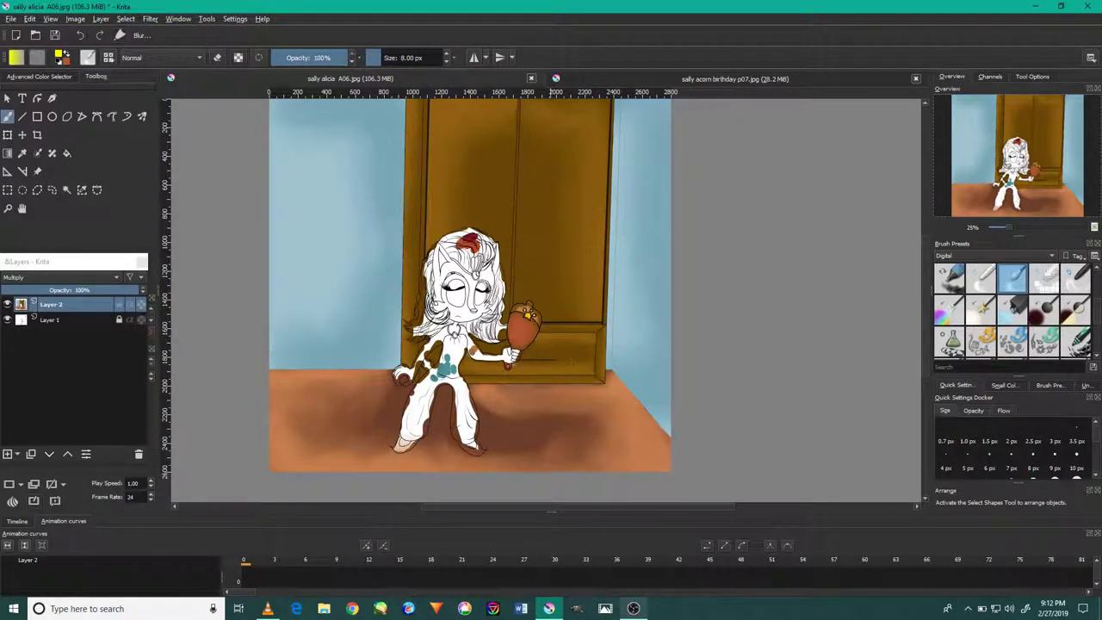
Step: Save the drawing as a Krita document (.kra) named 'sally alicia room A01'
scroll(444, 331, up, 3)
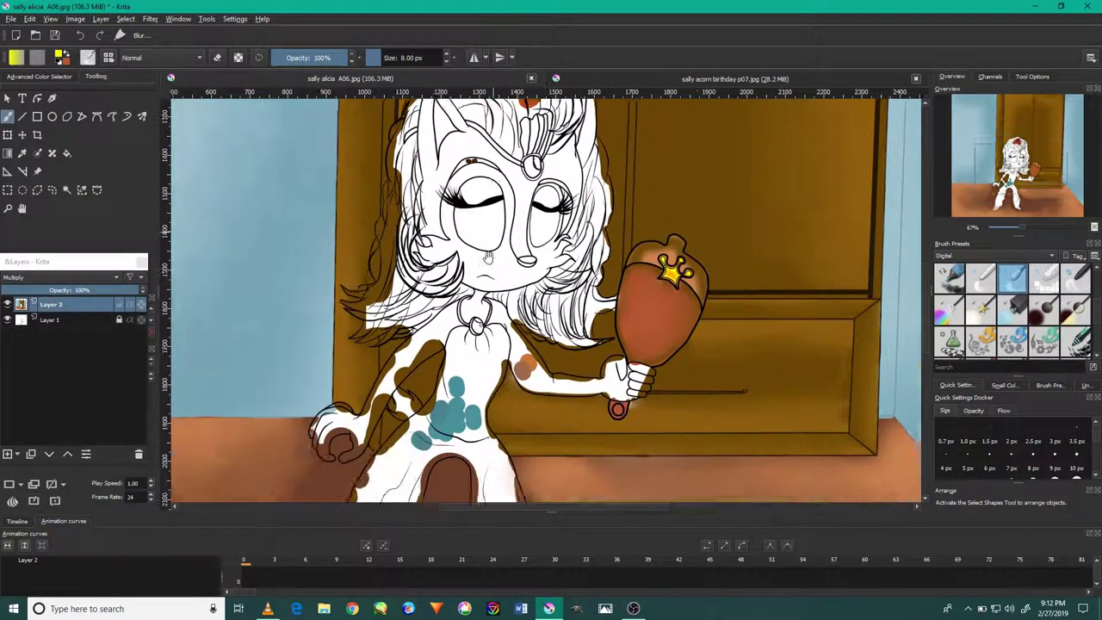
scroll(433, 473, up, 4)
scroll(831, 318, up, 1)
scroll(1072, 290, down, 2)
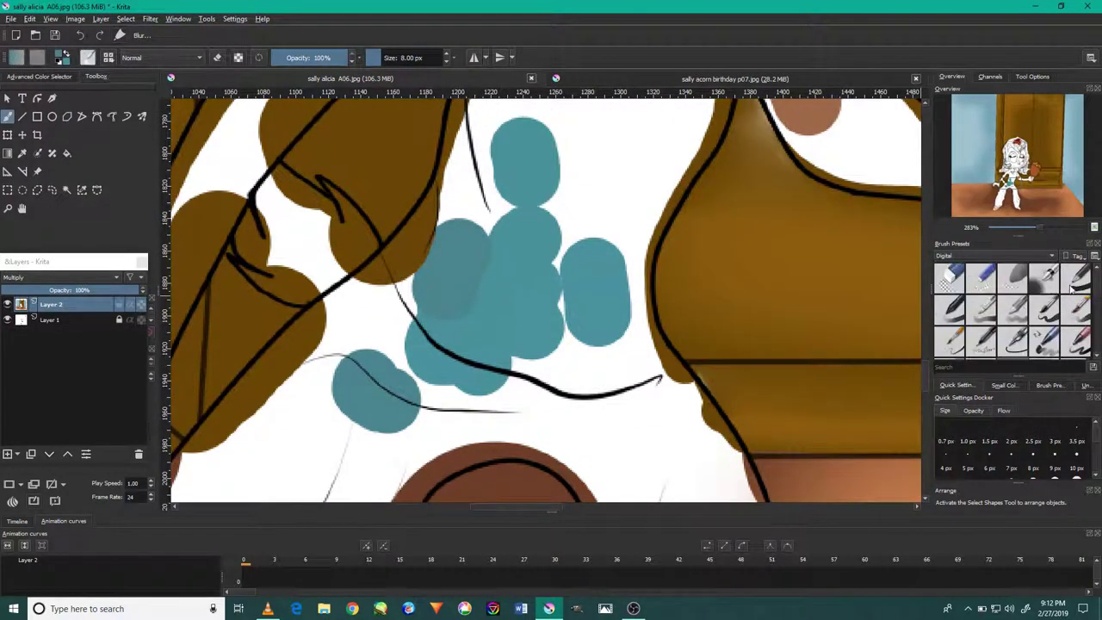
scroll(491, 220, down, 4)
scroll(448, 233, down, 2)
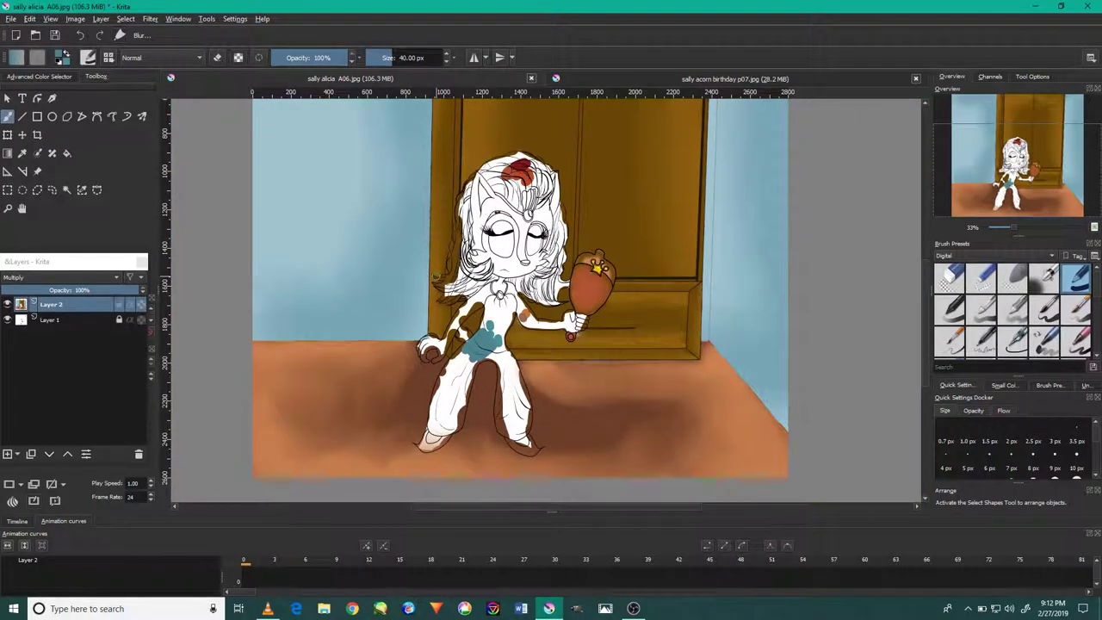
scroll(413, 248, up, 1)
click(11, 18)
click(52, 71)
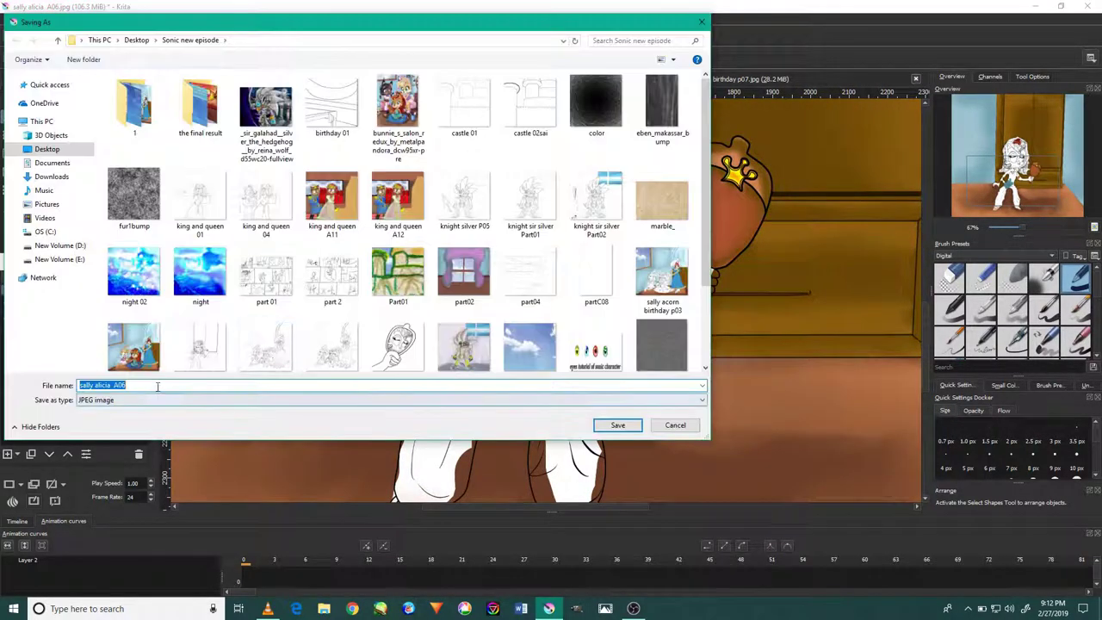
text(sally alicia room A01)
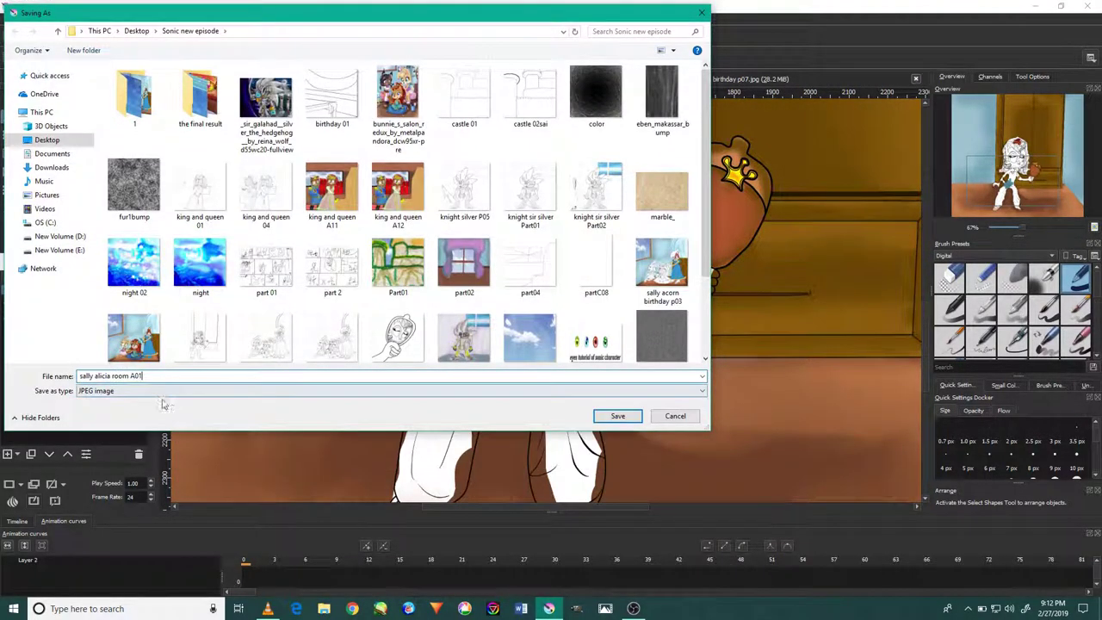
click(164, 390)
click(185, 160)
Step: Confirm the save, then paint teal up the left thigh and the white area beside it
click(618, 416)
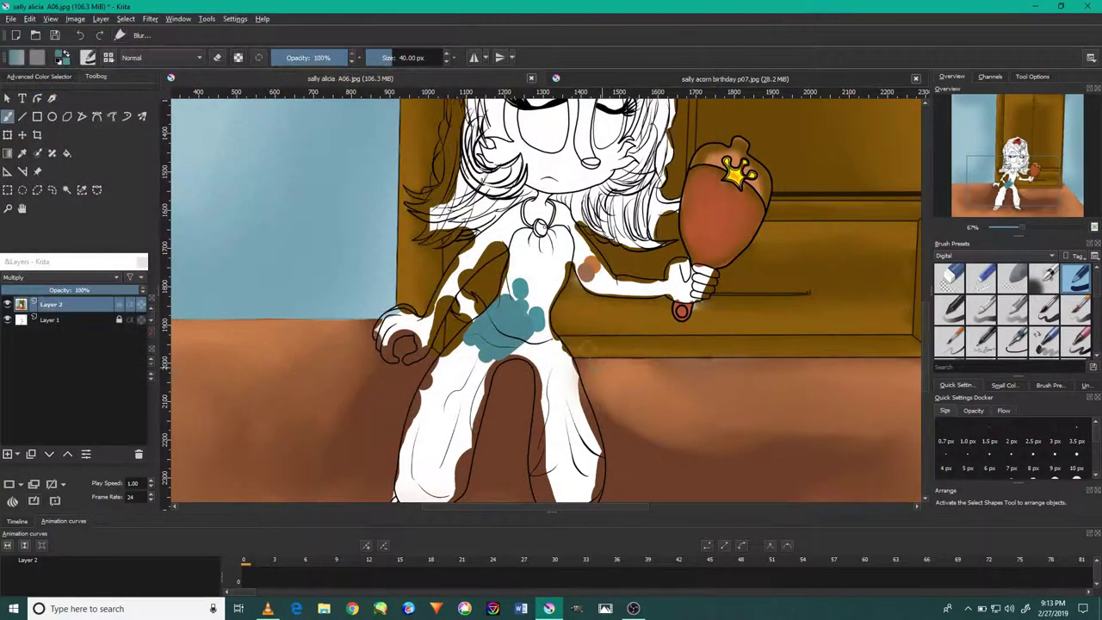
scroll(508, 318, up, 2)
scroll(483, 301, up, 2)
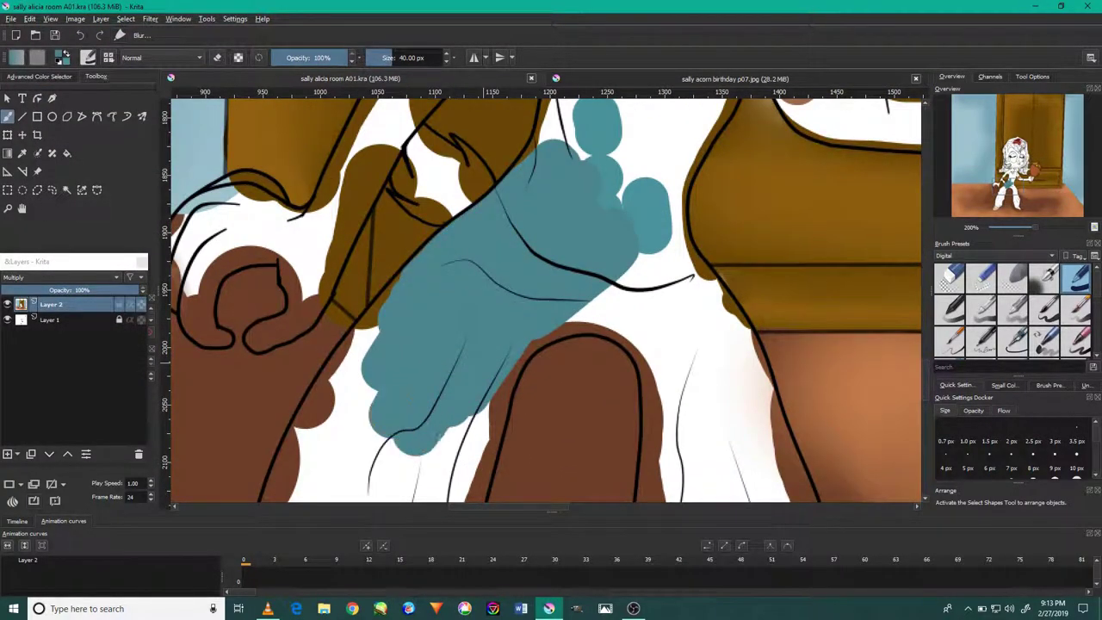
scroll(516, 370, down, 3)
scroll(517, 371, up, 2)
drag(467, 371, 444, 179)
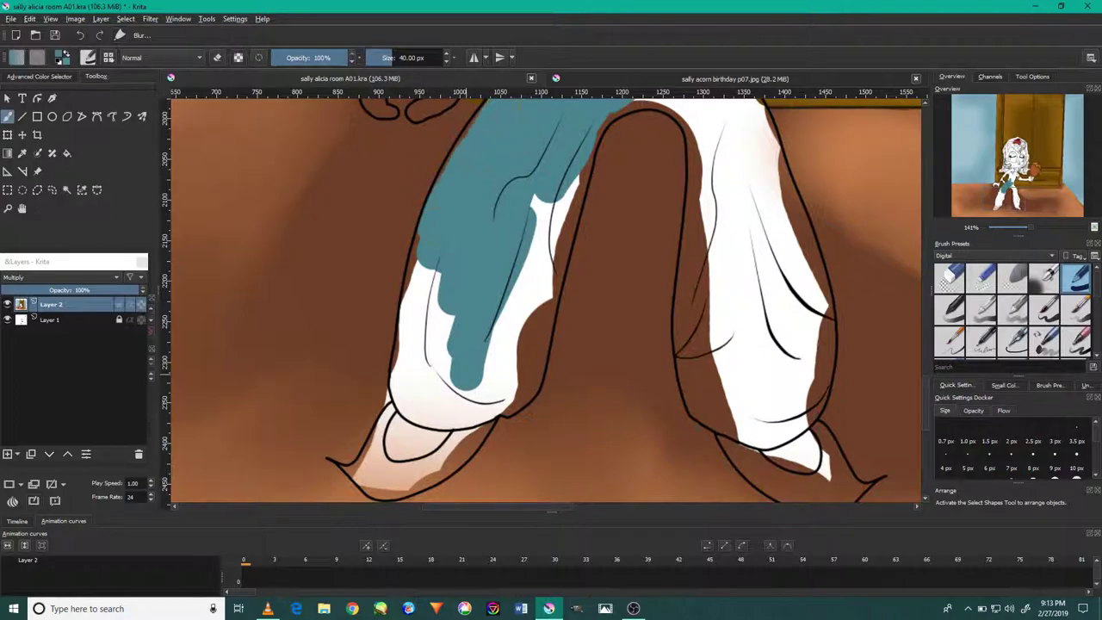
scroll(517, 345, down, 3)
scroll(431, 301, up, 3)
drag(422, 345, 405, 198)
scroll(431, 301, down, 1)
drag(447, 258, 430, 336)
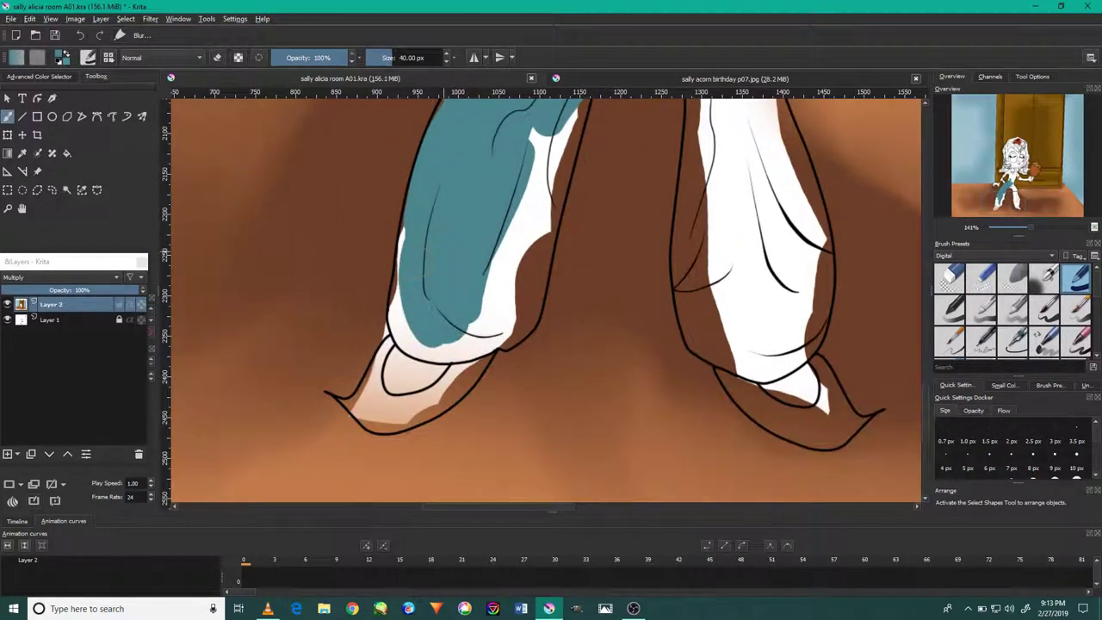
drag(496, 292, 532, 211)
Step: Touch up teal along the thigh's edge and the white gap near the knee
scroll(554, 152, down, 3)
scroll(517, 258, up, 4)
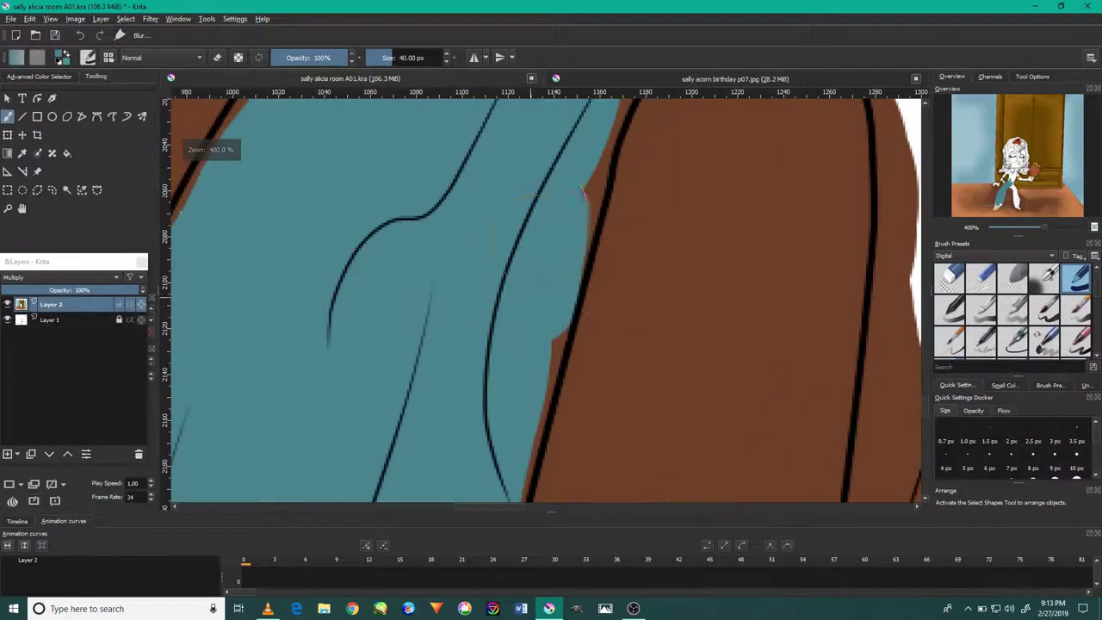
scroll(517, 259, down, 1)
mouse_move(499, 404)
mouse_down()
mouse_move(574, 232)
mouse_move(560, 301)
mouse_up()
scroll(498, 331, up, 1)
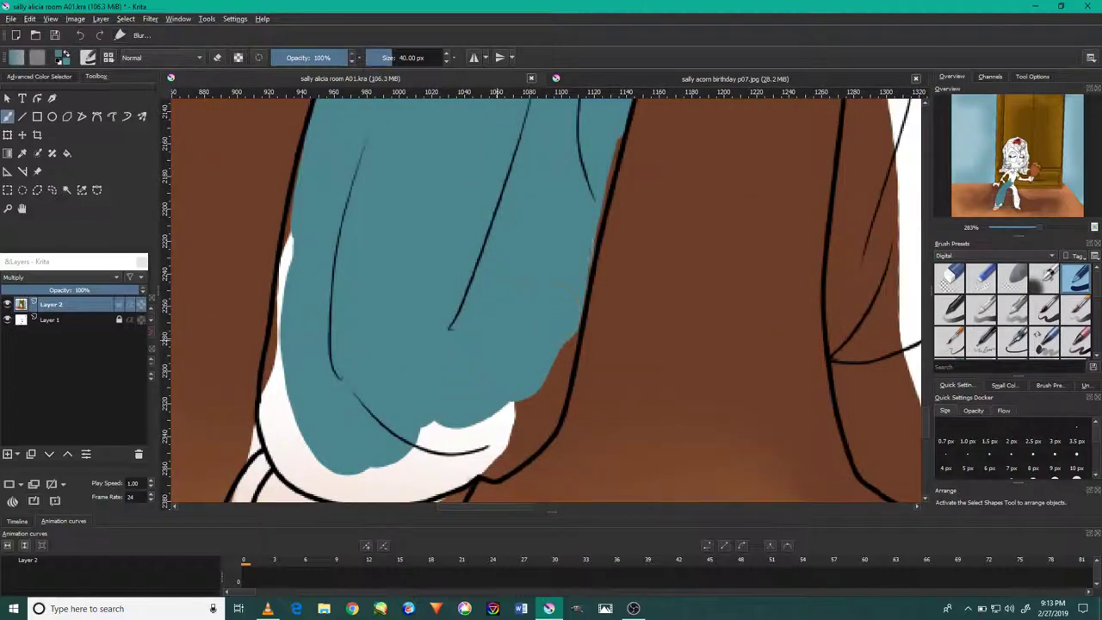
drag(504, 417, 422, 448)
Step: Paint teal over the white gaps on the outfit's chest
scroll(496, 345, down, 1)
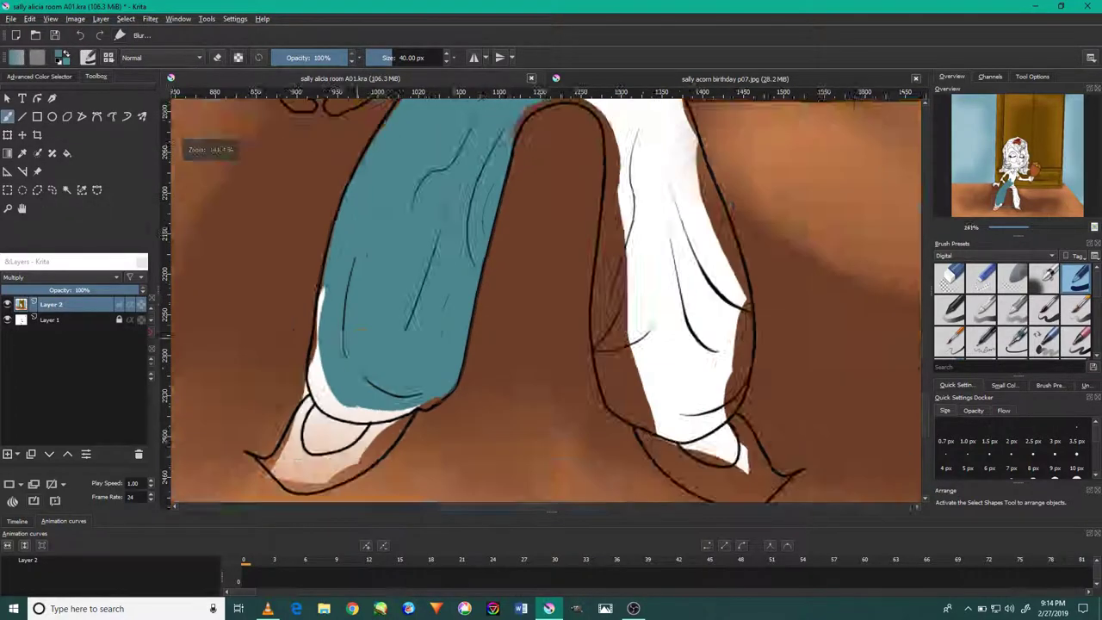
scroll(495, 344, down, 2)
scroll(490, 349, up, 1)
scroll(485, 353, up, 2)
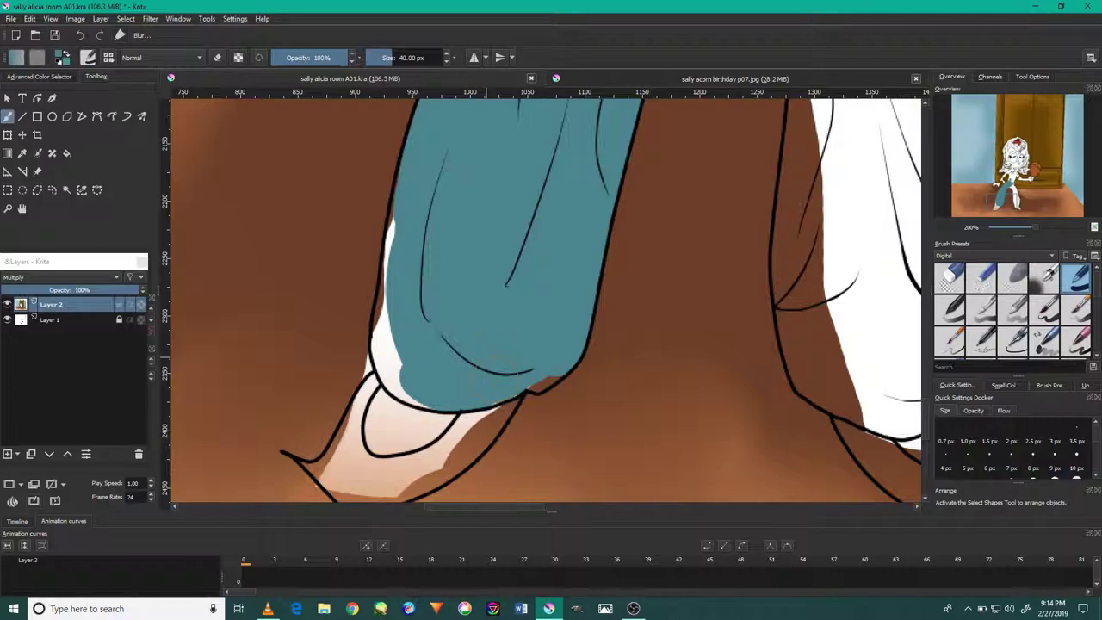
scroll(441, 249, up, 3)
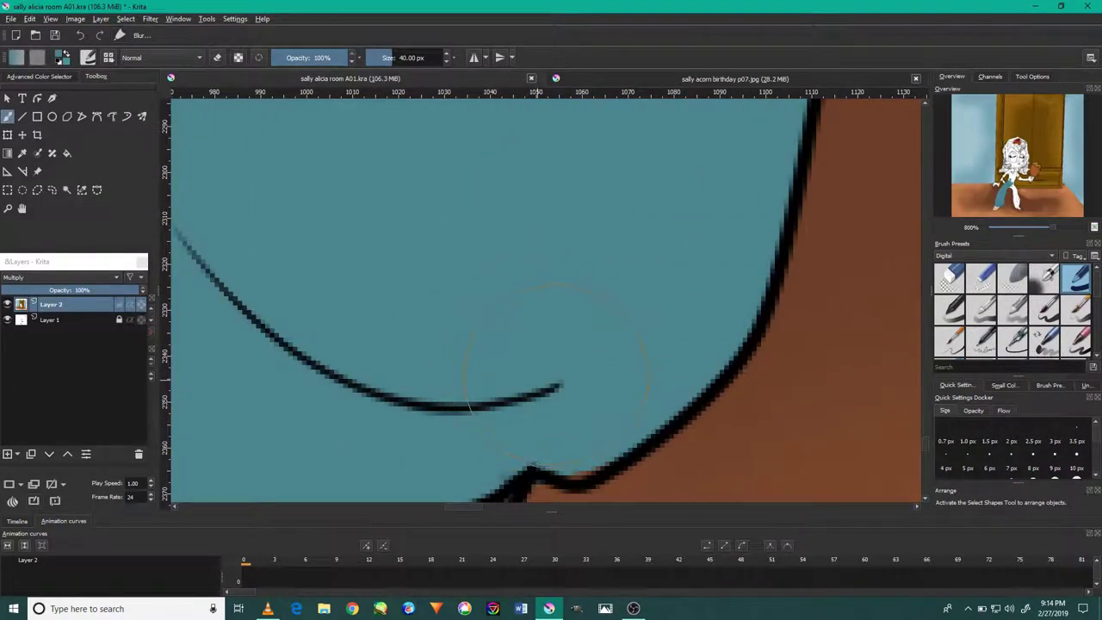
scroll(439, 344, down, 1)
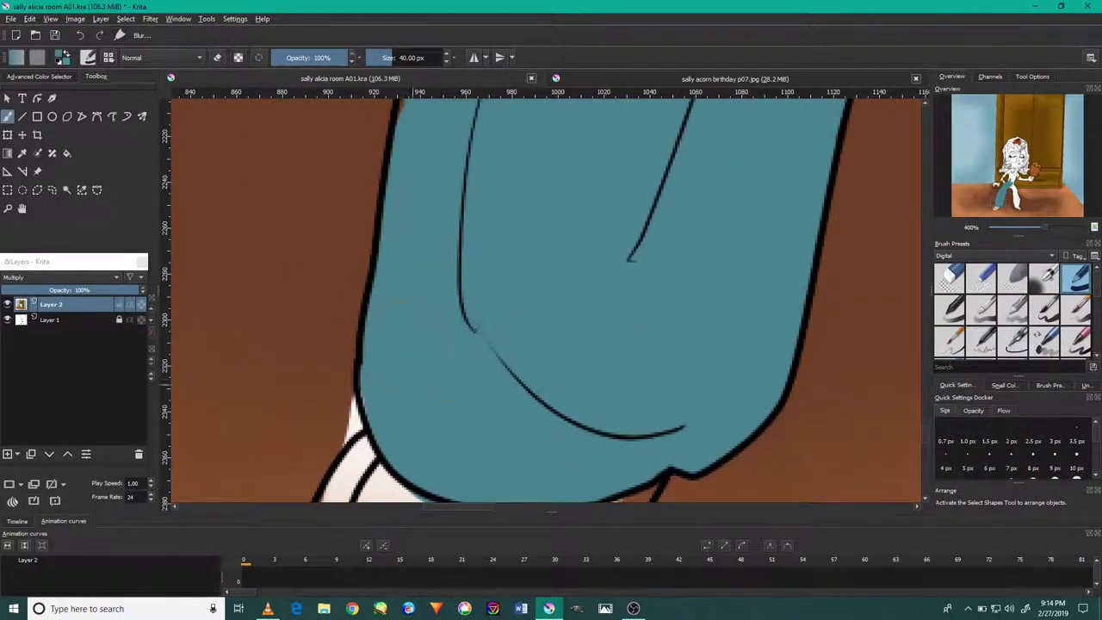
scroll(543, 293, down, 2)
scroll(543, 292, up, 2)
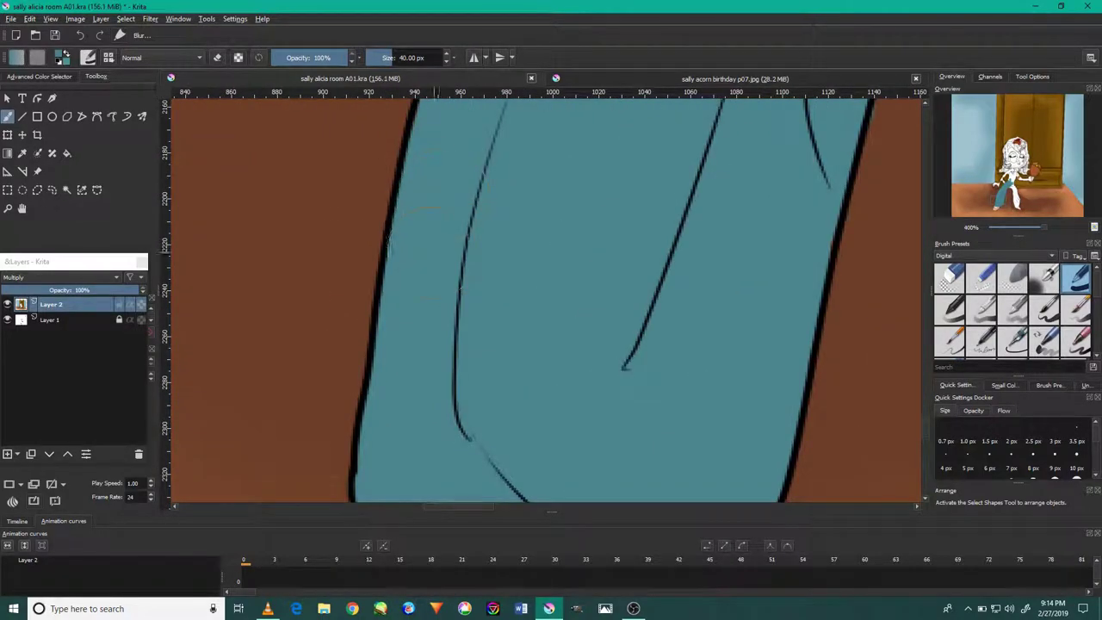
scroll(430, 207, down, 2)
scroll(534, 258, up, 1)
scroll(387, 276, up, 1)
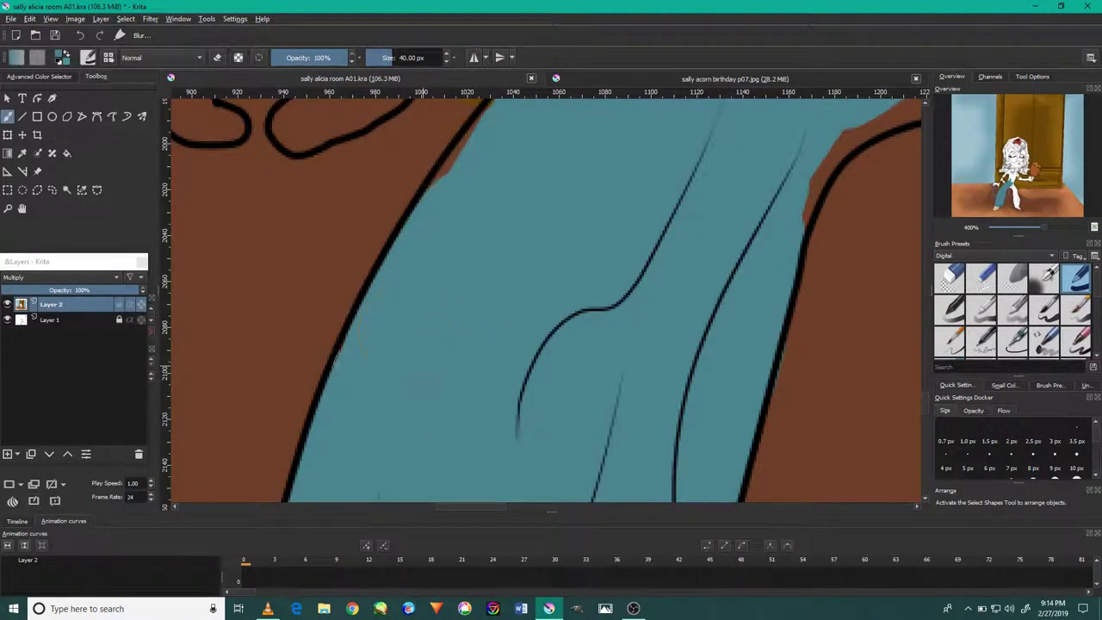
scroll(372, 387, up, 3)
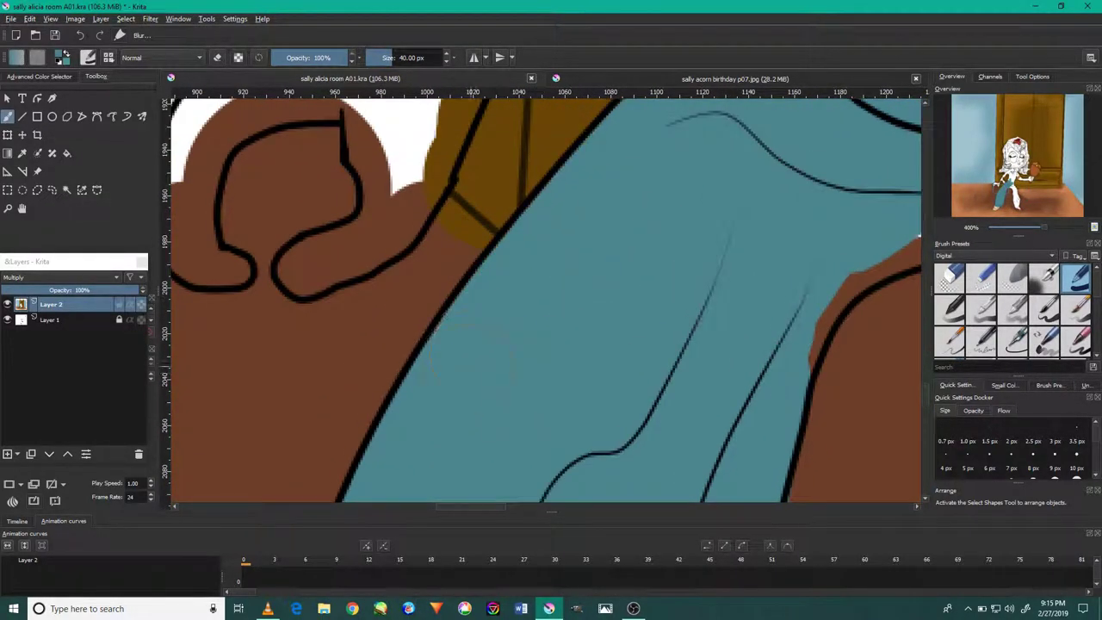
scroll(472, 379, right, 3)
scroll(472, 379, up, 1)
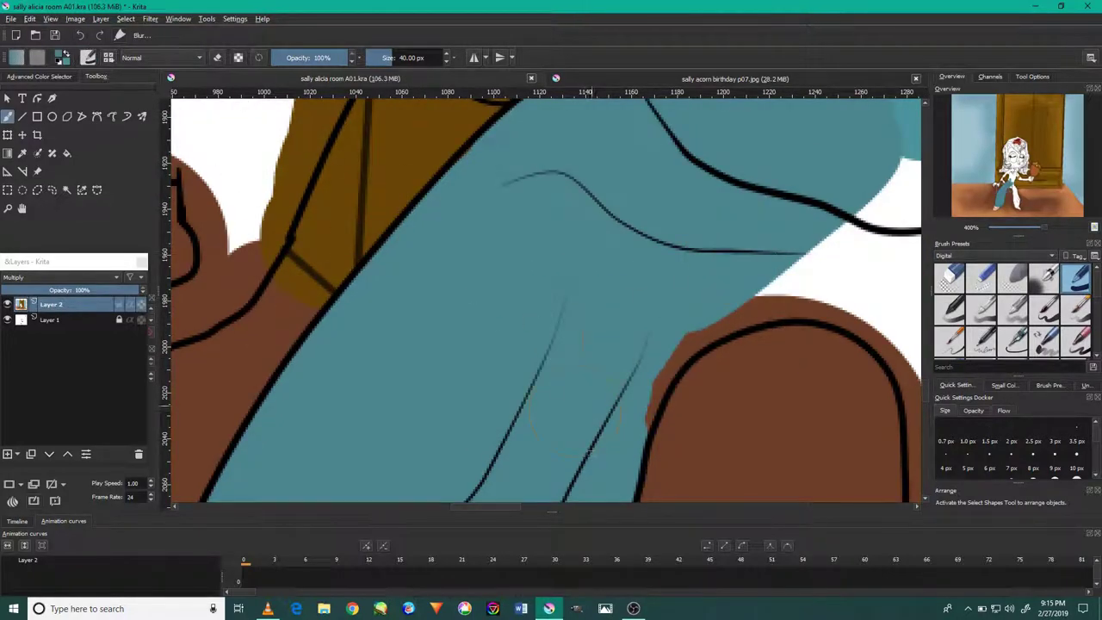
scroll(543, 297, right, 3)
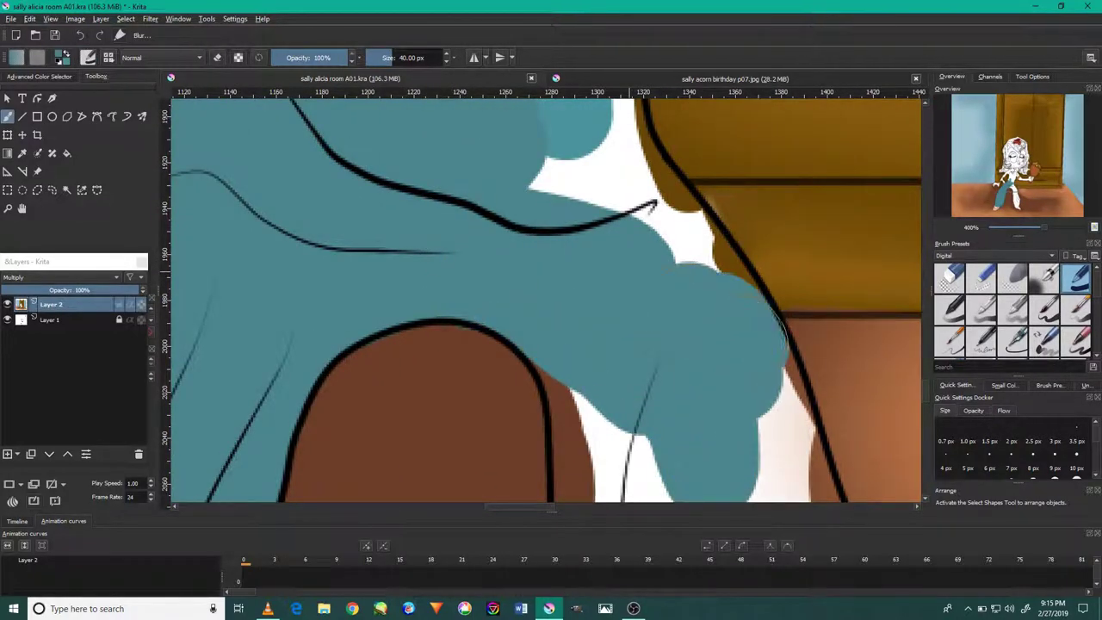
scroll(654, 204, down, 5)
scroll(663, 334, up, 4)
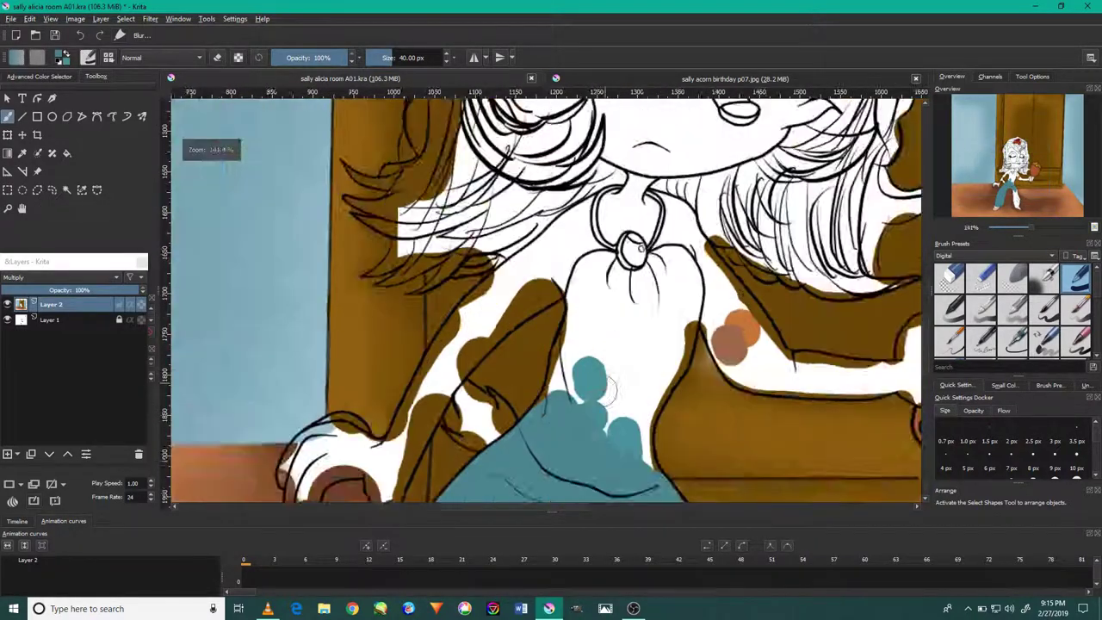
drag(681, 370, 702, 306)
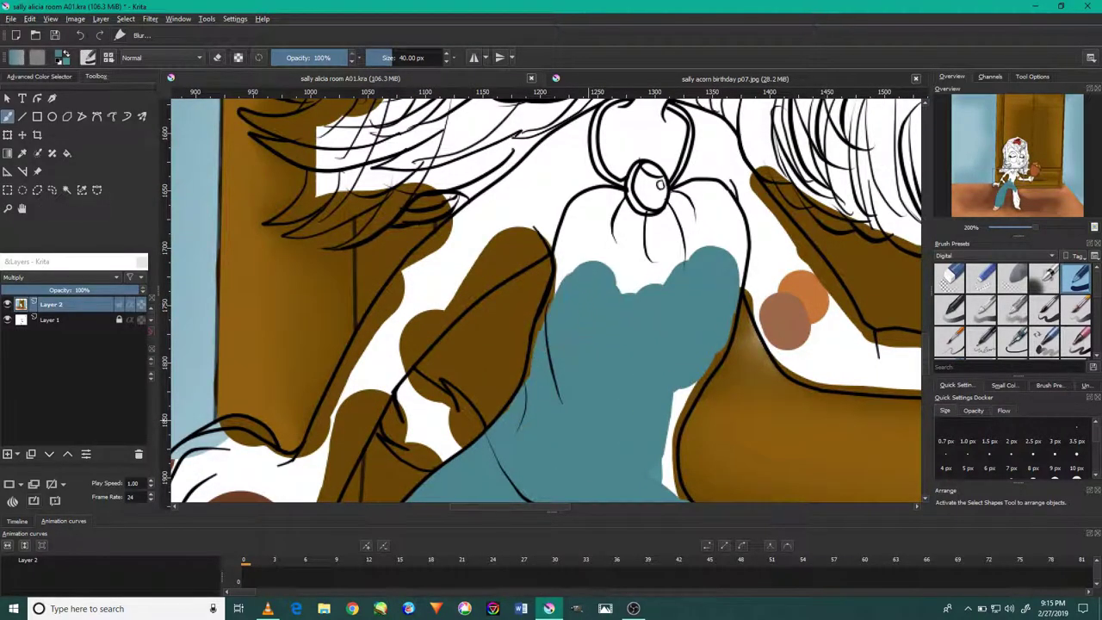
scroll(660, 185, down, 4)
scroll(621, 196, up, 5)
mouse_move(603, 276)
mouse_down()
mouse_move(483, 344)
mouse_move(560, 245)
mouse_move(665, 248)
mouse_up()
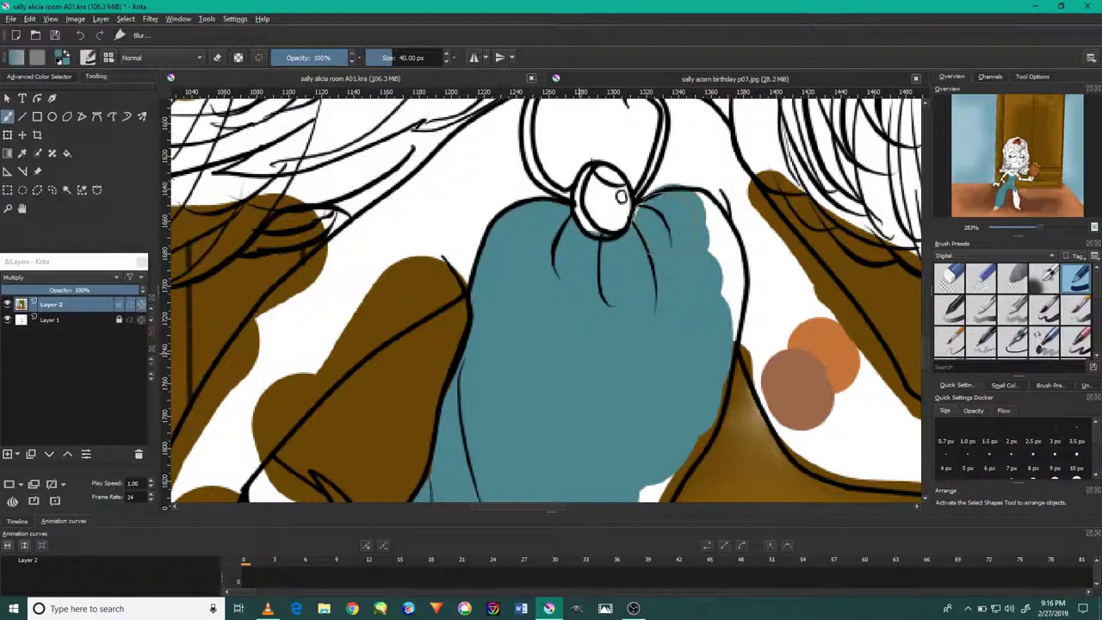
Step: Paint a teal stroke along the other leg
scroll(621, 197, down, 4)
scroll(612, 164, up, 3)
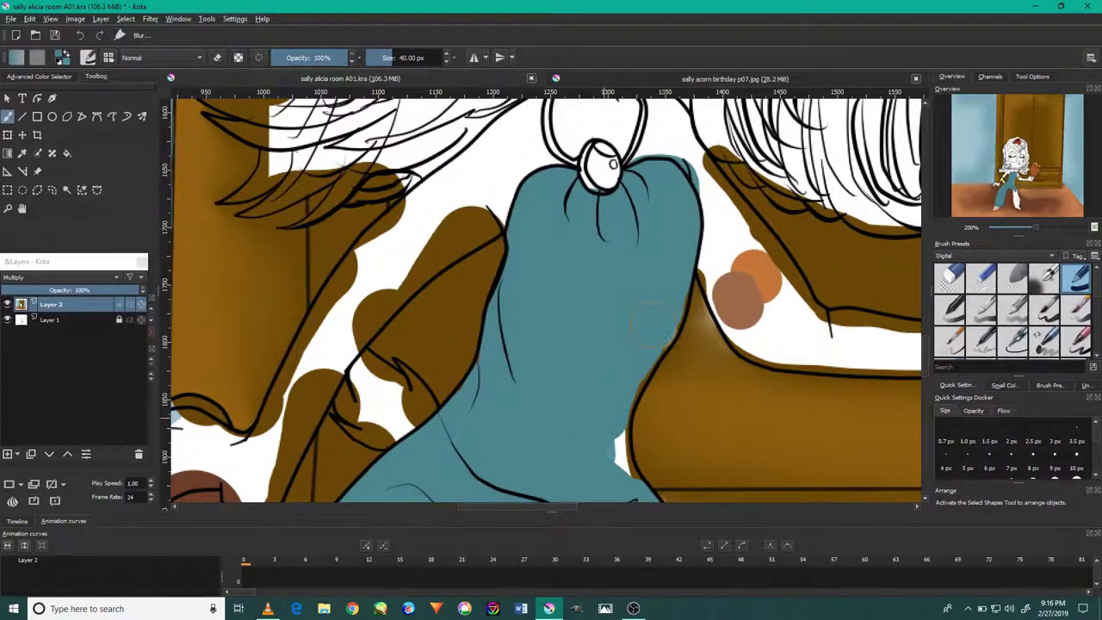
scroll(646, 345, up, 3)
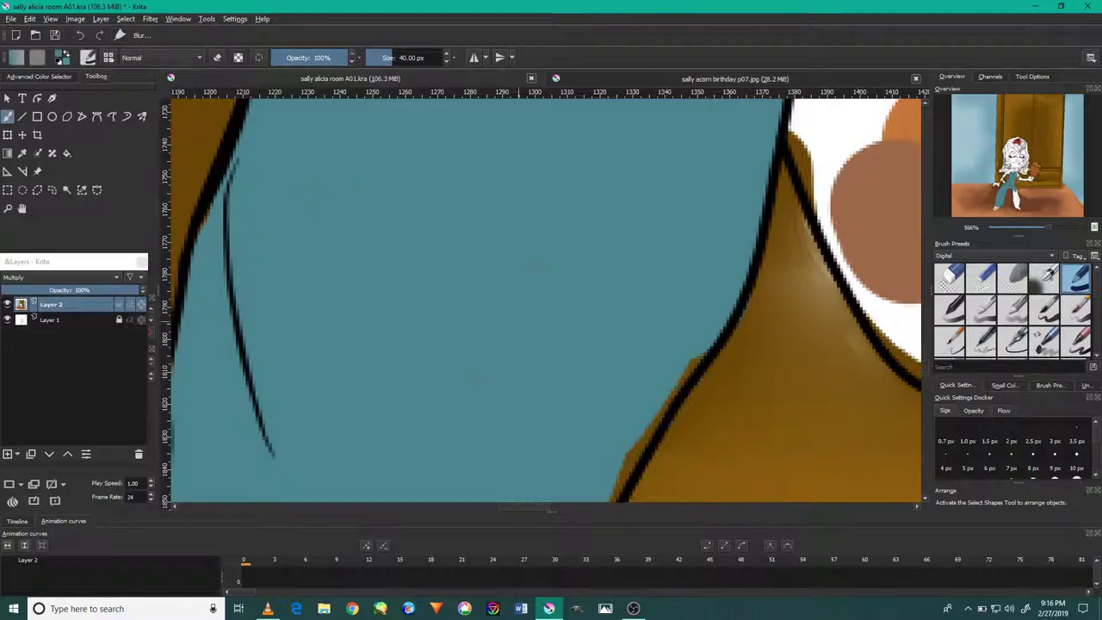
scroll(543, 362, down, 3)
scroll(542, 379, up, 3)
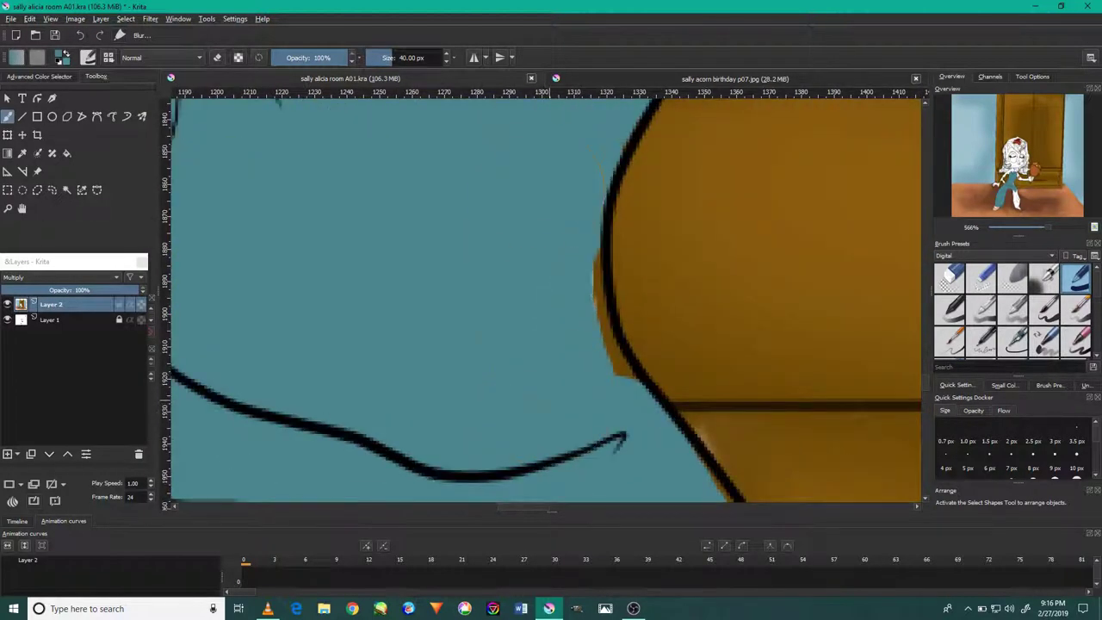
scroll(620, 439, down, 5)
drag(555, 327, 538, 366)
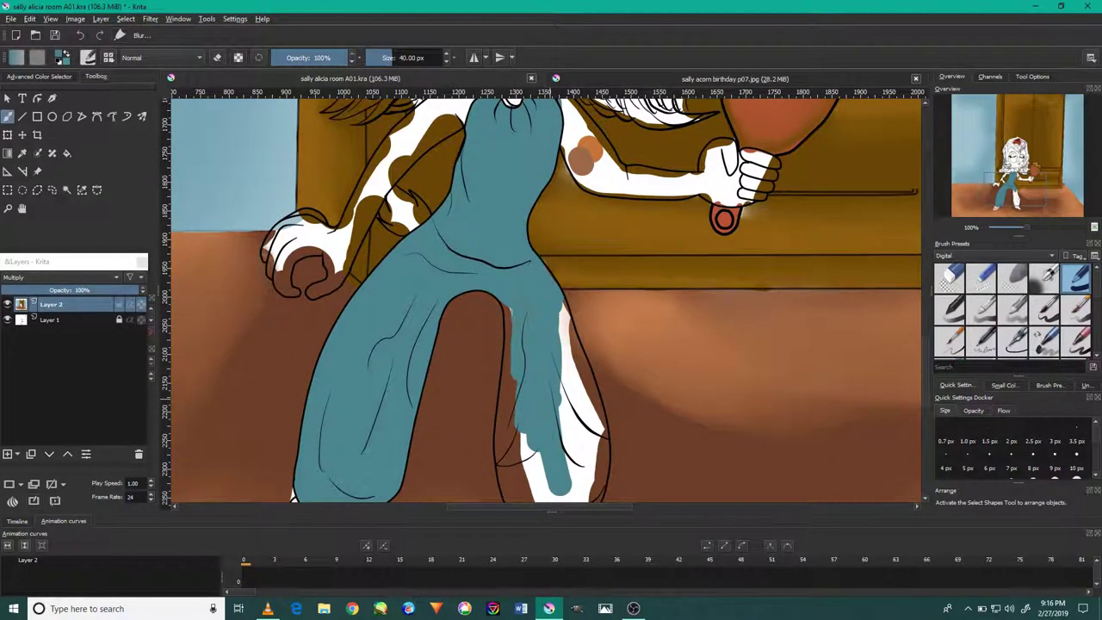
Step: Undo the stray leg stroke and fill the other trouser leg's white area with teal
click(79, 35)
scroll(183, 142, down, 4)
scroll(336, 169, up, 3)
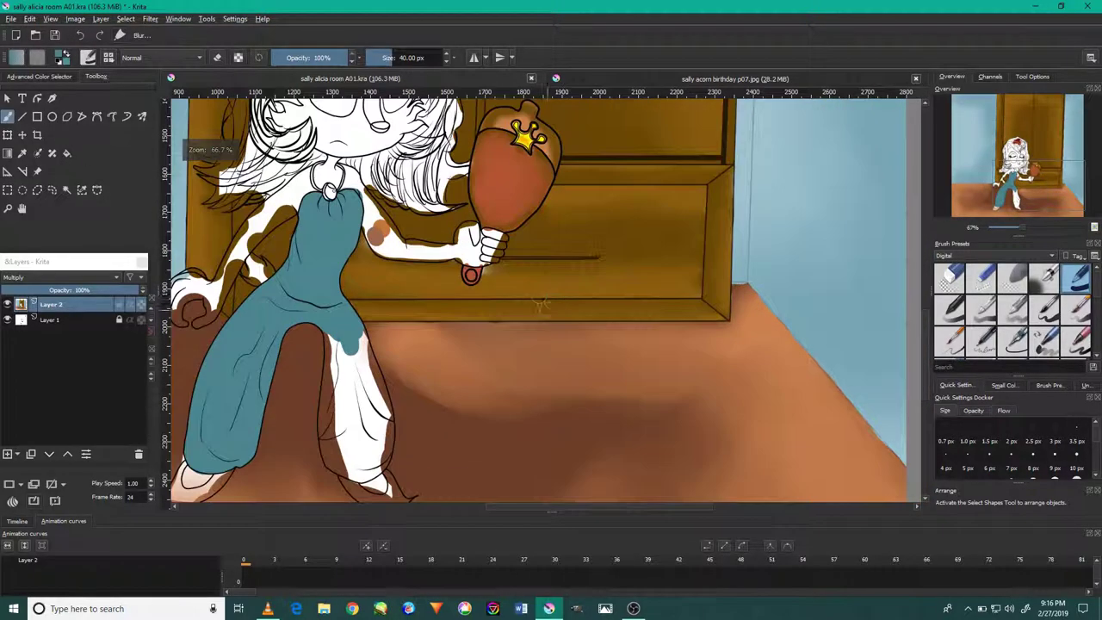
scroll(681, 155, up, 1)
scroll(486, 129, up, 1)
drag(525, 214, 482, 379)
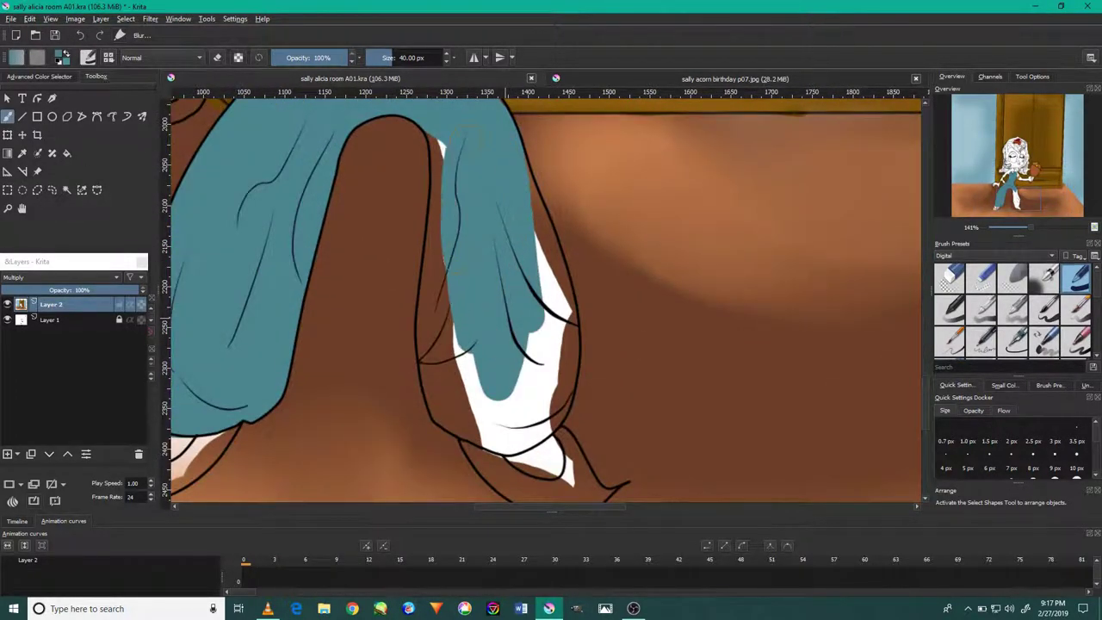
drag(516, 241, 482, 414)
drag(551, 284, 516, 430)
Step: Redo the teal fill below the trouser leg, then bring the upper trousers and door into view
scroll(480, 205, up, 2)
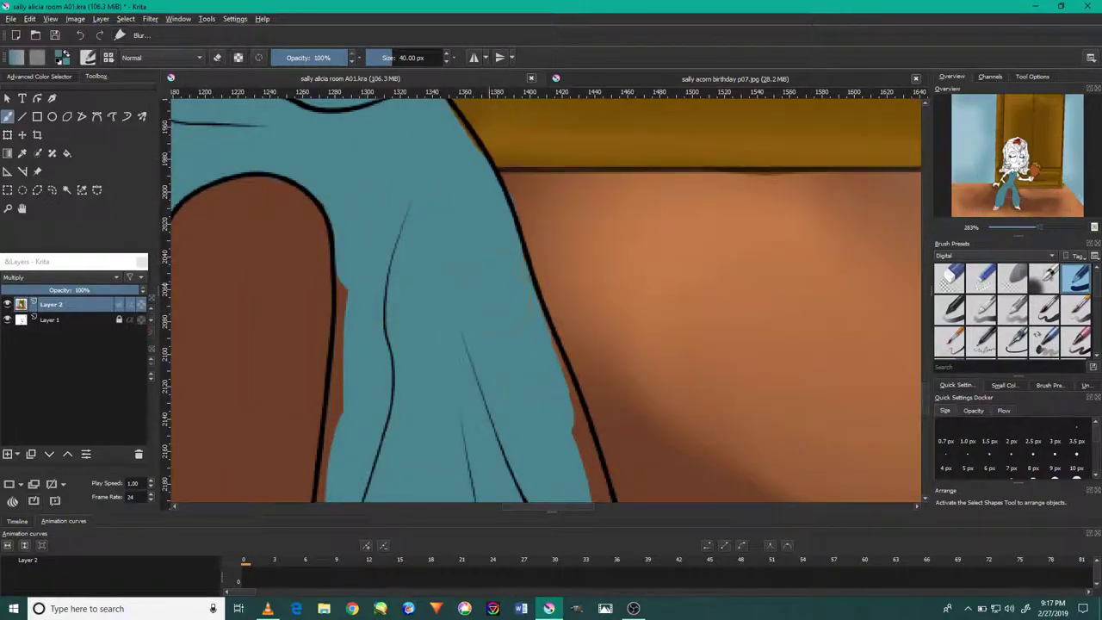
scroll(543, 293, down, 3)
scroll(542, 293, up, 3)
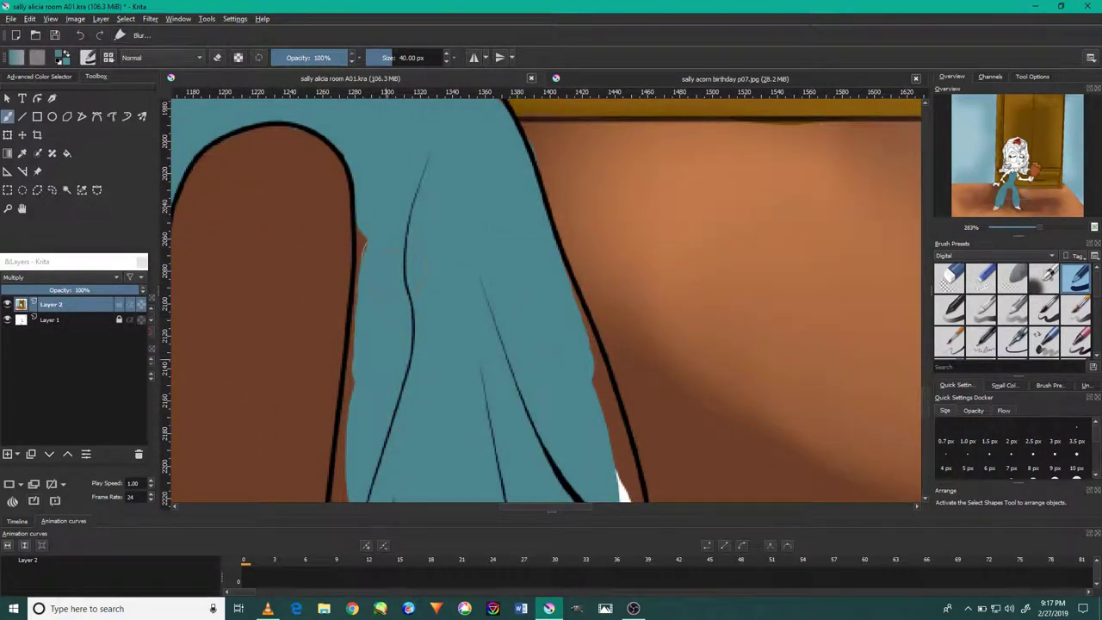
scroll(394, 249, down, 2)
scroll(394, 250, up, 5)
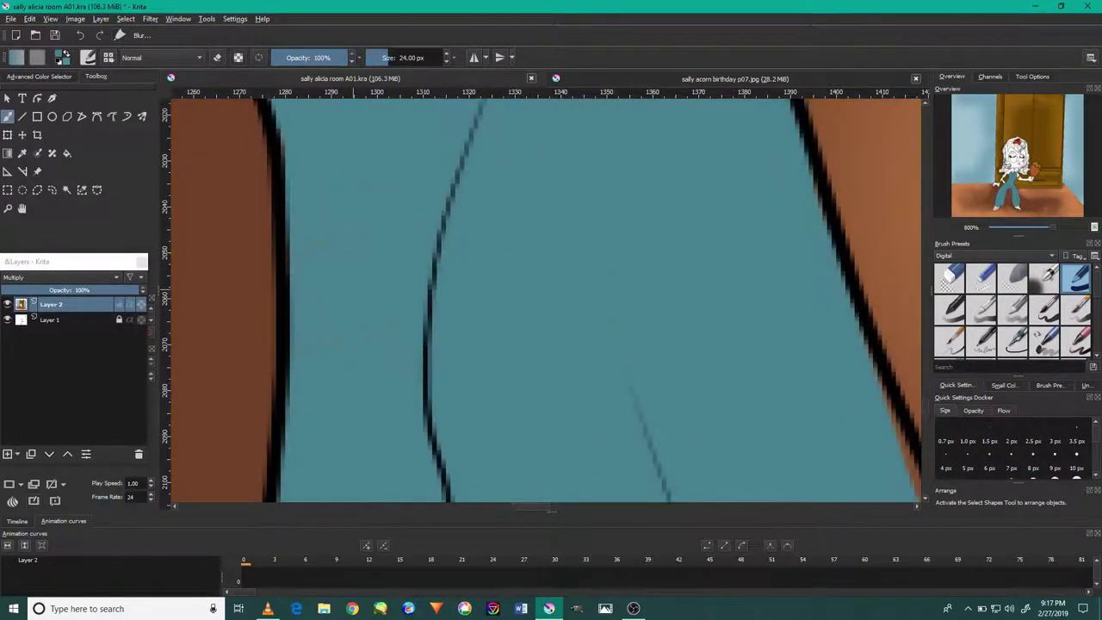
scroll(457, 258, down, 3)
scroll(457, 259, down, 3)
scroll(457, 219, down, 3)
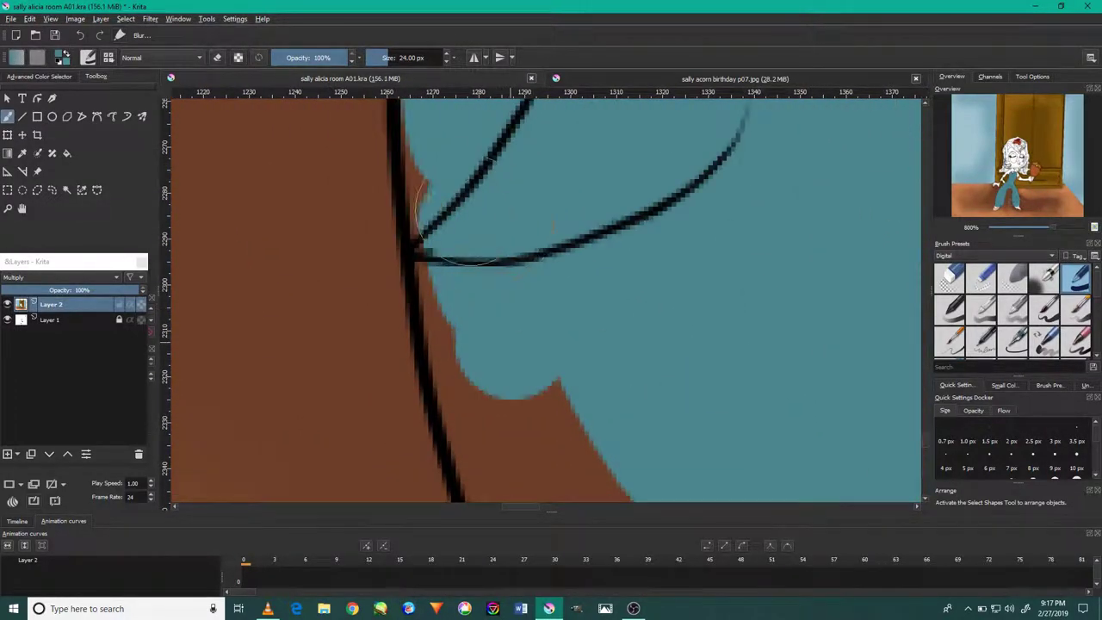
scroll(456, 222, down, 3)
scroll(456, 222, down, 3)
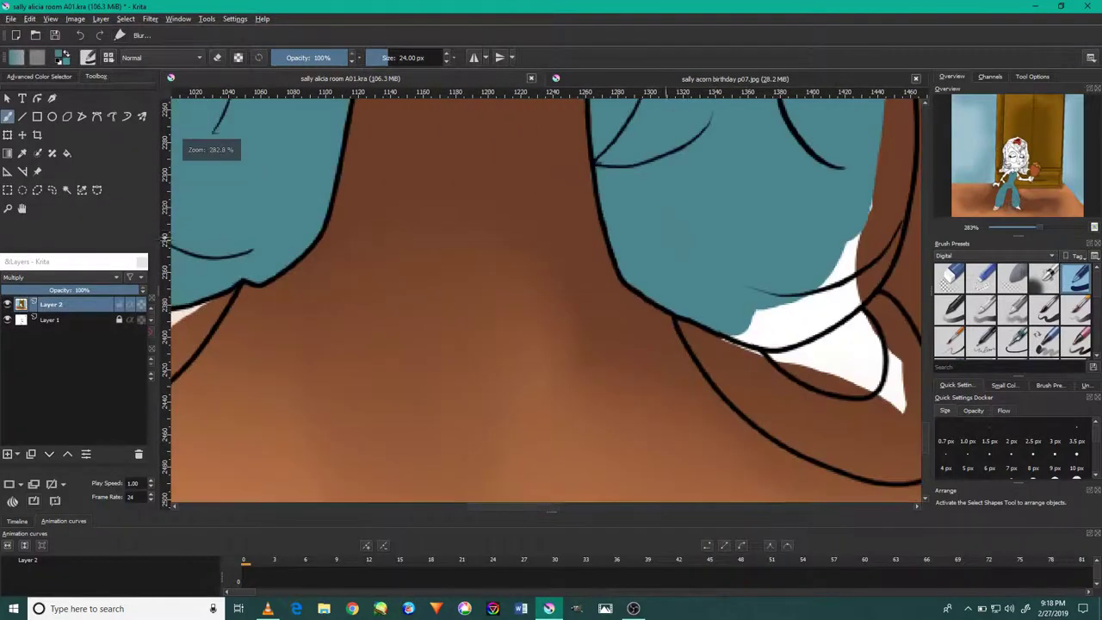
scroll(551, 310, up, 3)
scroll(560, 318, down, 1)
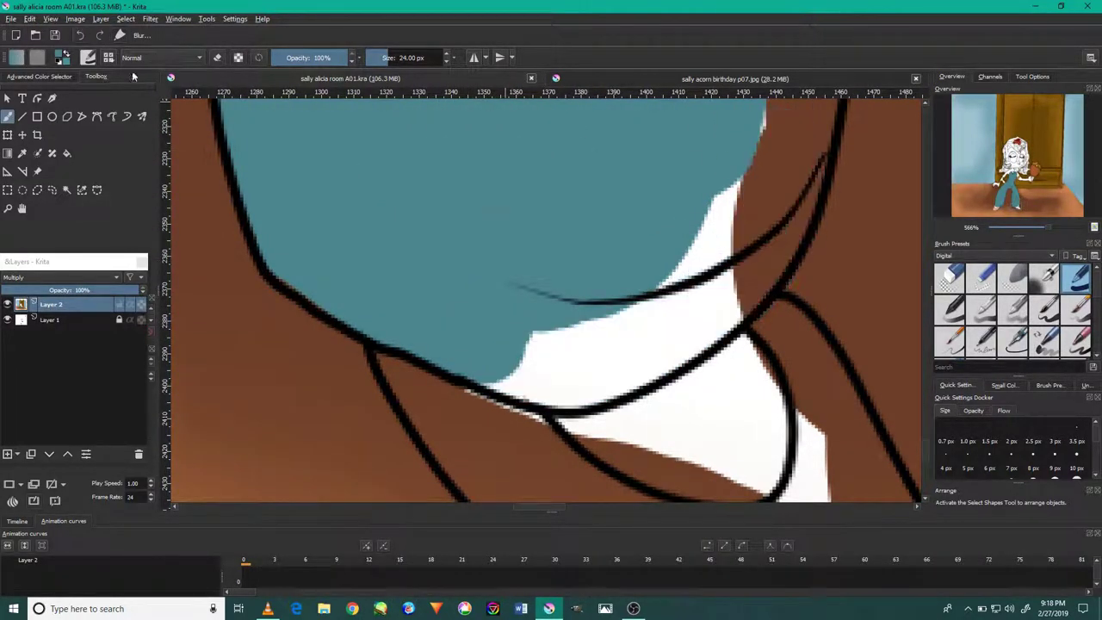
key(ctrl+shift+z)
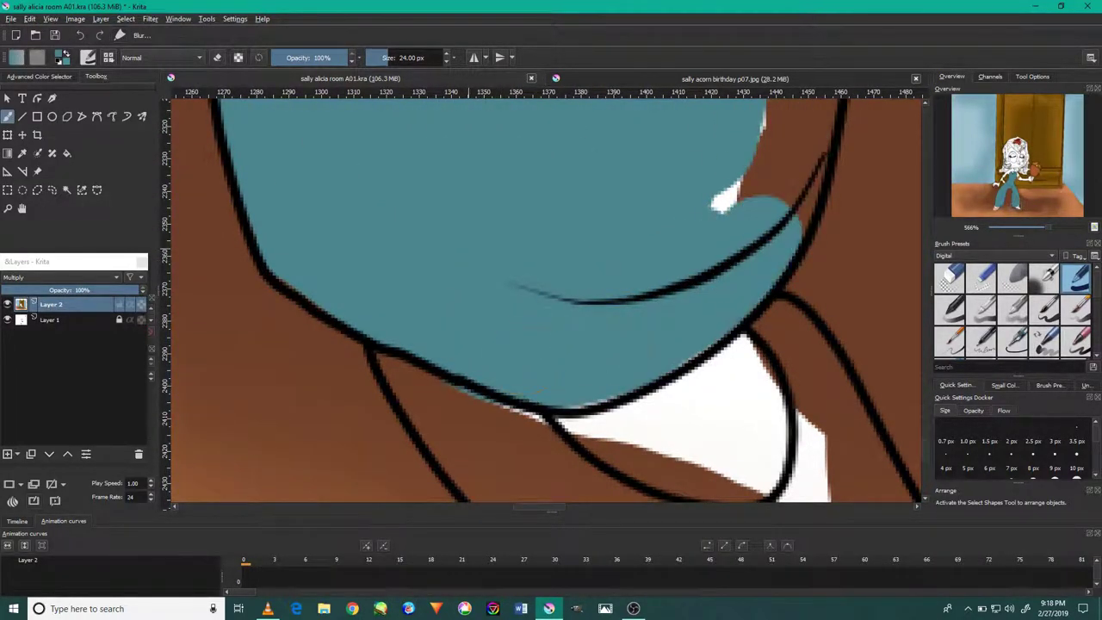
scroll(542, 297, down, 2)
scroll(542, 297, down, 1)
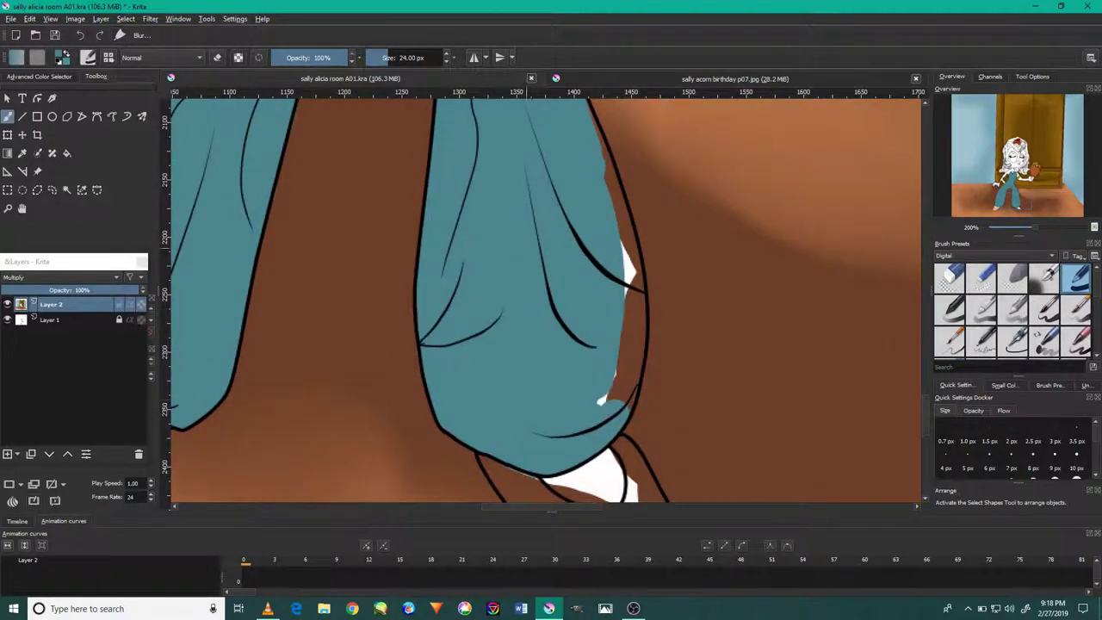
scroll(572, 264, down, 1)
scroll(570, 264, up, 2)
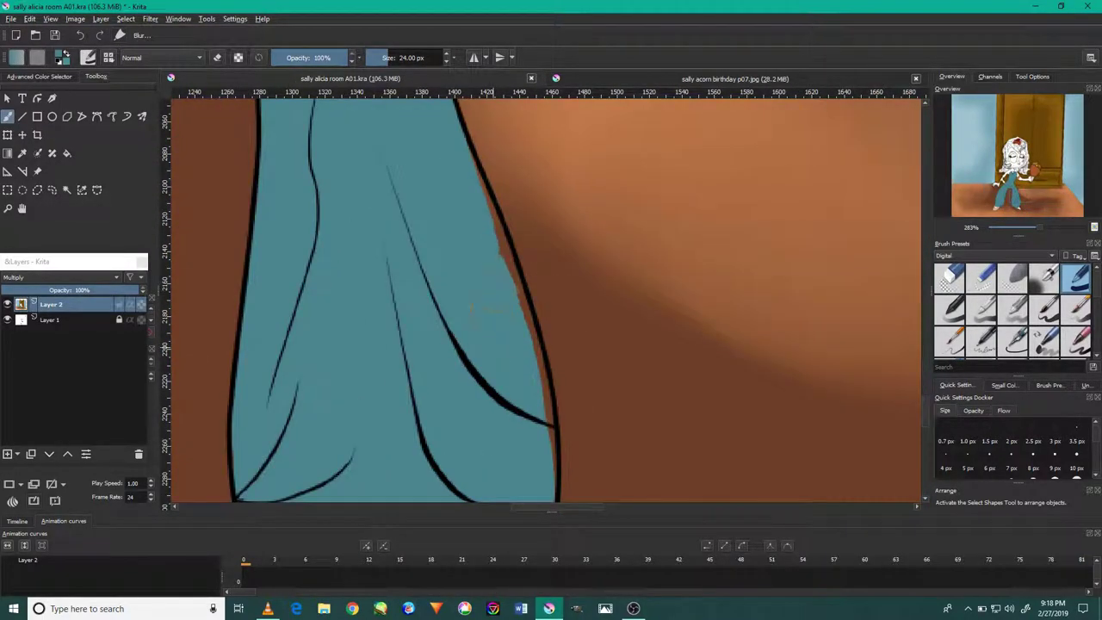
scroll(446, 180, up, 2)
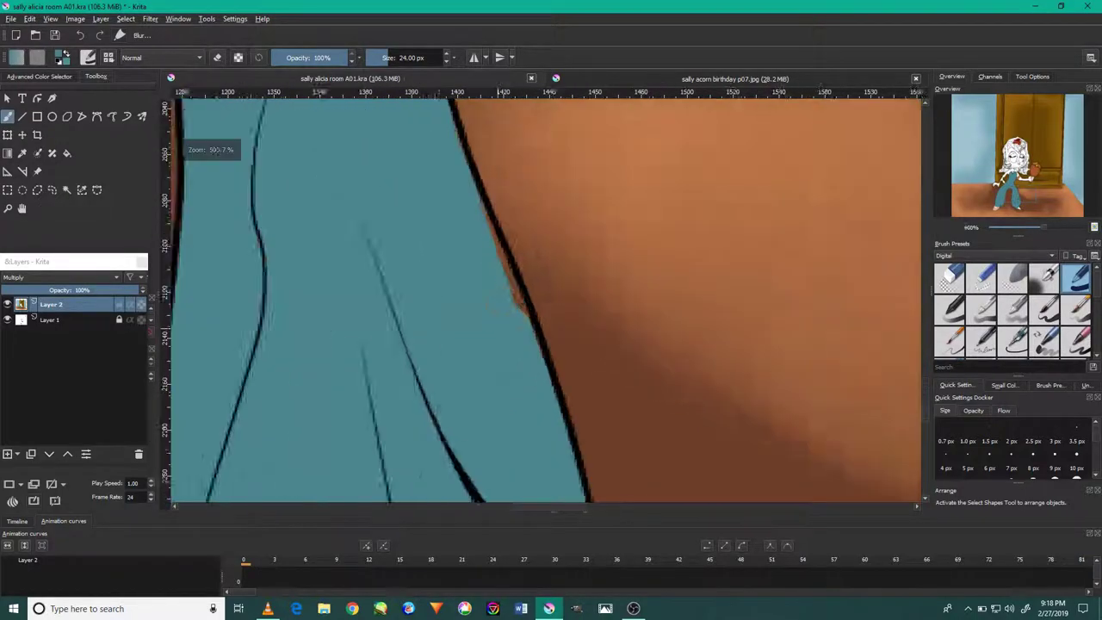
scroll(446, 181, down, 3)
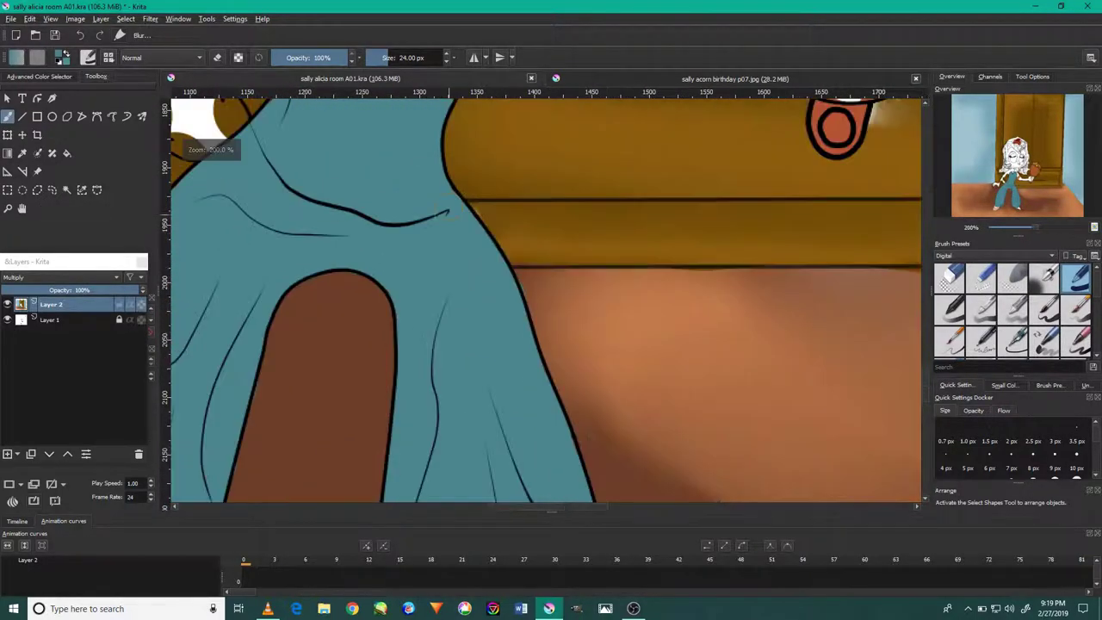
mouse_move(443, 215)
mouse_down()
mouse_move(452, 280)
mouse_move(487, 146)
mouse_up()
Step: Switch to the freehand brush, pan across the trousers, and zoom out to the whole picture
scroll(434, 260, down, 2)
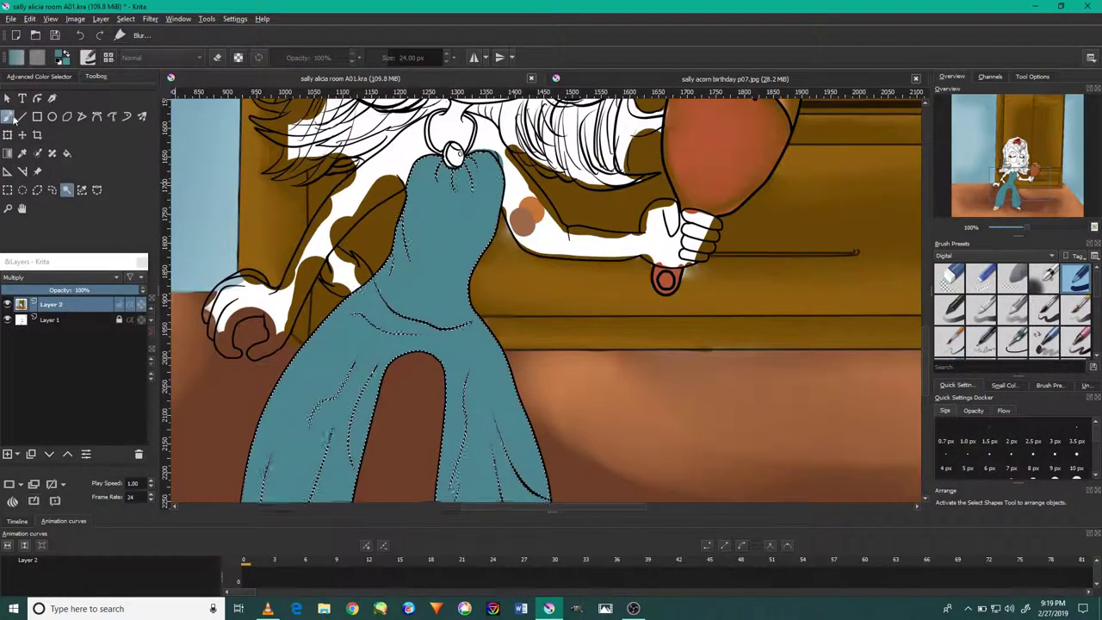
key(b)
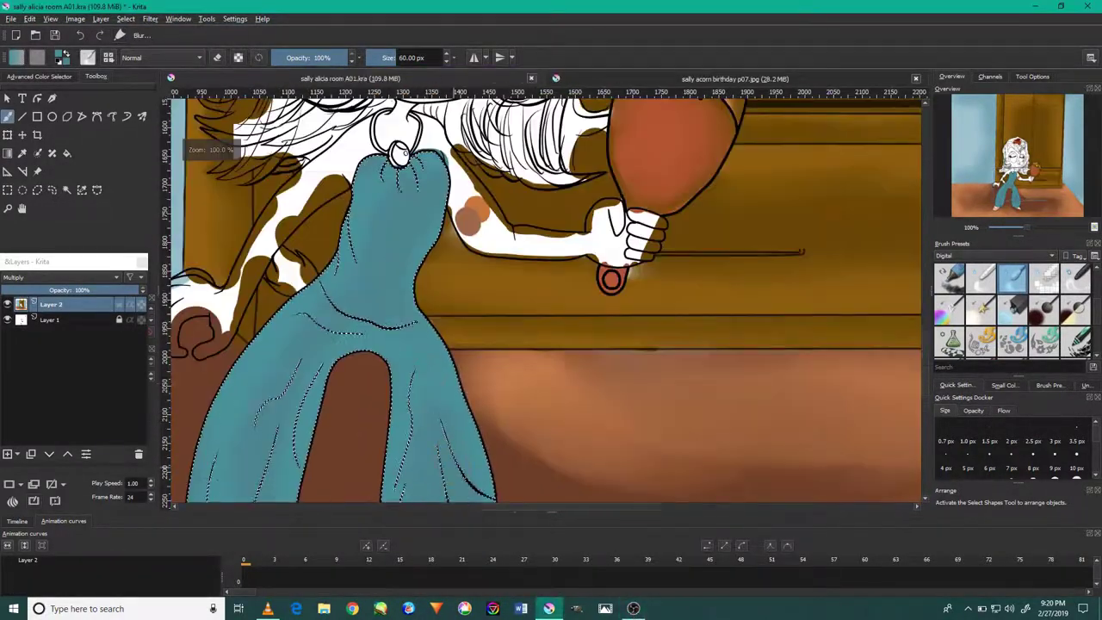
drag(454, 370, 432, 222)
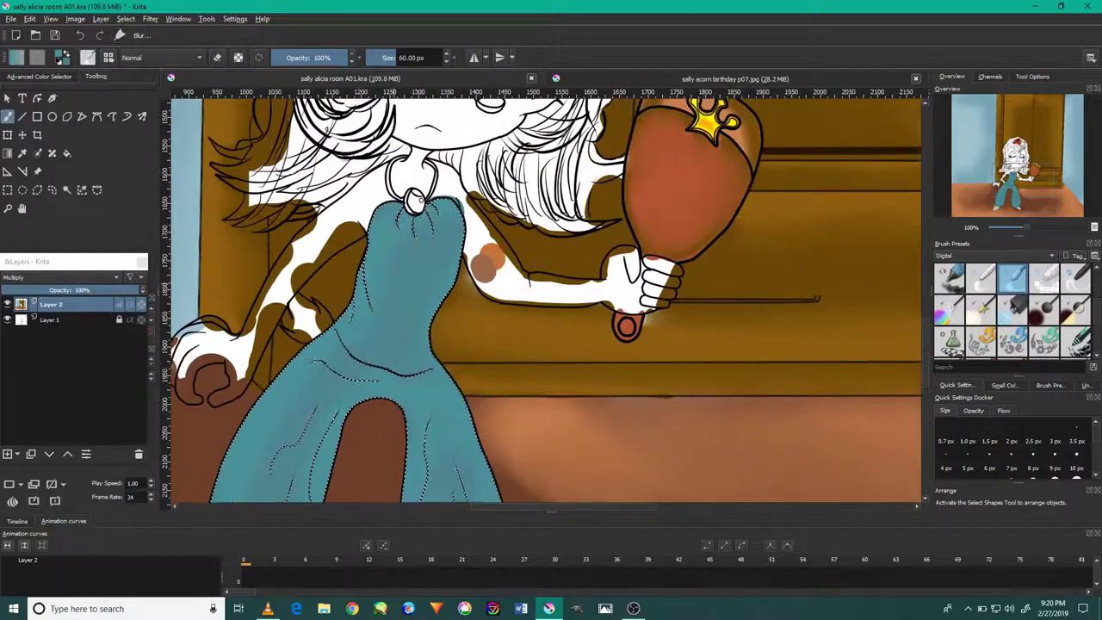
drag(412, 390, 526, 456)
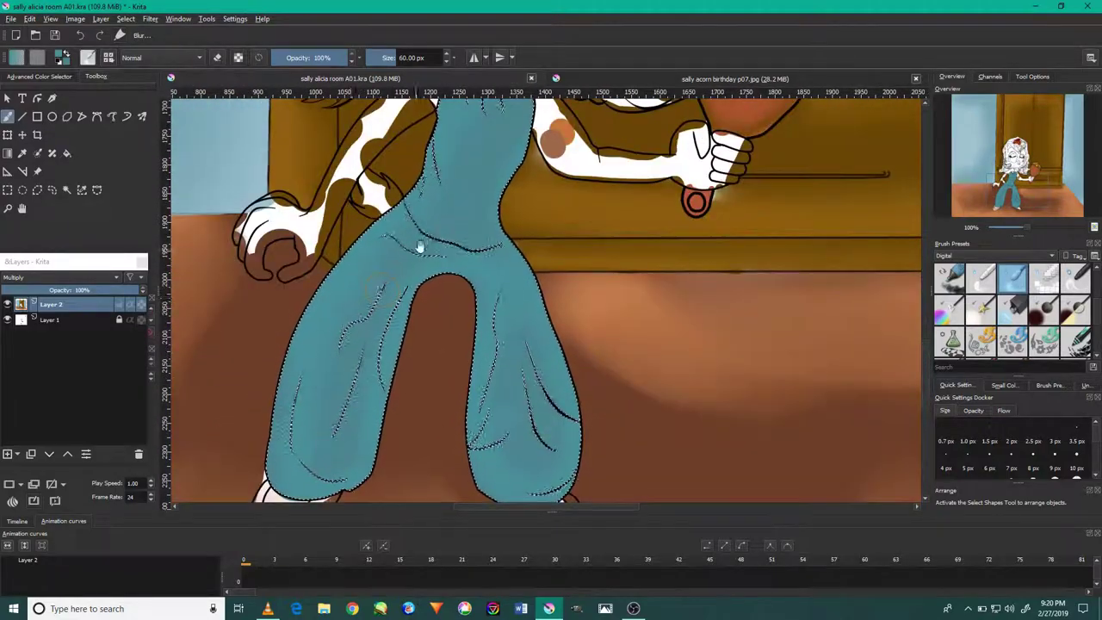
key(minus)
key(minus)
key(minus)
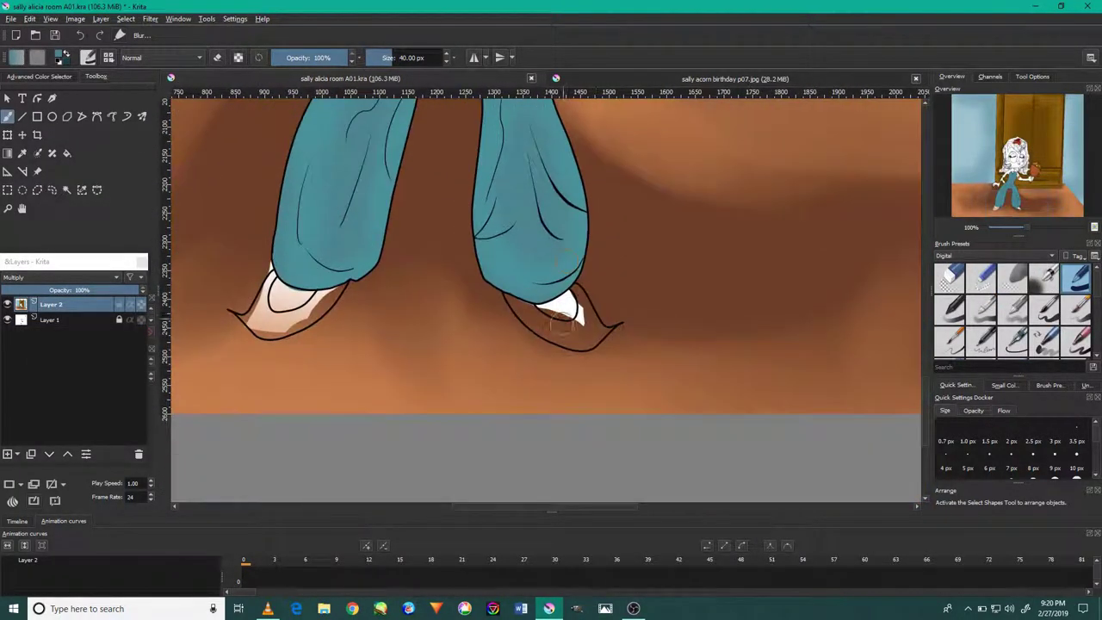
Step: Paint the right shoe teal and undo a stray brown patch beside the outline
scroll(562, 322, up, 5)
click(644, 325)
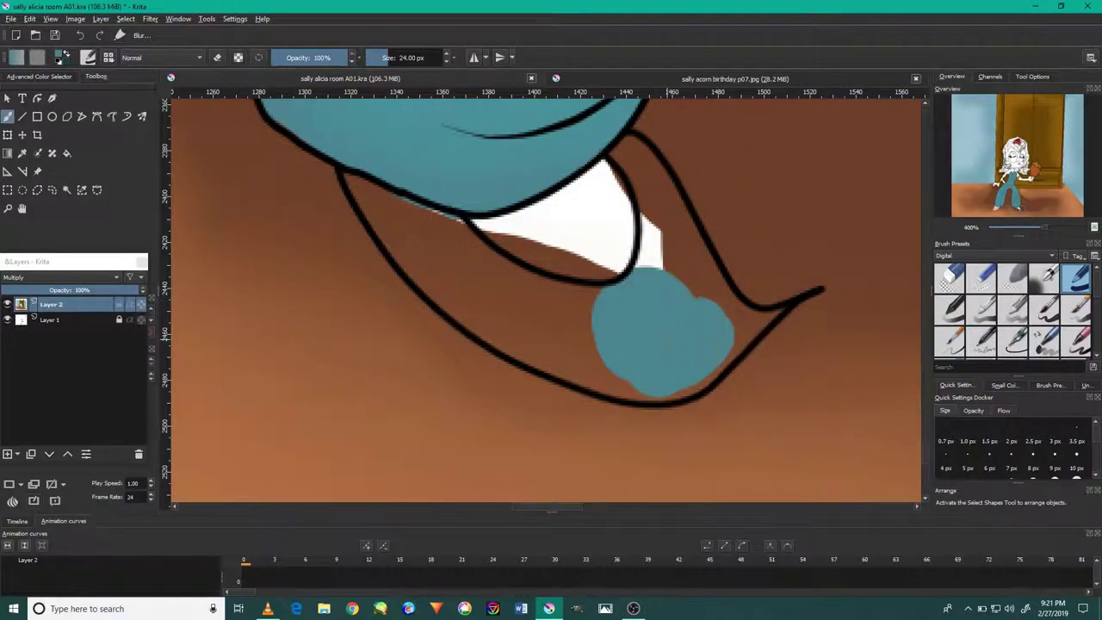
mouse_move(724, 345)
mouse_down()
mouse_move(672, 241)
mouse_move(603, 379)
mouse_up()
drag(452, 243, 508, 310)
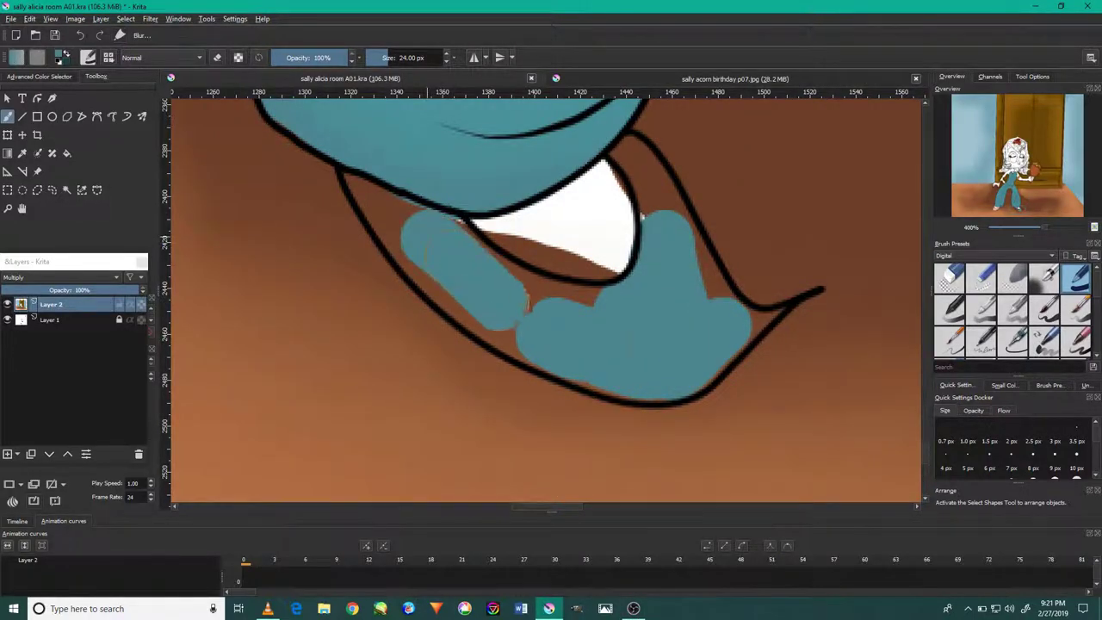
scroll(641, 263, down, 2)
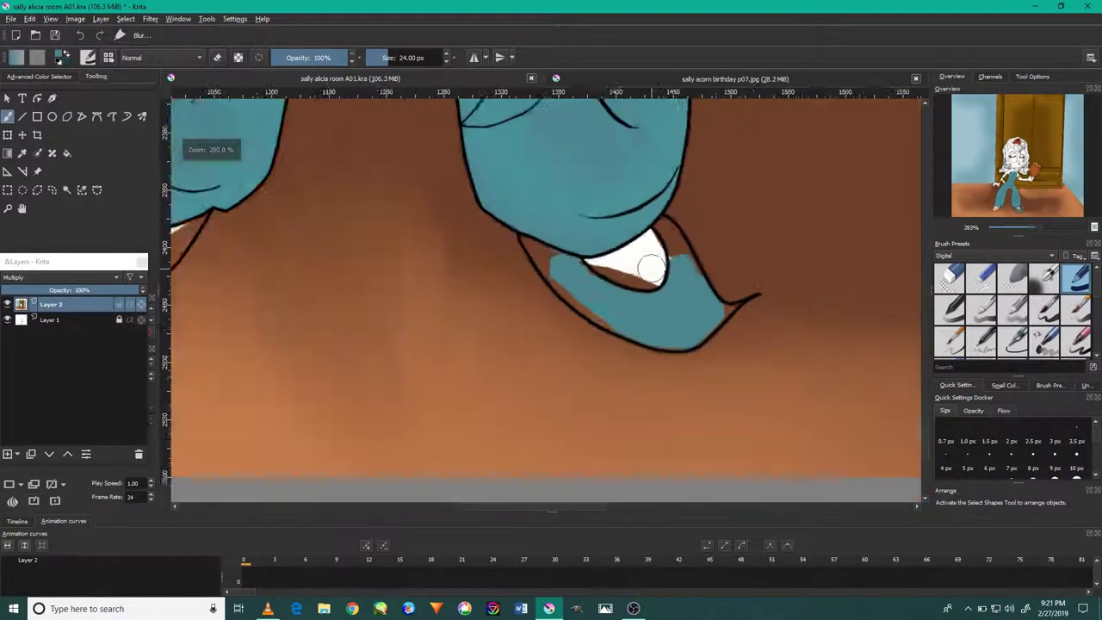
scroll(642, 260, down, 1)
scroll(640, 268, up, 3)
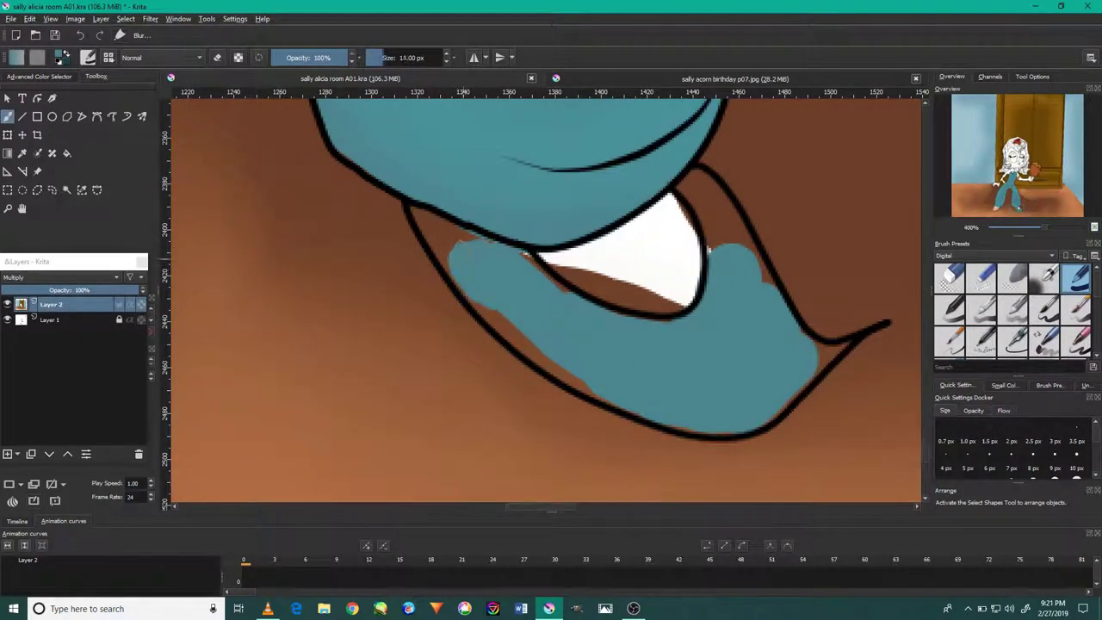
scroll(688, 258, up, 1)
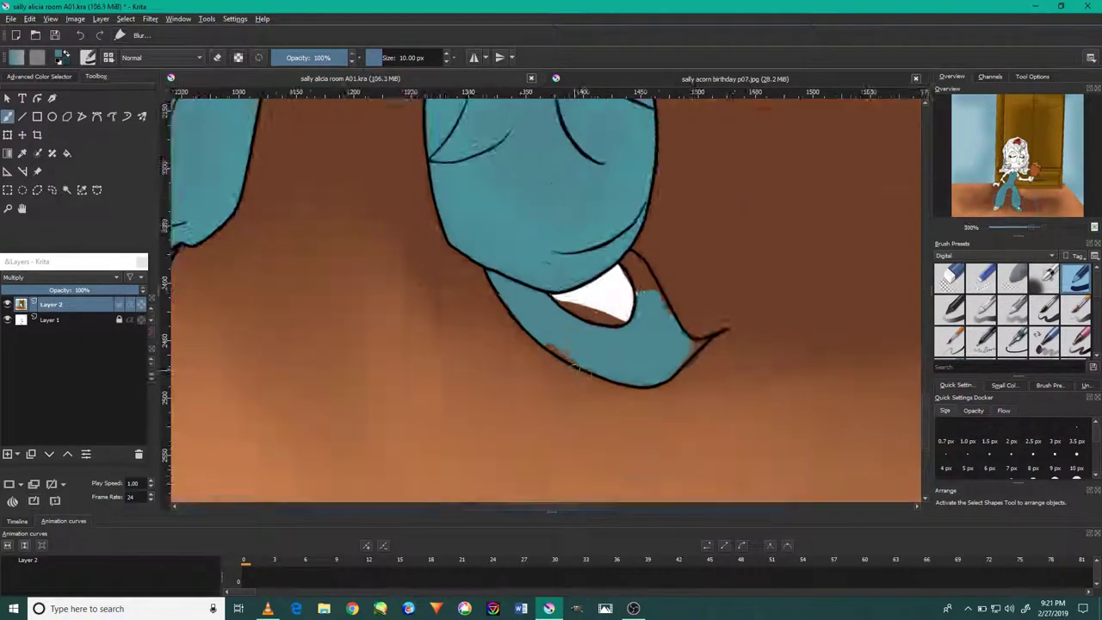
scroll(646, 302, up, 2)
scroll(603, 344, down, 1)
scroll(559, 368, up, 1)
scroll(558, 368, down, 3)
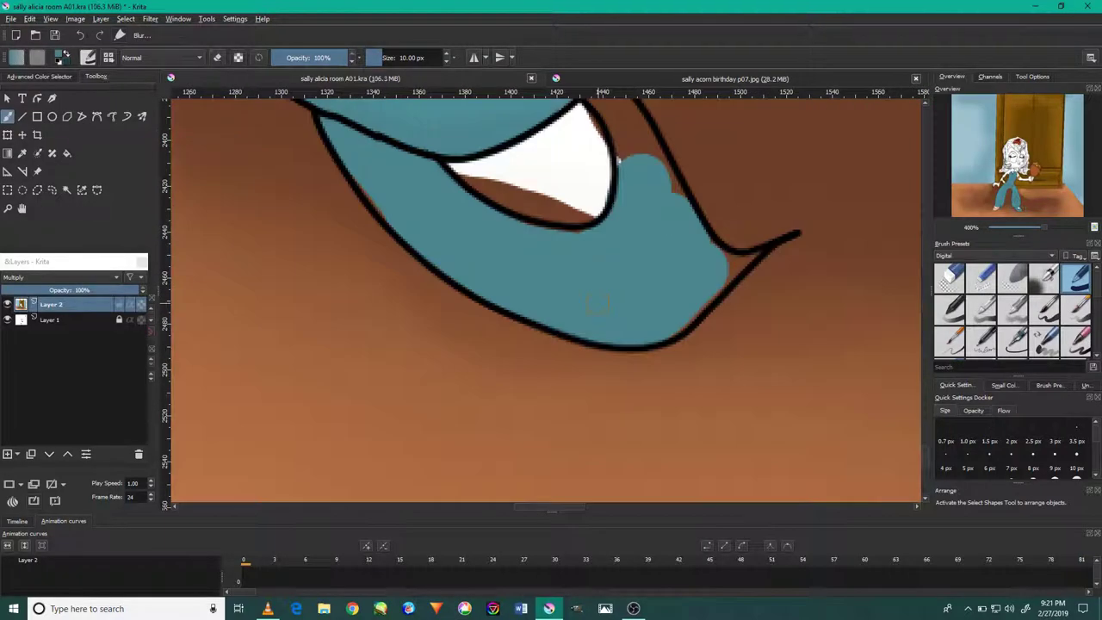
scroll(689, 317, up, 2)
scroll(573, 308, up, 2)
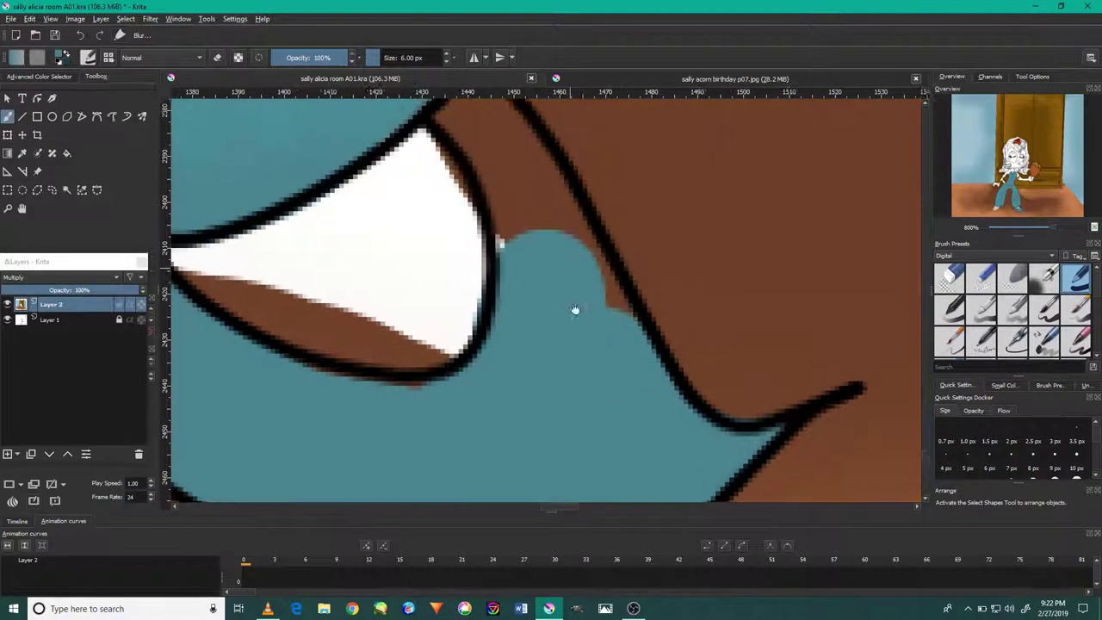
scroll(574, 307, up, 1)
key(ctrl+z)
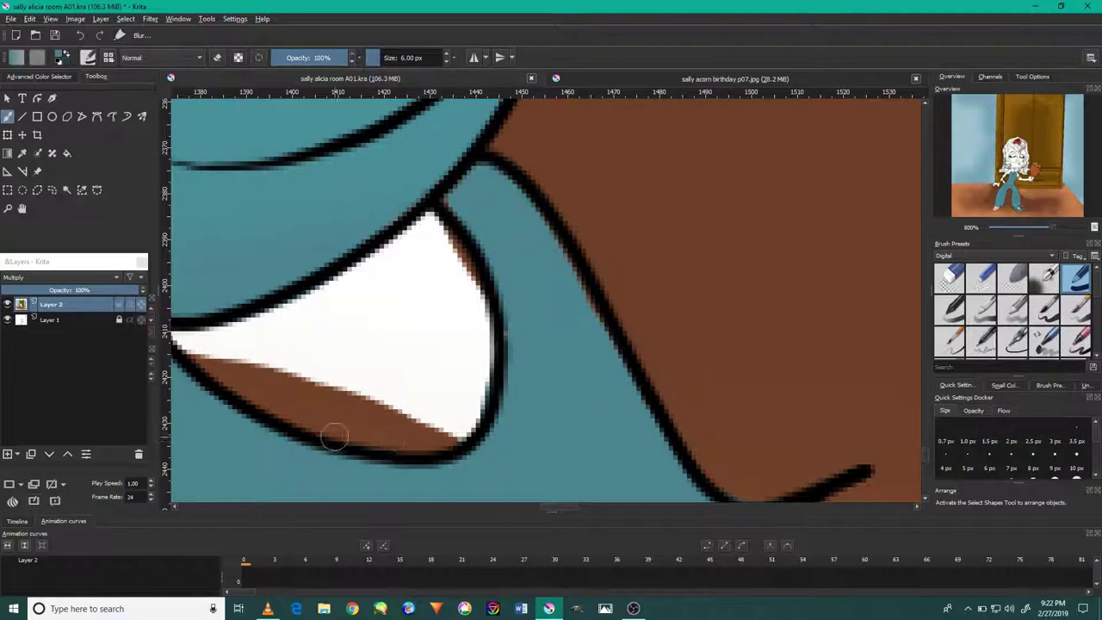
Step: Paint the left shoe teal out to its outline
scroll(335, 438, down, 3)
scroll(494, 319, up, 2)
scroll(733, 172, up, 2)
drag(524, 280, 708, 200)
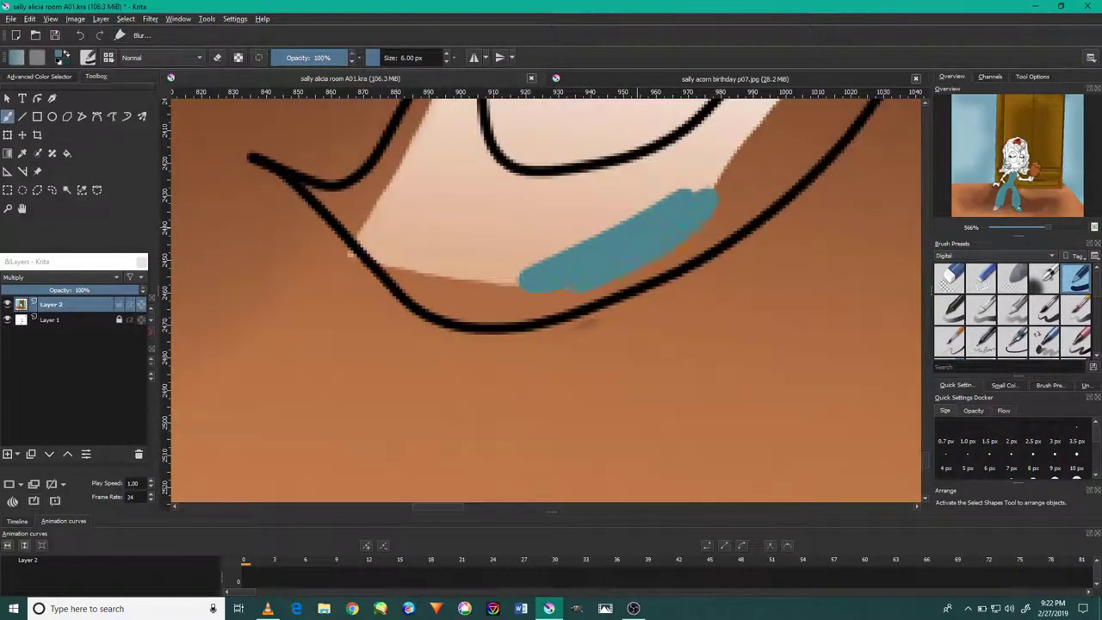
scroll(654, 259, down, 1)
scroll(612, 190, up, 1)
mouse_move(642, 258)
mouse_down()
mouse_move(758, 163)
mouse_move(392, 331)
mouse_move(310, 284)
mouse_up()
drag(586, 232, 370, 216)
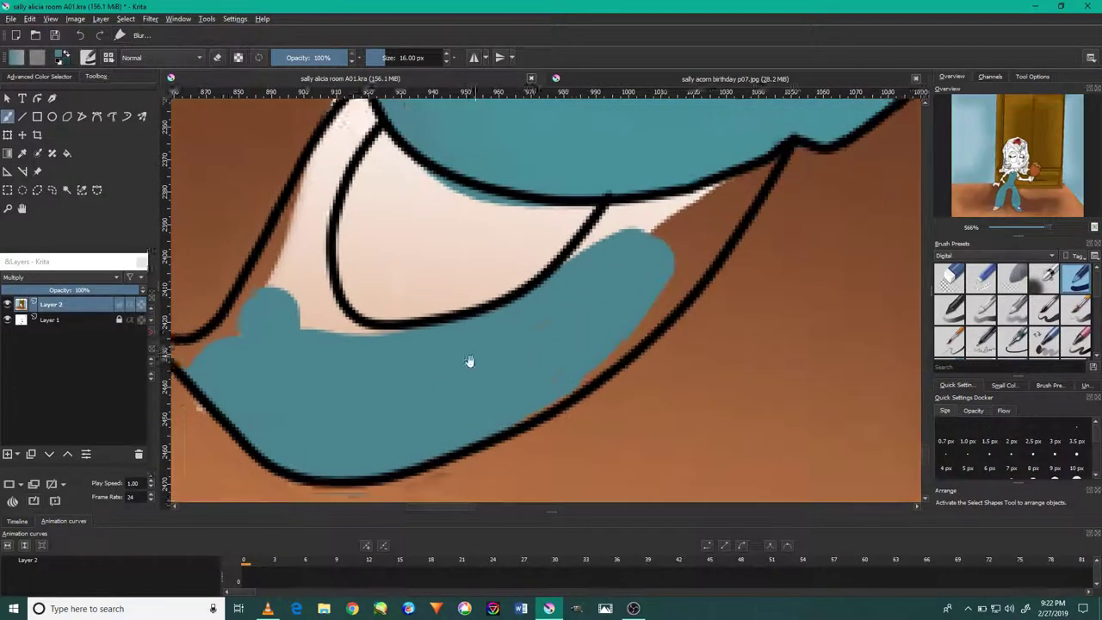
mouse_move(467, 362)
mouse_down()
mouse_move(655, 232)
mouse_move(543, 284)
mouse_up()
Step: Tidy the teal edges near the white toe and cover the last skin strip
scroll(633, 207, down, 10)
scroll(654, 211, up, 10)
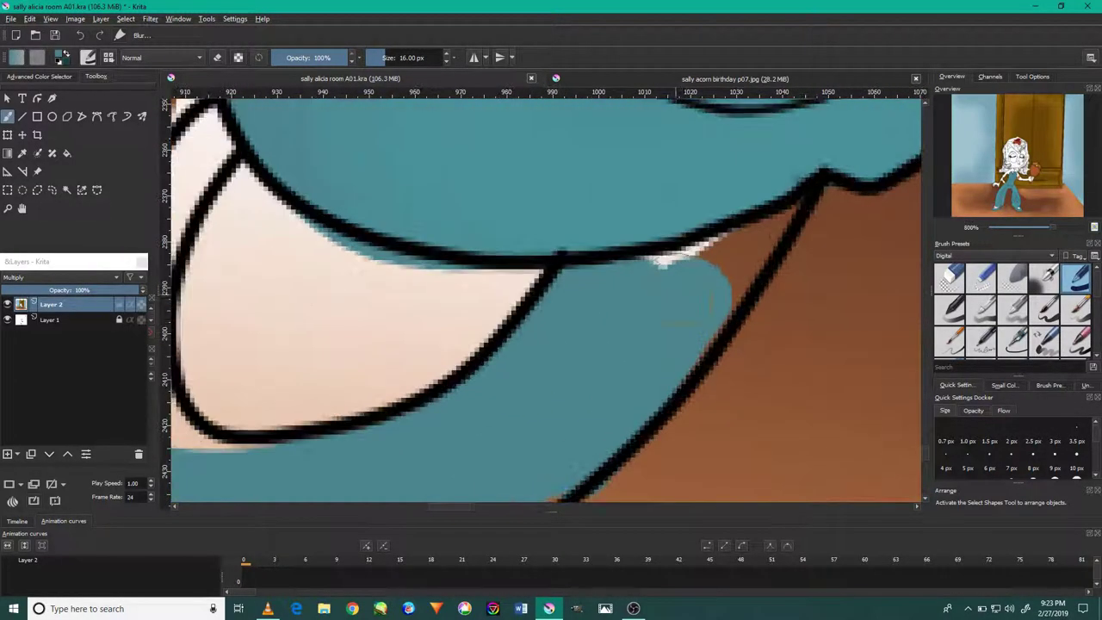
scroll(775, 212, down, 3)
scroll(415, 396, up, 3)
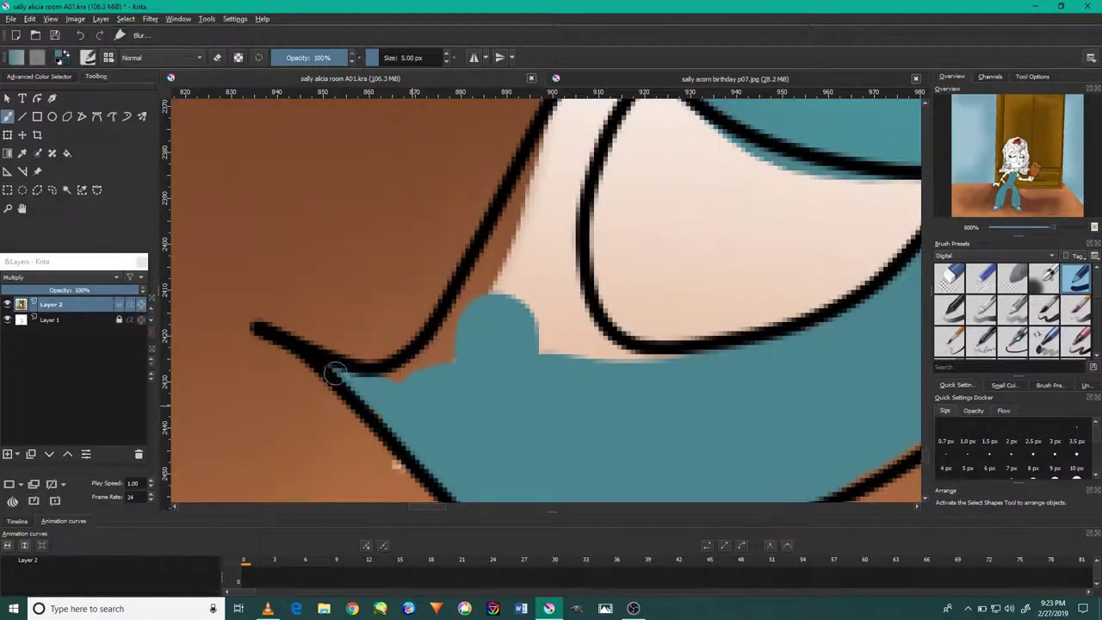
drag(336, 372, 574, 352)
scroll(574, 352, up, 3)
mouse_move(516, 404)
mouse_down()
mouse_move(524, 322)
mouse_move(592, 344)
mouse_up()
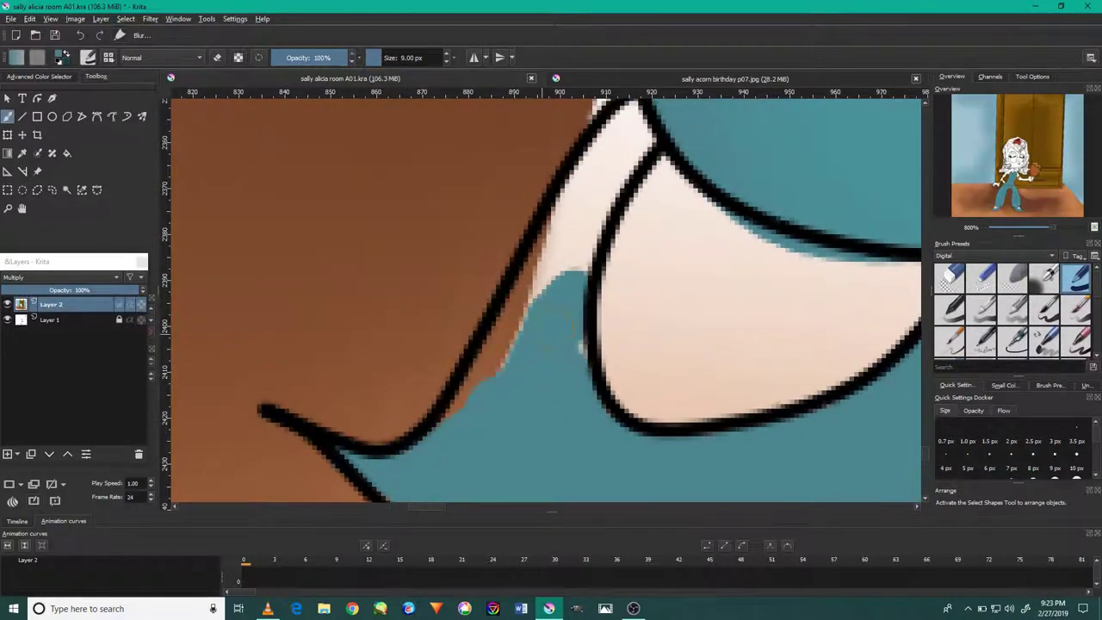
mouse_move(551, 284)
mouse_down()
mouse_move(628, 121)
mouse_move(568, 246)
mouse_up()
scroll(637, 320, down, 5)
scroll(598, 335, down, 5)
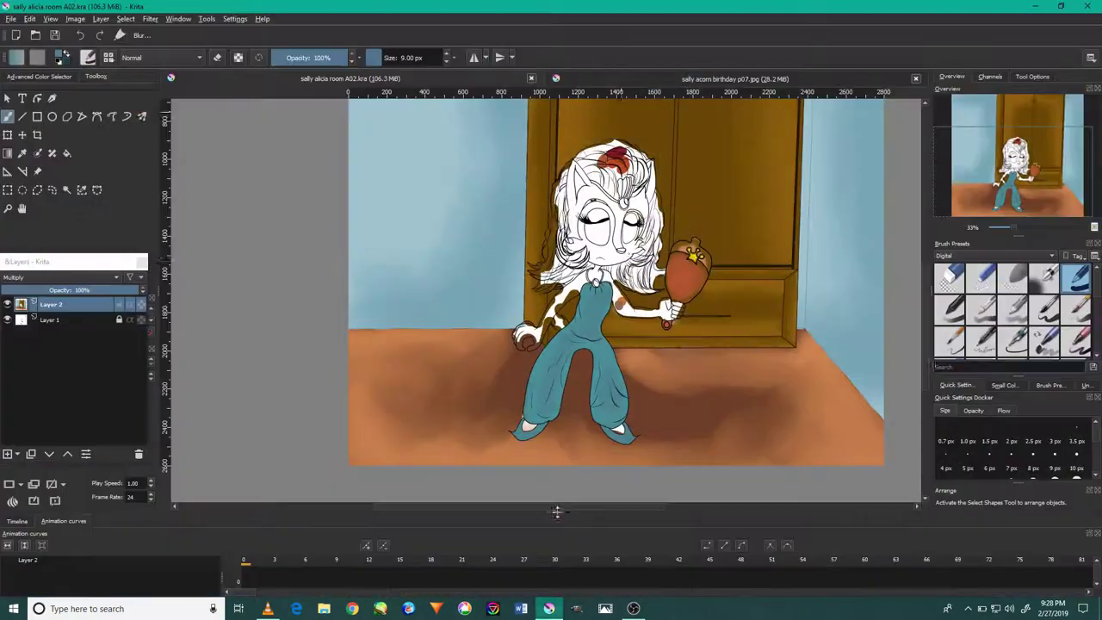
Step: Shade the lower edge of the left teal shoe with dark blue, then deselect
scroll(527, 426, up, 5)
scroll(527, 427, up, 4)
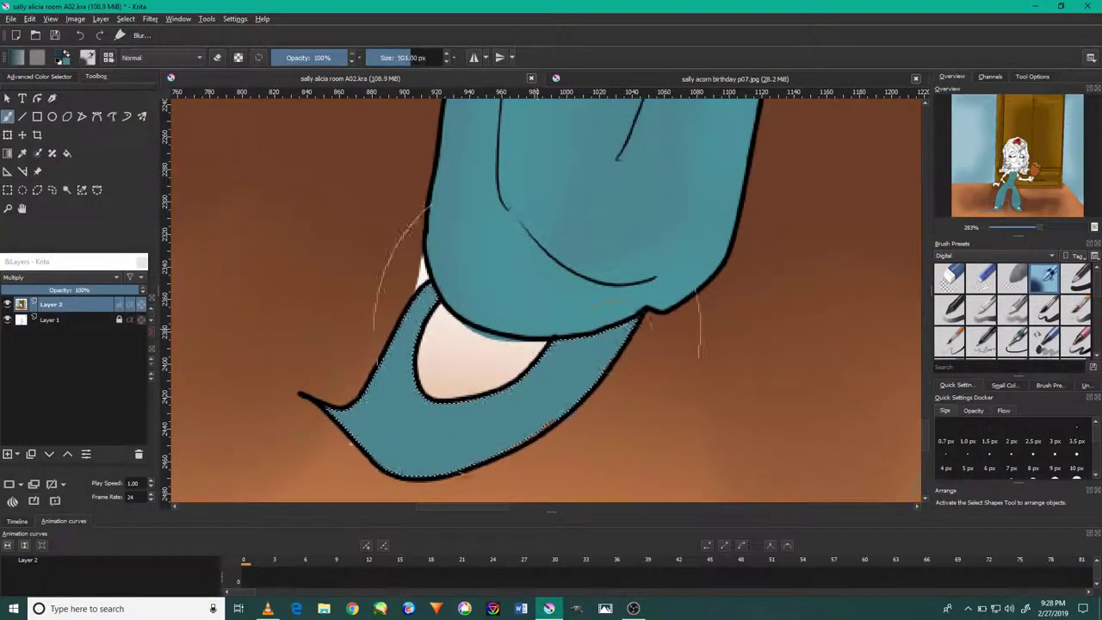
drag(535, 293, 482, 370)
key(/)
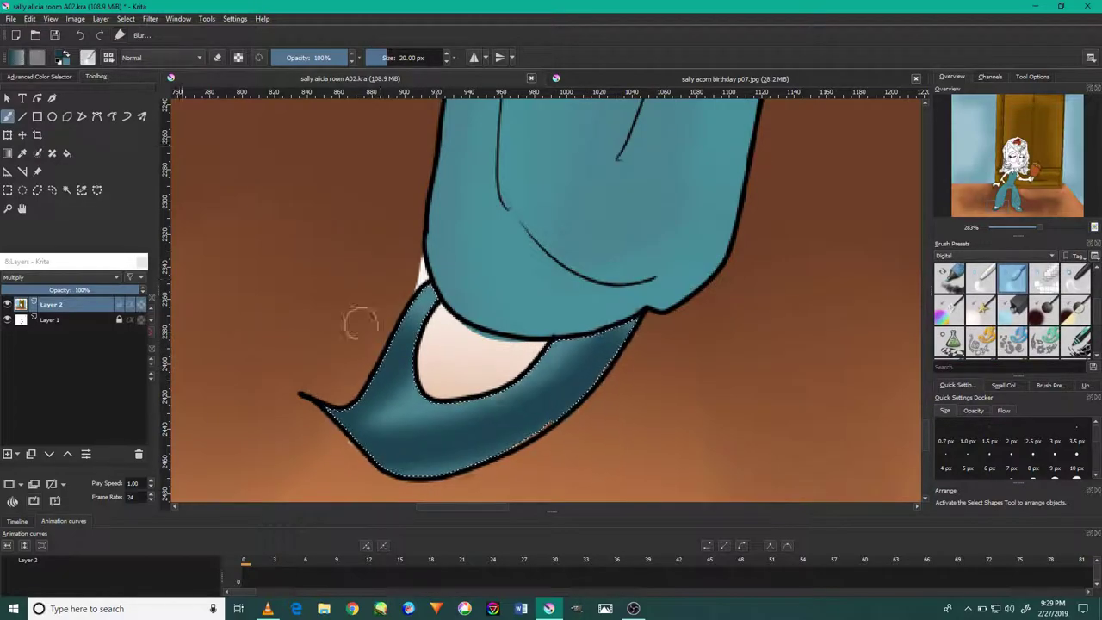
scroll(472, 426, down, 3)
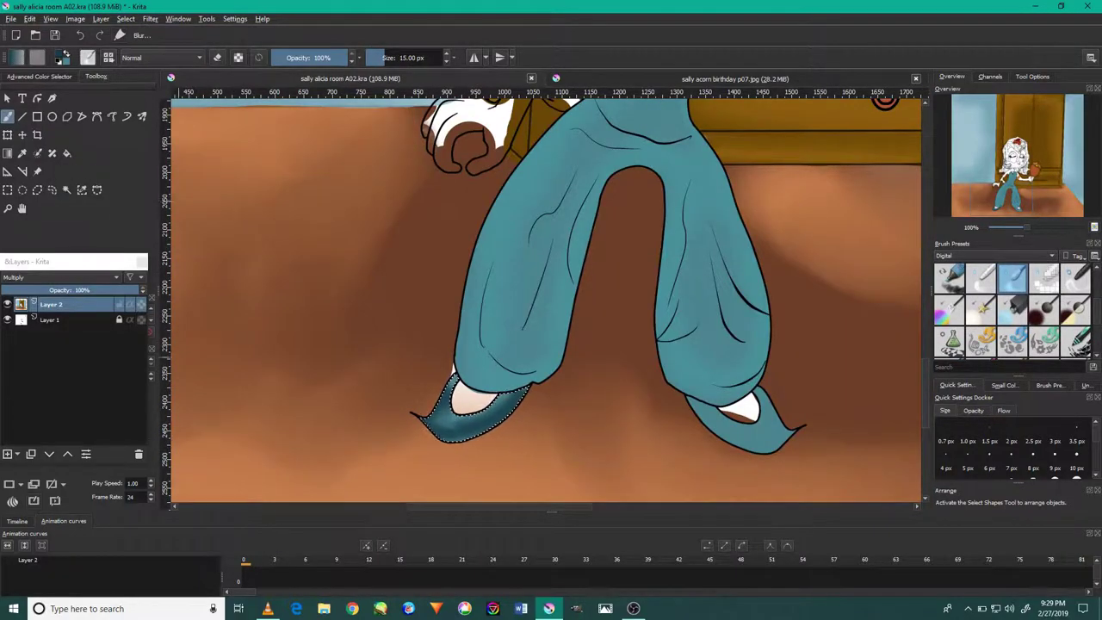
scroll(447, 434, up, 5)
click(127, 19)
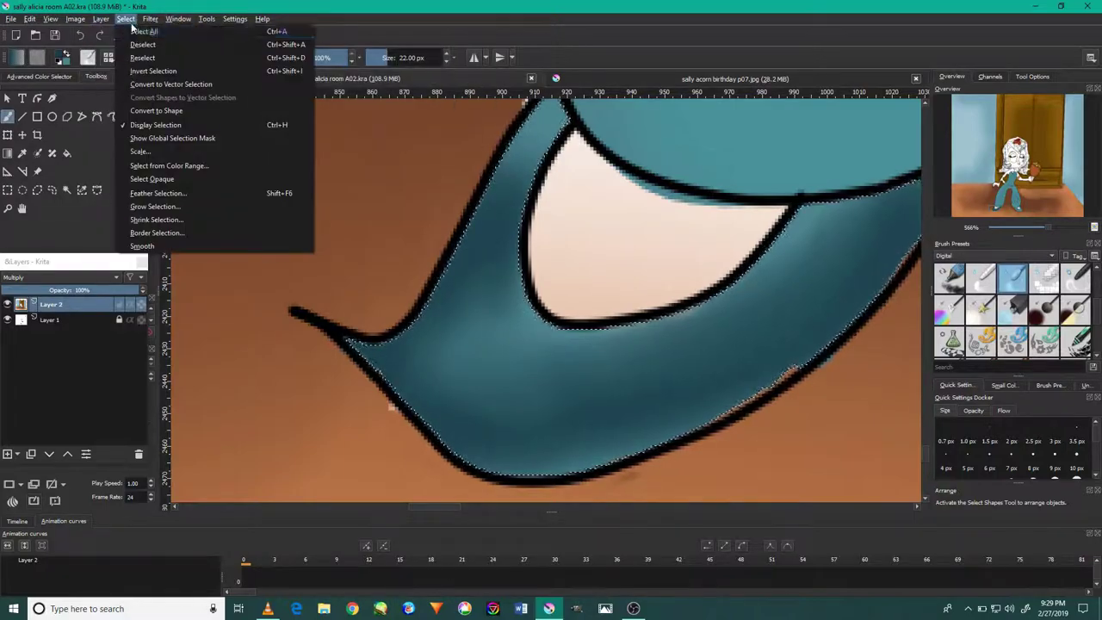
click(142, 44)
Step: Contiguous-select the right shoe and shade its underside with a soft dark-blue airbrush
scroll(715, 413, down, 2)
scroll(715, 413, up, 4)
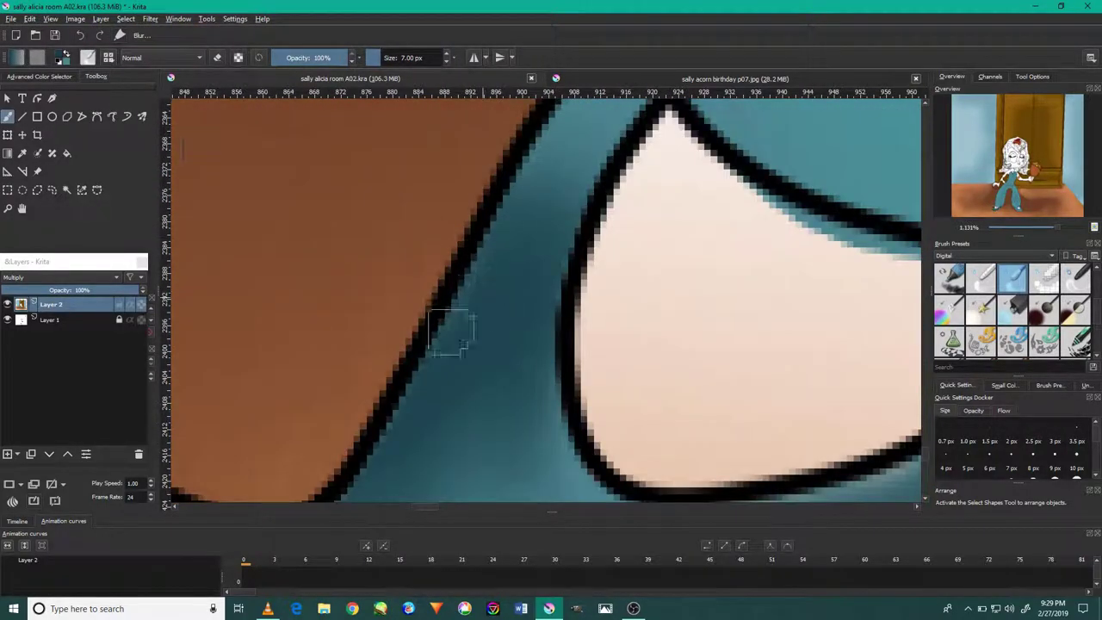
scroll(697, 376, up, 2)
scroll(745, 290, down, 6)
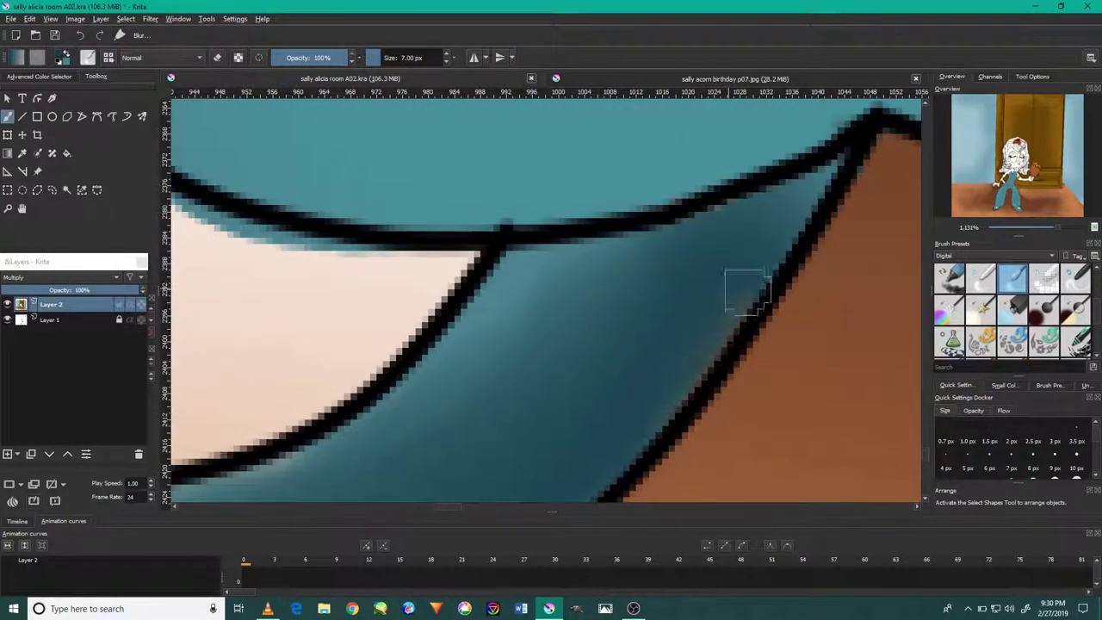
click(66, 189)
click(654, 422)
click(127, 18)
click(142, 44)
scroll(681, 368, up, 5)
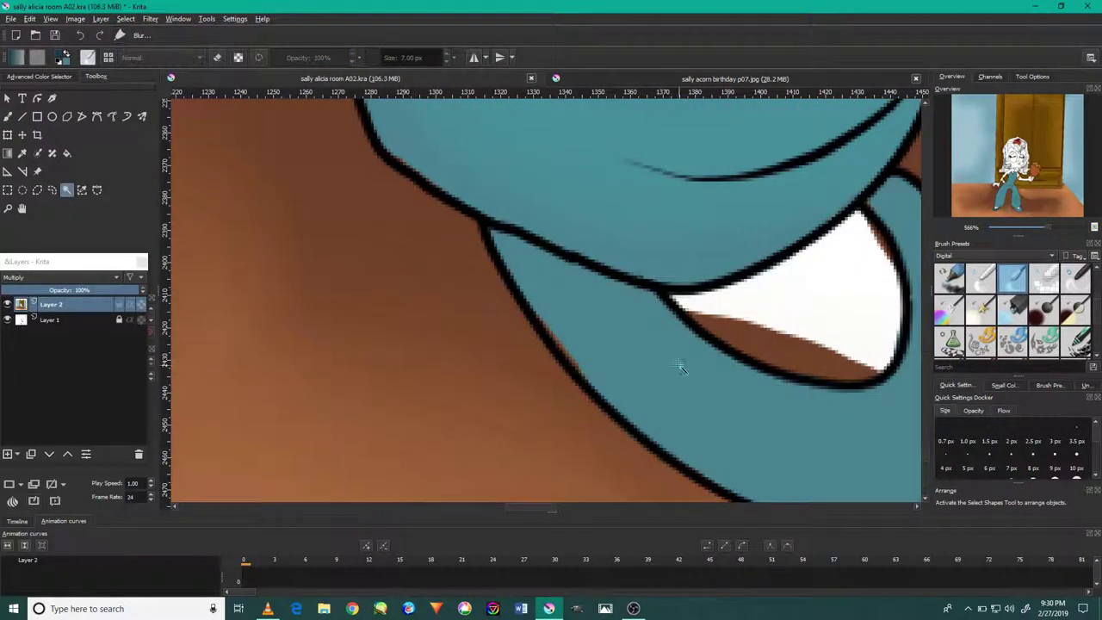
key(slash)
scroll(568, 284, down, 2)
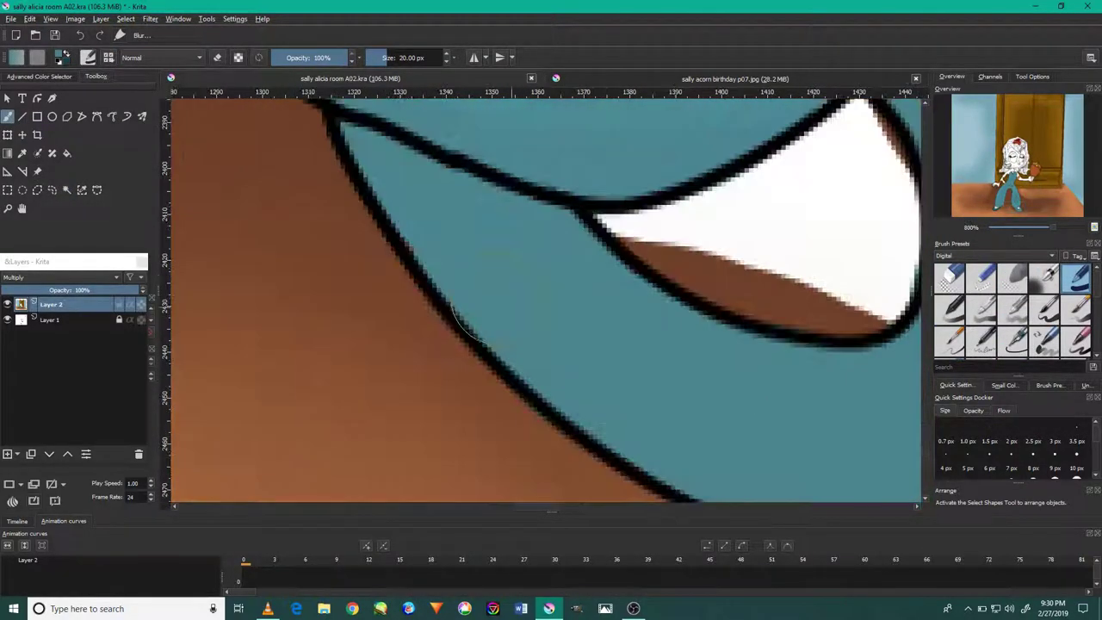
scroll(560, 328, down, 3)
scroll(551, 362, down, 4)
scroll(538, 379, up, 4)
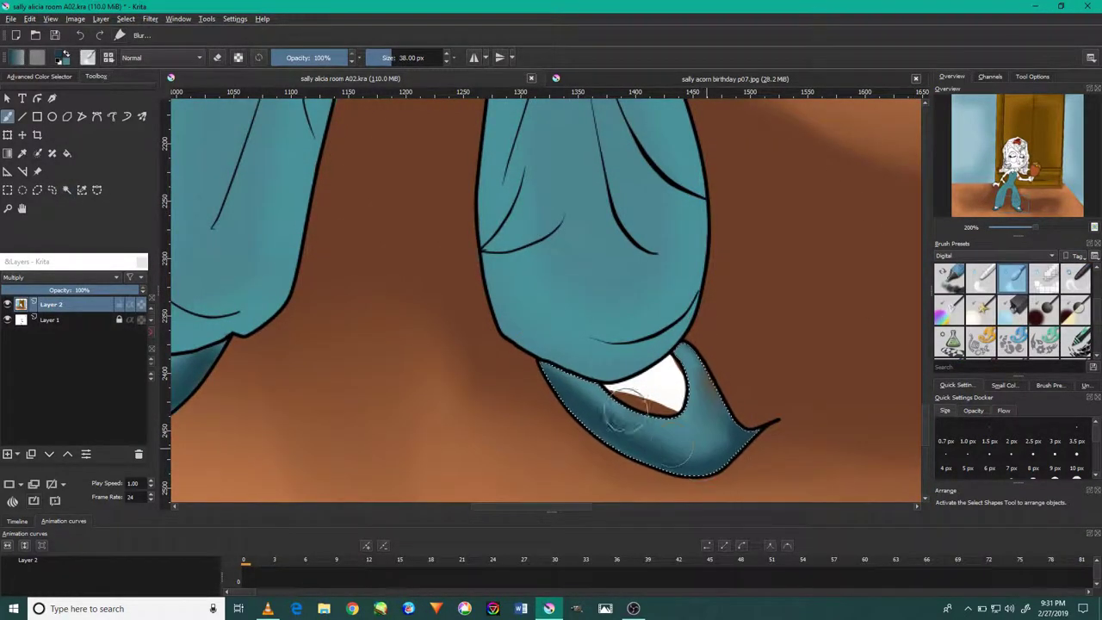
scroll(680, 447, up, 3)
key(bracketleft)
key(bracketleft)
key(bracketleft)
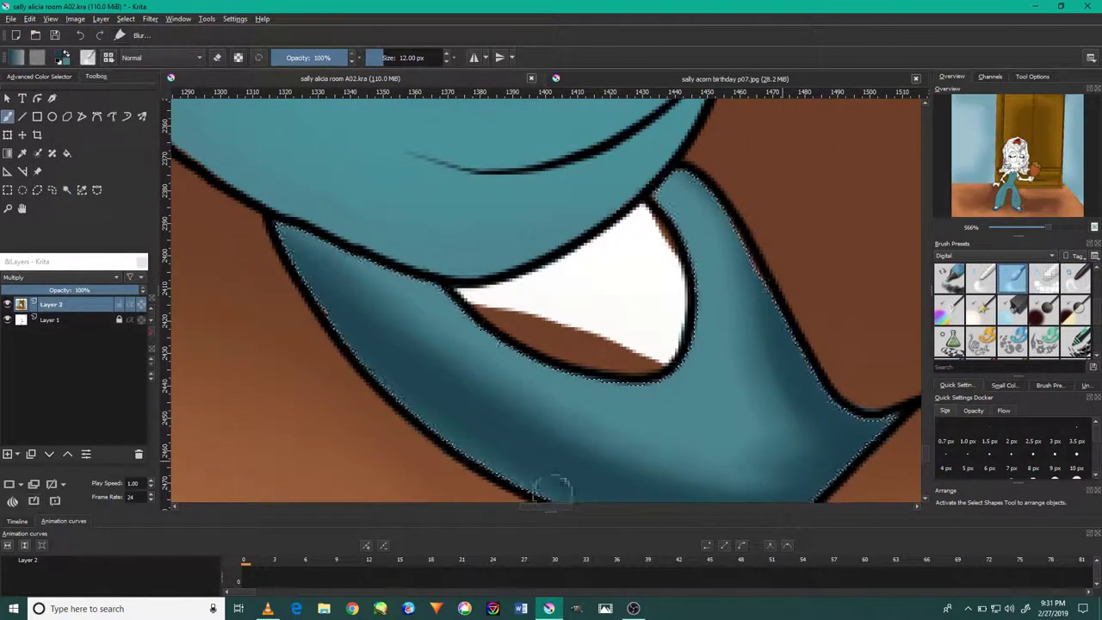
scroll(551, 489, down, 4)
scroll(559, 447, up, 1)
scroll(569, 414, down, 3)
Step: Paint the white patch inside the first shoe orange
scroll(603, 361, up, 3)
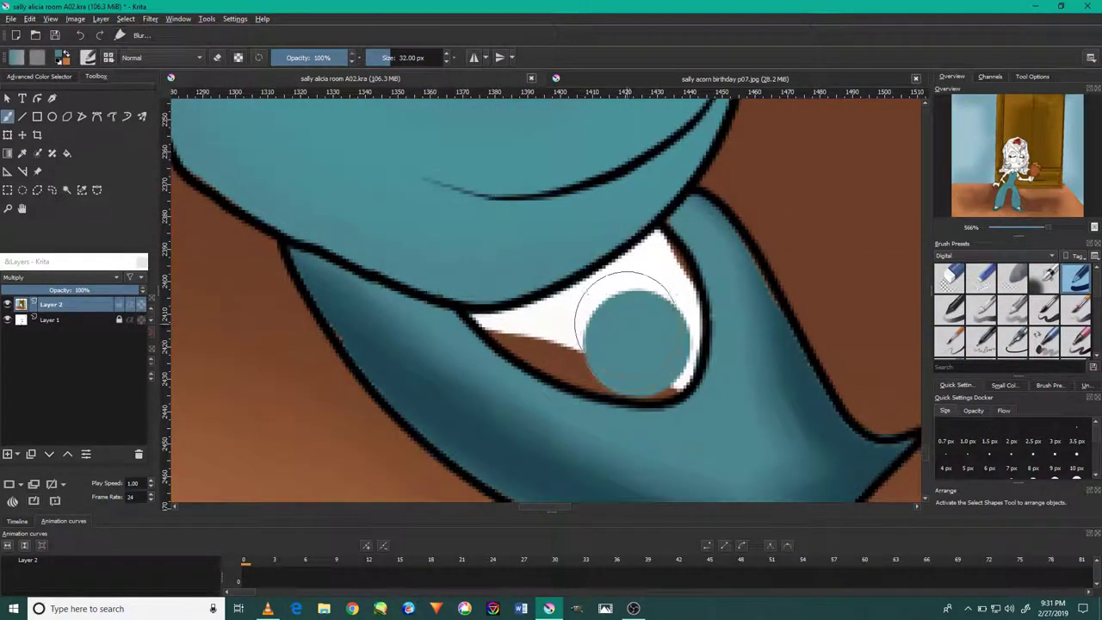
scroll(628, 320, down, 5)
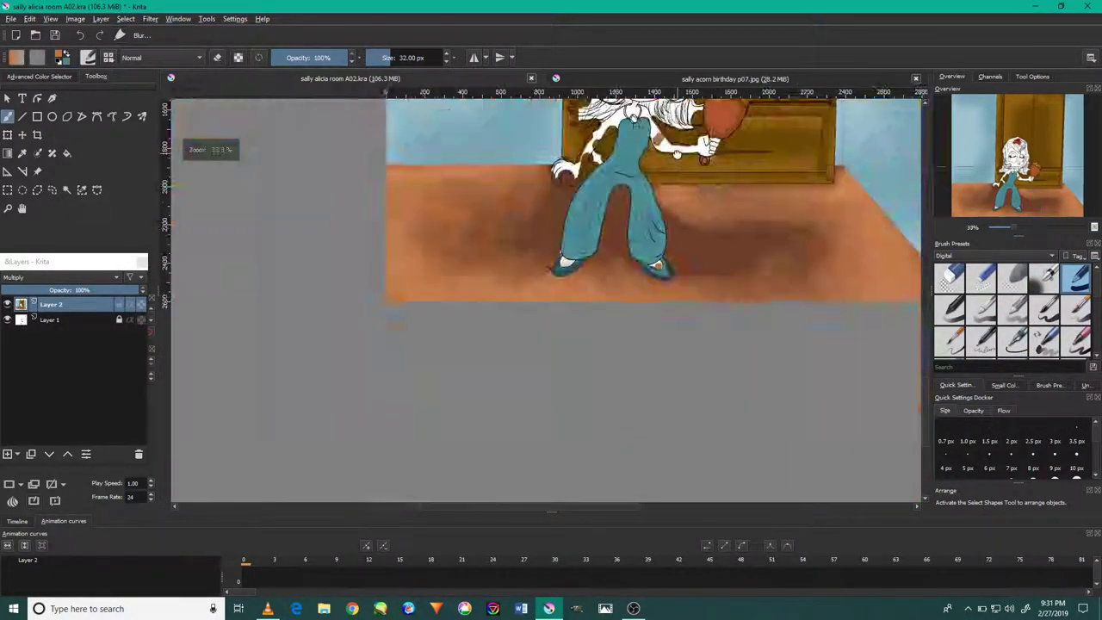
scroll(627, 314, up, 5)
scroll(627, 314, up, 3)
click(627, 314)
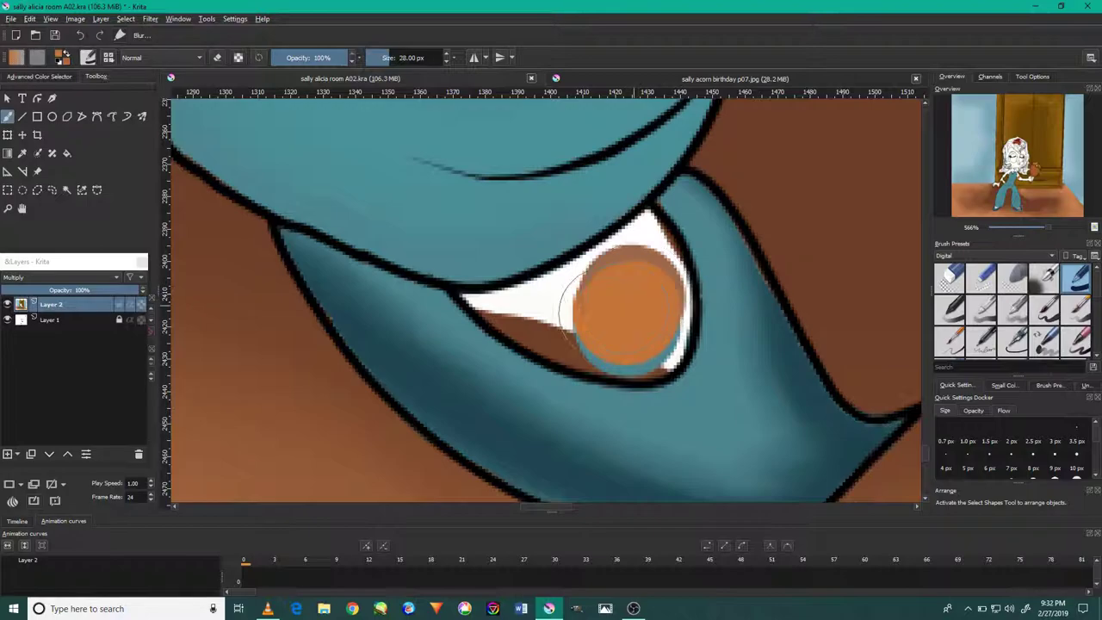
scroll(629, 305, up, 2)
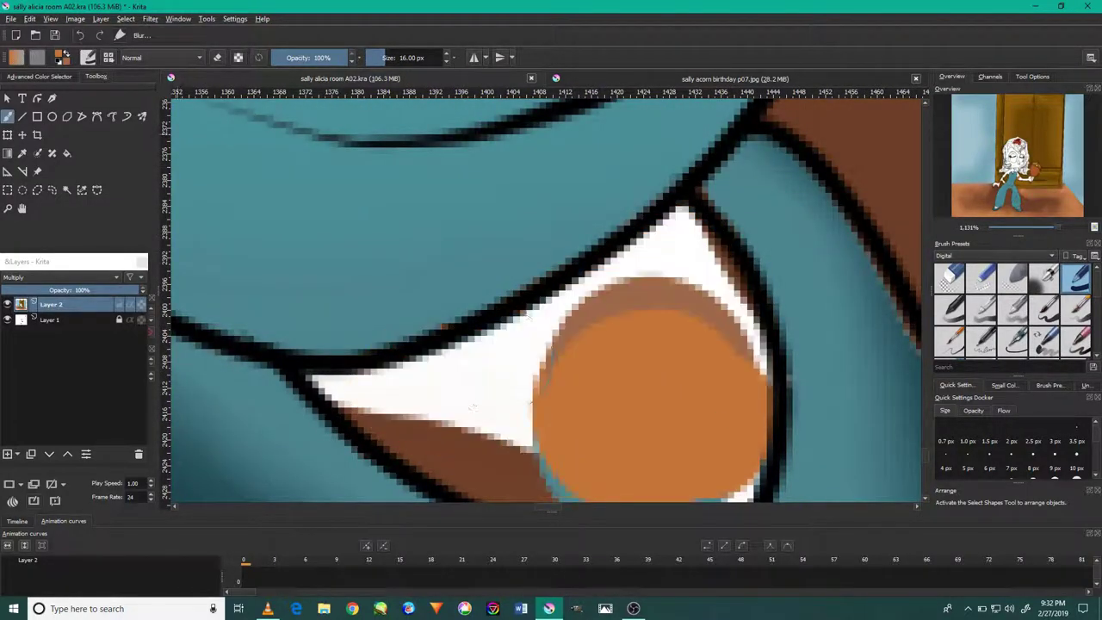
drag(472, 405, 603, 284)
Step: Fill the other shoe's white patch with orange fur colour
scroll(640, 351, down, 2)
scroll(639, 351, up, 2)
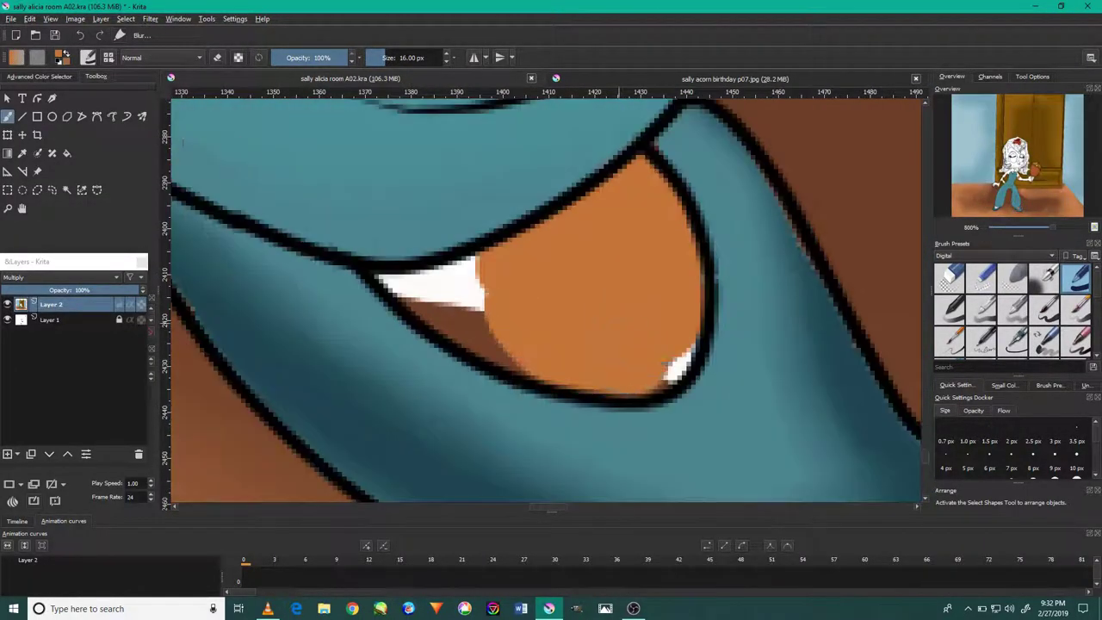
scroll(484, 327, down, 3)
scroll(523, 383, up, 3)
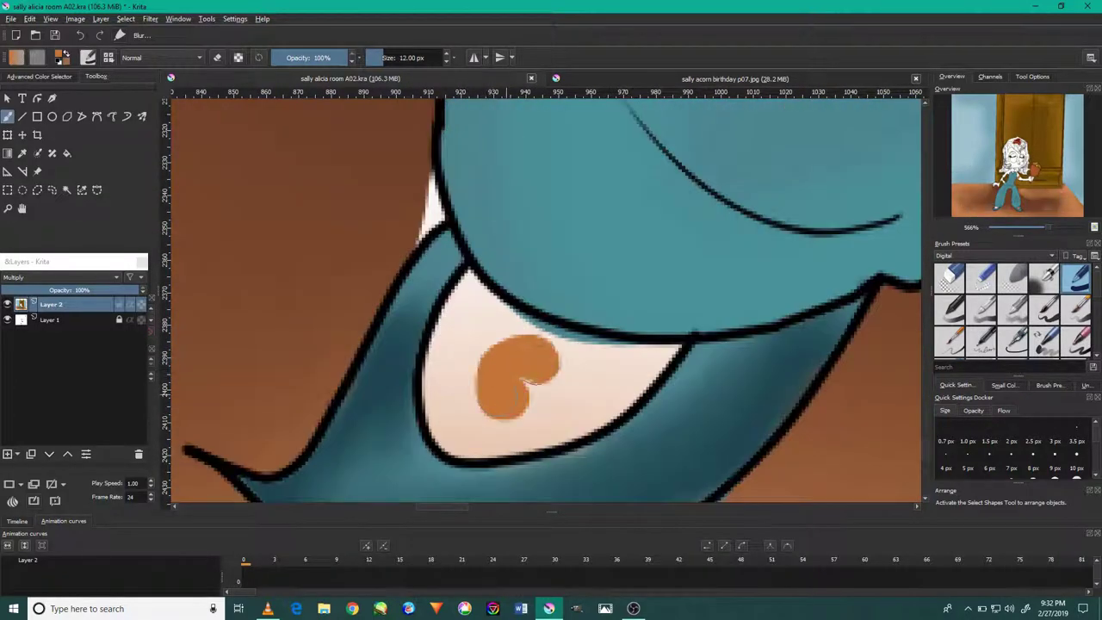
drag(500, 376, 452, 398)
scroll(452, 398, up, 2)
scroll(452, 397, down, 3)
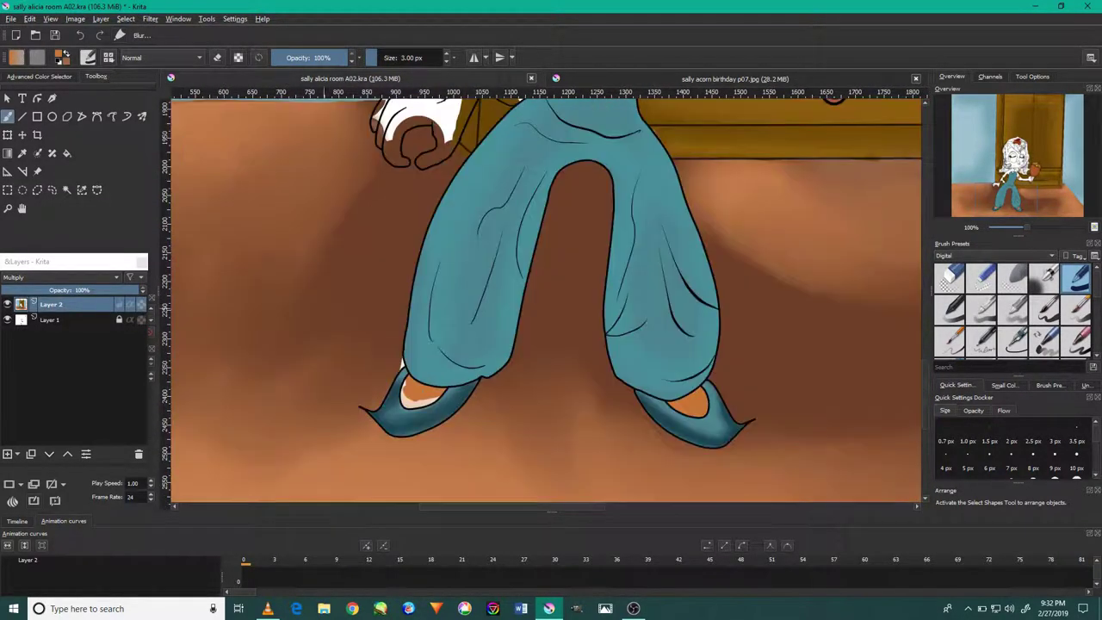
scroll(431, 415, up, 3)
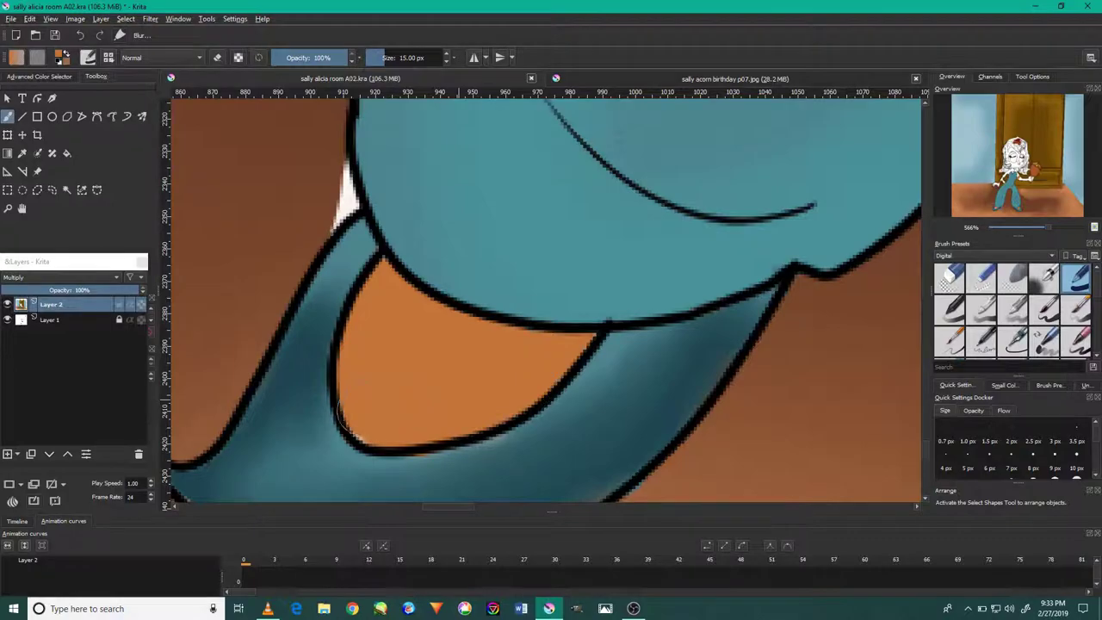
scroll(343, 420, down, 3)
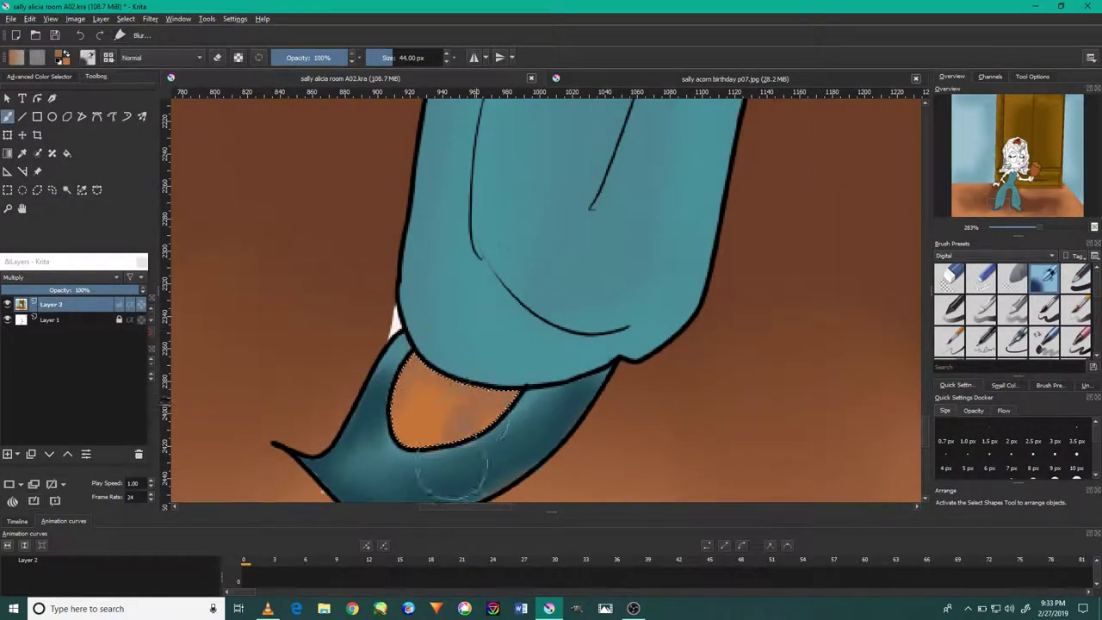
Step: With a soft airbrush preset, add darker shading to the orange feet inside both shoes
scroll(457, 465, down, 3)
scroll(353, 388, up, 4)
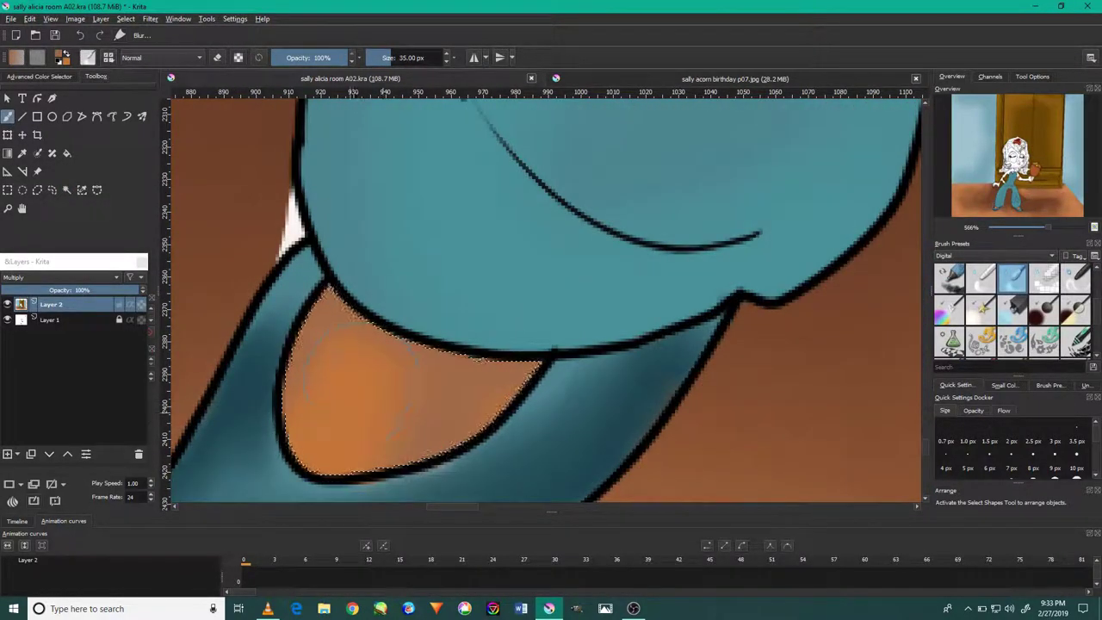
scroll(353, 387, down, 3)
scroll(523, 362, up, 3)
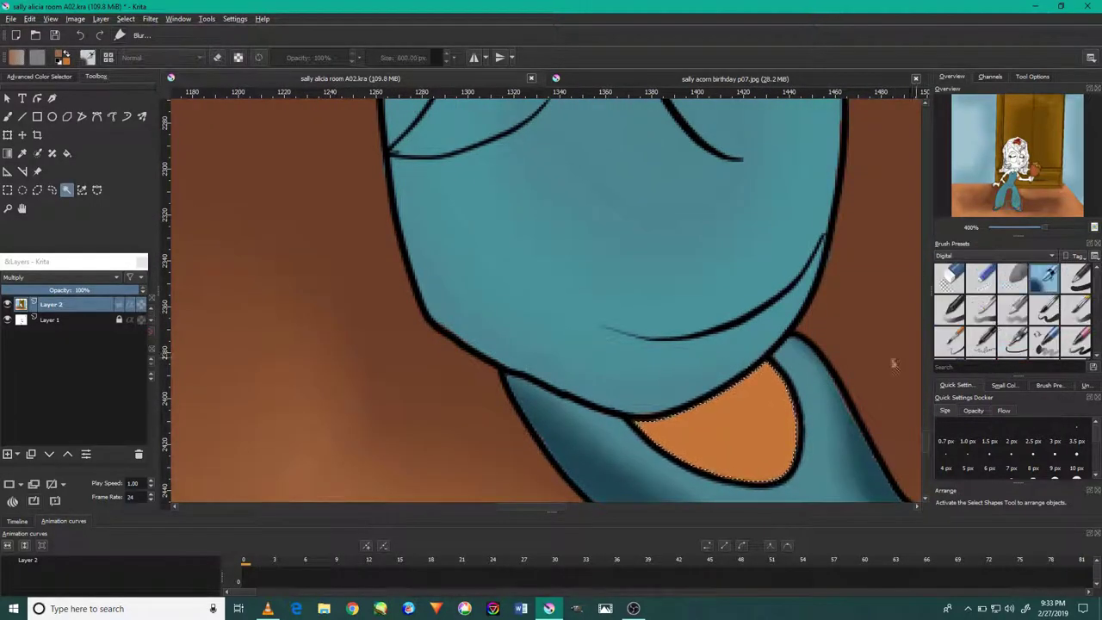
click(7, 116)
scroll(344, 254, up, 1)
scroll(344, 254, up, 2)
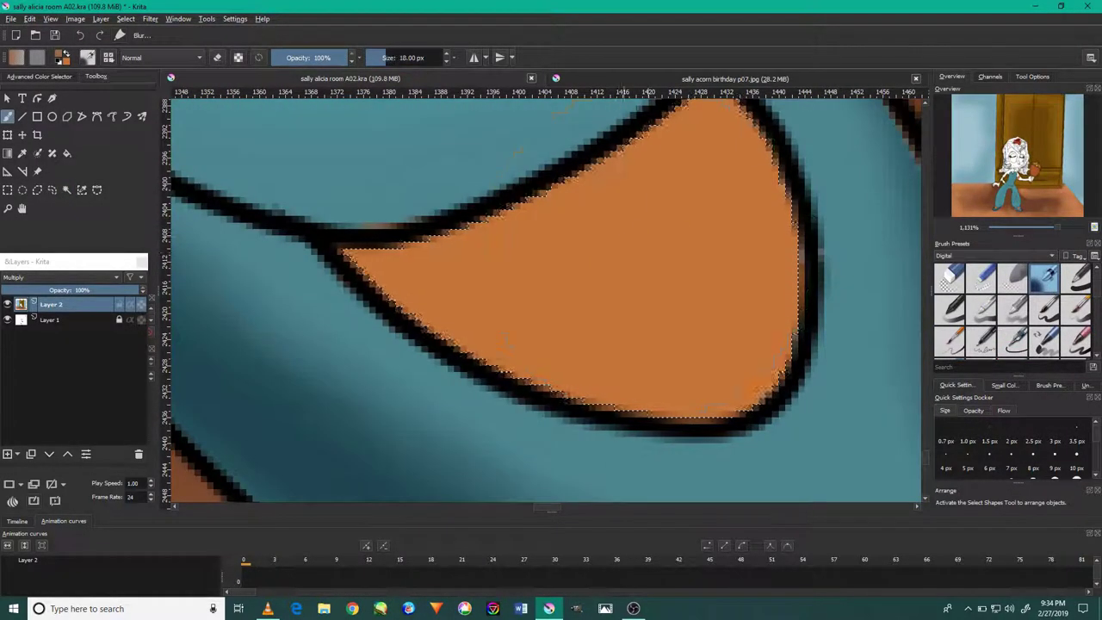
click(1012, 302)
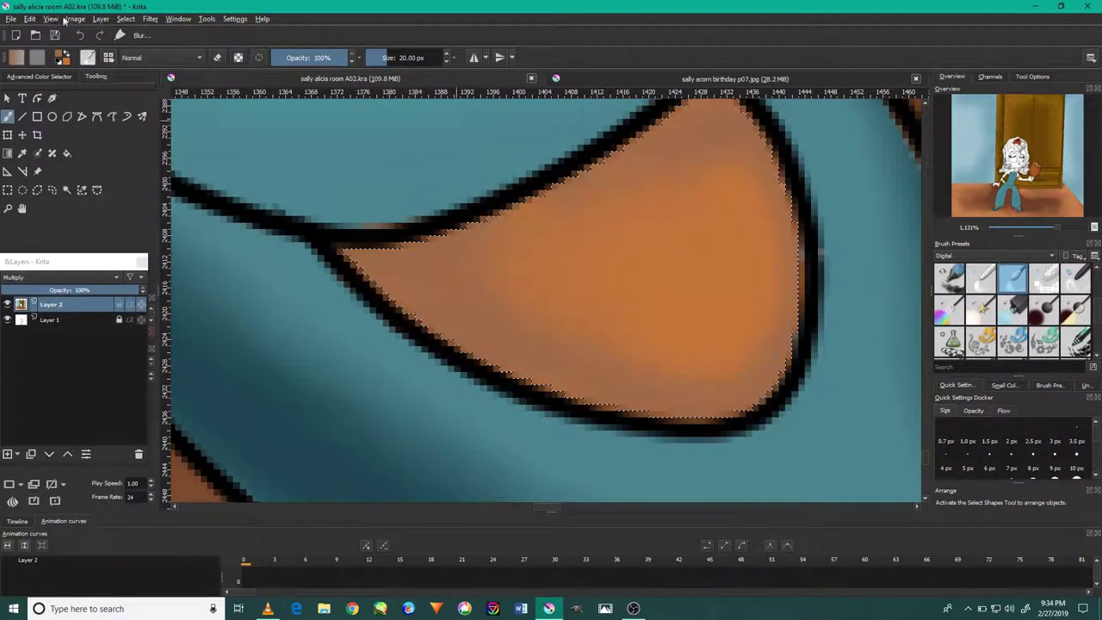
key(ctrl+Tab)
scroll(170, 223, down, 5)
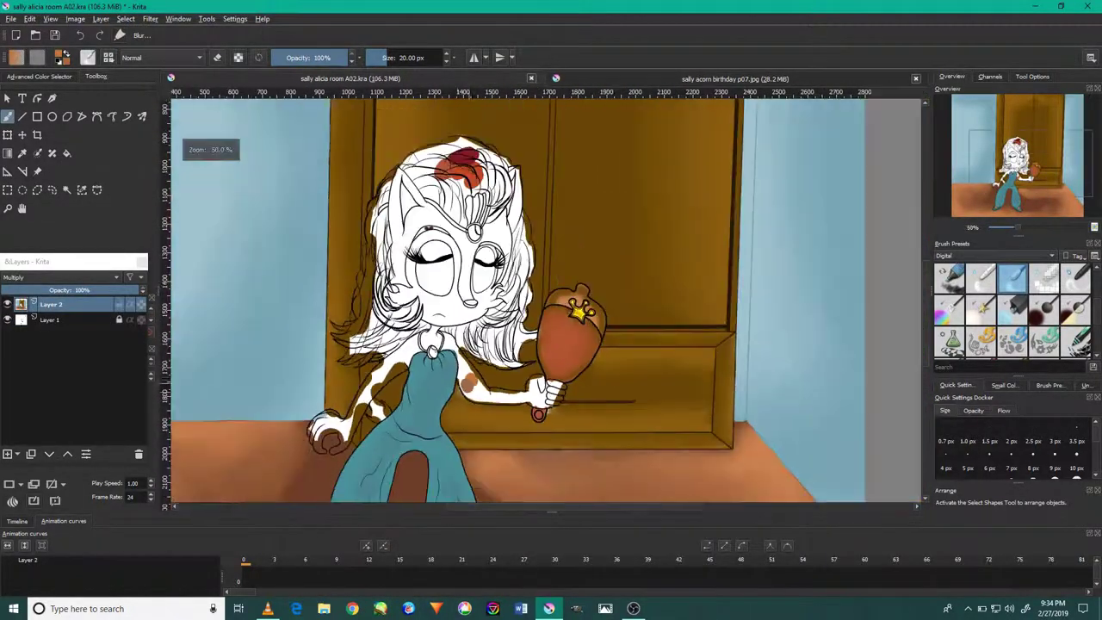
Step: Paint orange fur along the arm with a broad brush, keeping only the horizontal stroke
click(1076, 277)
scroll(551, 292, up, 3)
scroll(551, 293, up, 2)
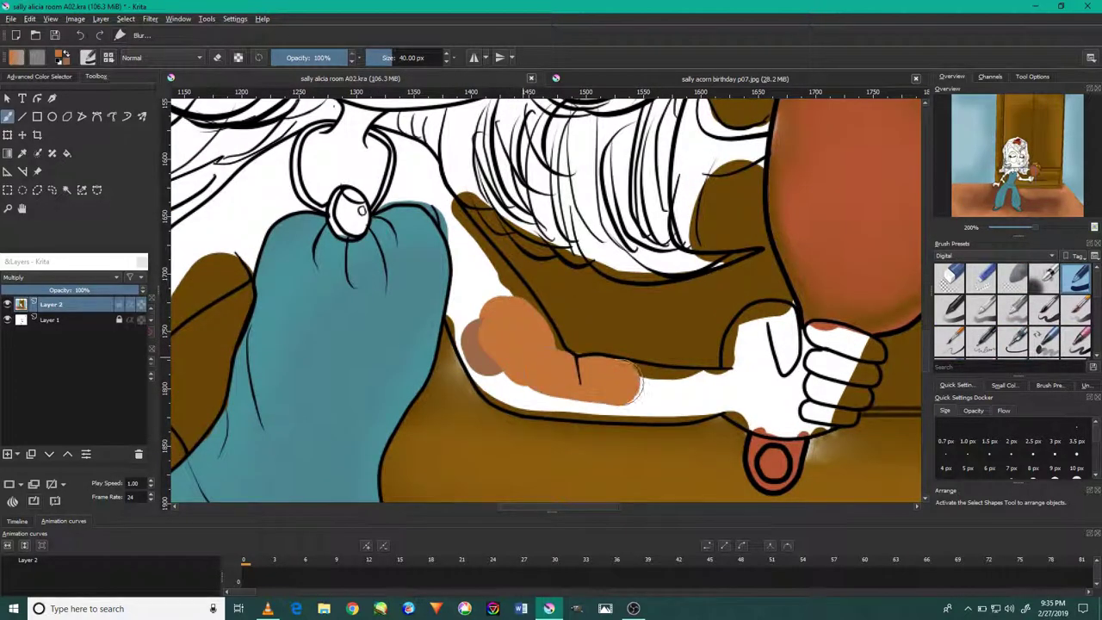
drag(517, 327, 689, 396)
click(80, 34)
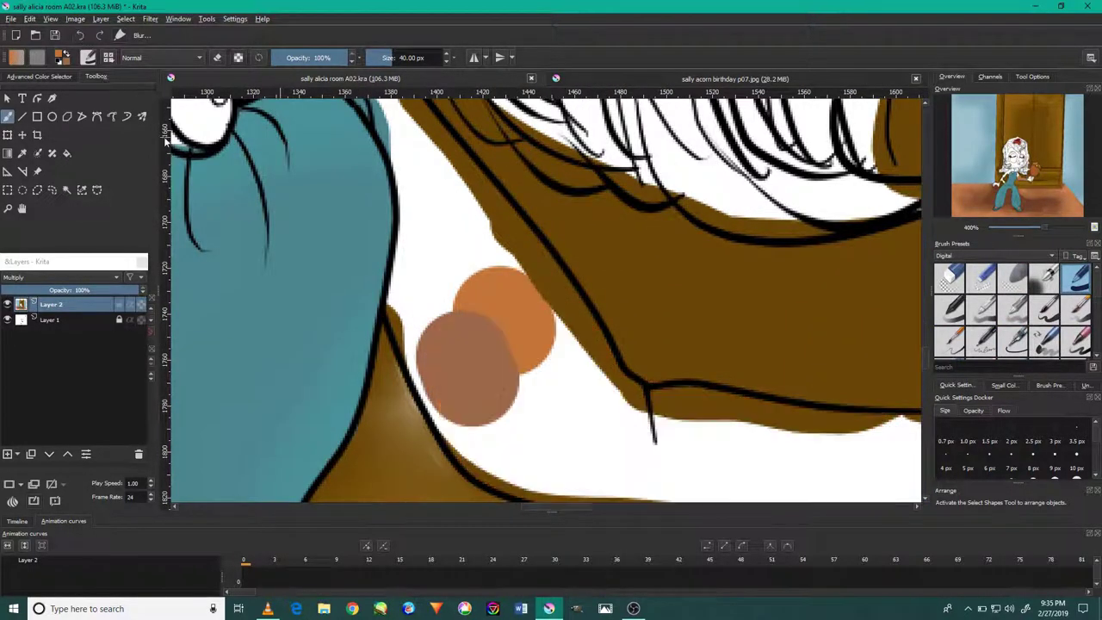
click(79, 34)
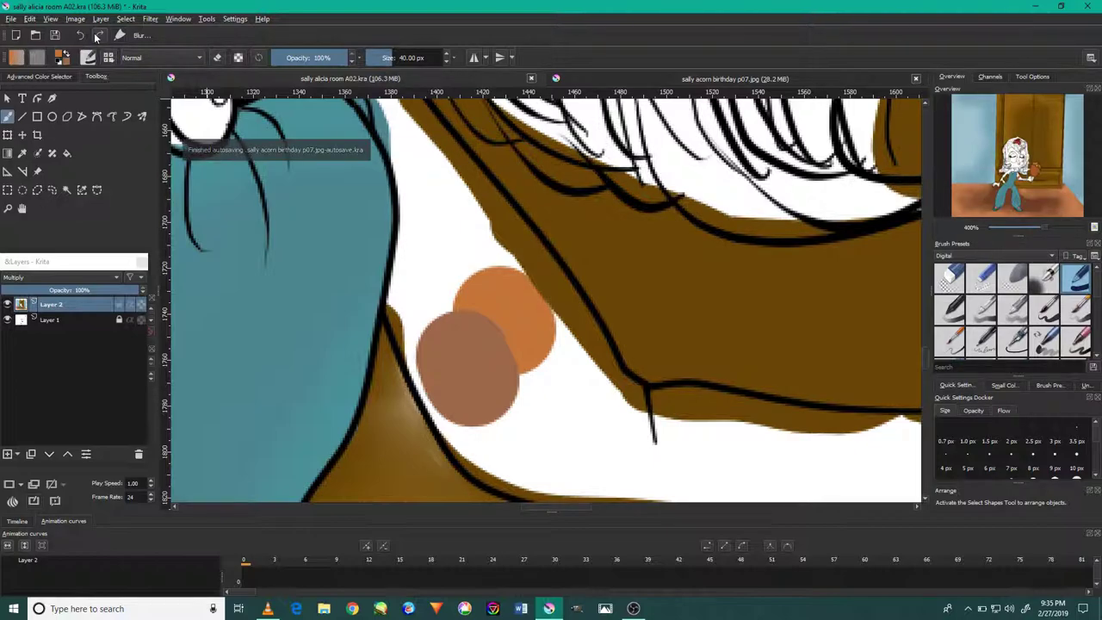
click(99, 34)
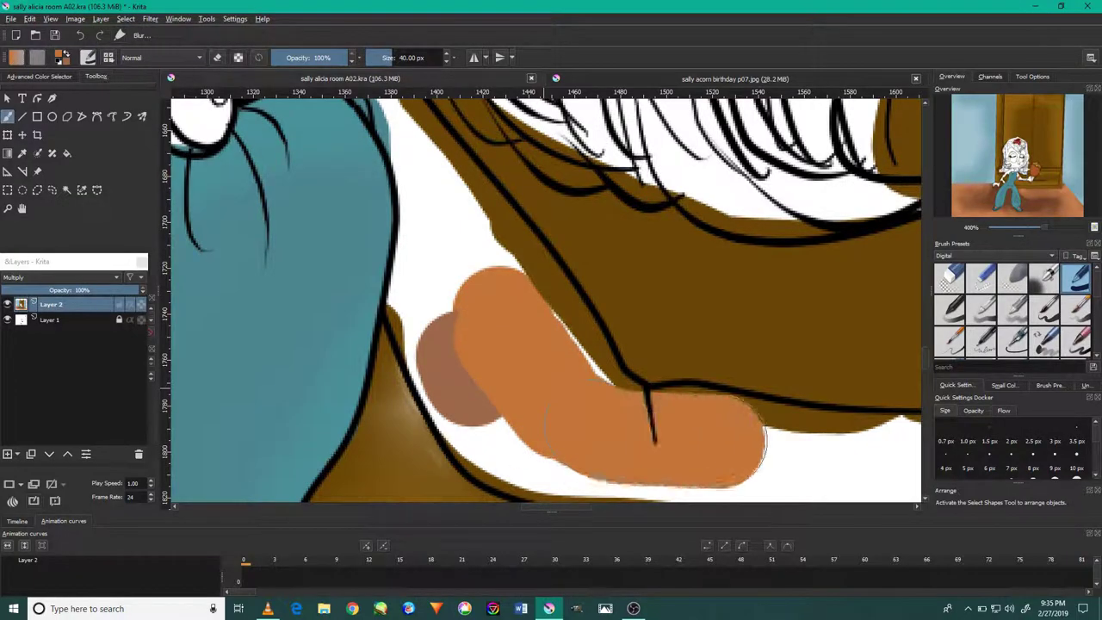
Step: Zoom in on the hand and open the canvas pop-up palette
scroll(551, 293, down, 3)
scroll(661, 274, up, 5)
scroll(660, 274, down, 1)
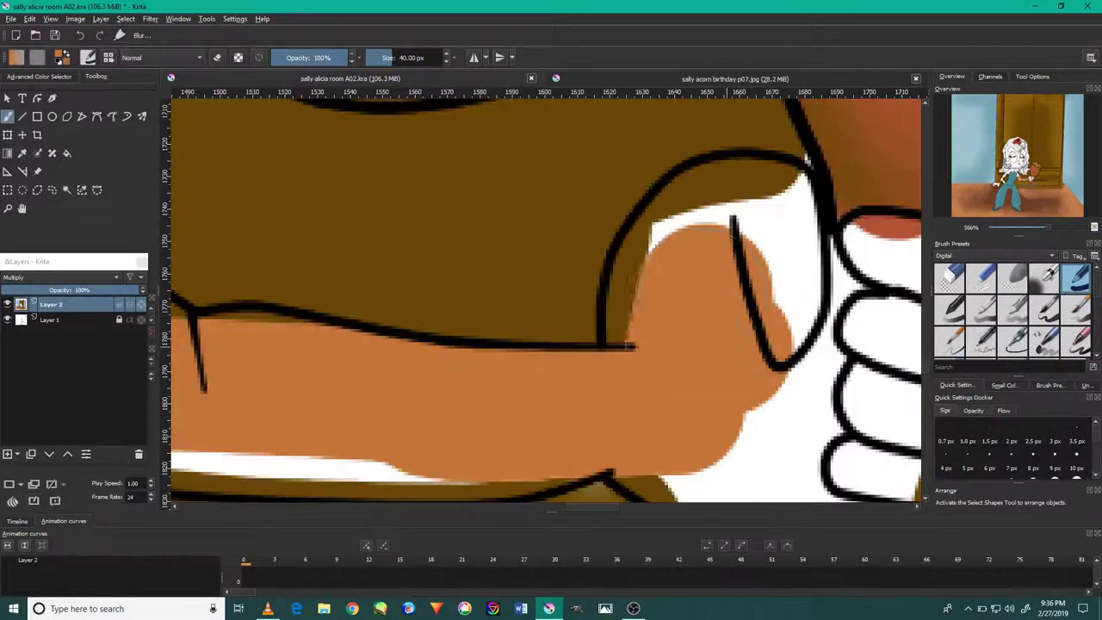
scroll(745, 288, down, 3)
scroll(827, 284, up, 2)
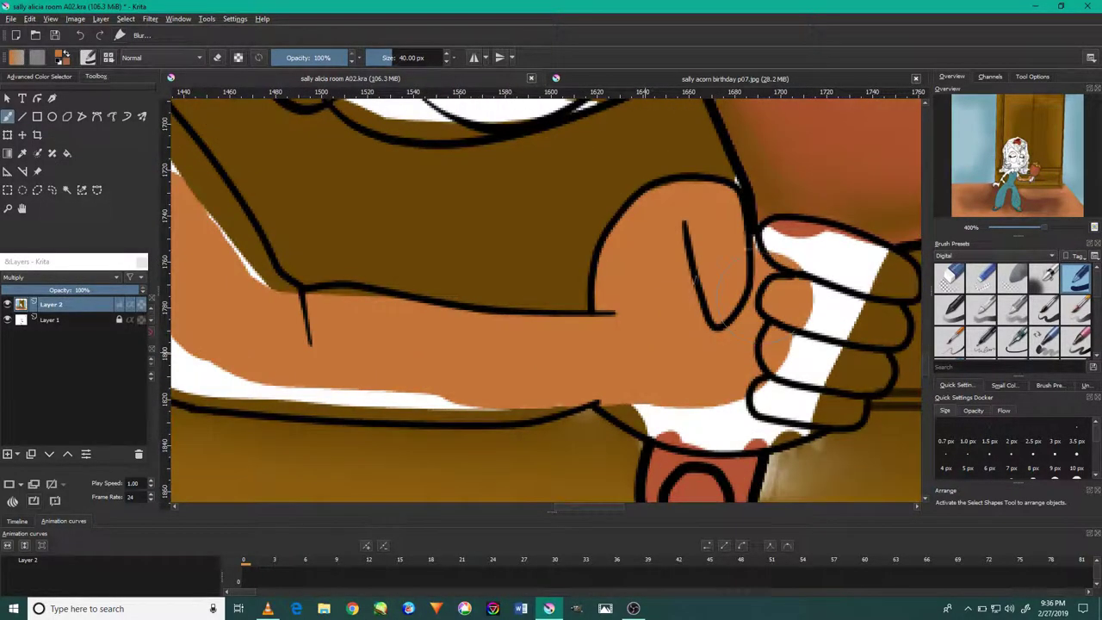
scroll(818, 280, up, 1)
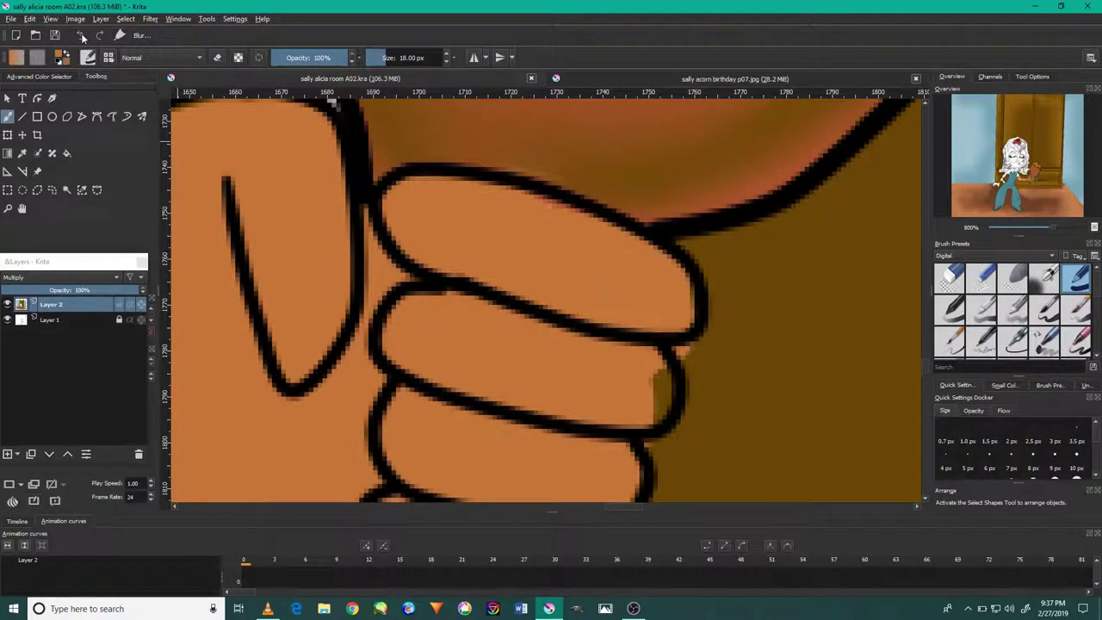
right_click(647, 327)
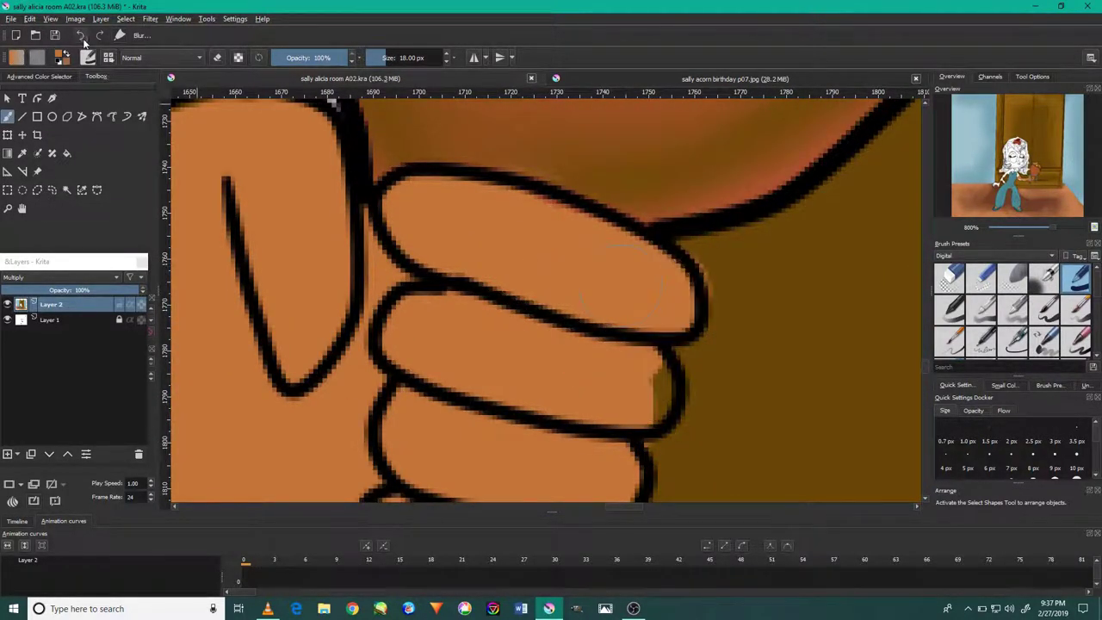
scroll(667, 251, down, 3)
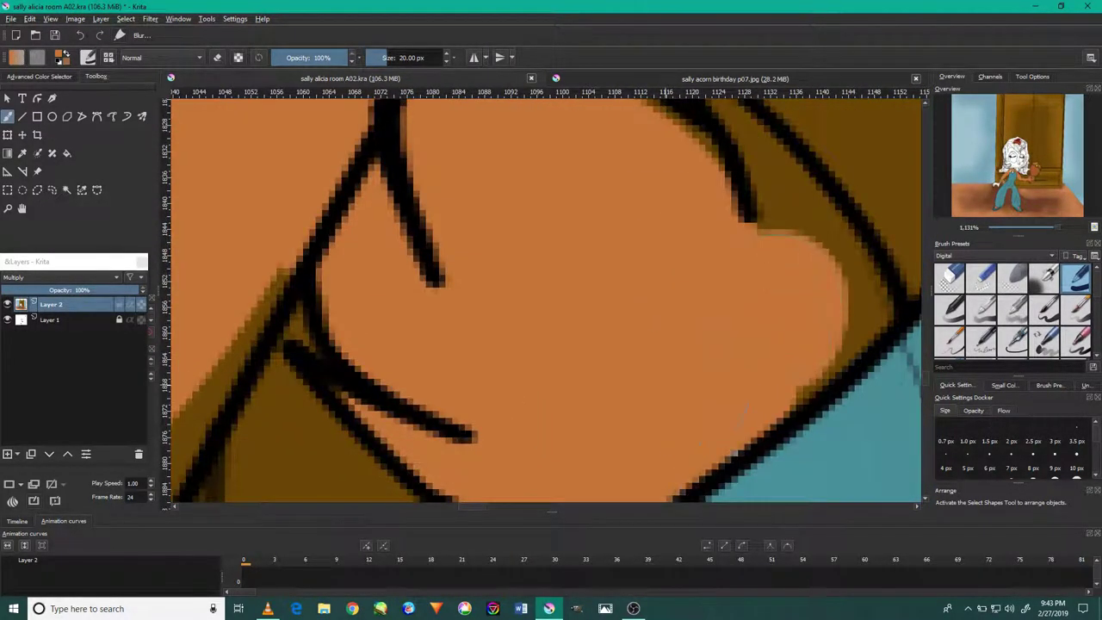
Step: Paint black over the break in the outline with a 7 px brush
drag(665, 260, 711, 315)
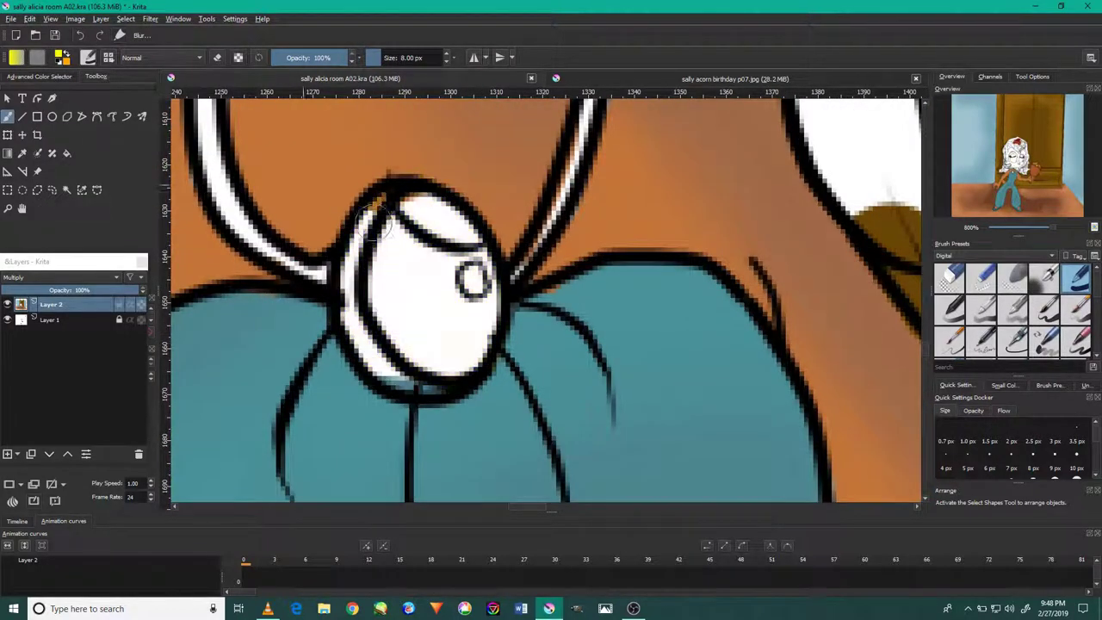
Step: Paint the white pendant yellow, then zoom out to view the rest of the necklace
drag(373, 222, 442, 296)
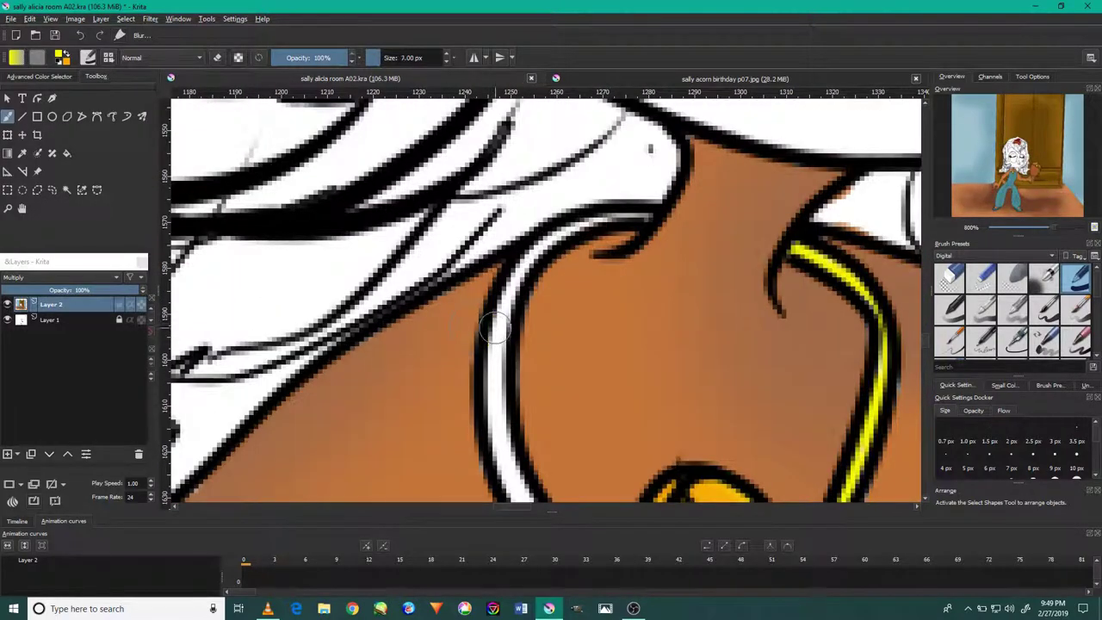
drag(803, 434, 787, 331)
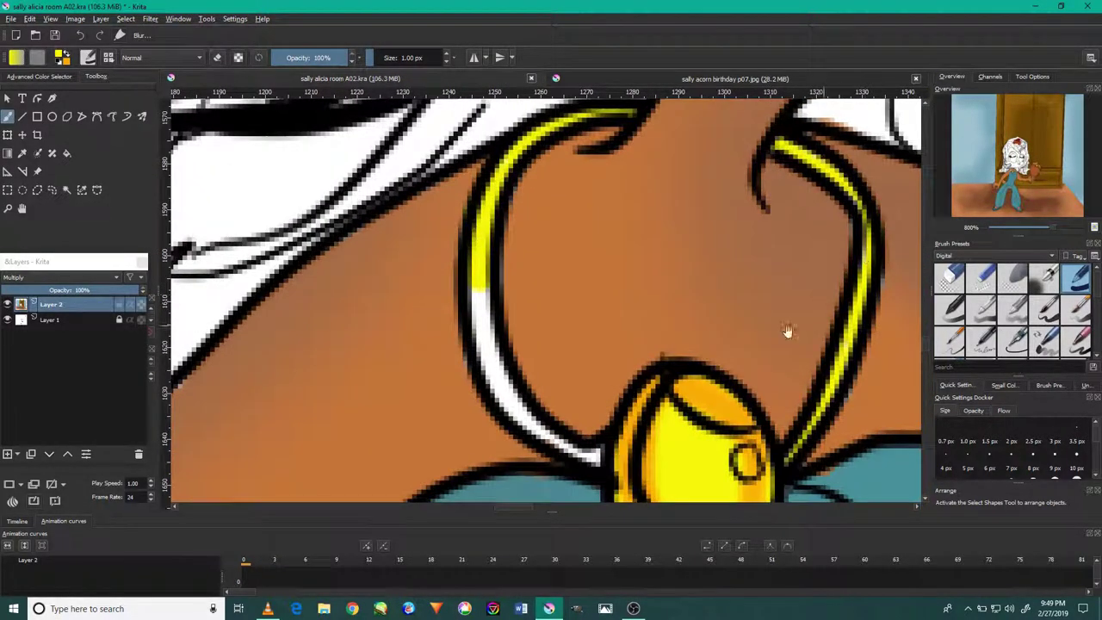
scroll(500, 390, down, 6)
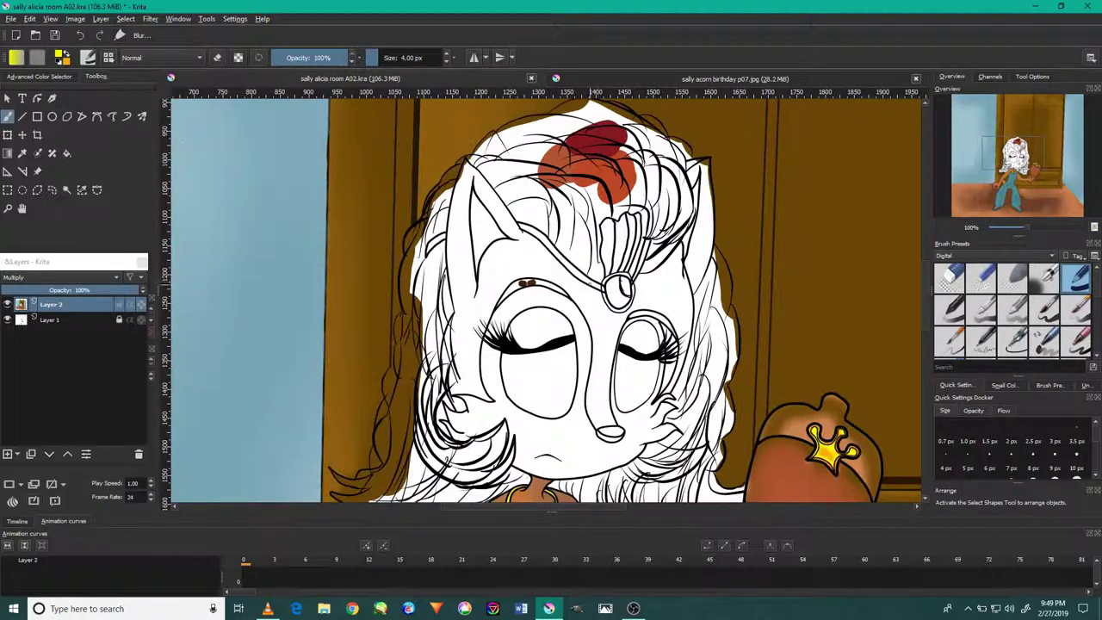
scroll(500, 389, down, 3)
Step: Draw outer and inner circles on both door panels with the Ellipse tool, undoing failed attempts
click(52, 116)
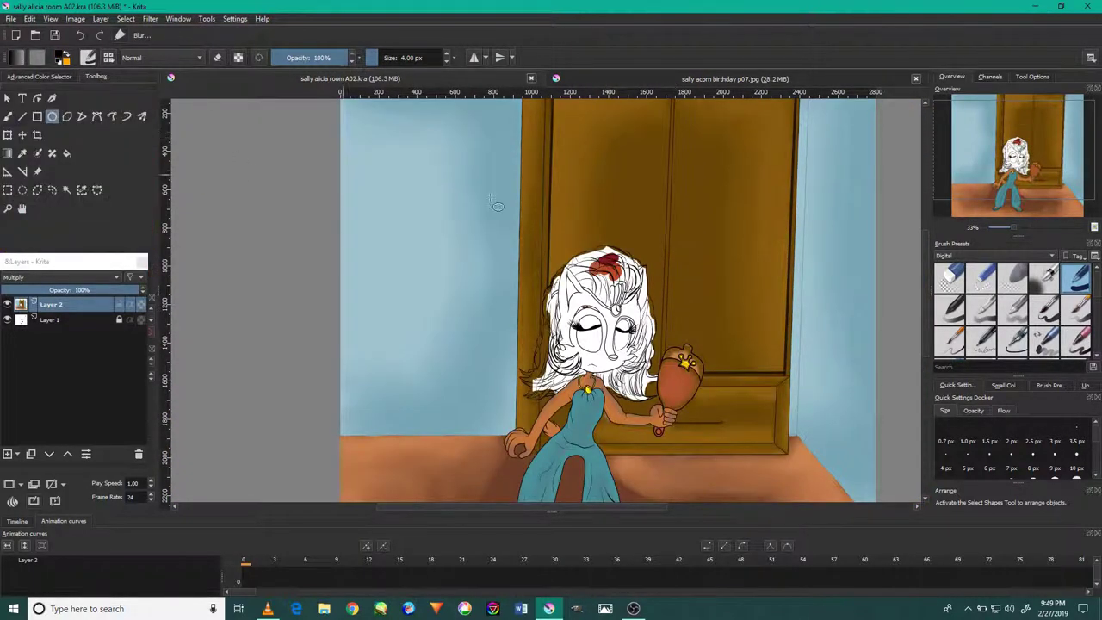
scroll(654, 197, up, 7)
mouse_move(527, 247)
mouse_down()
mouse_move(713, 401)
mouse_move(714, 423)
mouse_up()
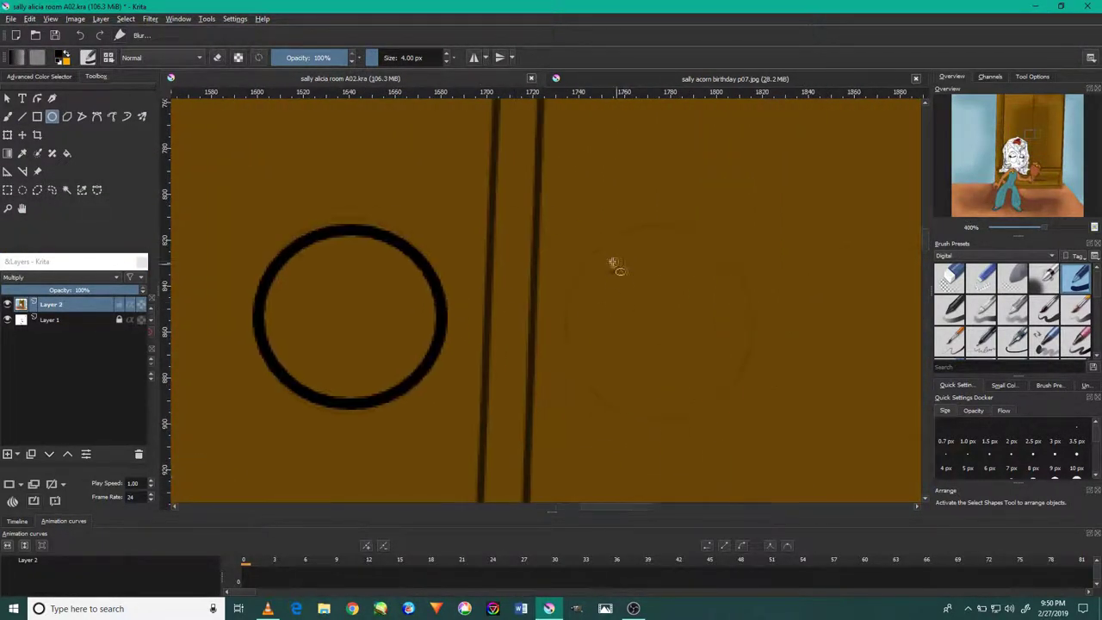
drag(565, 224, 749, 401)
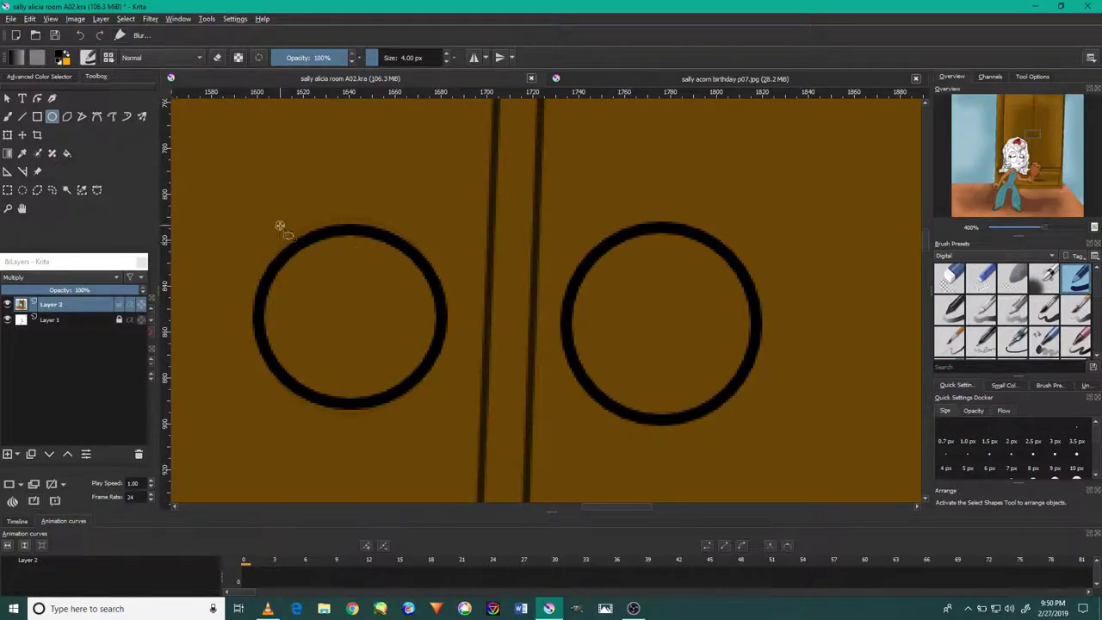
click(80, 34)
drag(259, 222, 433, 387)
key(ctrl+z)
drag(303, 267, 403, 372)
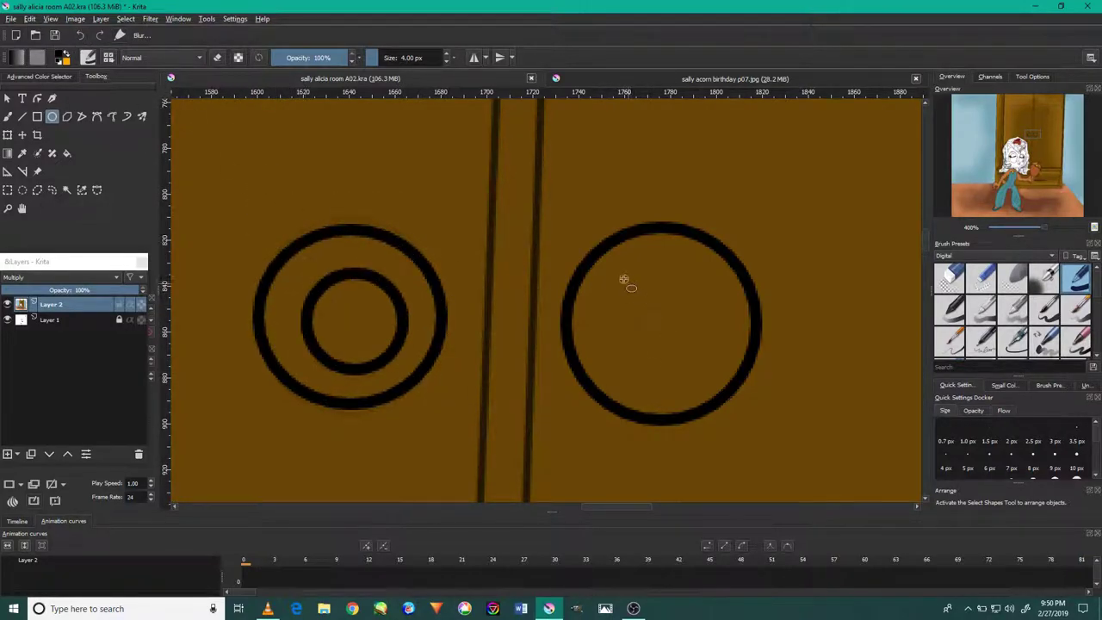
drag(625, 283, 715, 375)
scroll(725, 383, down, 1)
key(ctrl+z)
key(ctrl+z)
key(ctrl+z)
scroll(695, 373, up, 1)
Step: Redraw larger circles on both panels plus a small inner circle on the right
drag(250, 272, 449, 473)
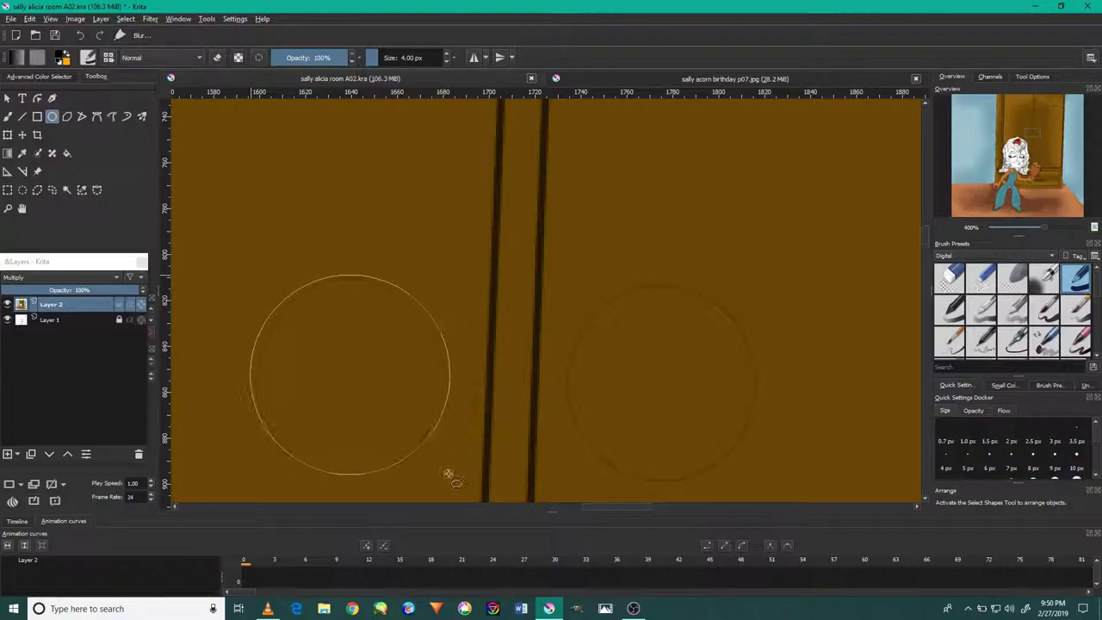
drag(571, 280, 762, 484)
scroll(675, 463, down, 2)
drag(617, 400, 676, 463)
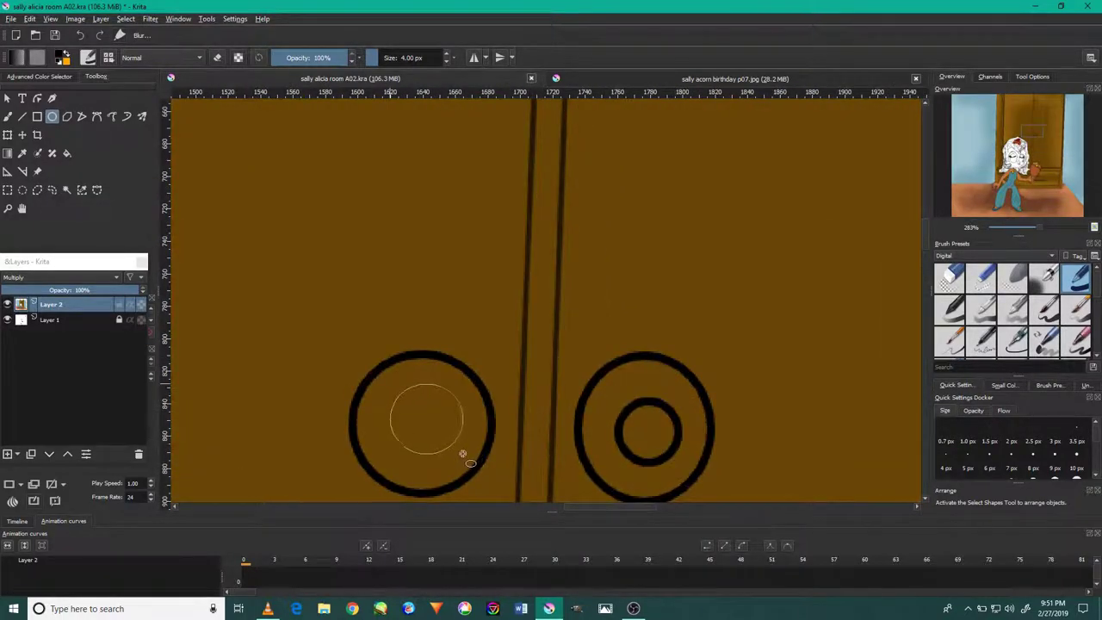
scroll(463, 454, down, 1)
scroll(422, 430, down, 6)
scroll(470, 414, up, 4)
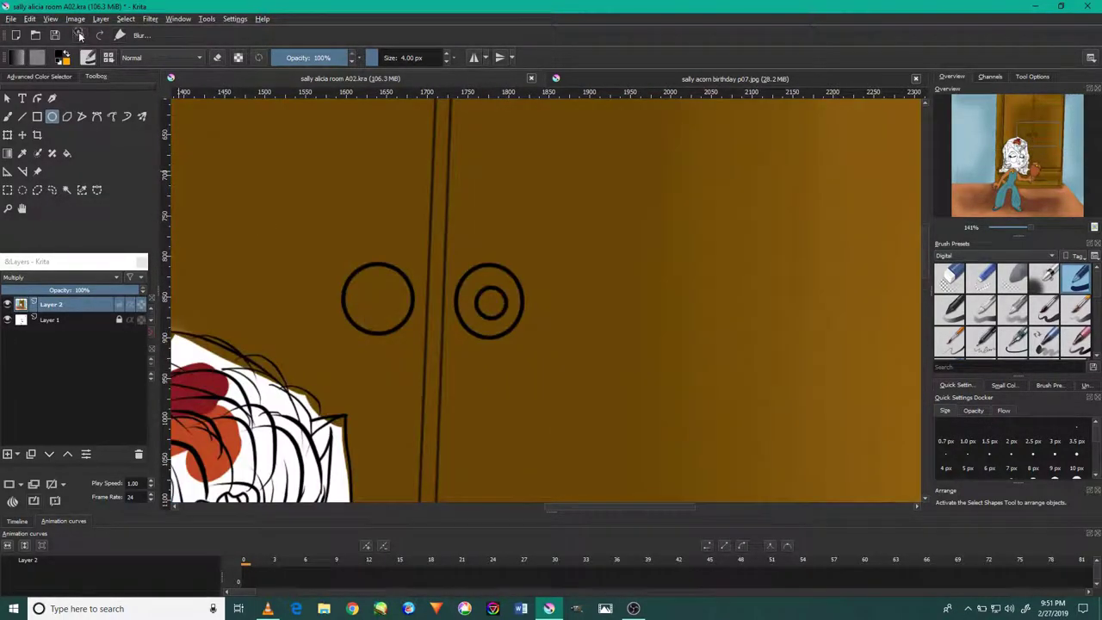
click(67, 117)
scroll(327, 330, up, 3)
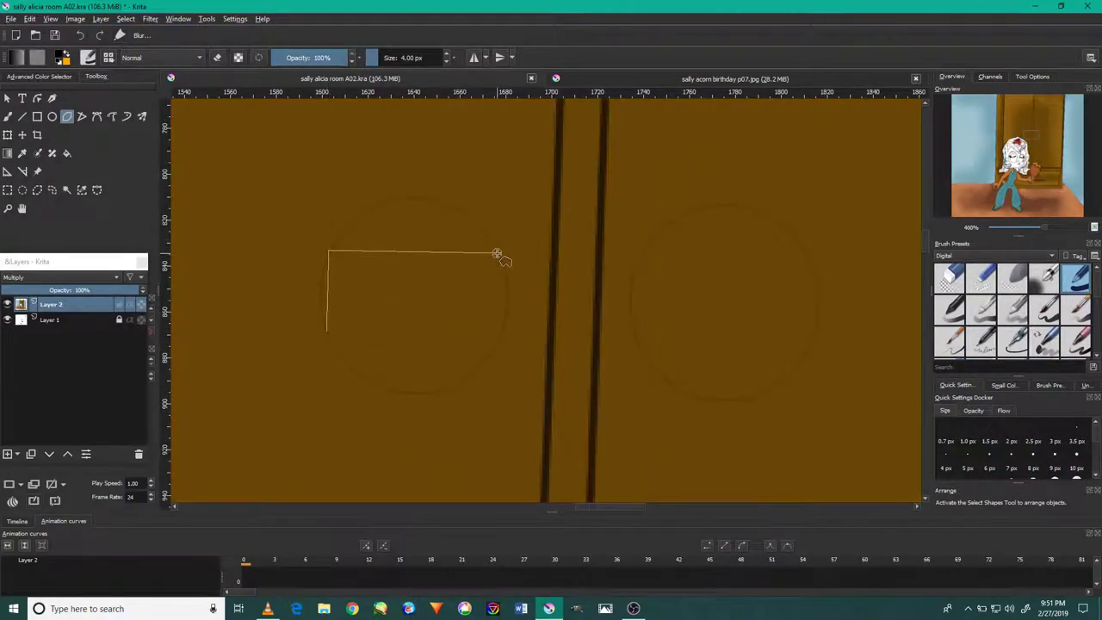
Step: Add Layer 3 and draw an outer and inner handle circle on it
click(7, 454)
drag(331, 203, 512, 392)
drag(368, 249, 490, 358)
click(51, 117)
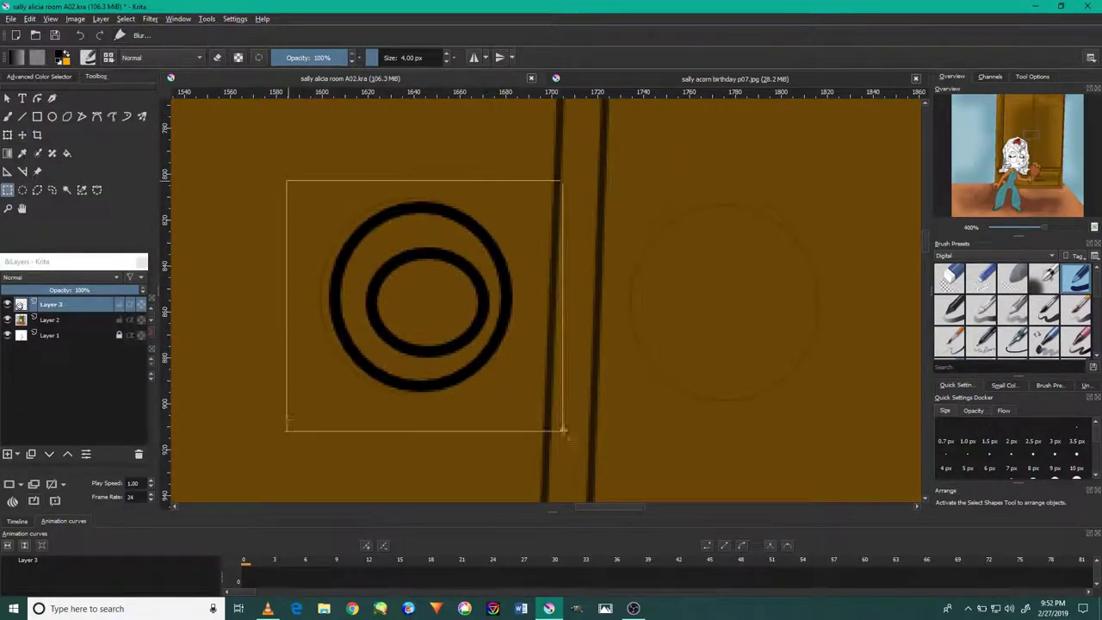
Step: Copy the circle pair, move the copy onto the right door panel, and deselect
click(29, 18)
click(51, 93)
key(t)
drag(248, 326, 545, 332)
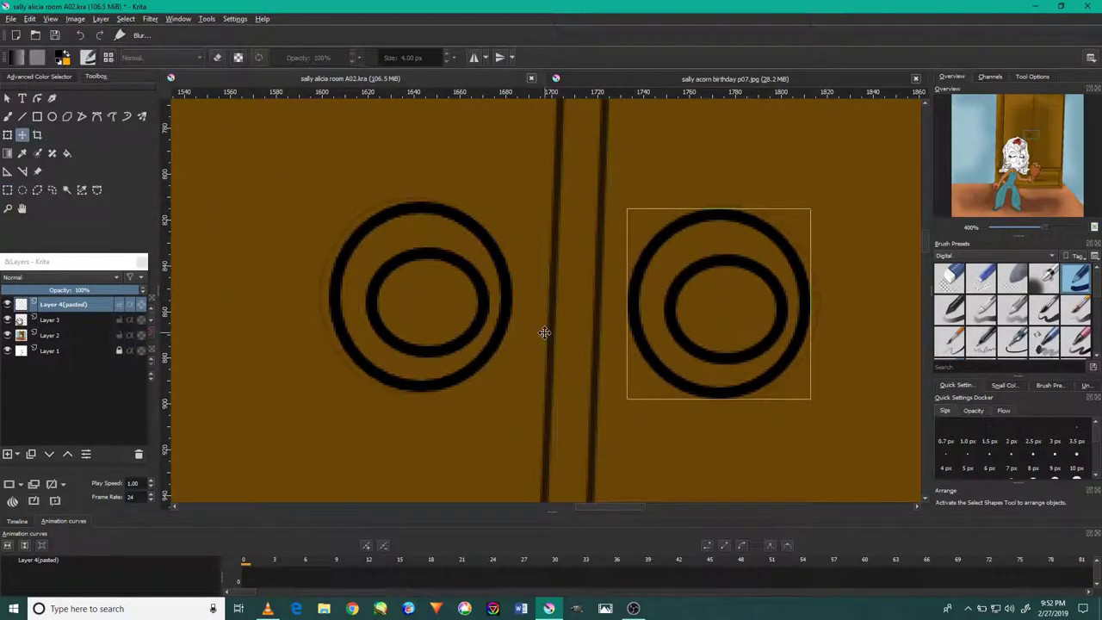
click(126, 18)
click(151, 45)
Step: Merge the pasted circles down into Layer 3, undoing the extra merge
right_click(65, 305)
click(120, 421)
right_click(65, 305)
click(120, 422)
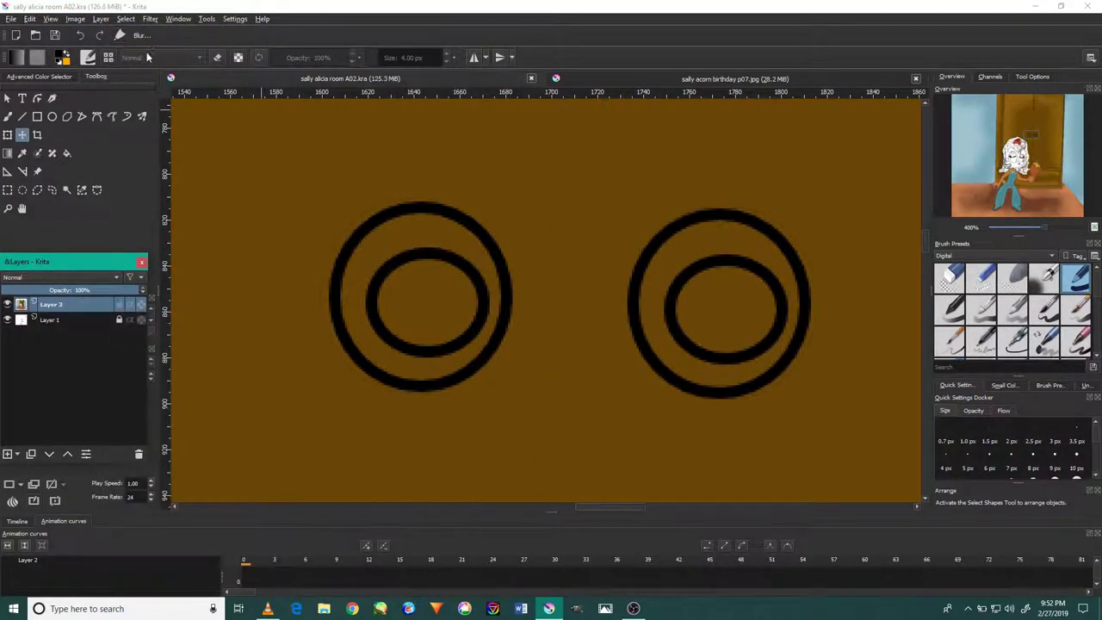
key(minus)
key(minus)
key(minus)
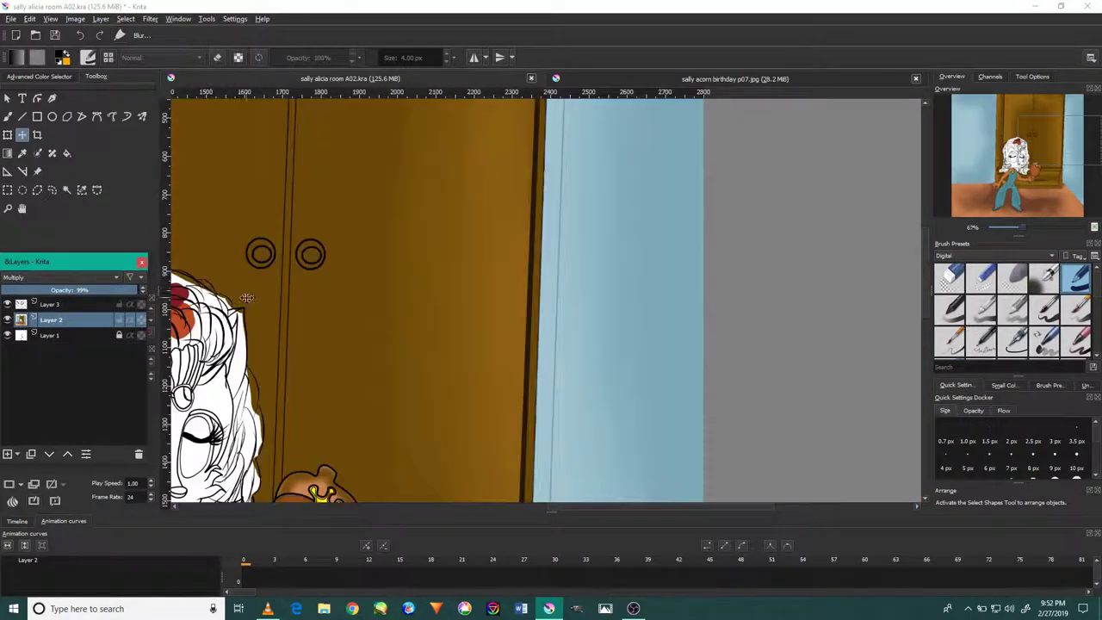
Step: Paint the first eyebrow band brown on Layer 2
click(79, 35)
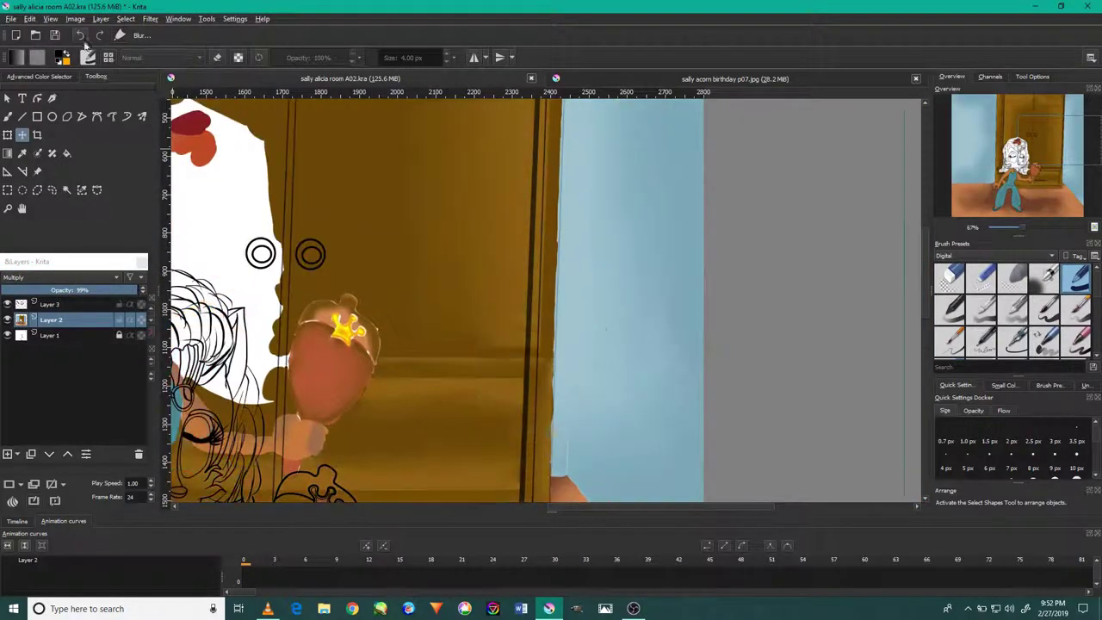
click(22, 207)
scroll(465, 258, up, 5)
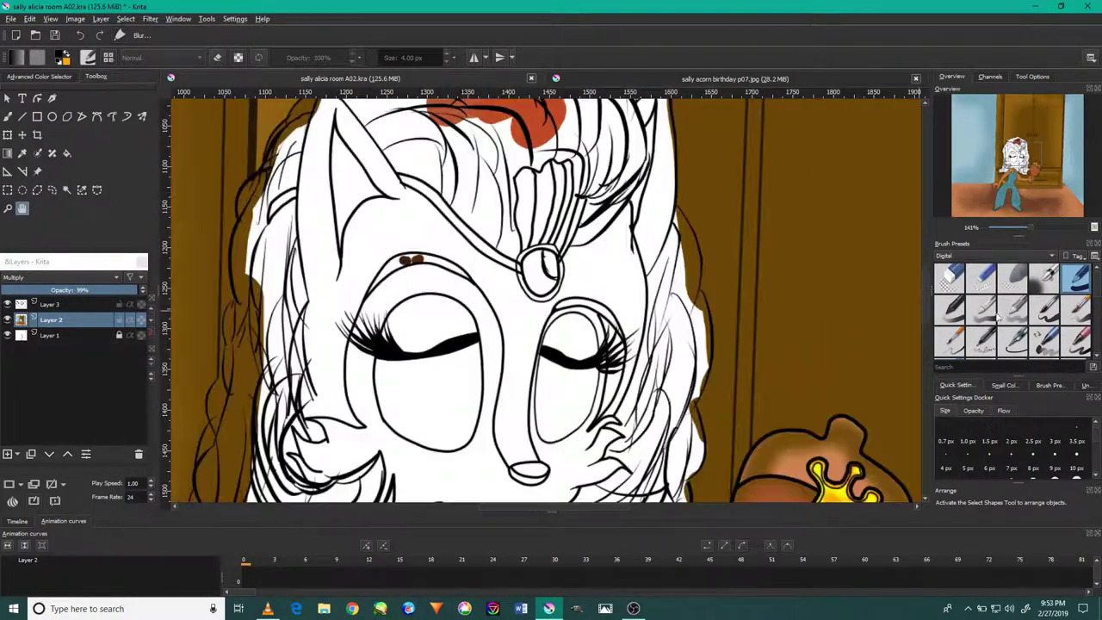
scroll(454, 260, up, 5)
click(7, 117)
scroll(269, 256, up, 1)
drag(237, 259, 478, 269)
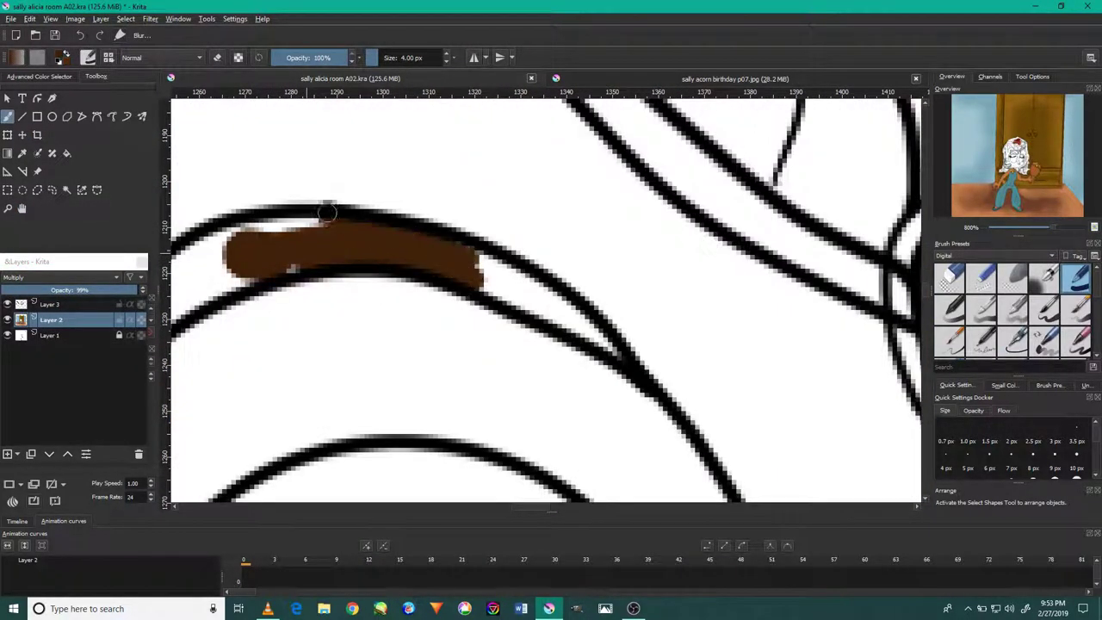
Step: Fill the eyebrow's left end and extend the brown along the other eyebrow
drag(316, 256, 695, 230)
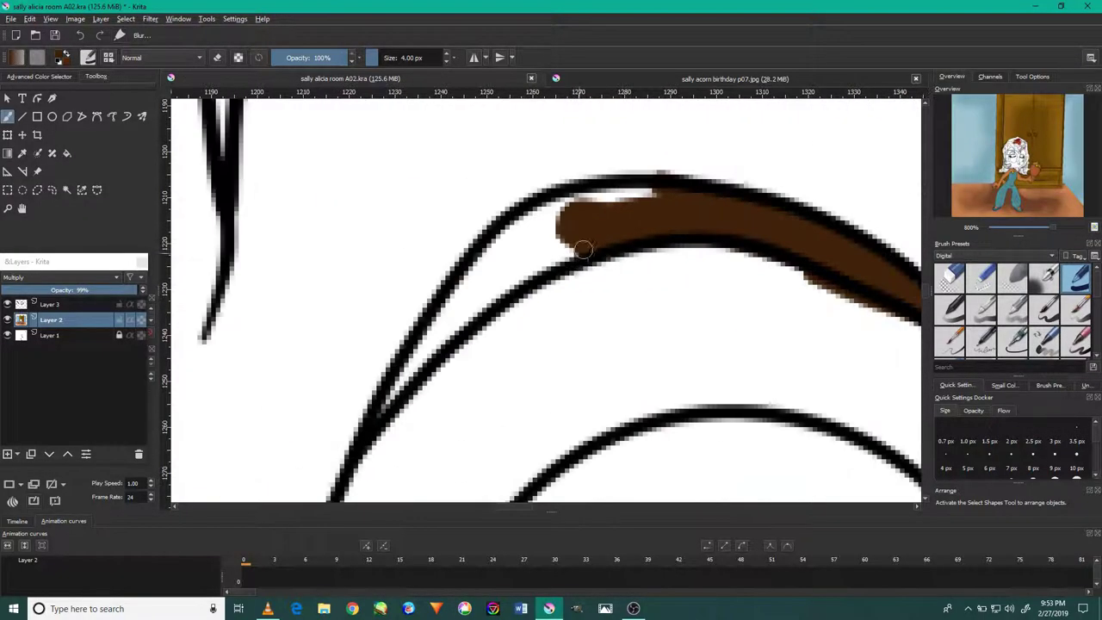
drag(456, 310, 520, 231)
scroll(505, 283, down, 5)
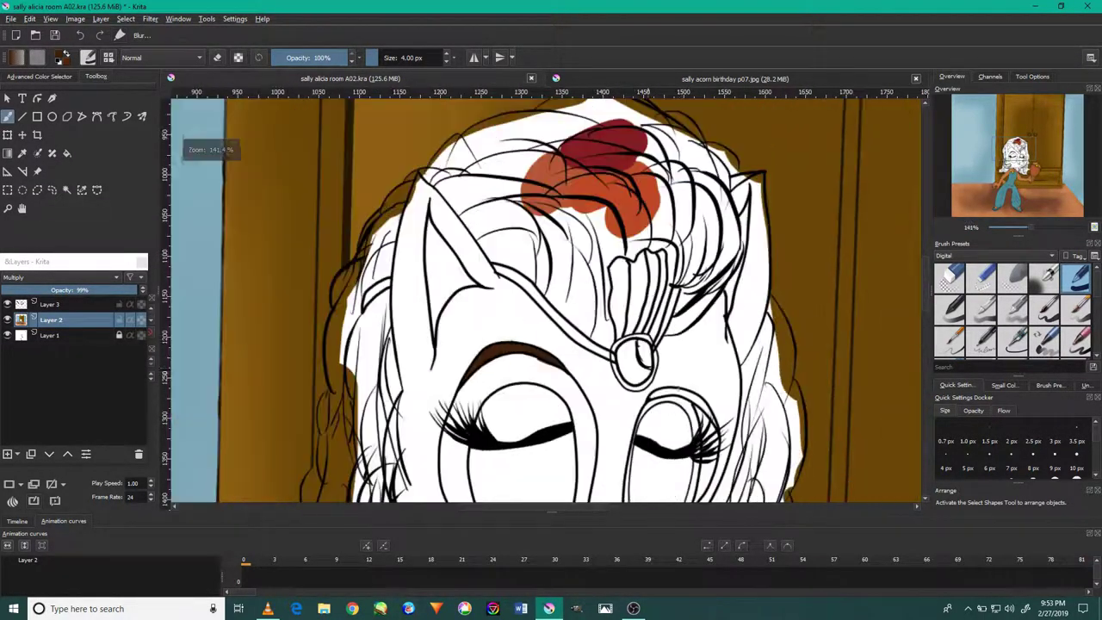
scroll(603, 271, up, 2)
scroll(641, 264, up, 3)
scroll(642, 264, down, 1)
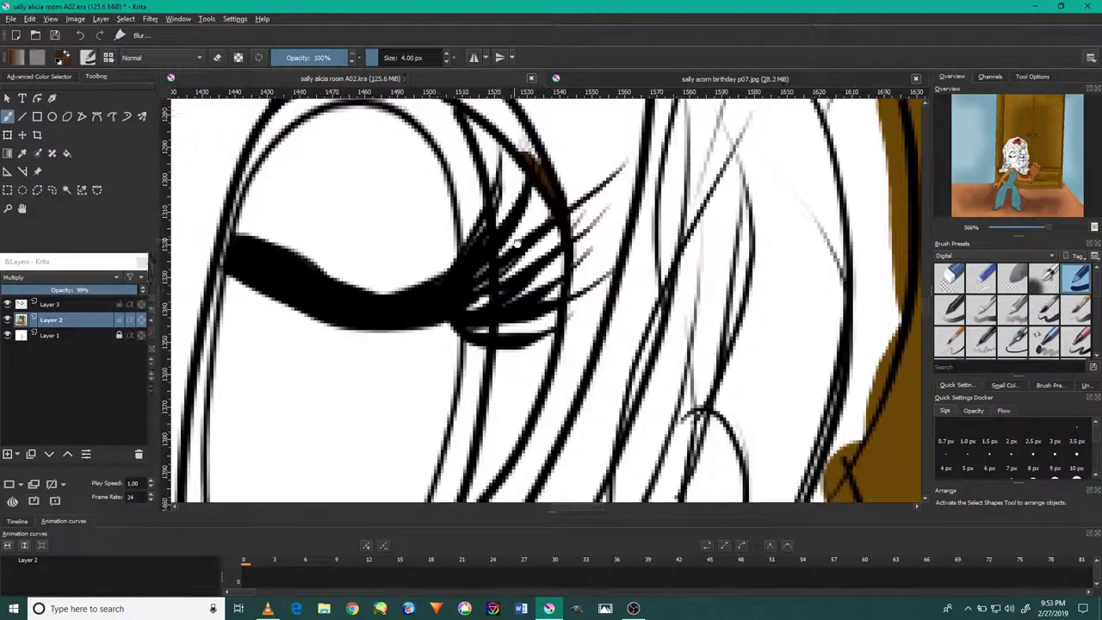
drag(607, 303, 545, 244)
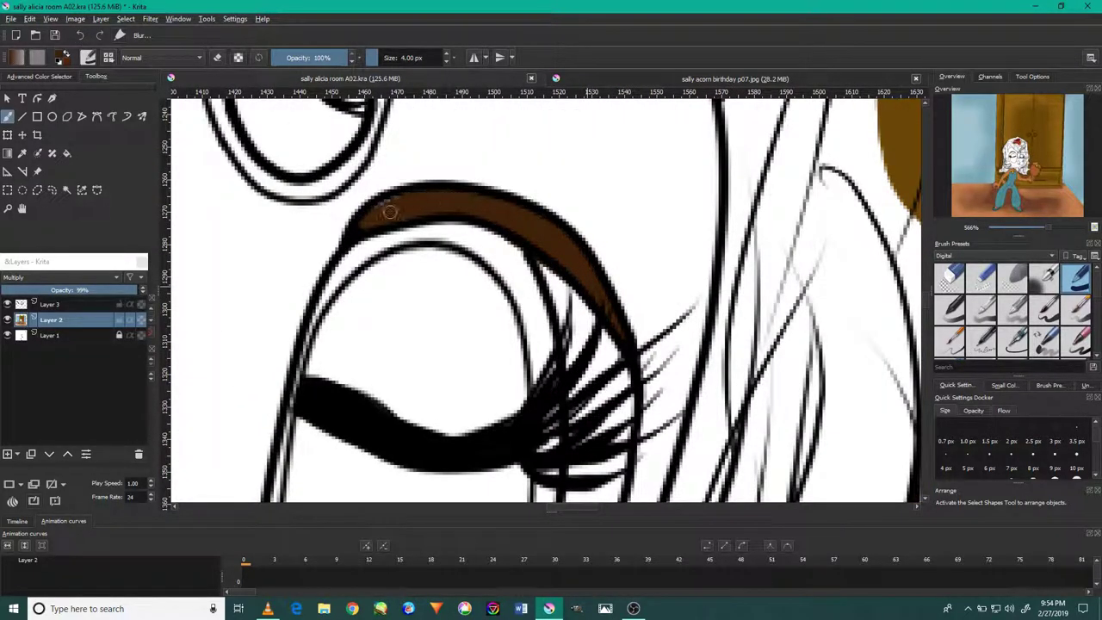
Step: Fill the nostril oval solid black
scroll(389, 212, down, 4)
scroll(431, 241, up, 4)
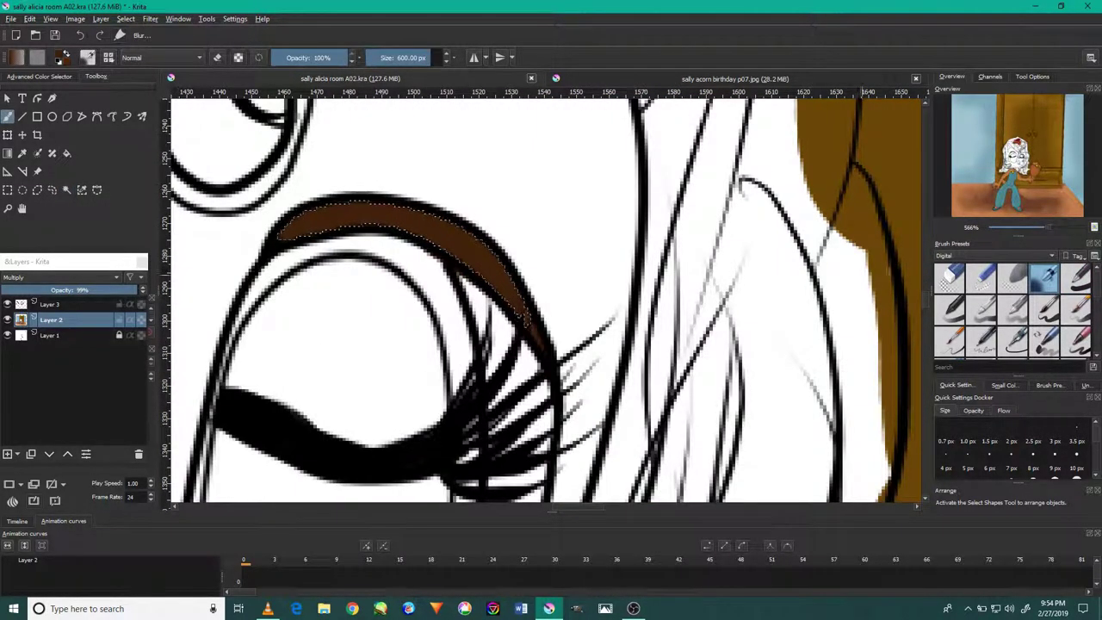
scroll(498, 316, down, 4)
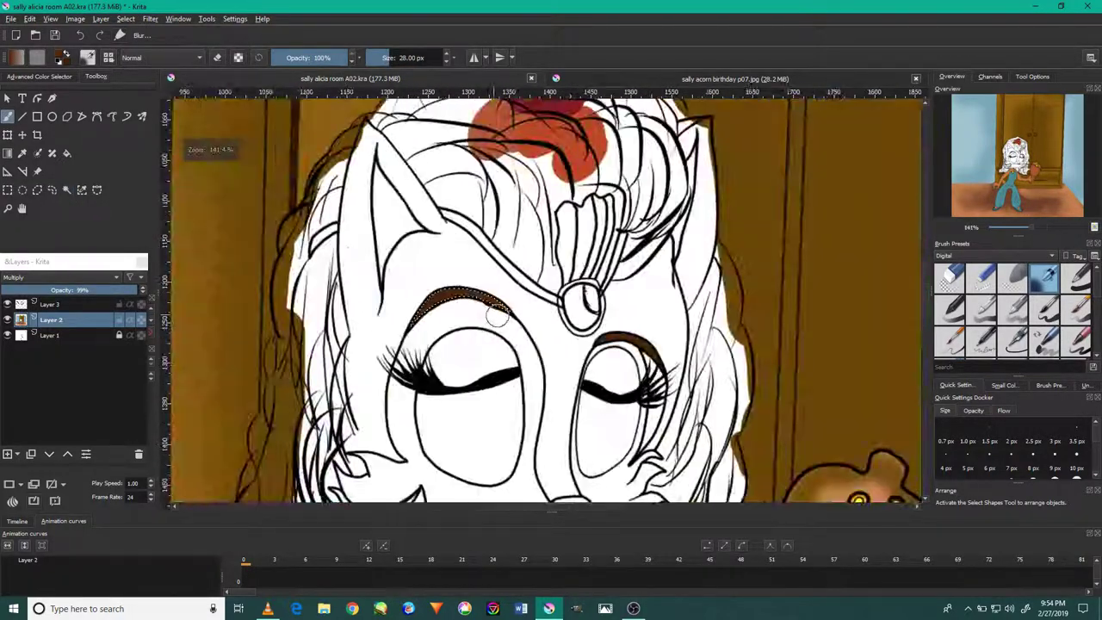
scroll(497, 317, down, 2)
scroll(470, 213, up, 5)
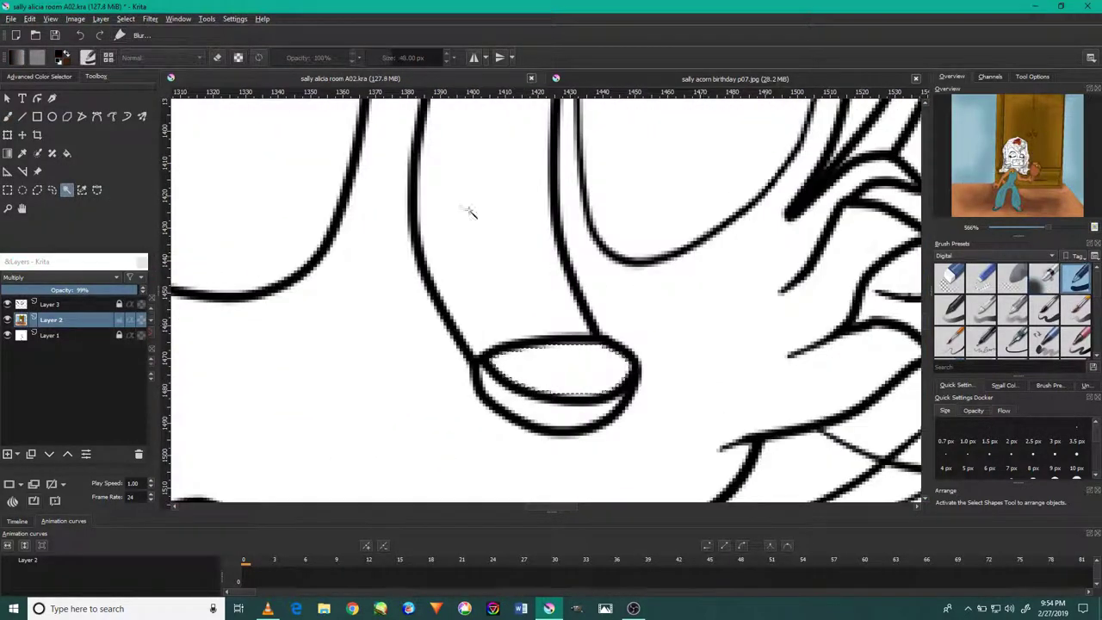
scroll(587, 355, up, 1)
scroll(627, 352, down, 1)
mouse_move(627, 352)
mouse_down()
mouse_move(591, 373)
mouse_move(541, 371)
mouse_move(573, 389)
mouse_move(542, 387)
mouse_up()
scroll(572, 389, down, 2)
Step: Sample a brown colour from the reference picture's eyebrow with a painting brush selected
click(39, 75)
click(1044, 276)
key(x)
scroll(554, 406, up, 1)
key(ctrl+Tab)
scroll(431, 293, up, 3)
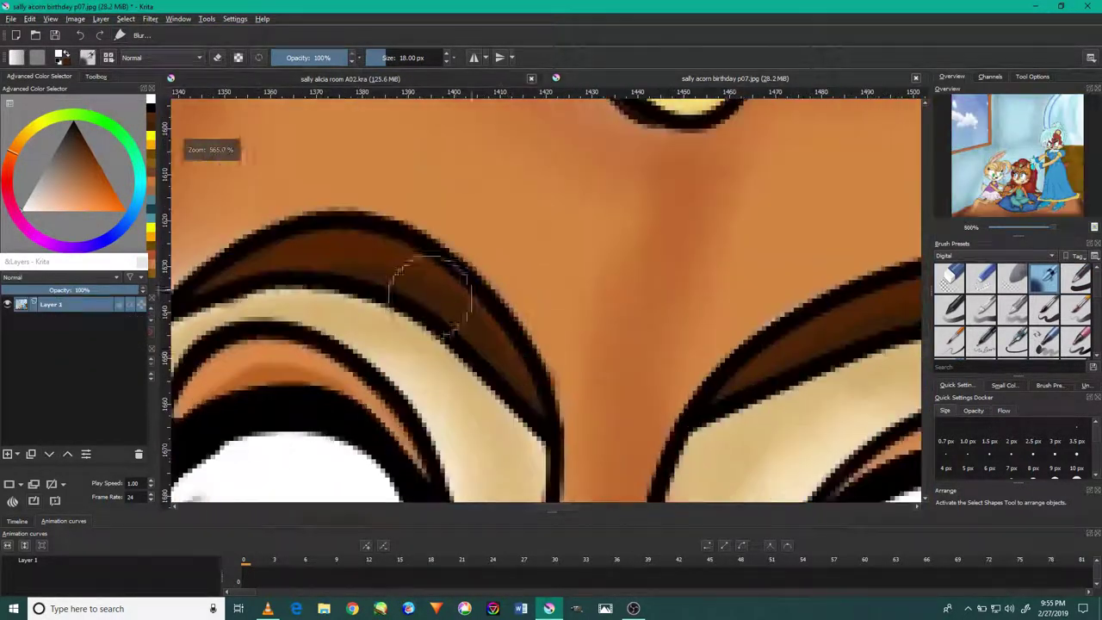
ctrl+click(284, 383)
key(ctrl+Tab)
scroll(522, 285, up, 4)
Step: Paint and blend orange shading onto the left and right closed eyelids
drag(250, 241, 379, 344)
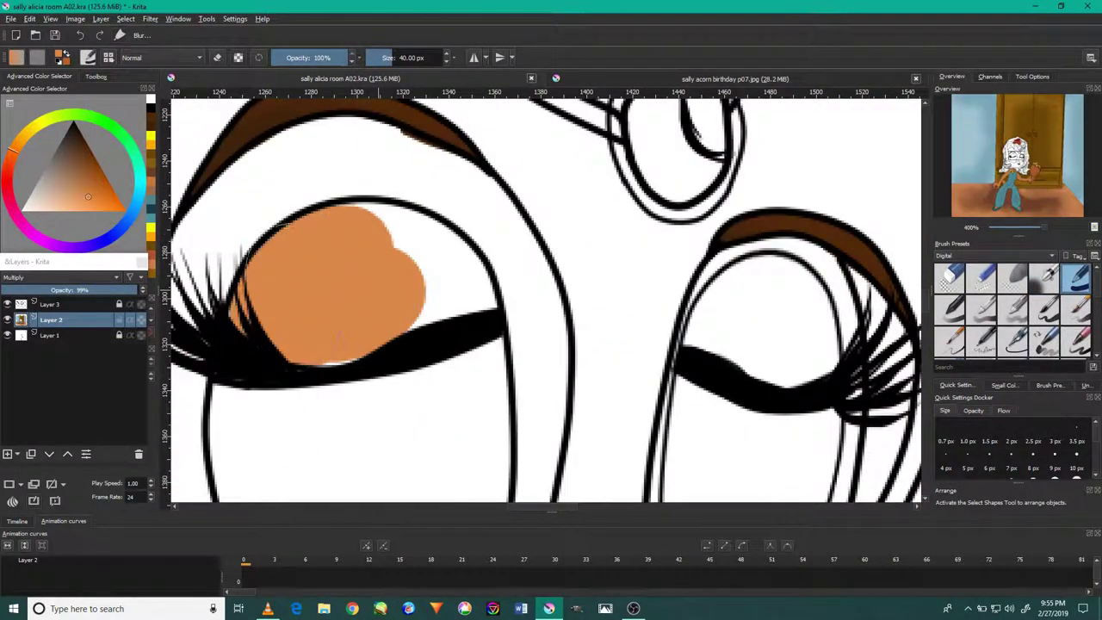
drag(344, 258, 482, 336)
drag(327, 215, 500, 327)
click(1012, 275)
scroll(542, 293, down, 3)
click(1077, 276)
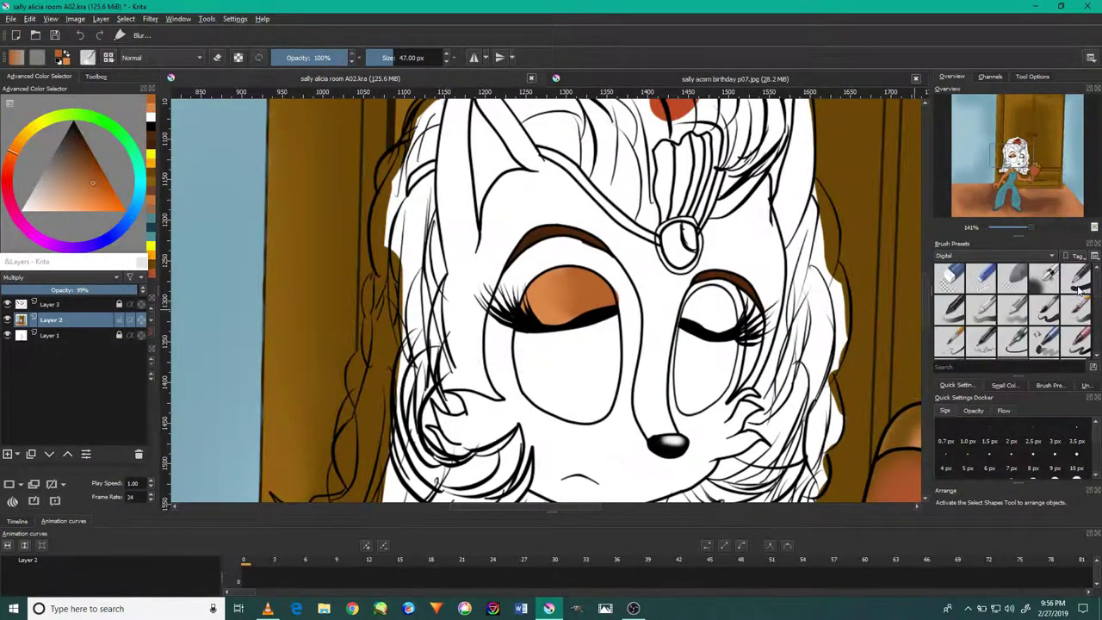
scroll(663, 310, up, 3)
drag(655, 293, 689, 336)
key(ctrl+z)
mouse_move(654, 258)
mouse_down()
mouse_move(597, 328)
mouse_move(379, 220)
mouse_up()
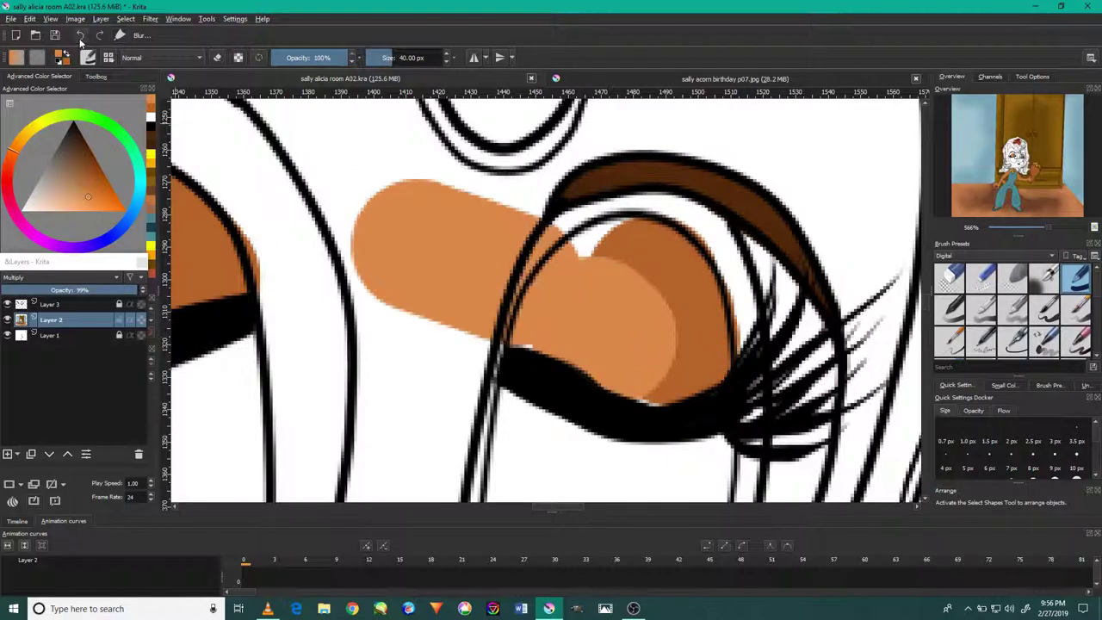
scroll(569, 258, up, 1)
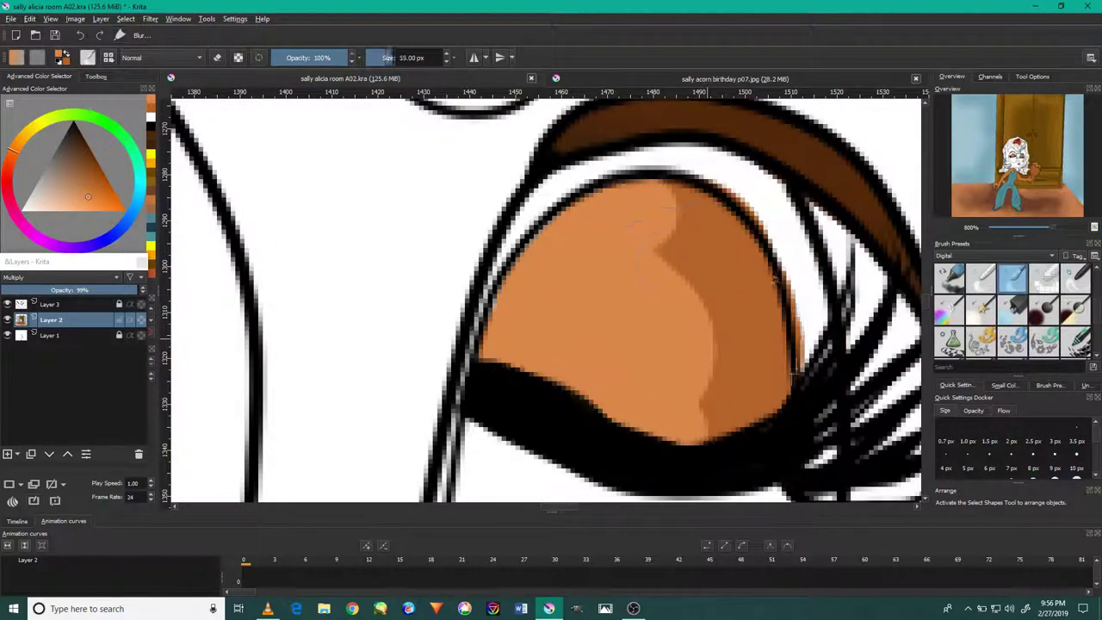
Step: Sample the tan ear colour from the sally acorn birthday p07.jpg reference
click(735, 79)
scroll(615, 140, down, 5)
scroll(615, 140, up, 5)
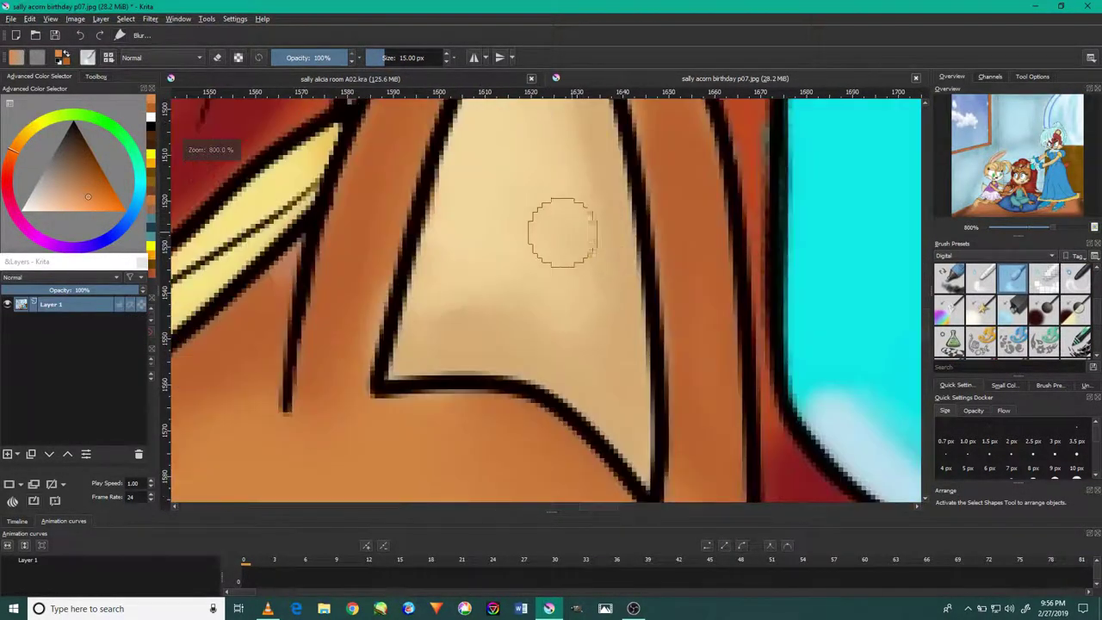
ctrl+click(583, 364)
click(349, 79)
scroll(368, 278, up, 2)
Step: Brush tan into the inner ear, shrinking the brush for detail
mouse_move(368, 277)
mouse_down()
mouse_move(353, 293)
mouse_move(318, 215)
mouse_up()
key(bracketleft)
key(bracketleft)
key(bracketleft)
scroll(414, 321, down, 4)
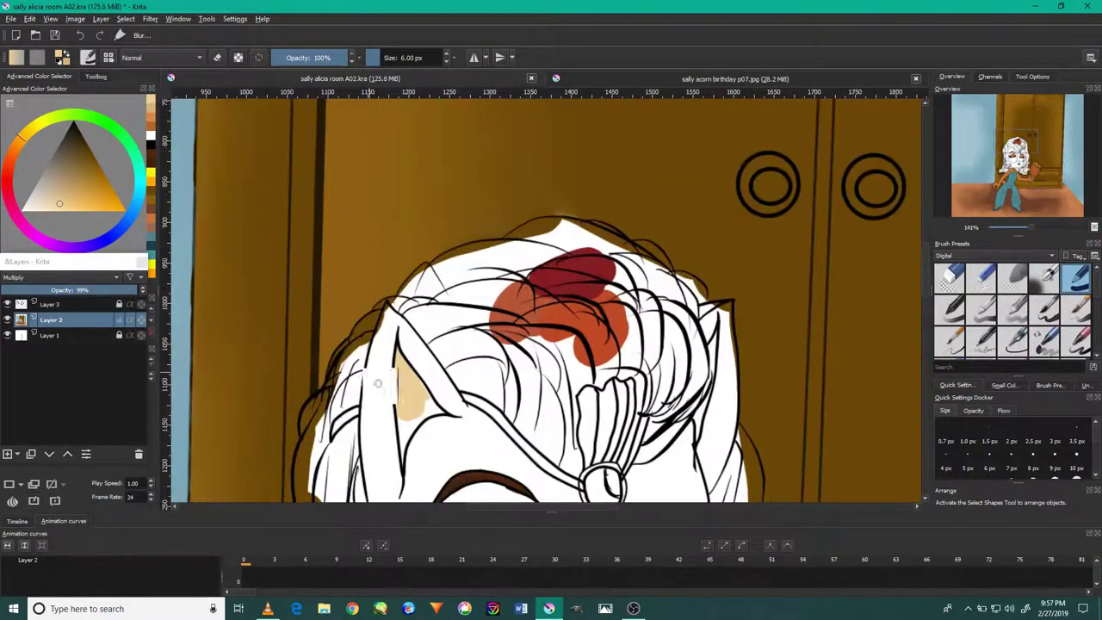
scroll(465, 370, up, 2)
scroll(465, 370, down, 2)
scroll(465, 370, up, 2)
scroll(465, 371, up, 1)
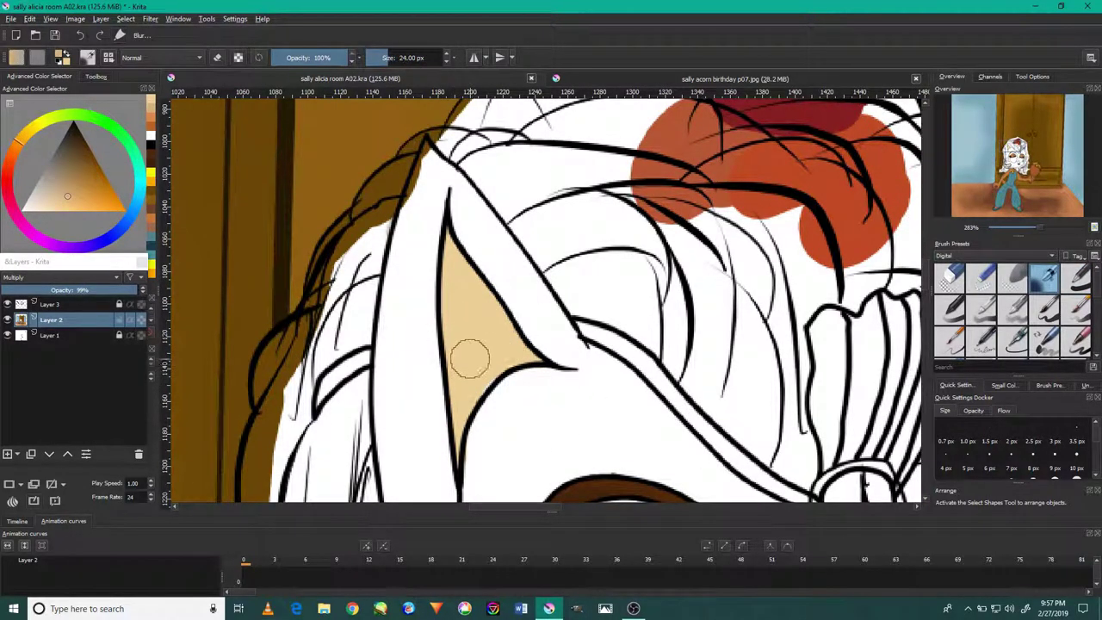
scroll(469, 360, down, 1)
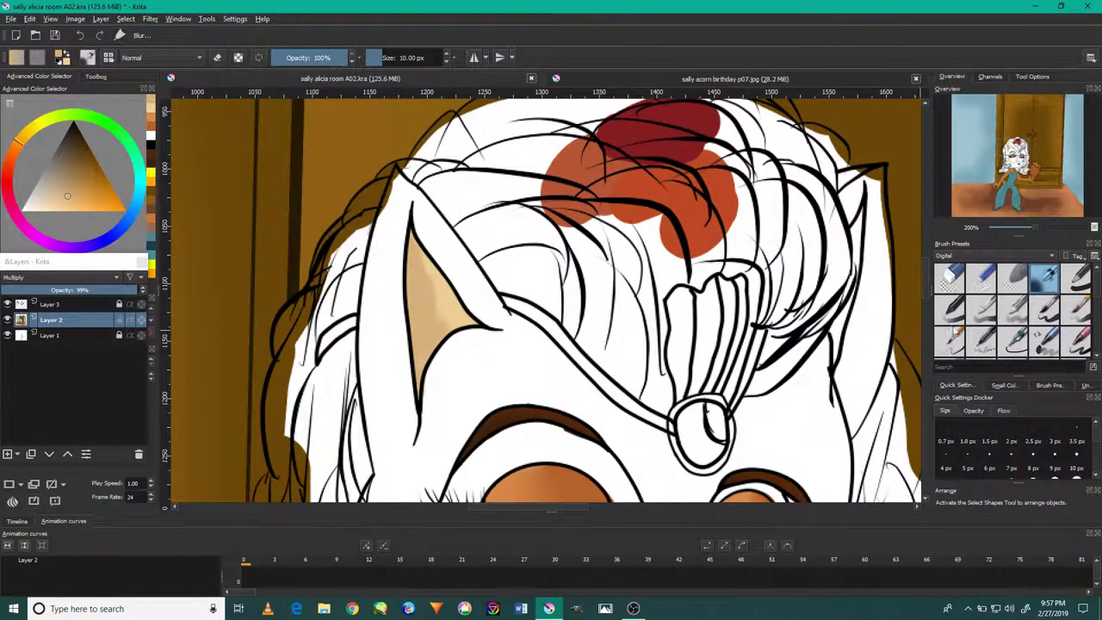
scroll(371, 284, up, 2)
scroll(246, 216, down, 2)
scroll(715, 346, down, 5)
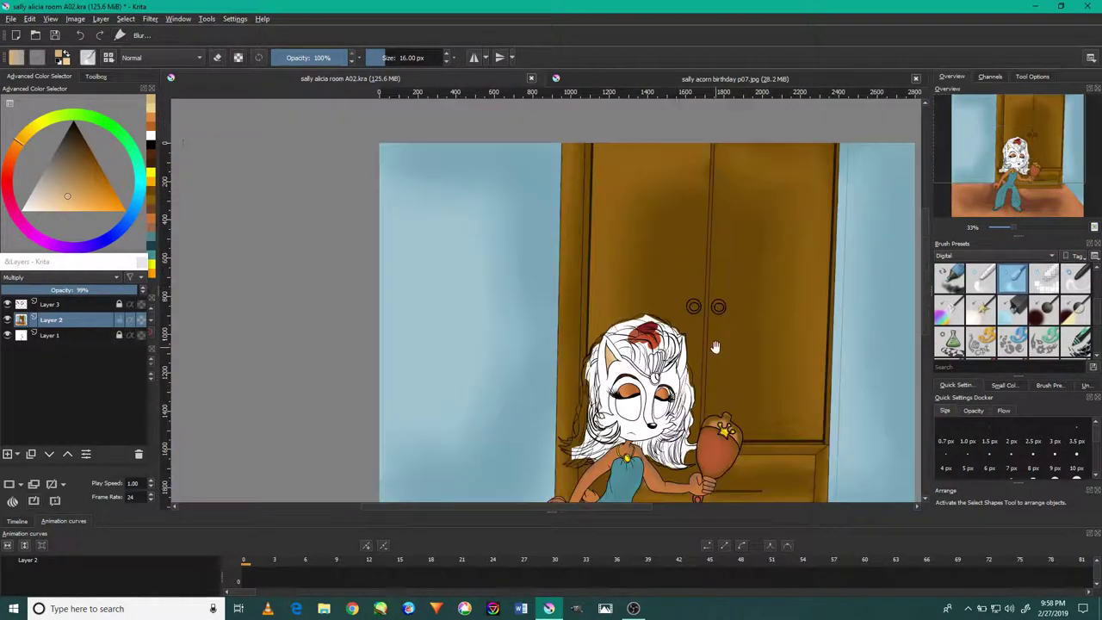
scroll(714, 346, up, 5)
scroll(493, 284, up, 2)
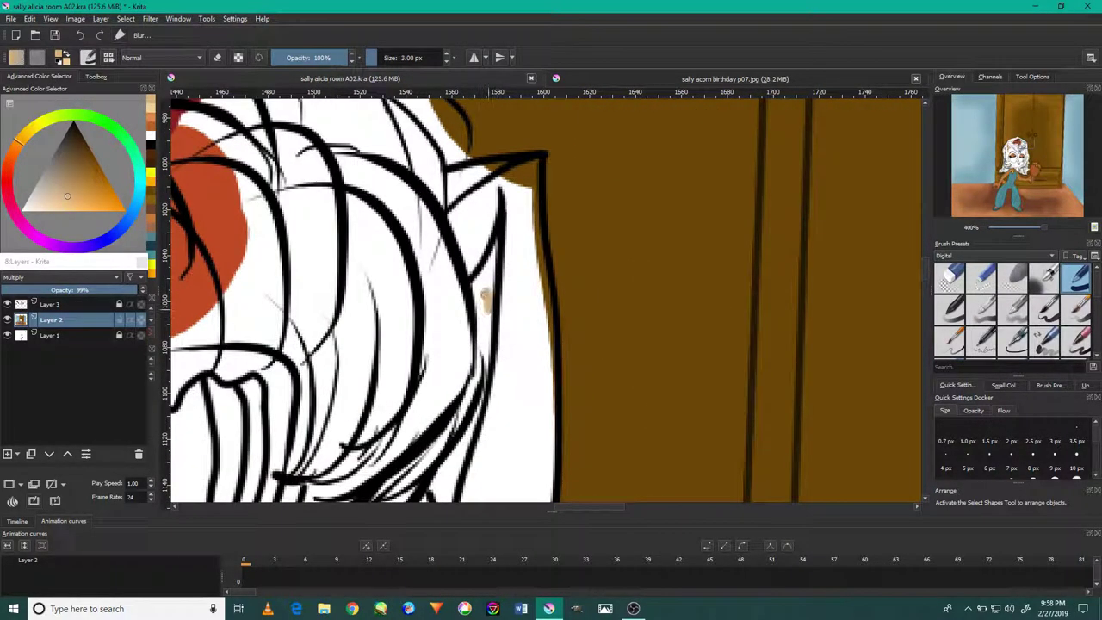
scroll(469, 316, up, 1)
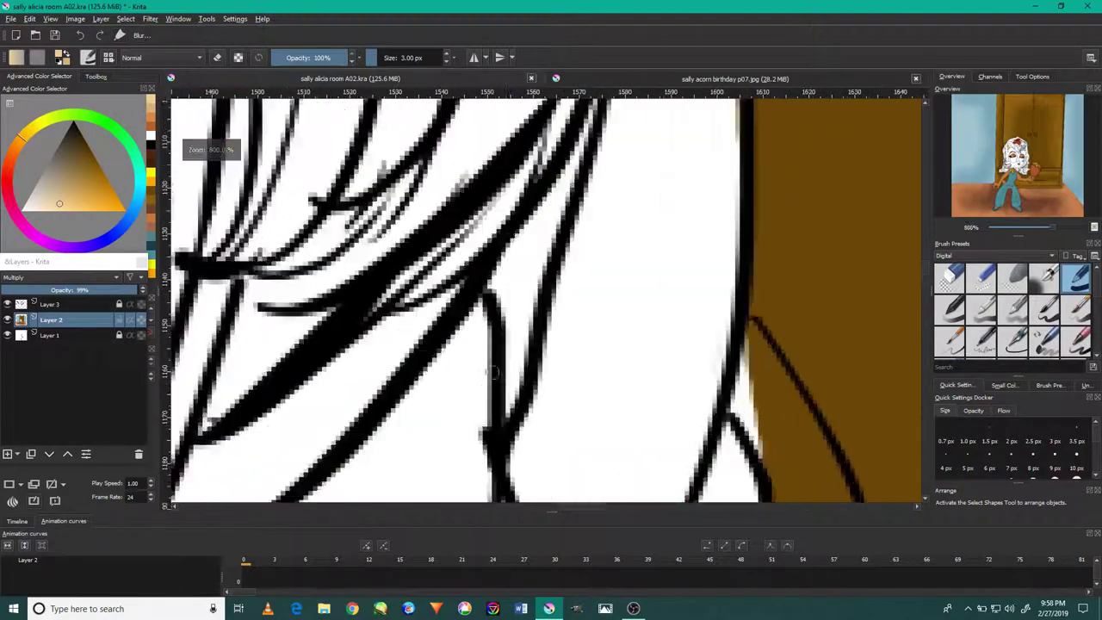
Step: Fill tan into the gaps between hair strands by the ear, then zoom out
drag(530, 241, 516, 336)
drag(551, 224, 517, 345)
key(minus)
key(minus)
key(slash)
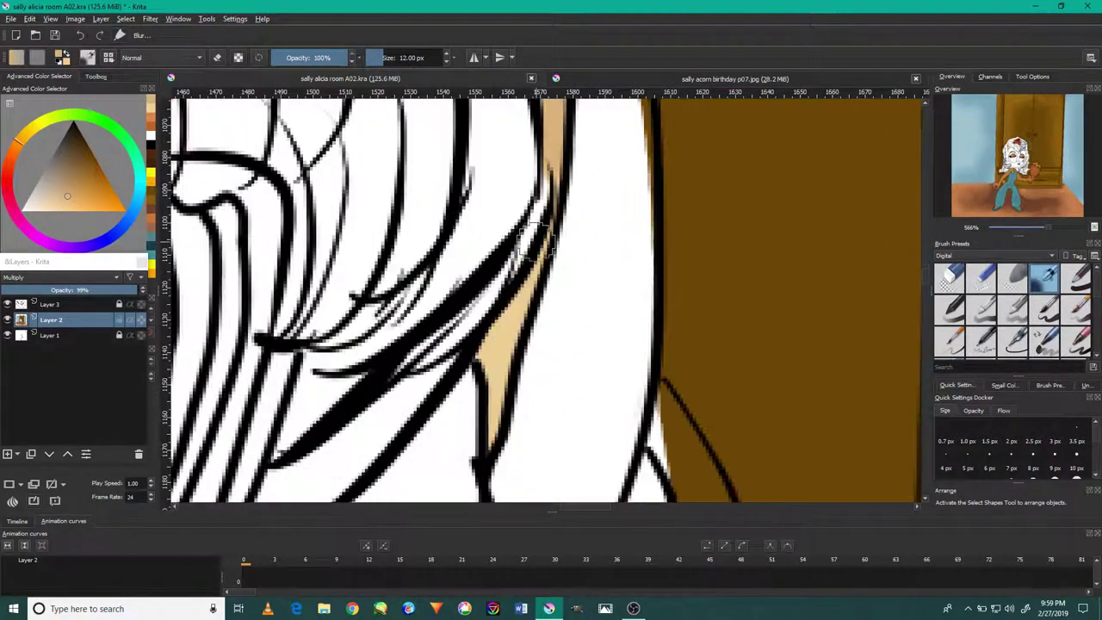
key(minus)
key(minus)
key(minus)
key(minus)
key(minus)
key(minus)
key(minus)
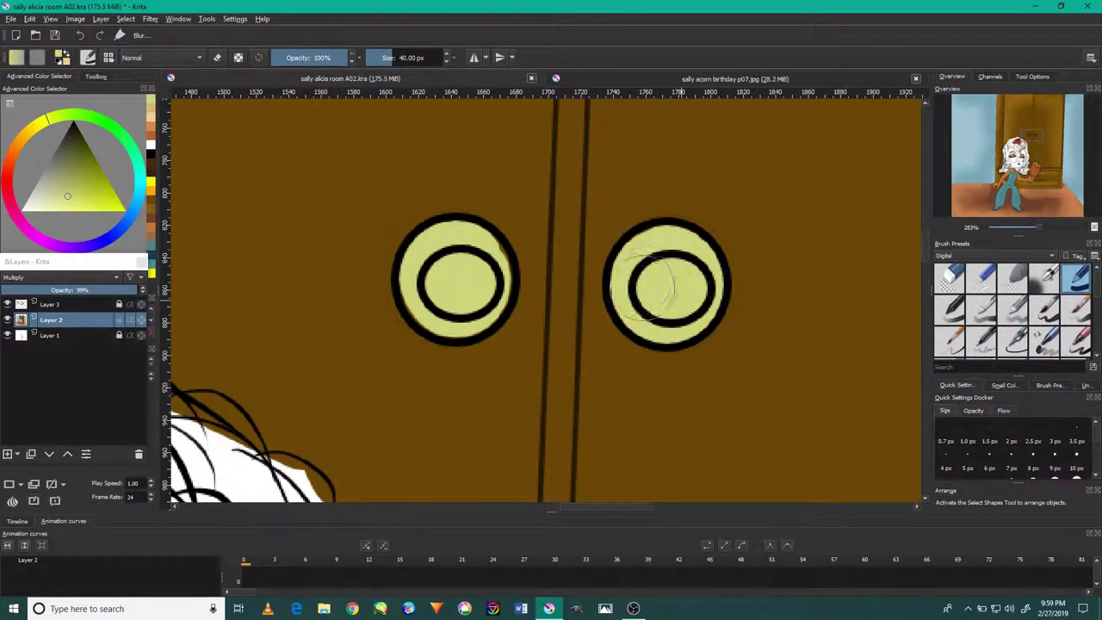
Step: Pick a bright yellow for the door knobs' inner circles
click(118, 206)
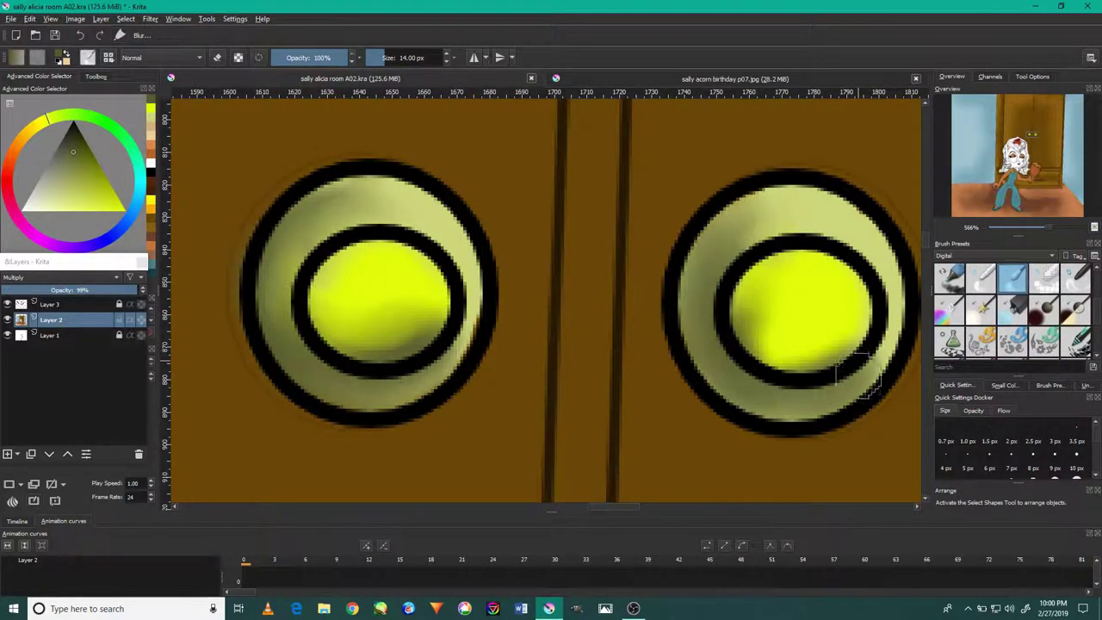
scroll(763, 335, up, 2)
scroll(702, 317, up, 4)
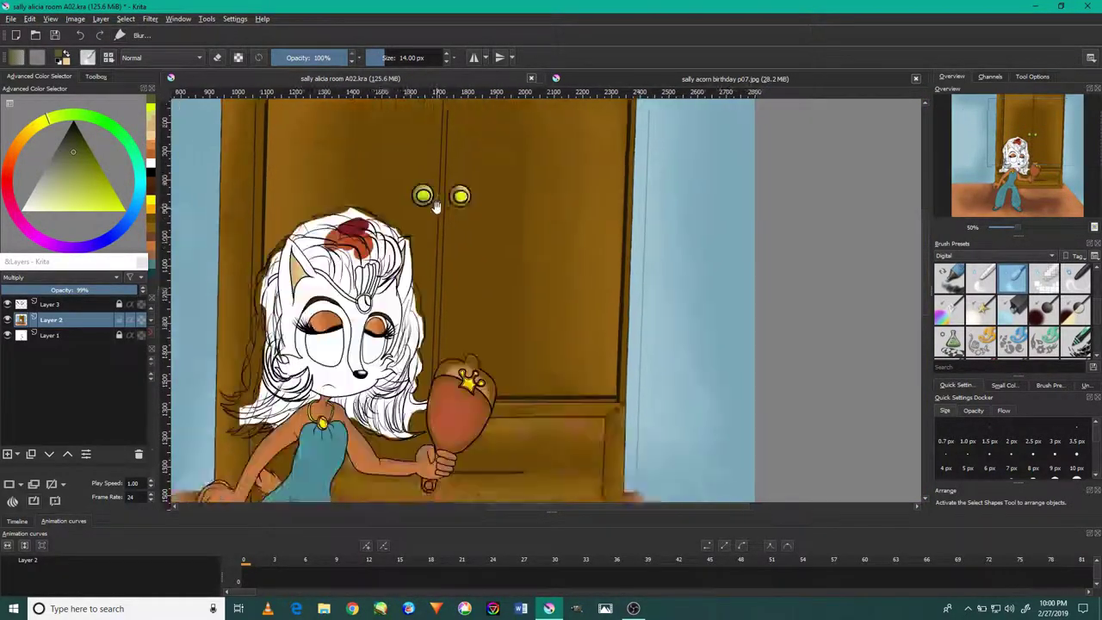
Step: Shade across the mirror hand's knuckles with a large soft brush
scroll(430, 447, up, 2)
scroll(361, 344, up, 3)
scroll(344, 310, up, 2)
scroll(330, 293, down, 1)
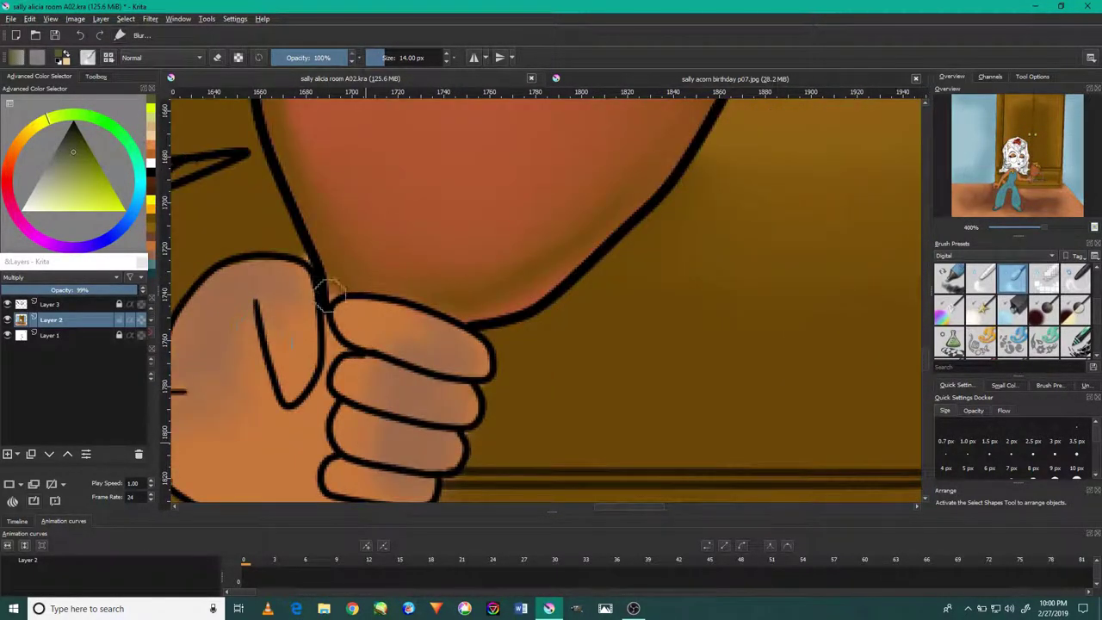
scroll(345, 310, down, 4)
scroll(413, 353, up, 2)
scroll(452, 379, up, 2)
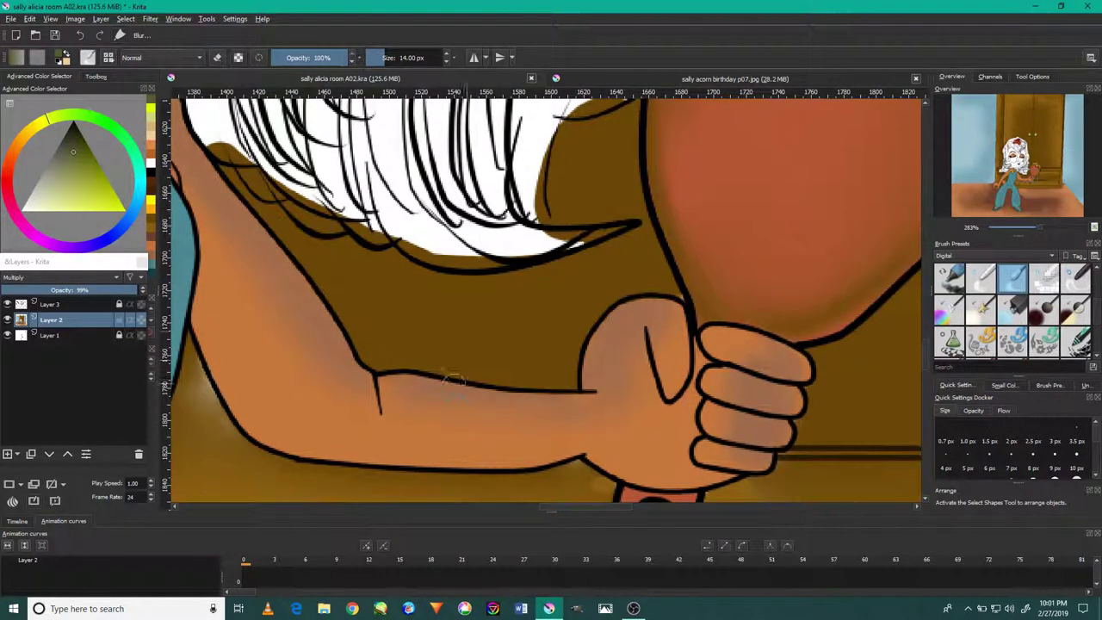
key(slash)
scroll(430, 328, down, 4)
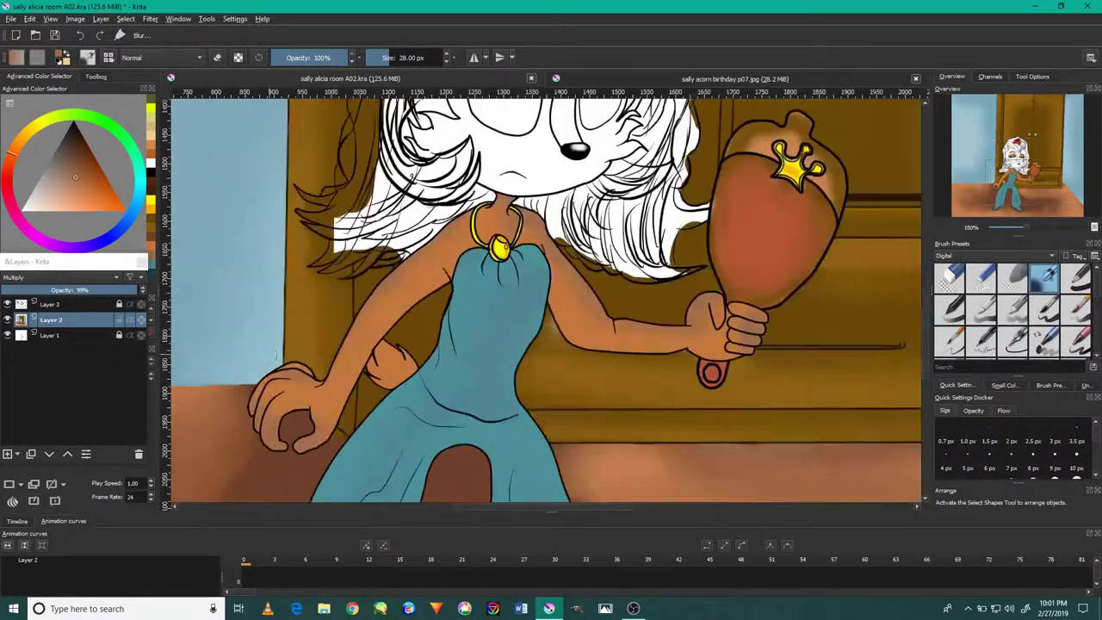
scroll(430, 328, up, 5)
drag(388, 258, 508, 306)
Step: Switch to a smaller brush preset
key(slash)
scroll(532, 345, down, 3)
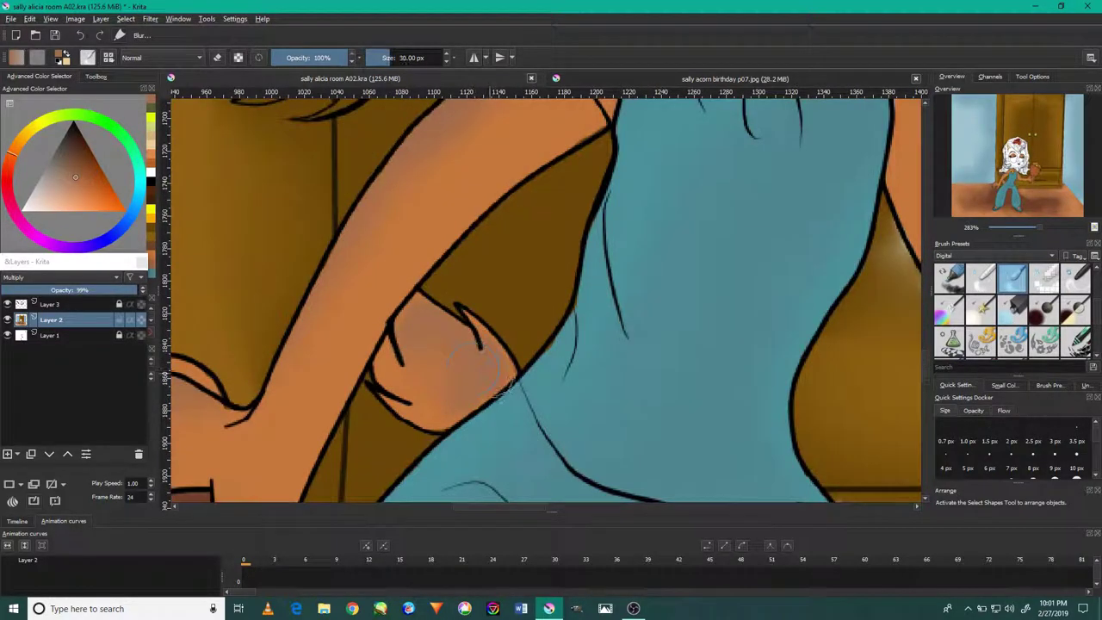
scroll(531, 344, up, 3)
scroll(401, 448, down, 5)
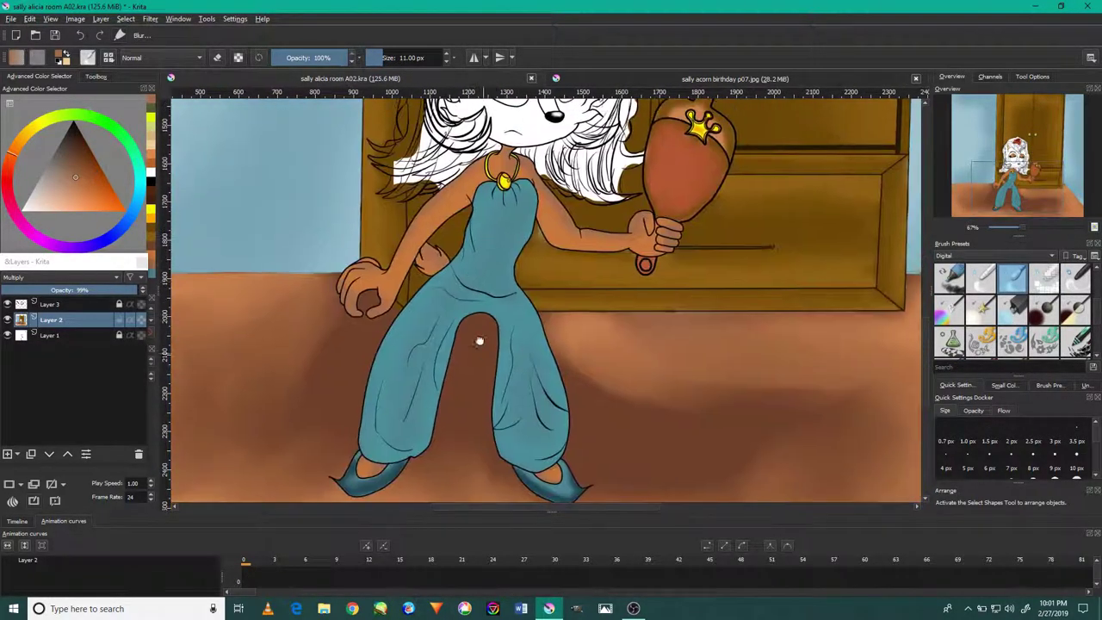
scroll(504, 256, up, 2)
scroll(504, 256, up, 2)
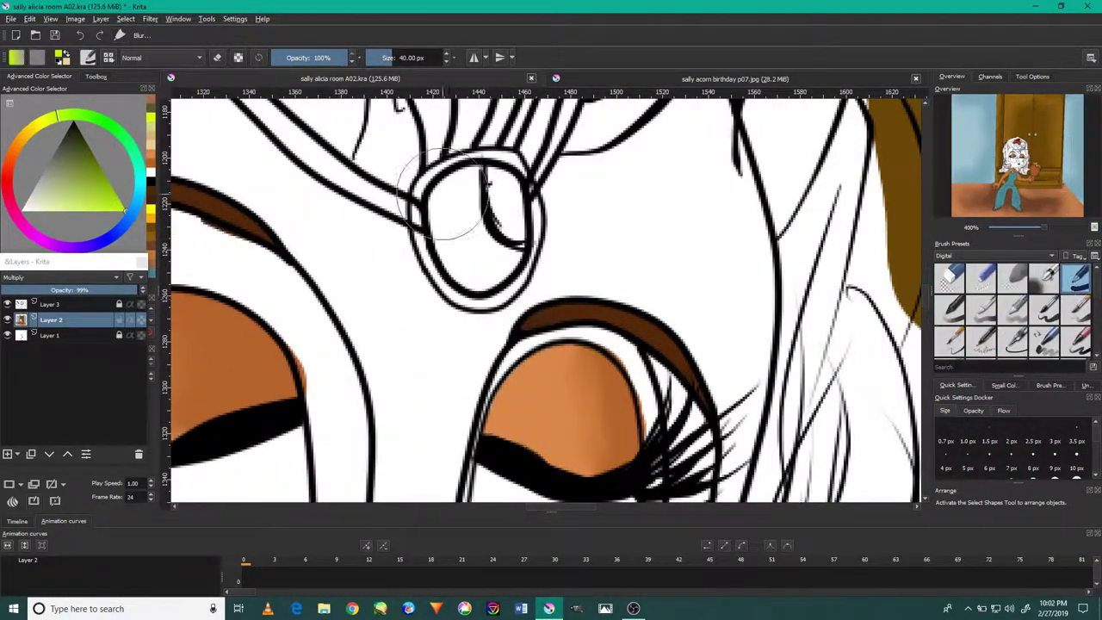
Step: Paint the forehead gem, its stem and the headband yellow-green
drag(469, 206, 508, 259)
drag(480, 194, 462, 387)
drag(465, 361, 482, 206)
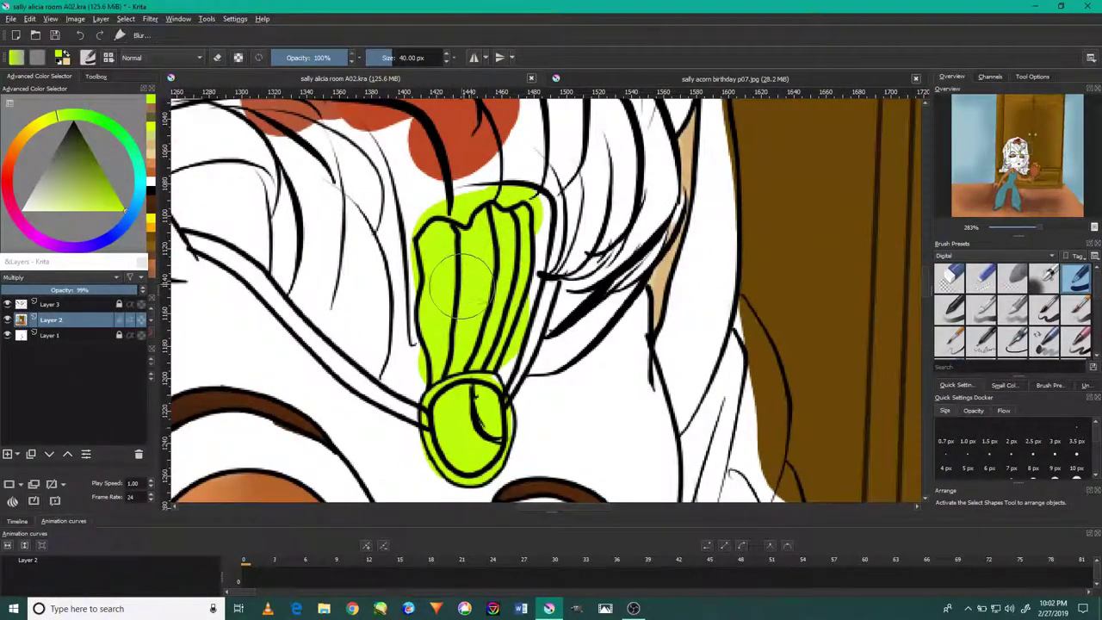
click(95, 76)
drag(172, 159, 465, 370)
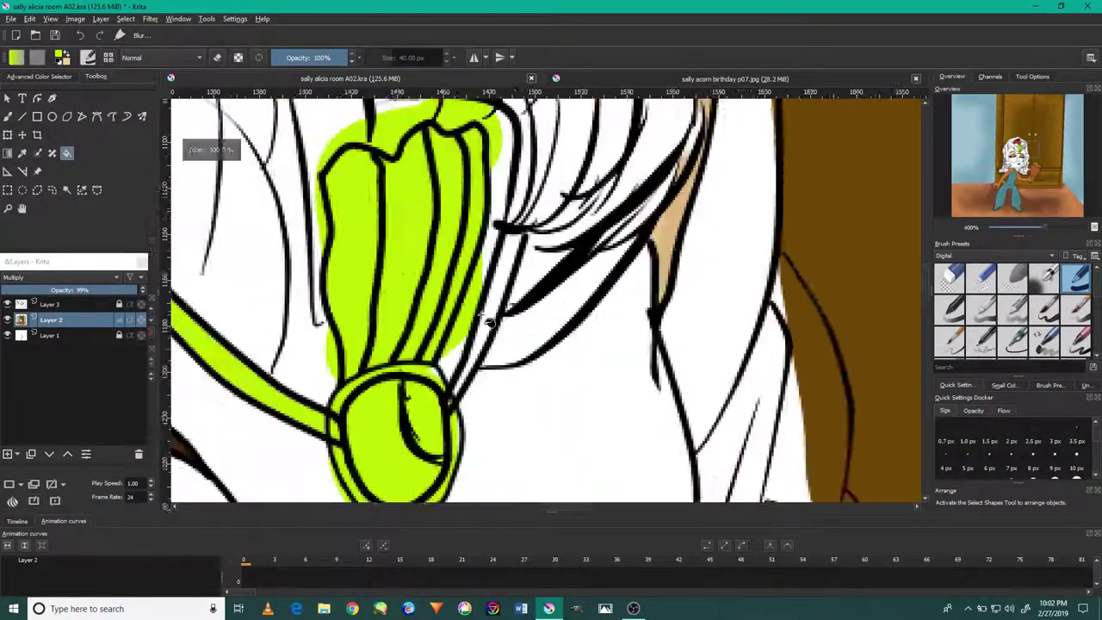
scroll(396, 297, down, 5)
scroll(395, 297, up, 5)
Step: Shade the headband darker green near the gem and along its length
click(38, 76)
scroll(580, 293, down, 2)
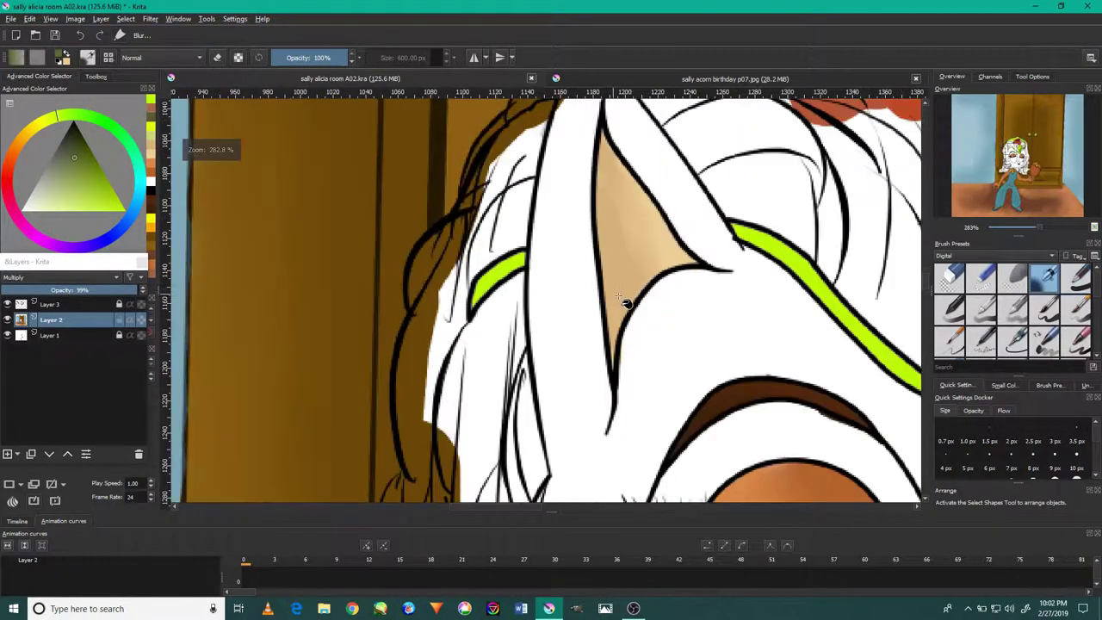
scroll(571, 270, up, 3)
scroll(738, 246, down, 3)
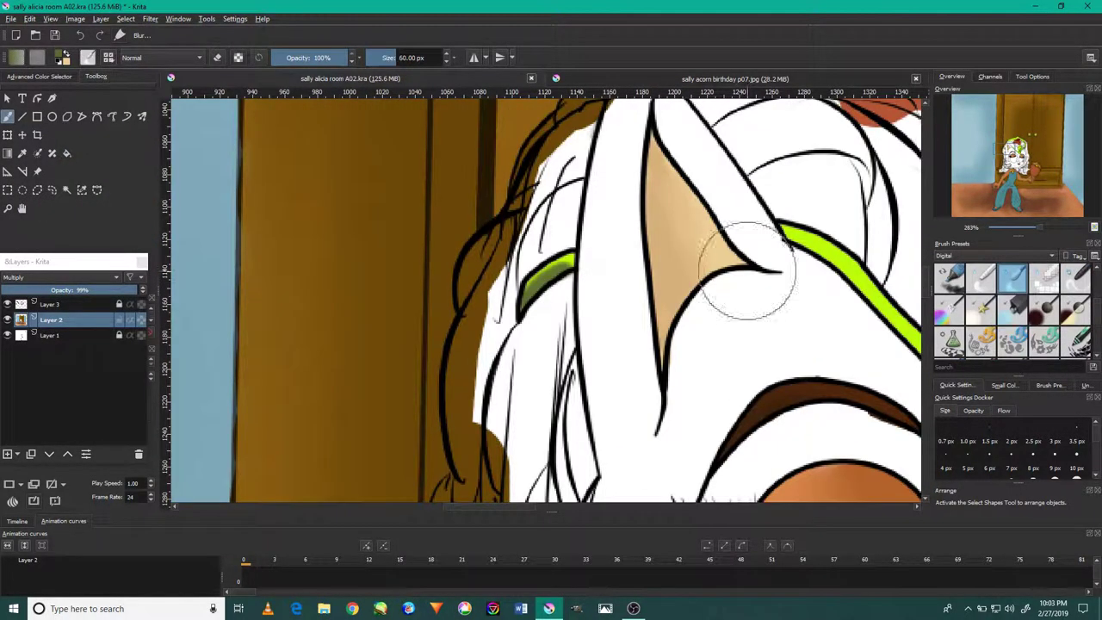
scroll(654, 336, up, 5)
scroll(508, 439, down, 1)
scroll(603, 362, down, 1)
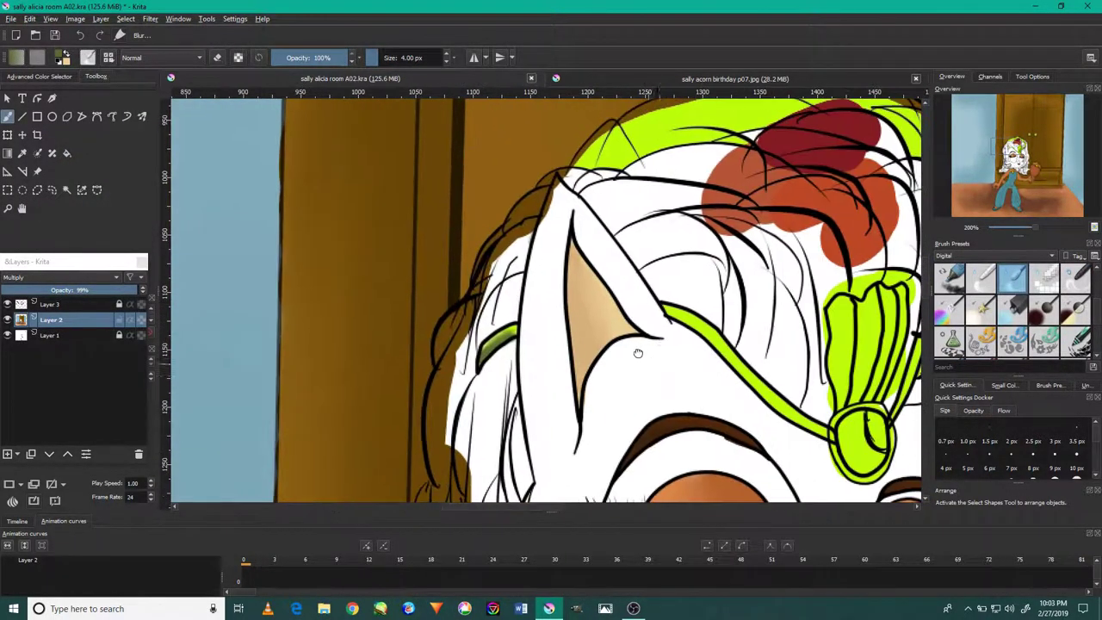
scroll(655, 345, down, 1)
scroll(710, 335, down, 1)
scroll(556, 273, up, 1)
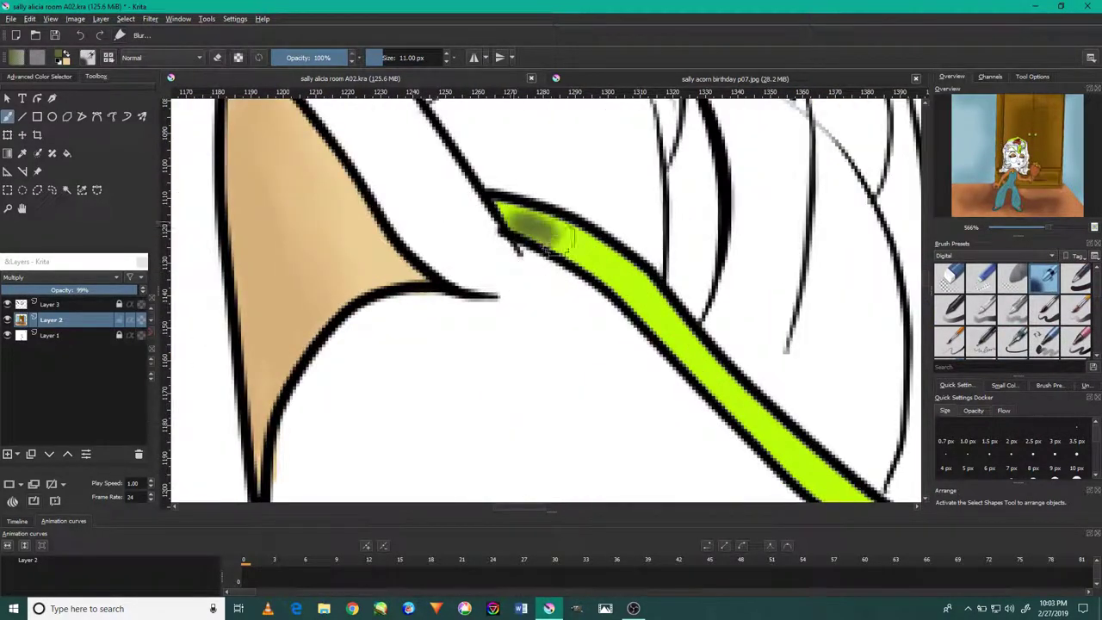
drag(766, 424, 817, 291)
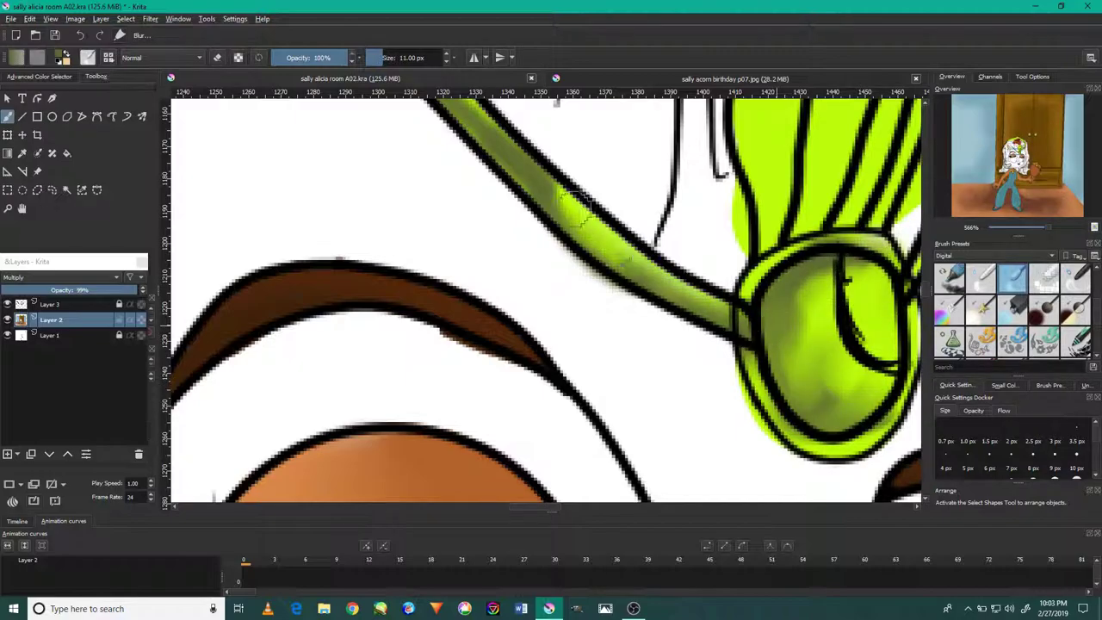
drag(581, 204, 745, 385)
scroll(517, 319, down, 2)
scroll(511, 318, down, 2)
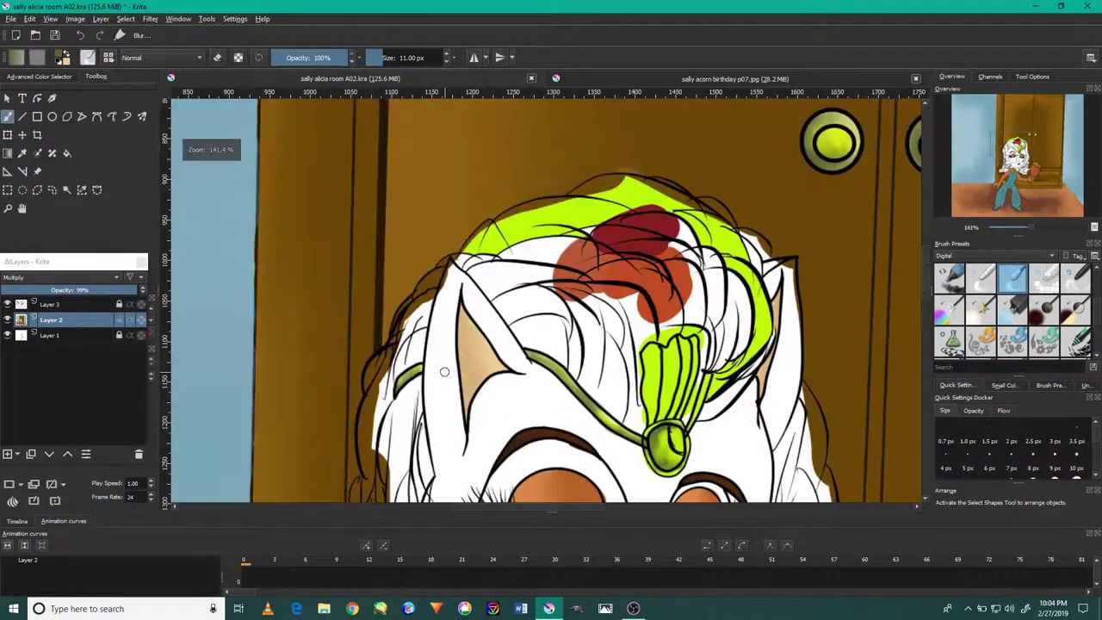
scroll(511, 319, down, 2)
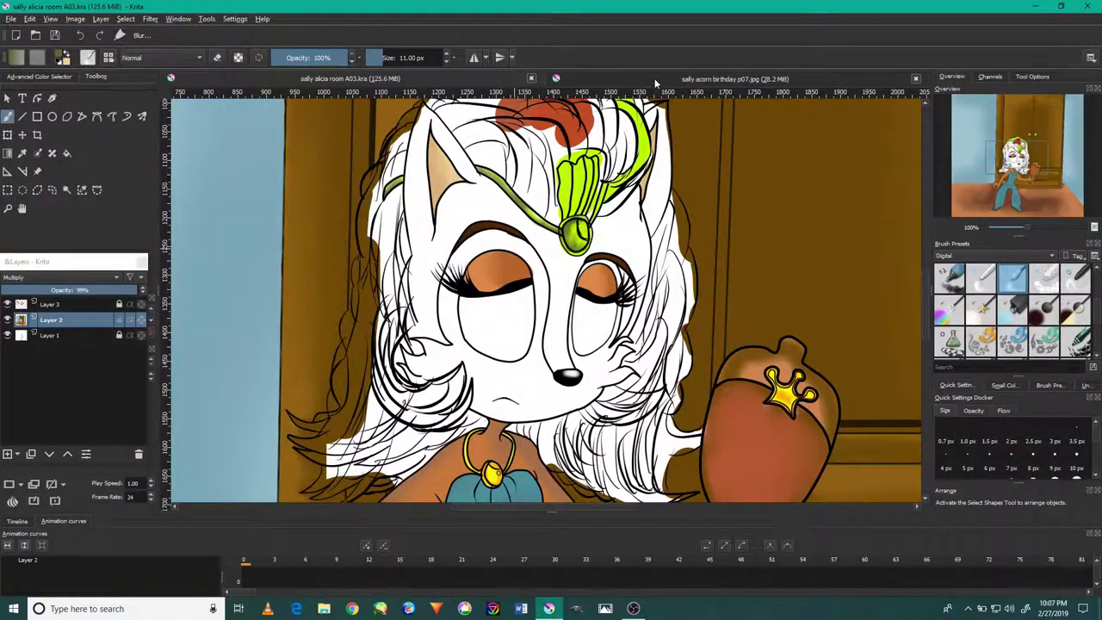
Step: View the birthday reference image, then return to the freehand brush
click(654, 81)
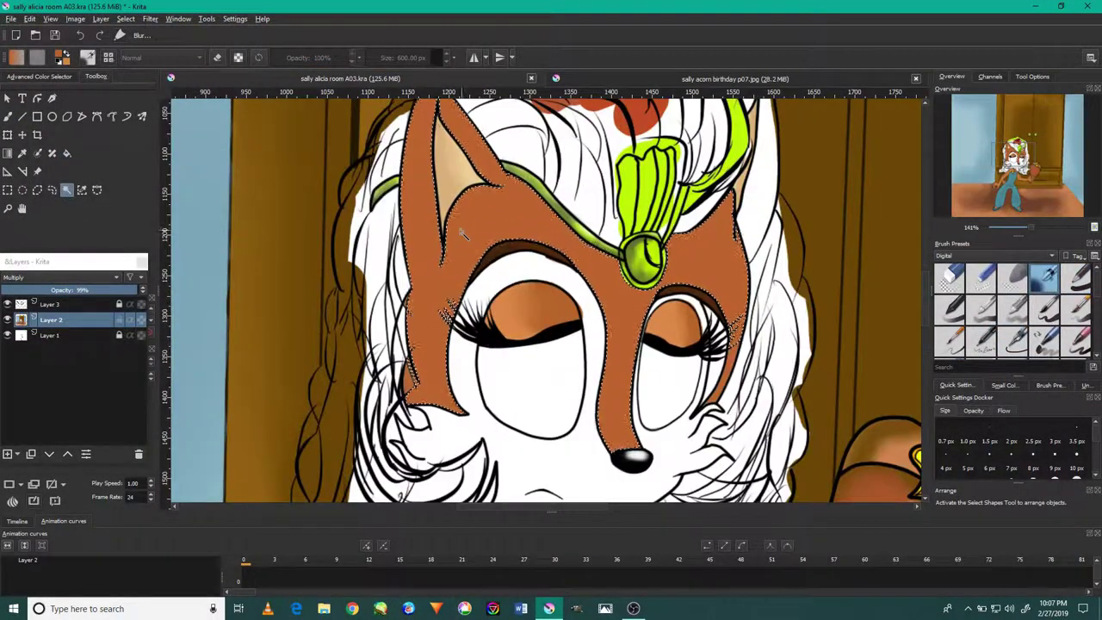
key(b)
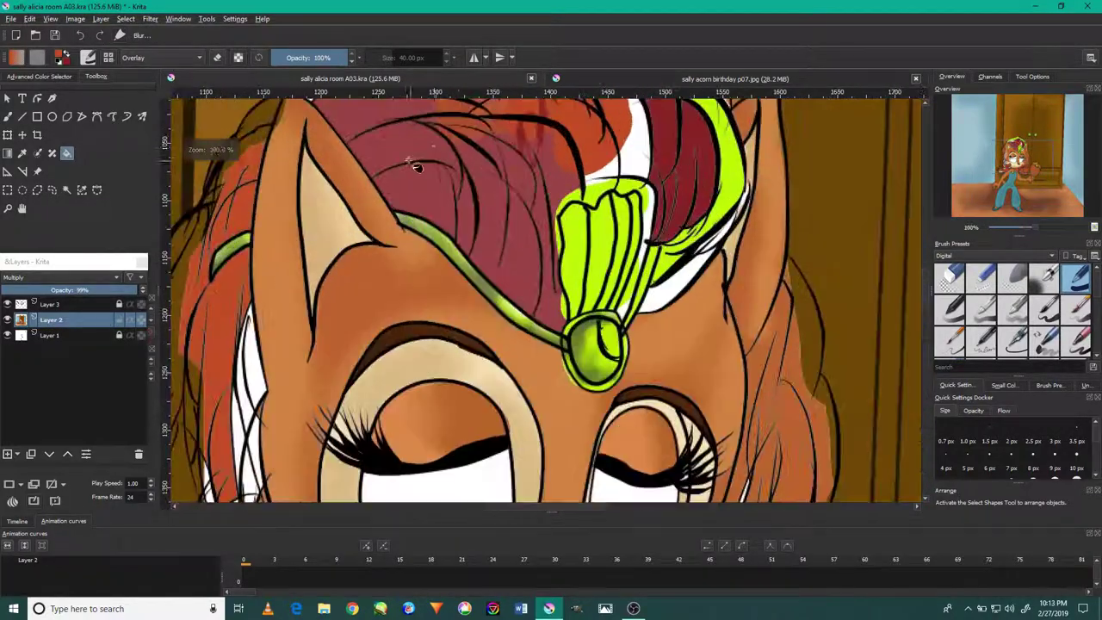
Step: Deepen the red overlay on the hair beside the face and above the tiara
drag(788, 275, 815, 349)
drag(456, 172, 423, 131)
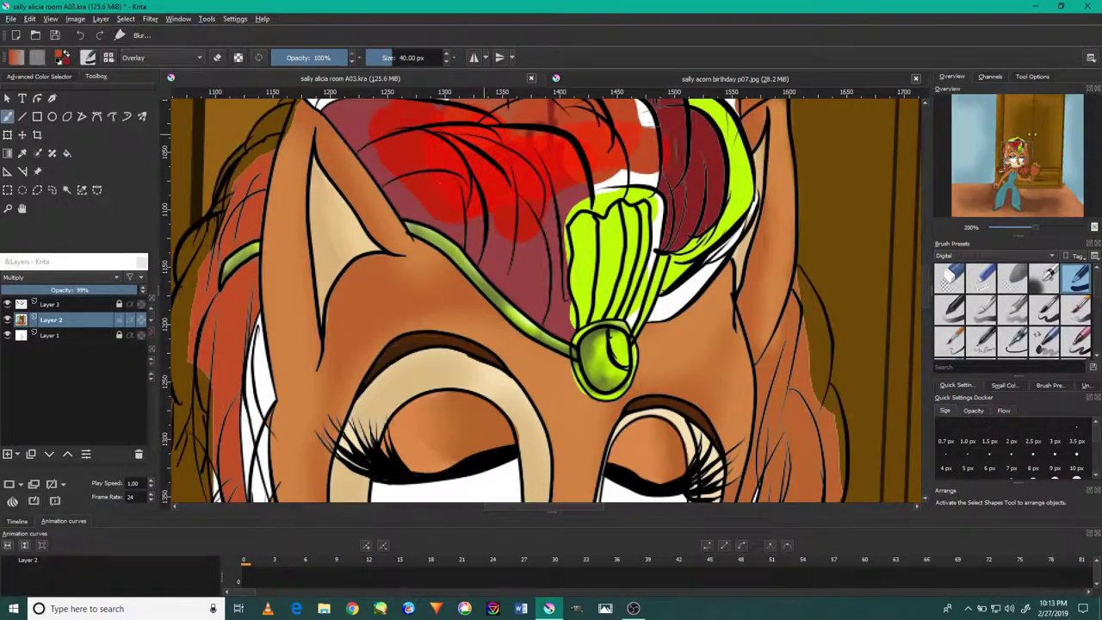
scroll(497, 193, up, 3)
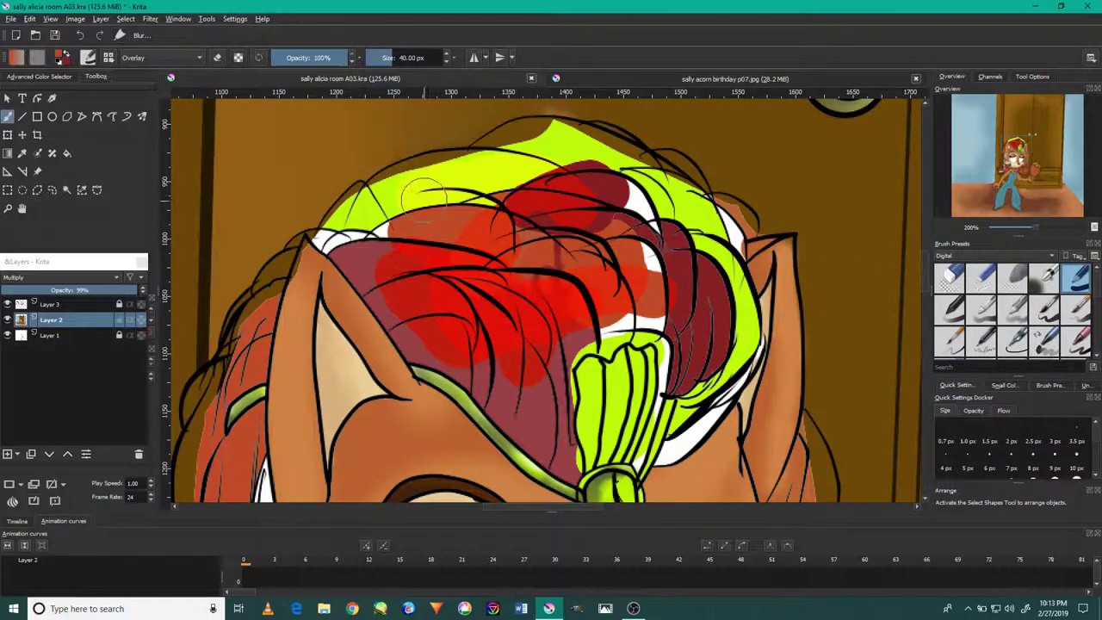
Step: Erase the red overlay across the top of the head with a 50 px eraser
click(950, 277)
drag(448, 224, 568, 159)
drag(361, 198, 723, 172)
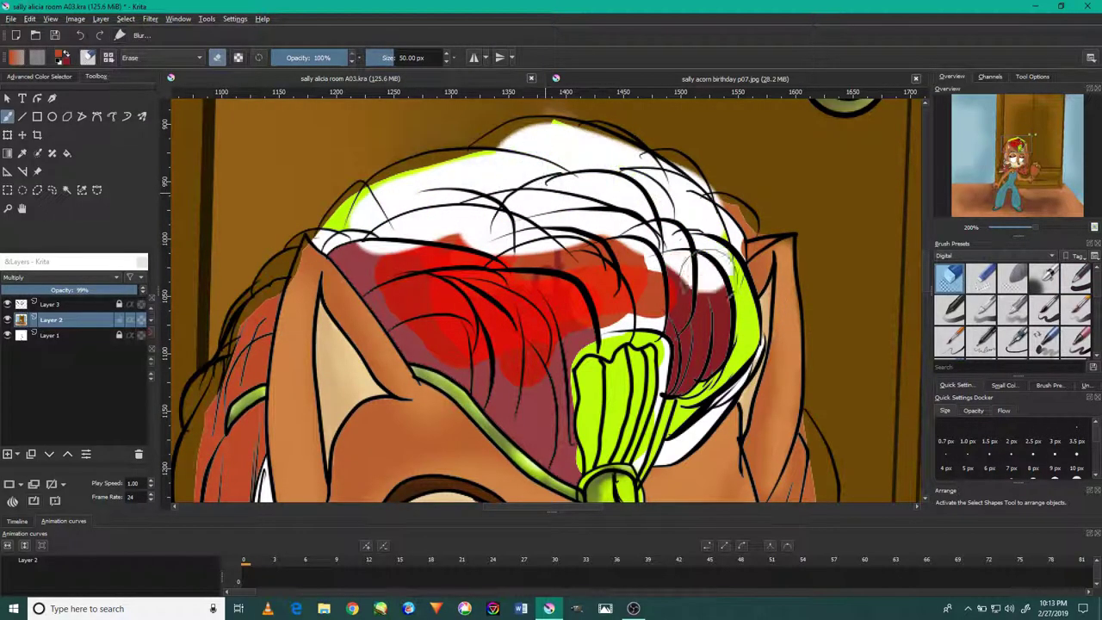
drag(637, 249, 388, 344)
scroll(551, 292, down, 3)
key(/)
Step: Fill the brown gap between the hair strands with orange
scroll(332, 250, up, 5)
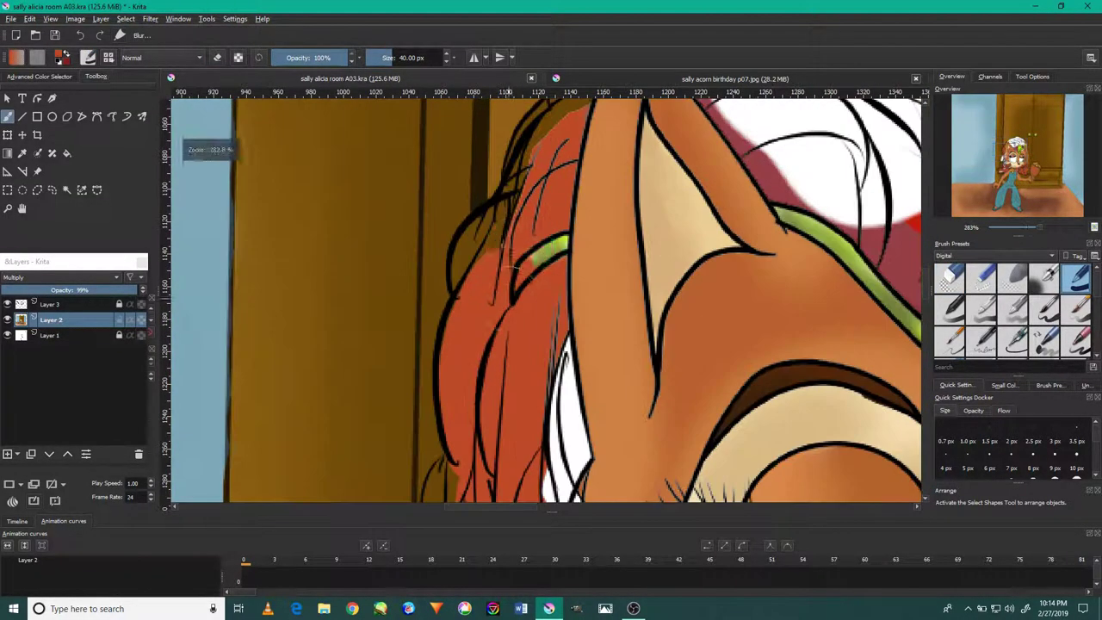
scroll(332, 250, up, 3)
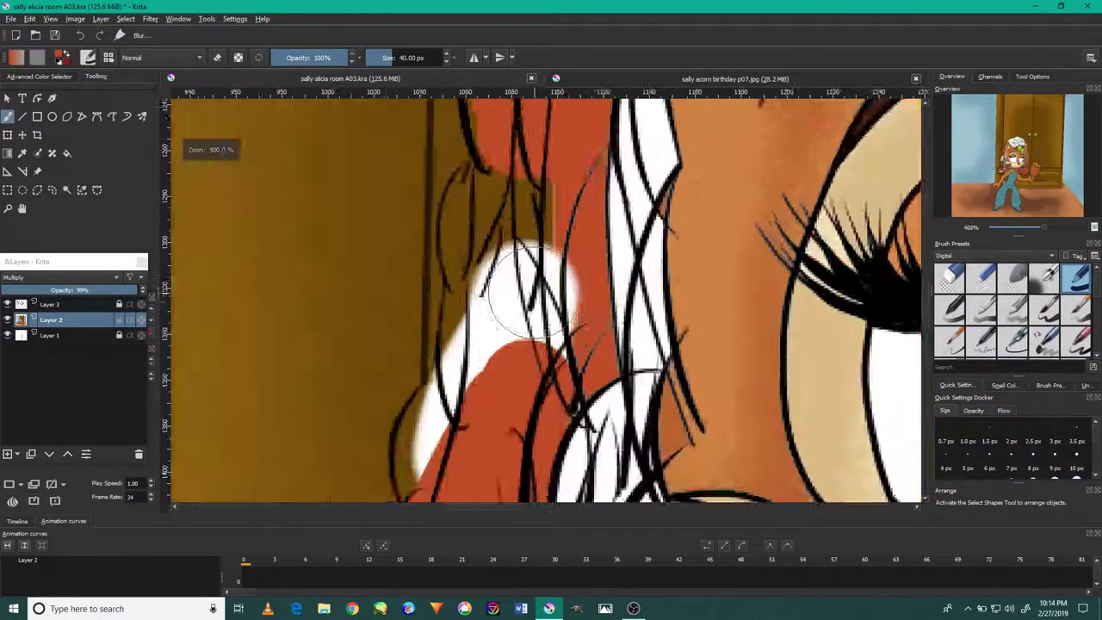
scroll(585, 340, down, 3)
drag(516, 292, 676, 293)
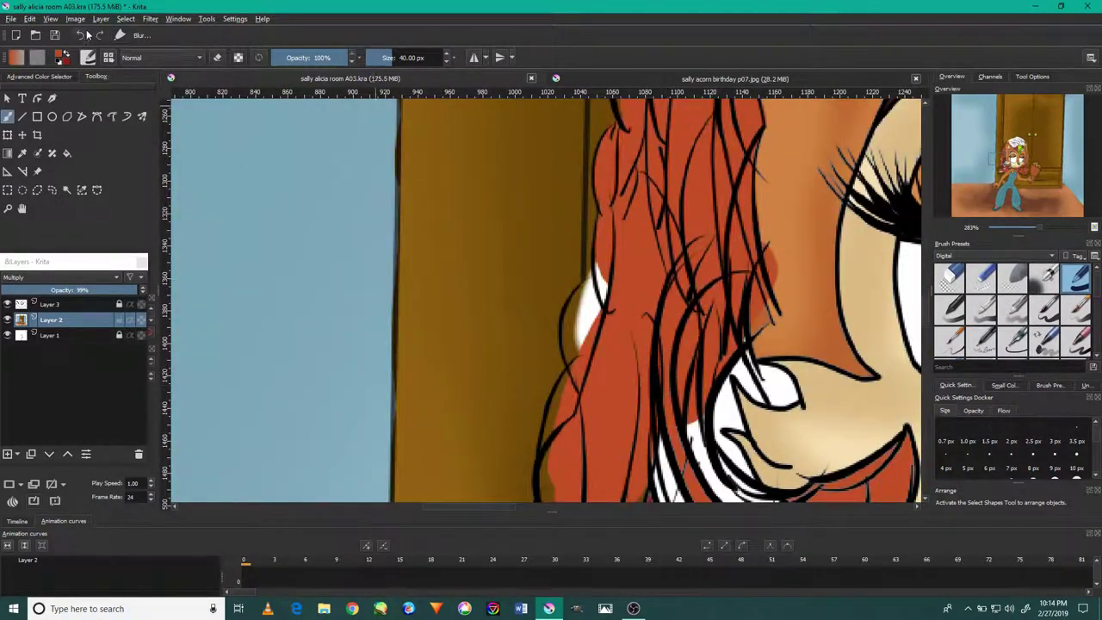
scroll(680, 297, down, 3)
scroll(646, 417, up, 2)
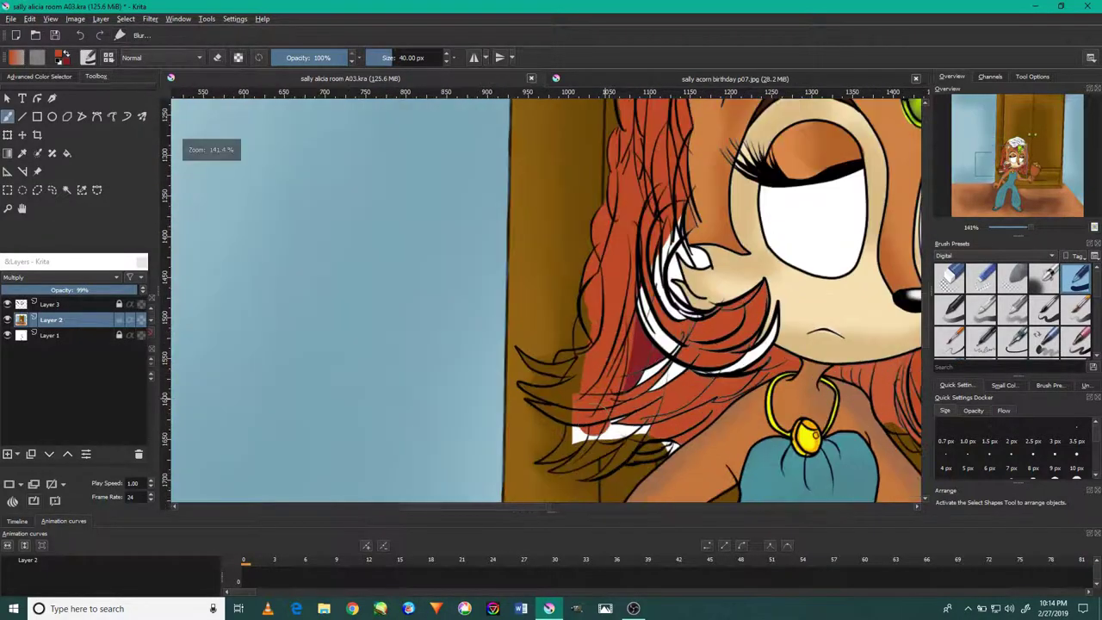
scroll(663, 444, down, 3)
scroll(715, 353, up, 5)
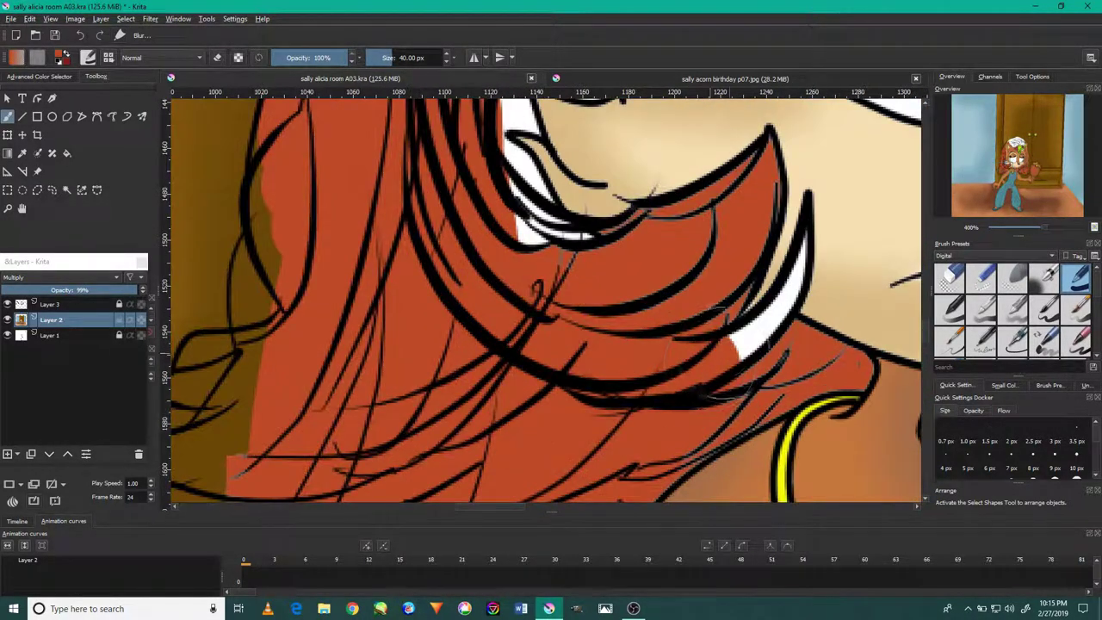
scroll(805, 248, up, 2)
scroll(499, 251, up, 2)
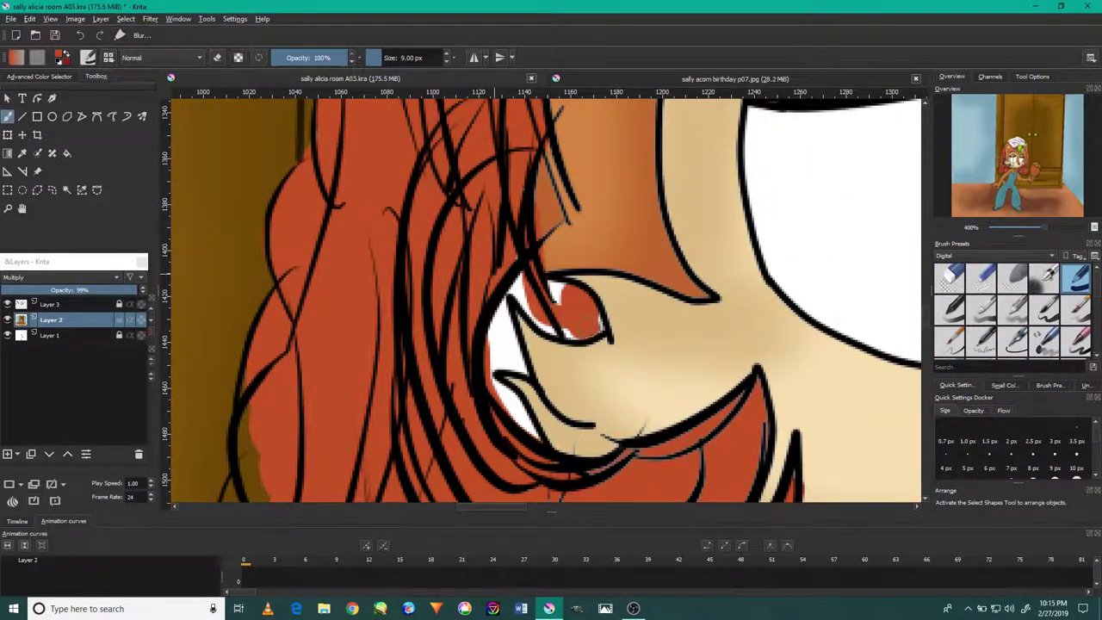
scroll(480, 366, down, 1)
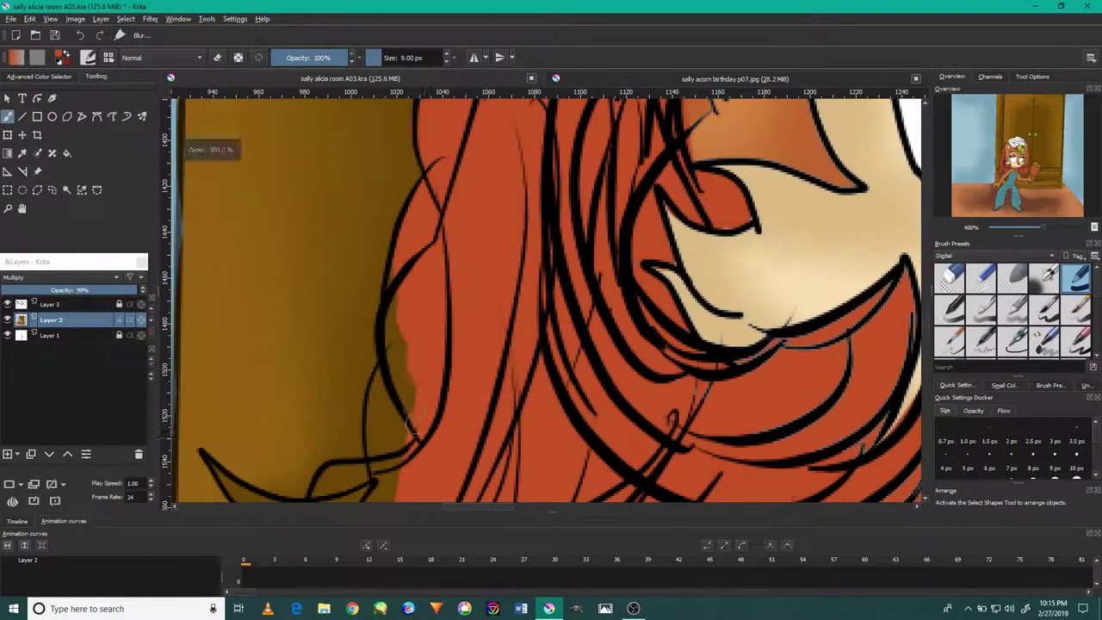
scroll(447, 388, down, 2)
scroll(413, 431, up, 2)
scroll(393, 449, up, 1)
scroll(392, 449, down, 2)
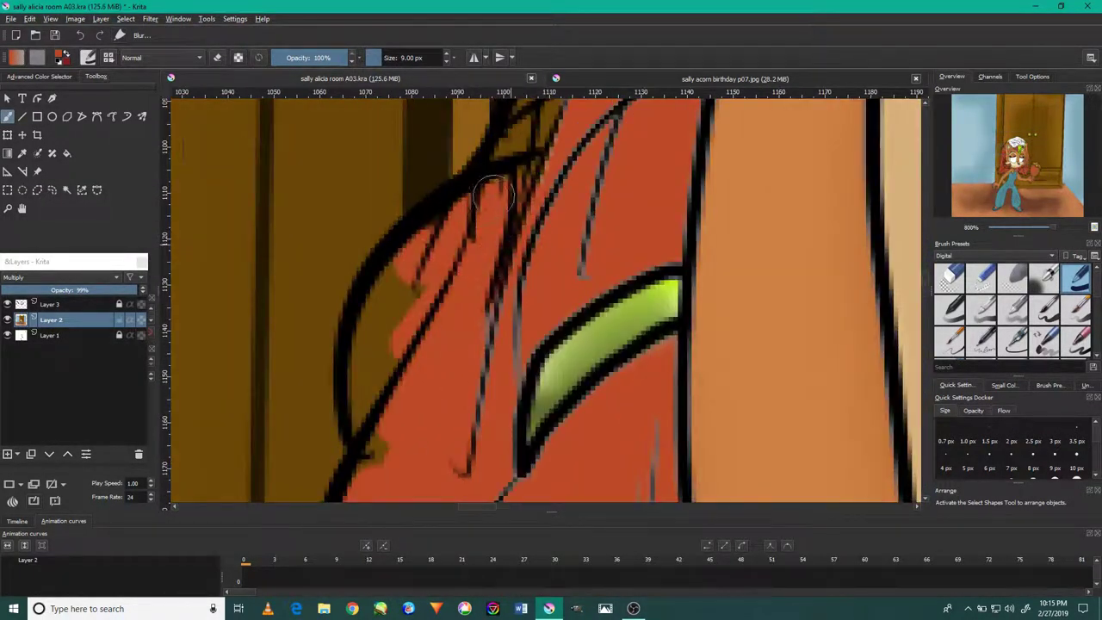
scroll(595, 323, up, 2)
scroll(596, 319, up, 2)
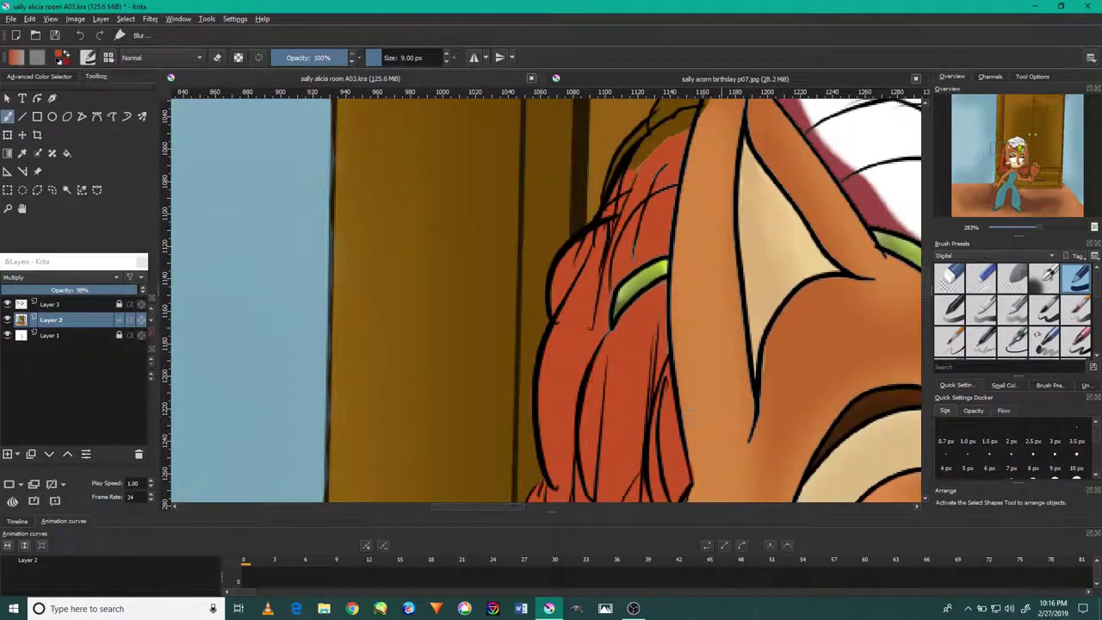
scroll(586, 316, up, 2)
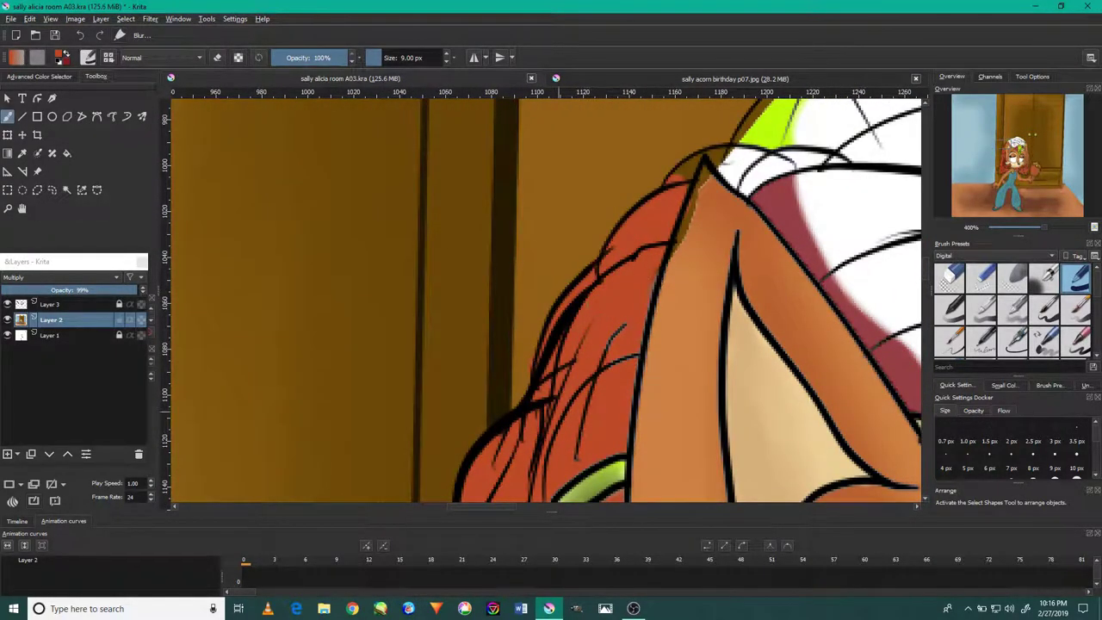
scroll(565, 317, down, 1)
scroll(565, 317, down, 2)
scroll(565, 317, down, 2)
scroll(565, 317, up, 3)
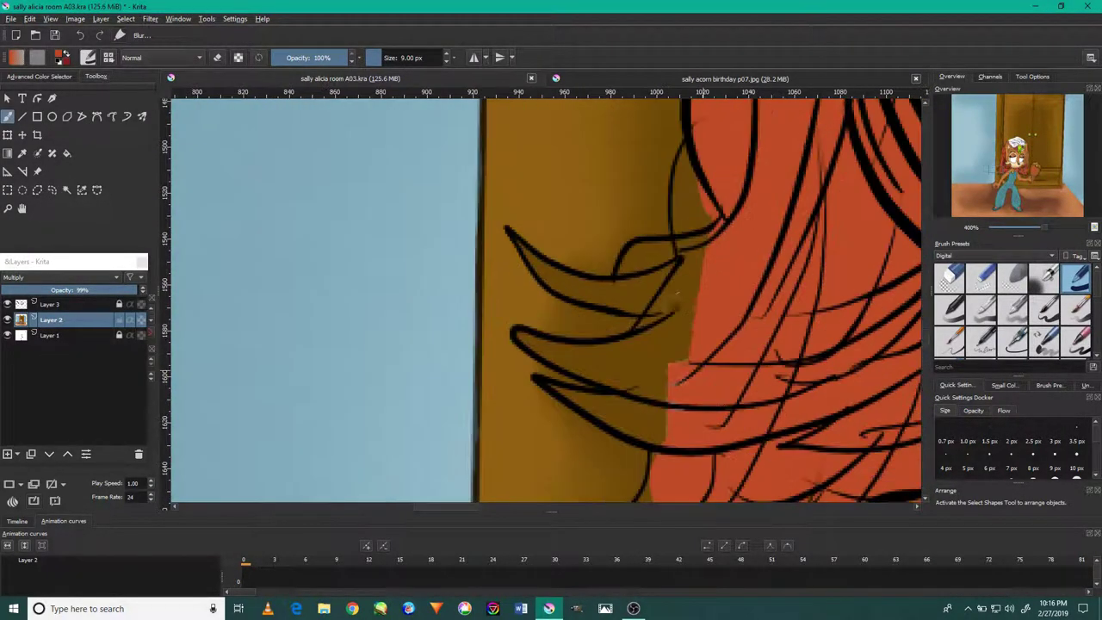
scroll(609, 403, down, 1)
scroll(669, 373, up, 1)
scroll(857, 354, down, 3)
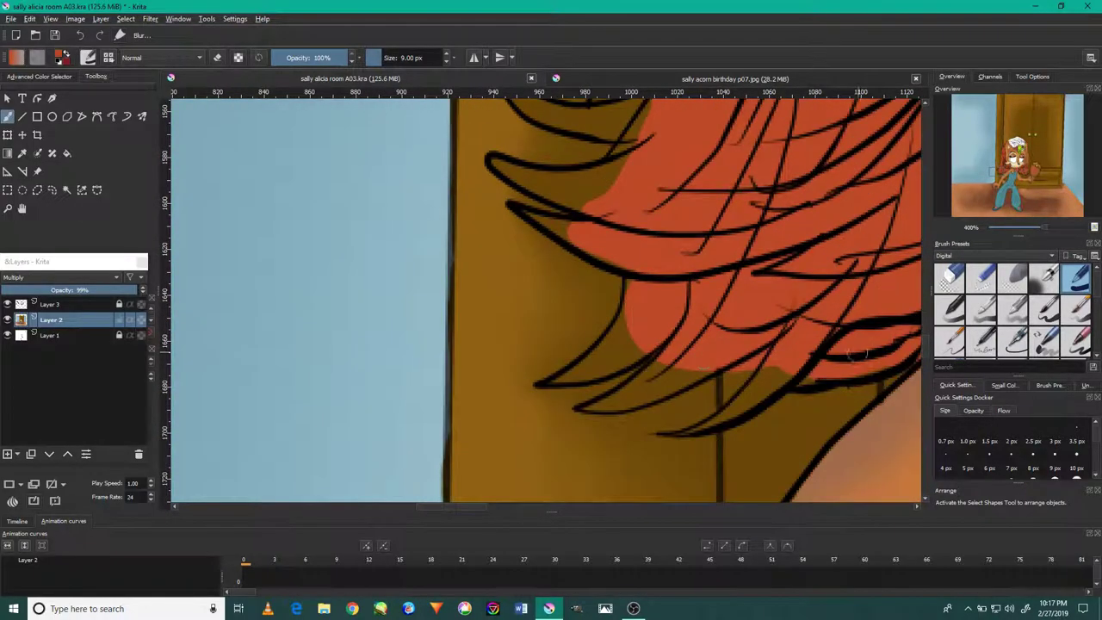
scroll(758, 389, down, 3)
scroll(680, 395, up, 4)
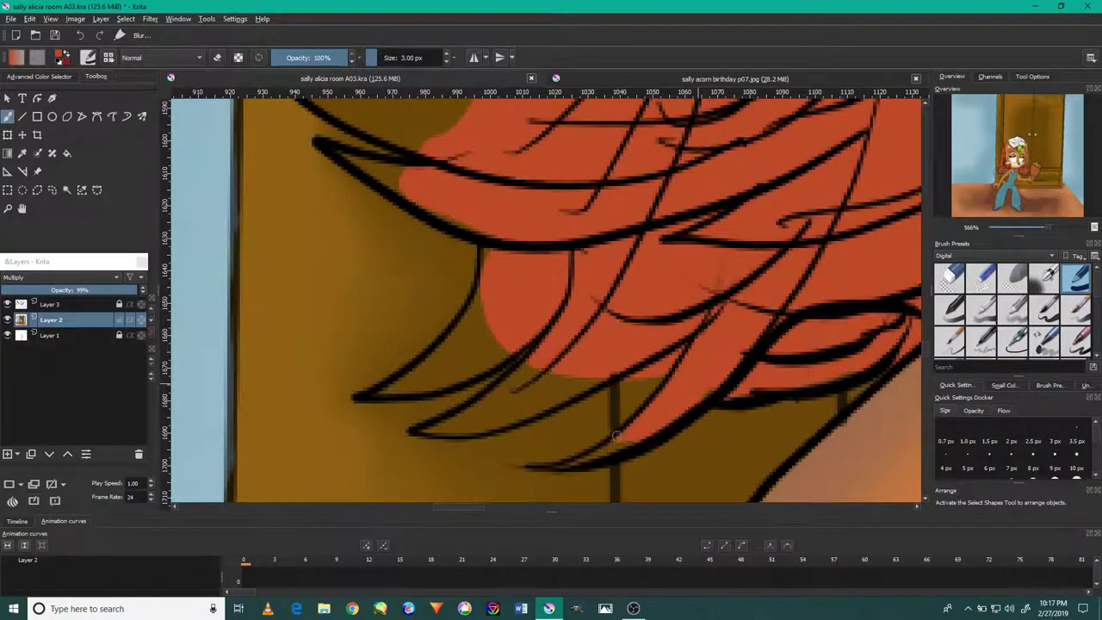
scroll(616, 436, left, 1)
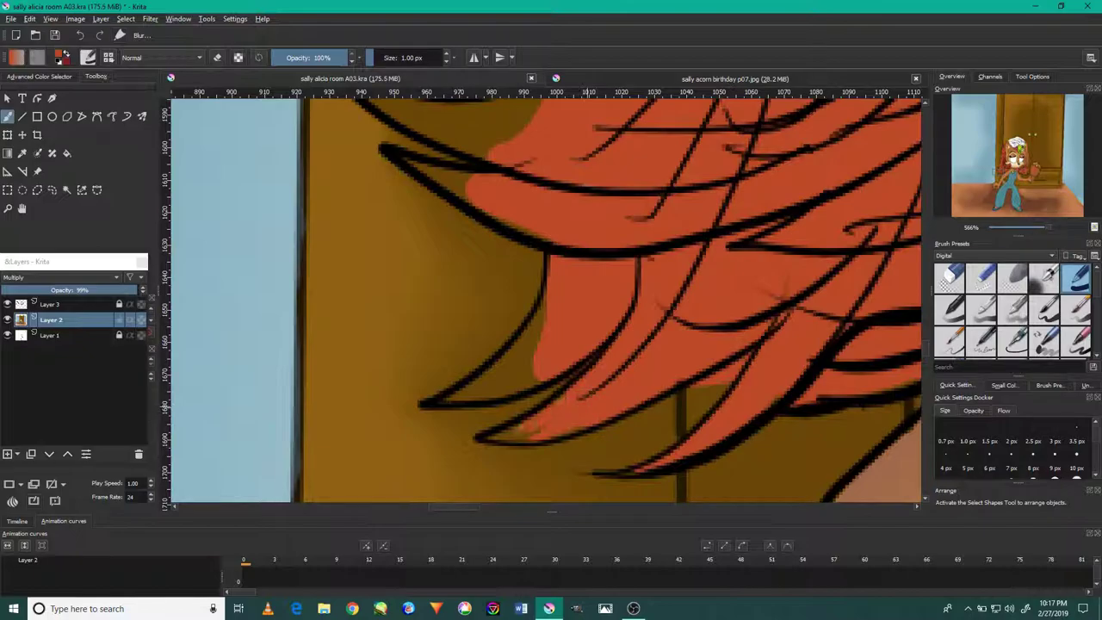
scroll(591, 405, down, 3)
scroll(708, 315, up, 3)
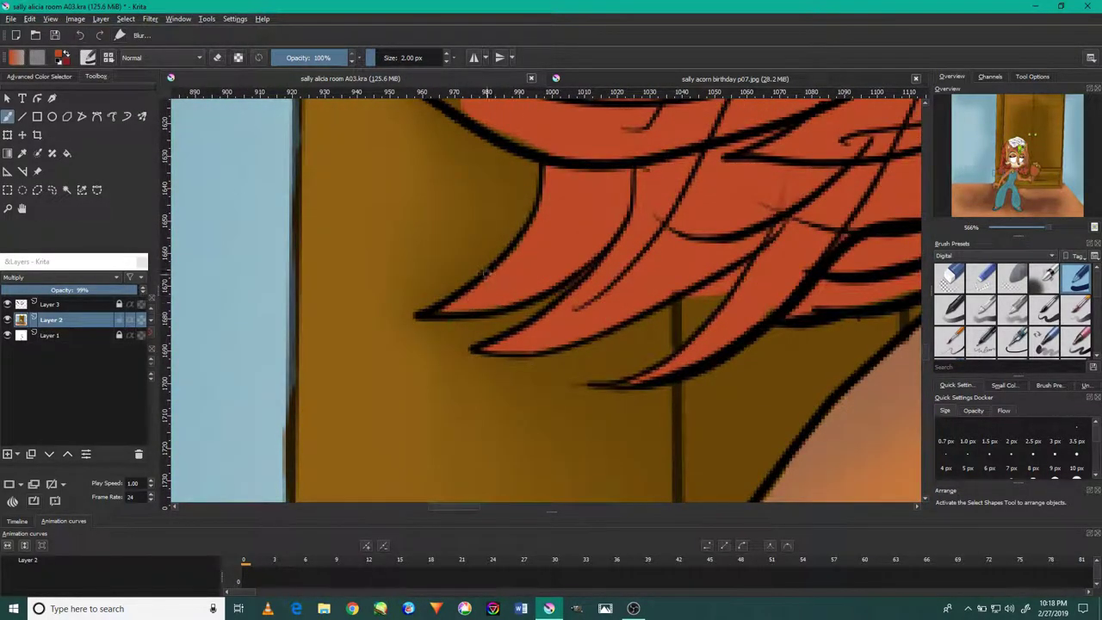
scroll(485, 273, down, 3)
scroll(594, 305, up, 3)
scroll(478, 344, down, 3)
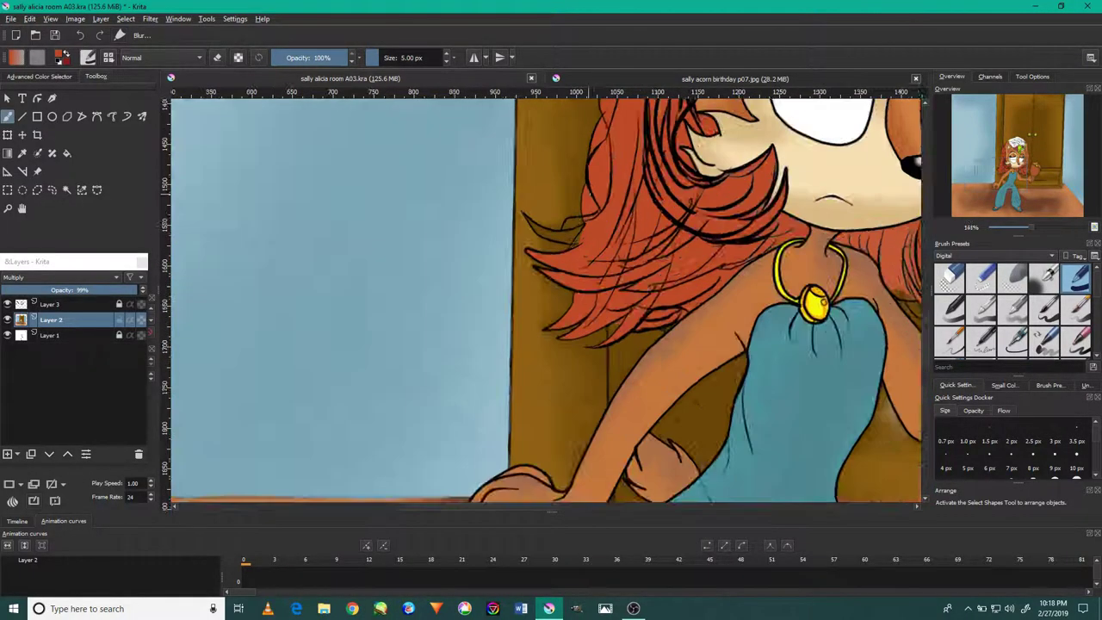
scroll(551, 319, up, 2)
scroll(620, 299, up, 2)
drag(620, 298, 430, 357)
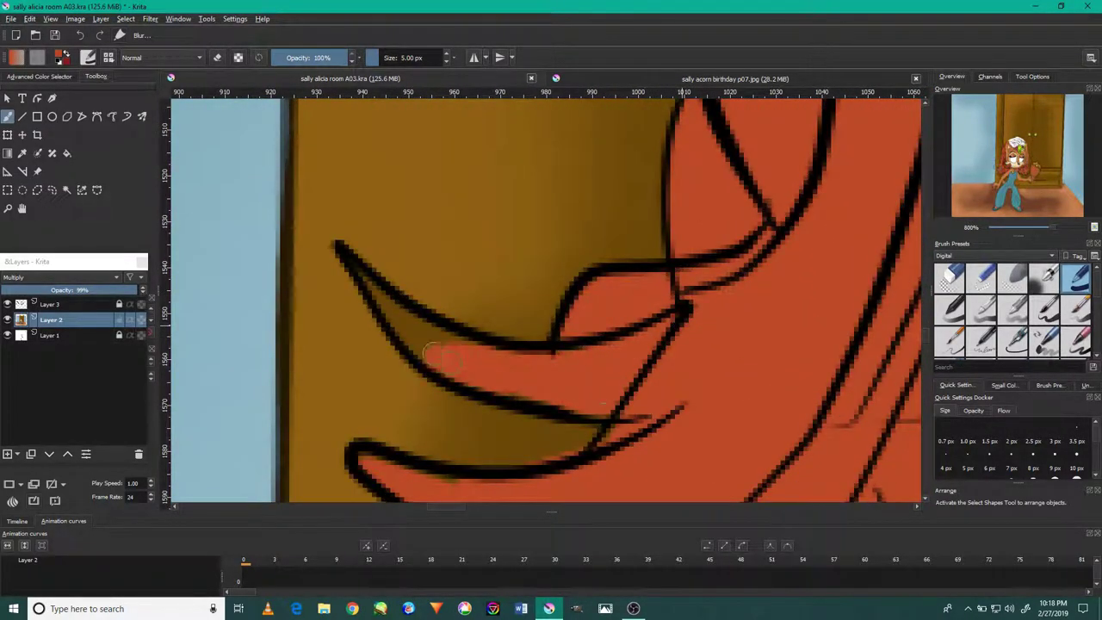
Step: Paint orange over the white patch on top of the hair
scroll(366, 293, down, 5)
scroll(344, 258, up, 3)
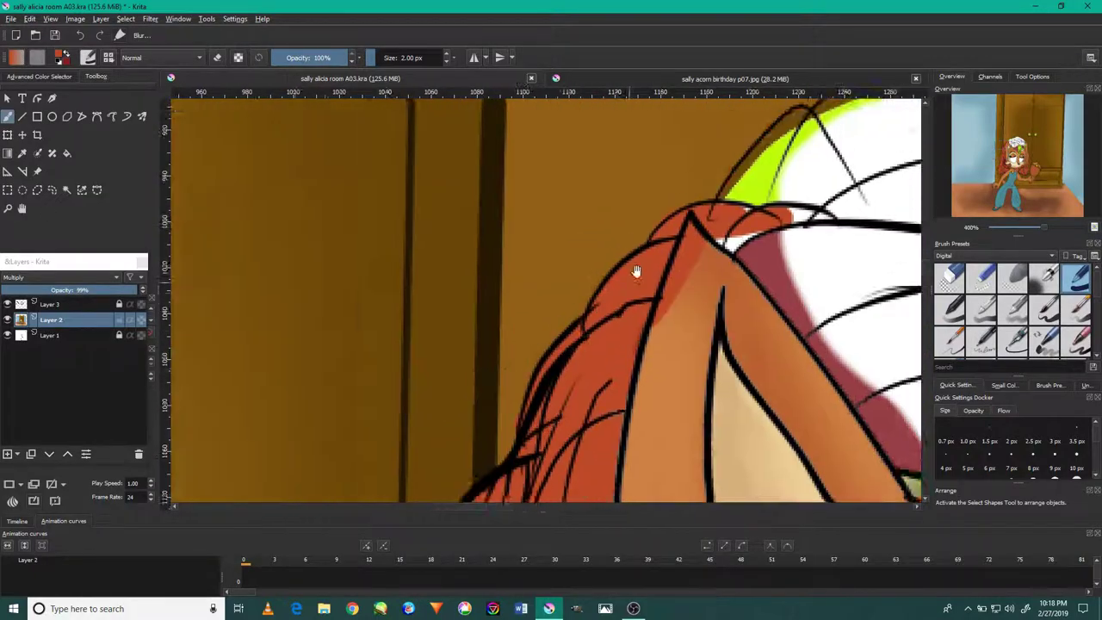
scroll(258, 216, up, 3)
scroll(732, 297, up, 3)
mouse_move(638, 344)
mouse_down()
mouse_move(664, 387)
mouse_move(784, 340)
mouse_up()
scroll(664, 387, down, 3)
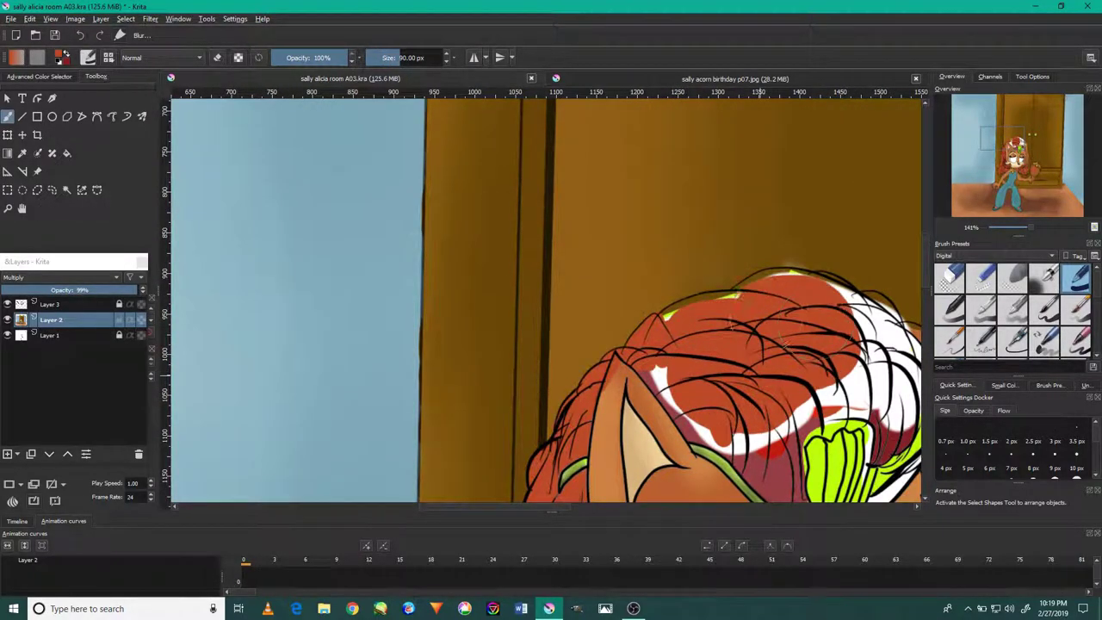
scroll(690, 381, down, 2)
scroll(735, 276, up, 5)
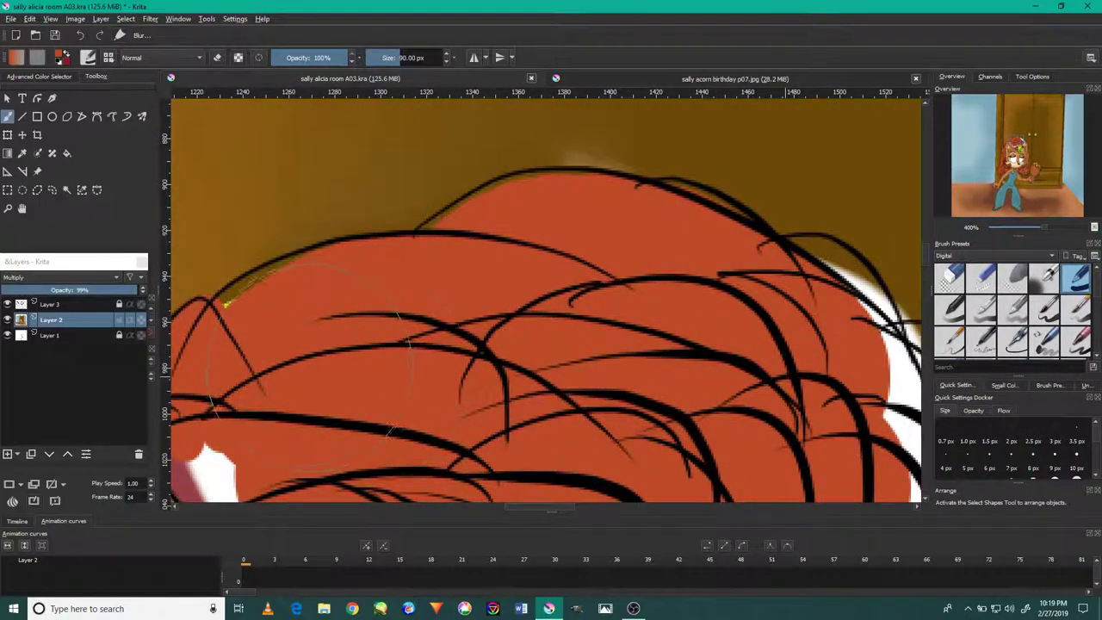
scroll(310, 353, down, 5)
scroll(426, 325, up, 4)
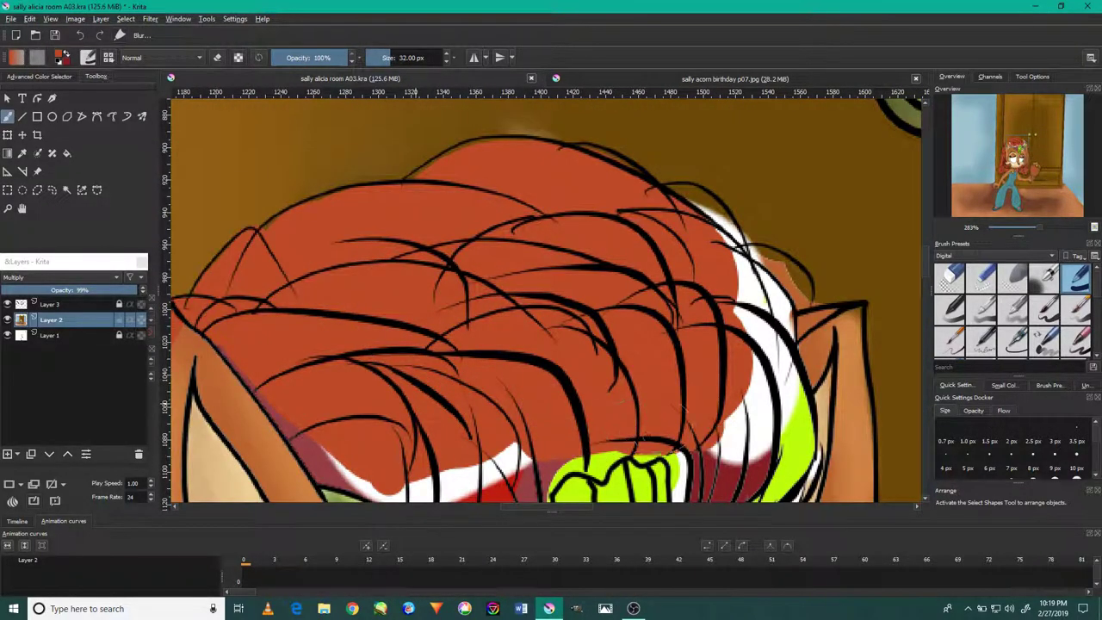
scroll(712, 300, up, 1)
scroll(712, 299, up, 1)
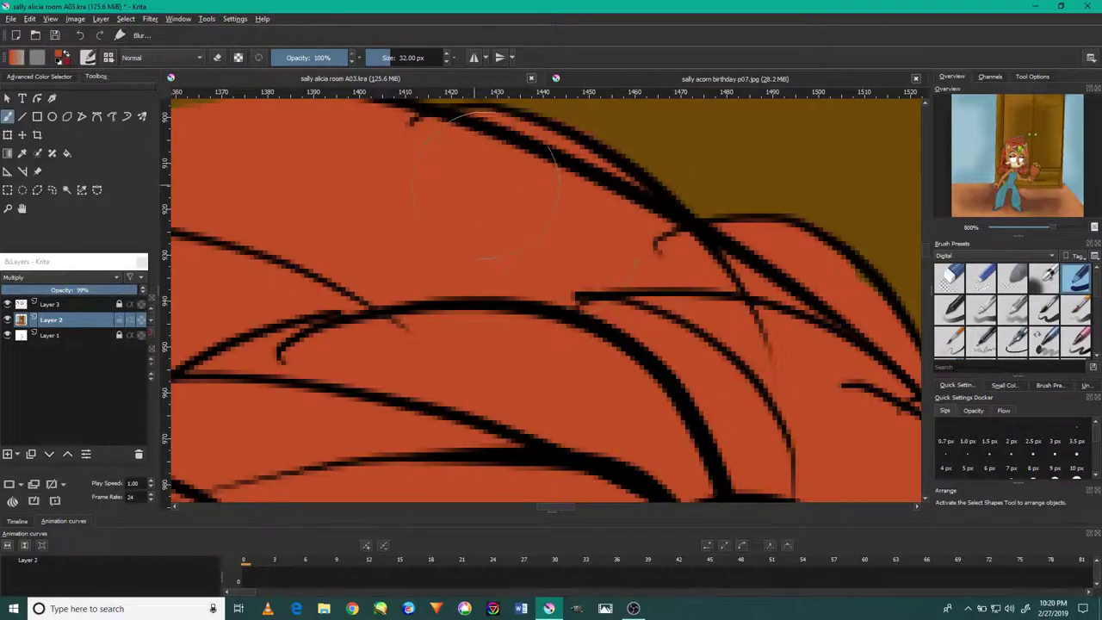
scroll(712, 300, down, 4)
scroll(712, 299, up, 3)
scroll(361, 381, up, 2)
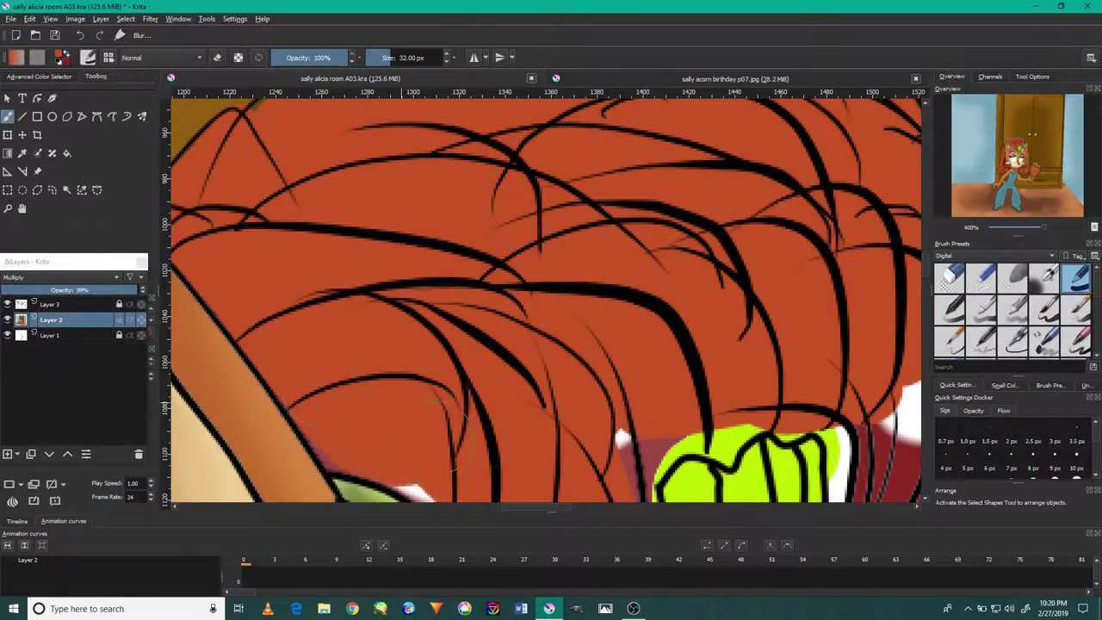
scroll(345, 379, down, 1)
scroll(424, 411, down, 3)
scroll(596, 291, up, 5)
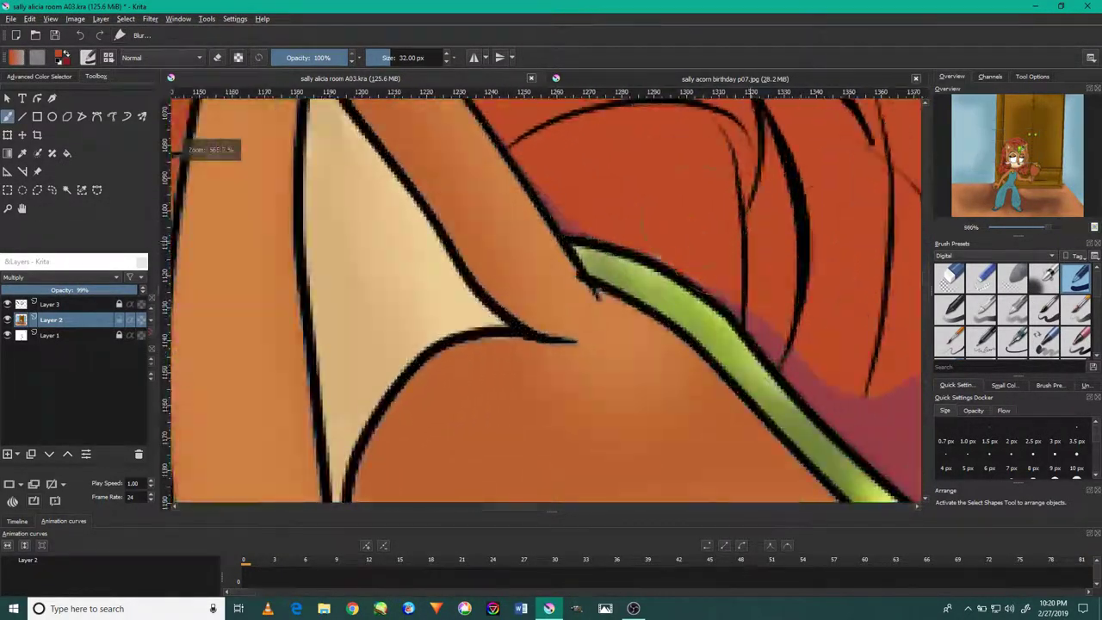
scroll(597, 233, down, 3)
scroll(766, 250, up, 4)
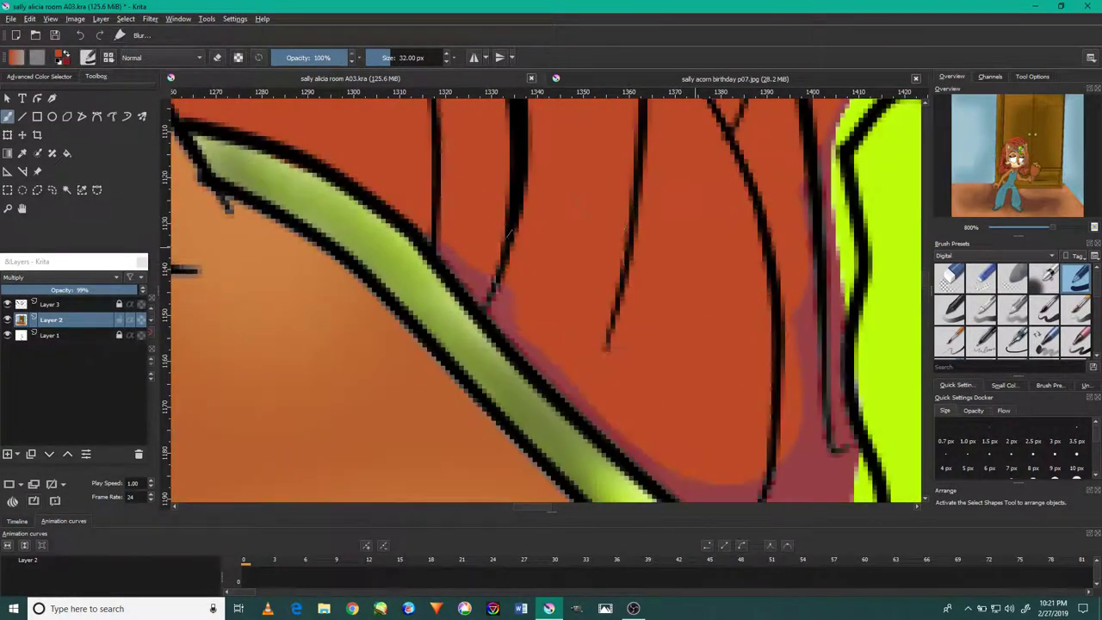
scroll(714, 319, down, 3)
scroll(697, 340, up, 1)
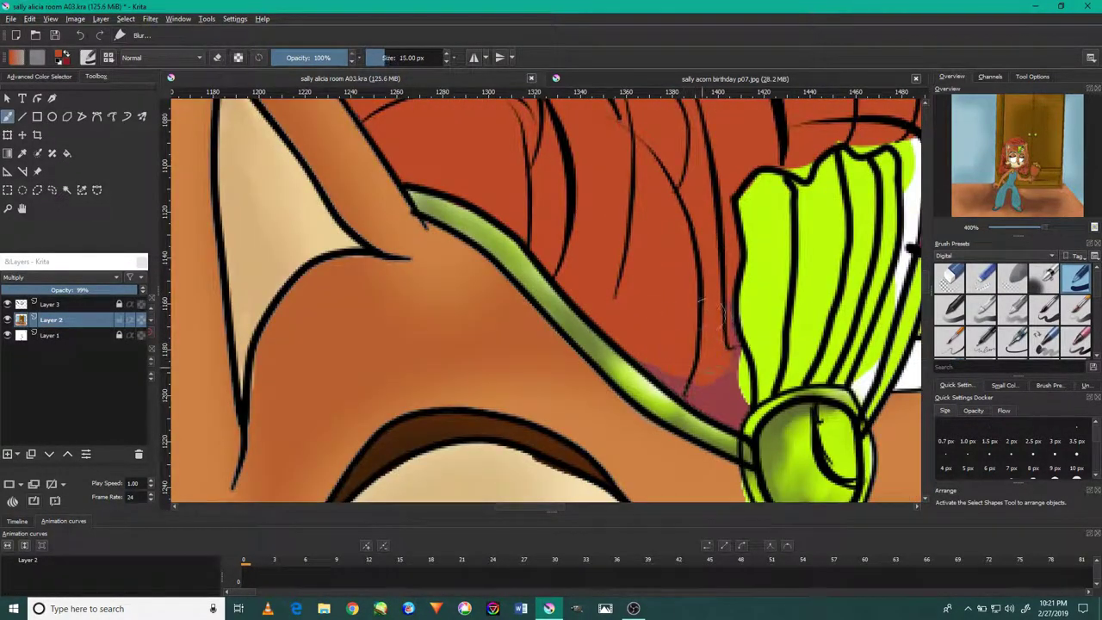
scroll(551, 302, down, 3)
scroll(551, 301, up, 1)
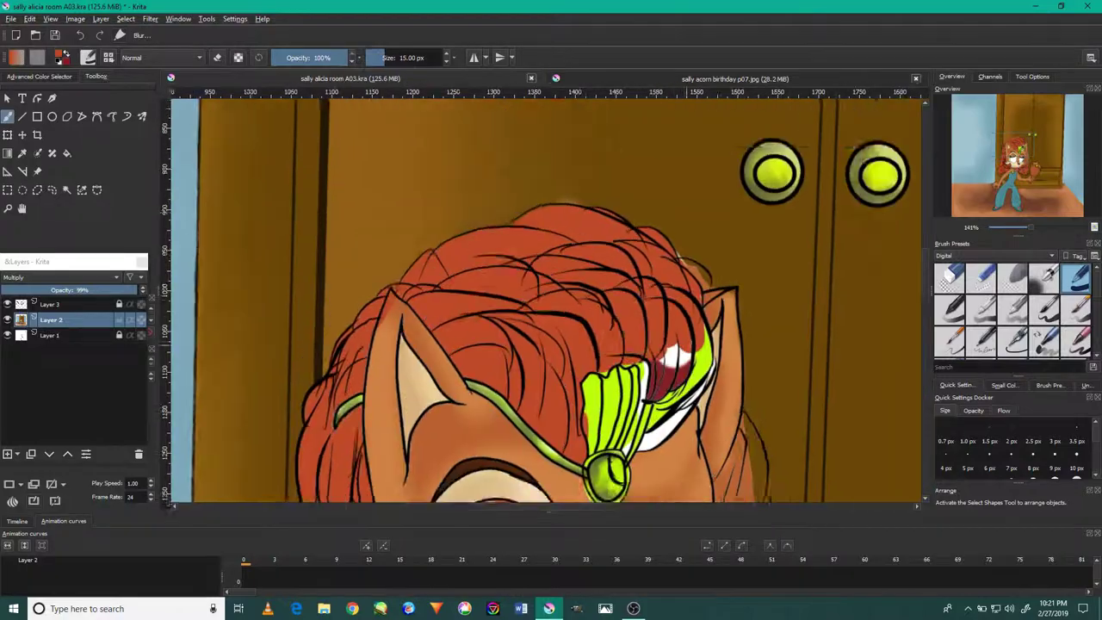
scroll(771, 344, up, 3)
scroll(770, 344, down, 2)
scroll(769, 344, up, 1)
scroll(724, 293, up, 1)
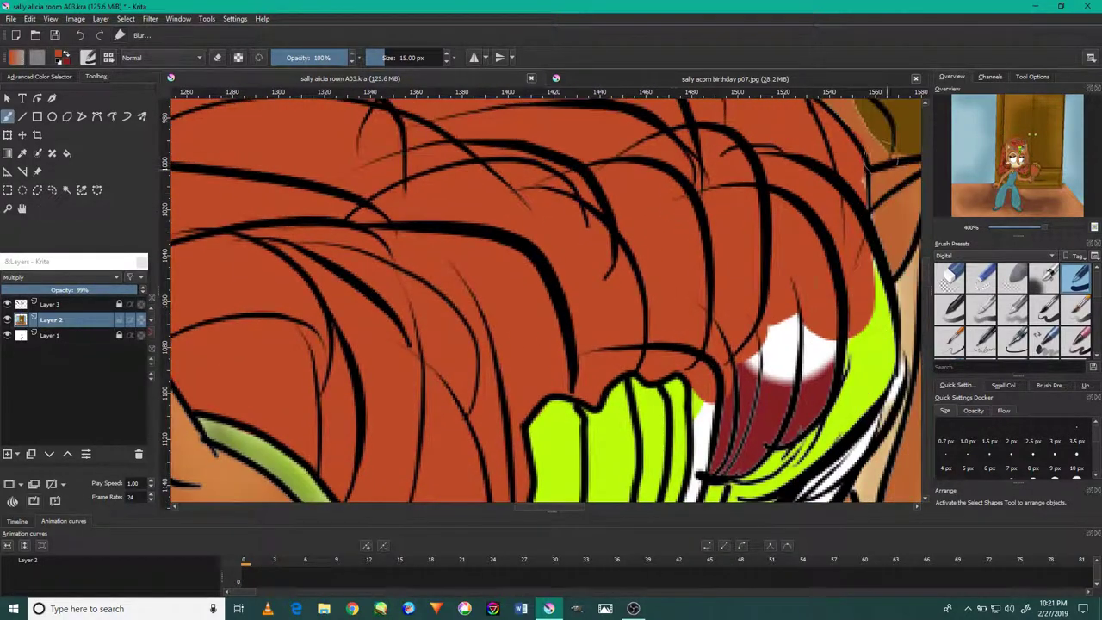
scroll(671, 246, up, 1)
scroll(576, 230, down, 1)
scroll(594, 315, down, 1)
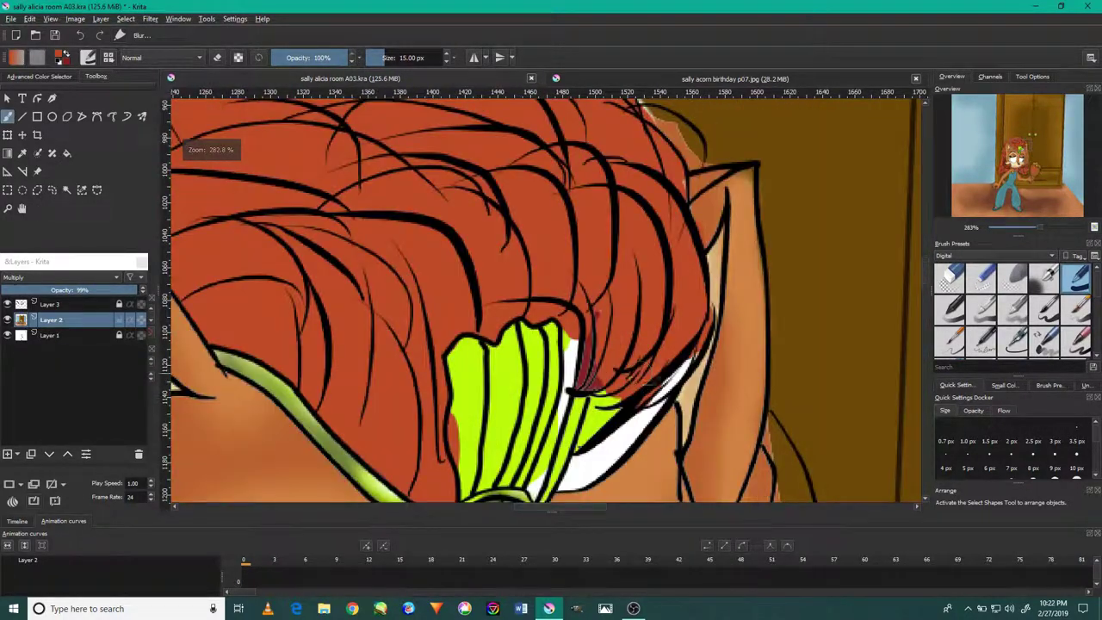
scroll(594, 349, down, 6)
scroll(577, 379, up, 1)
scroll(555, 413, up, 10)
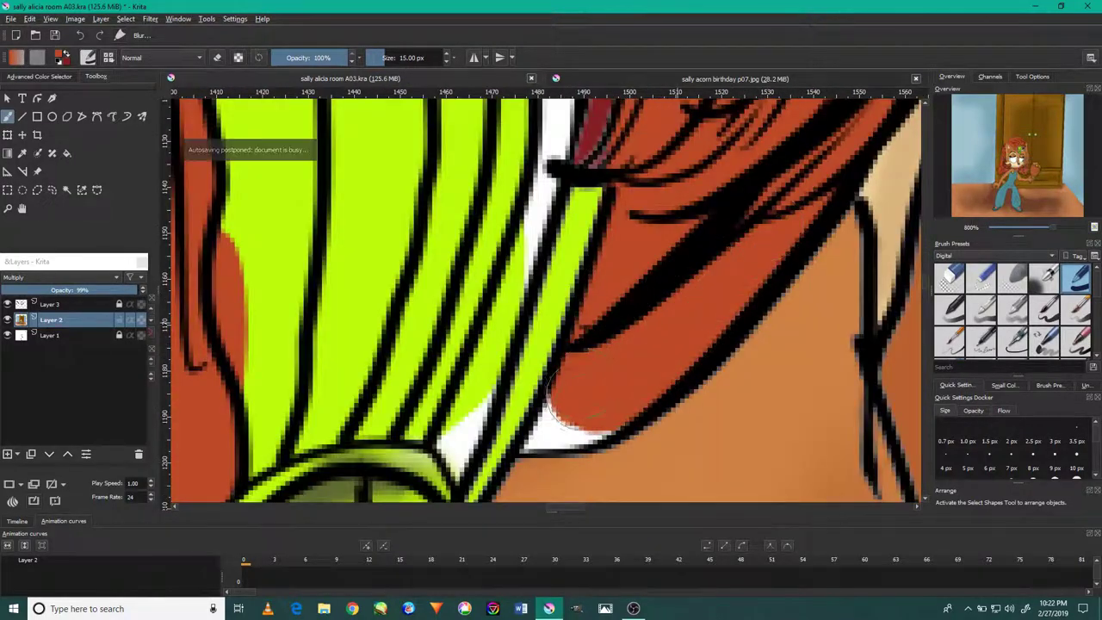
scroll(523, 448, down, 6)
scroll(637, 258, up, 3)
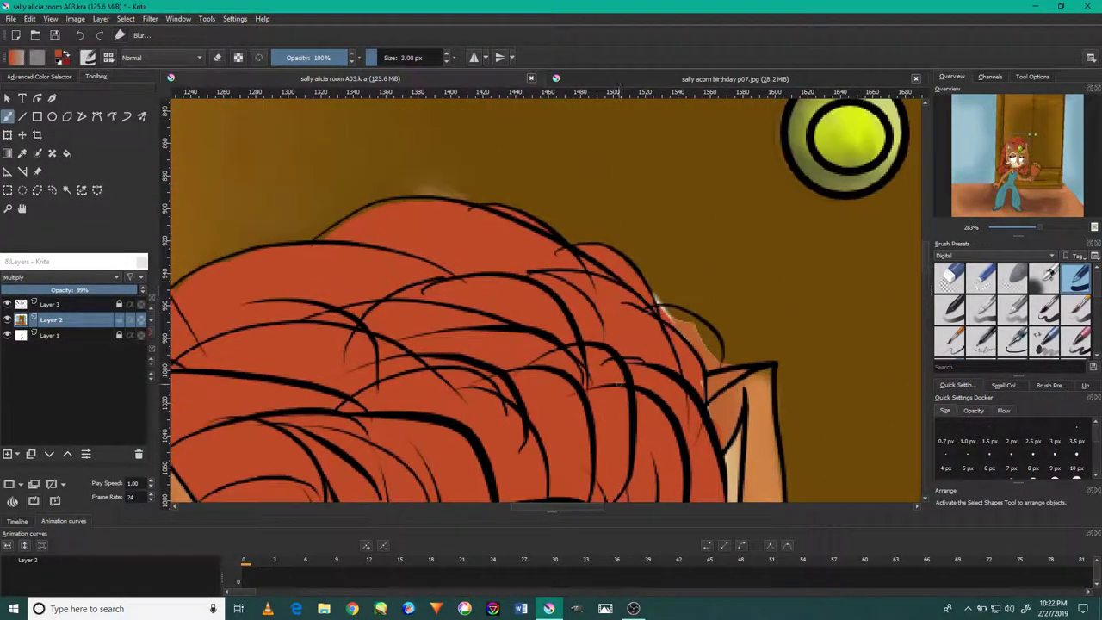
scroll(637, 258, up, 3)
scroll(620, 344, down, 1)
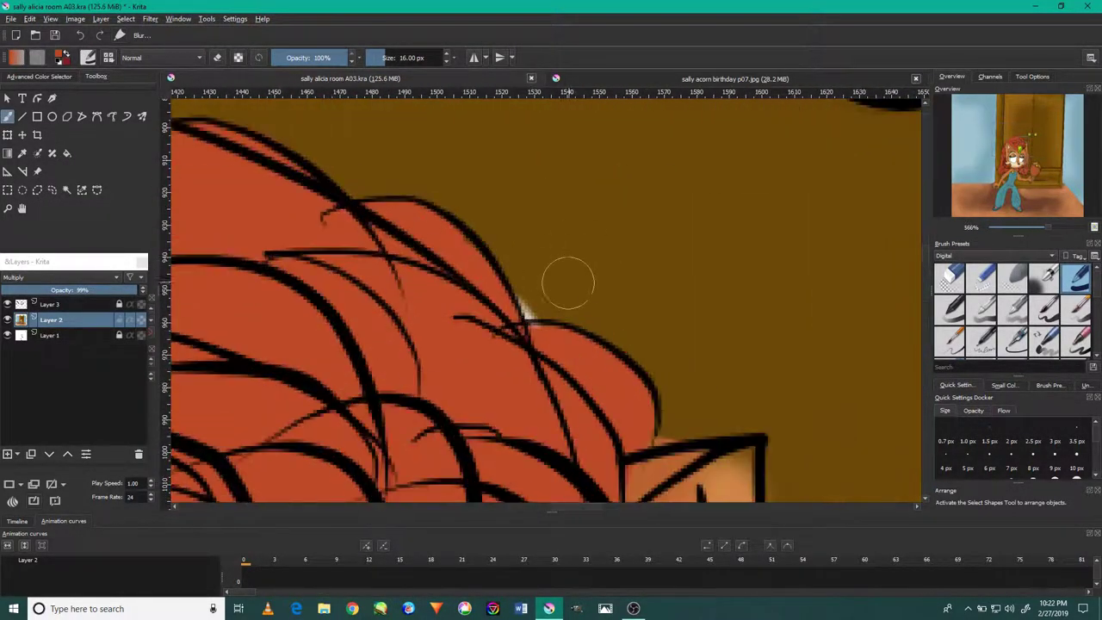
scroll(534, 275, down, 2)
scroll(411, 392, up, 2)
Step: Sample the headband's lime green and retouch the headband and its ball
ctrl+click(411, 391)
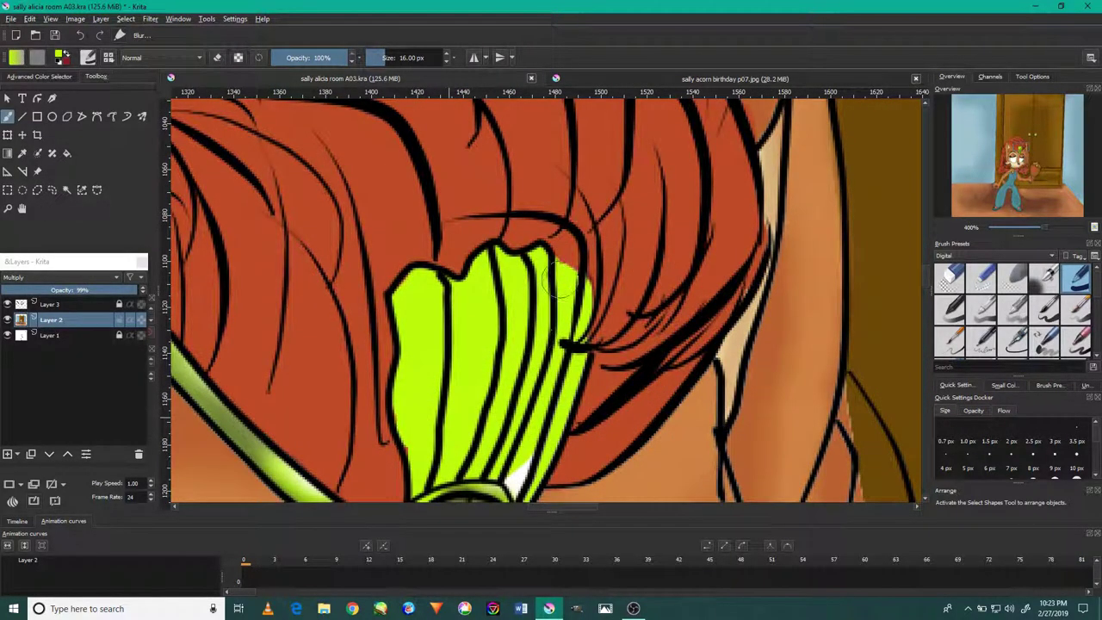
scroll(509, 405, down, 2)
scroll(559, 263, down, 1)
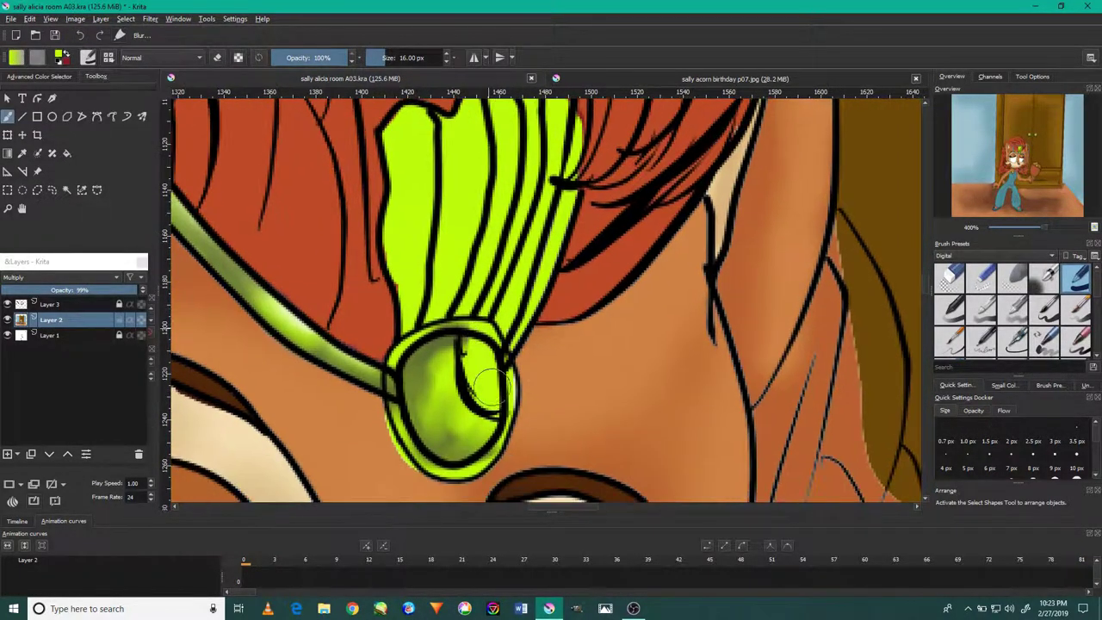
scroll(559, 263, down, 2)
scroll(559, 264, down, 2)
scroll(558, 264, up, 6)
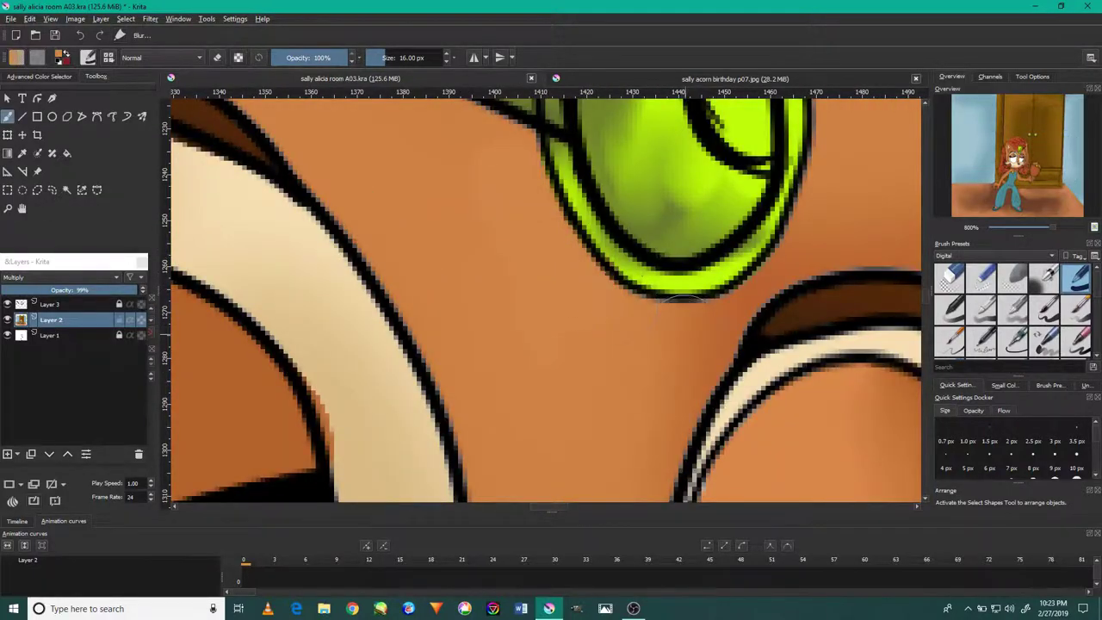
scroll(684, 300, down, 3)
scroll(654, 310, up, 2)
drag(483, 198, 616, 321)
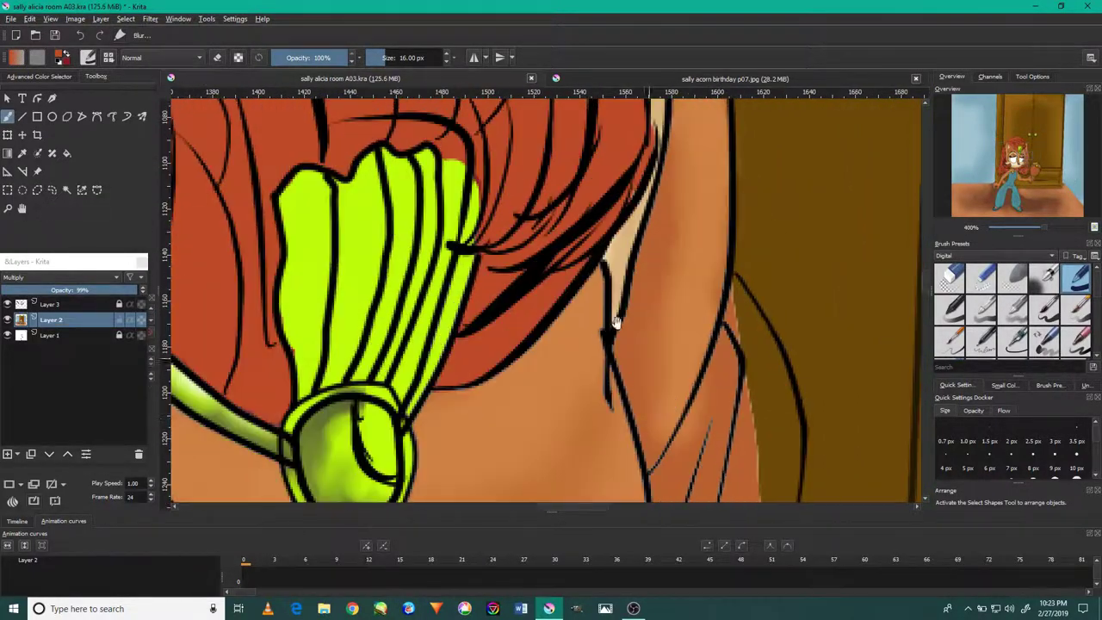
Step: Paint red hair over the skin beside her right ear and the brown background
drag(749, 345, 758, 482)
drag(740, 302, 775, 465)
scroll(688, 393, down, 2)
drag(757, 284, 639, 397)
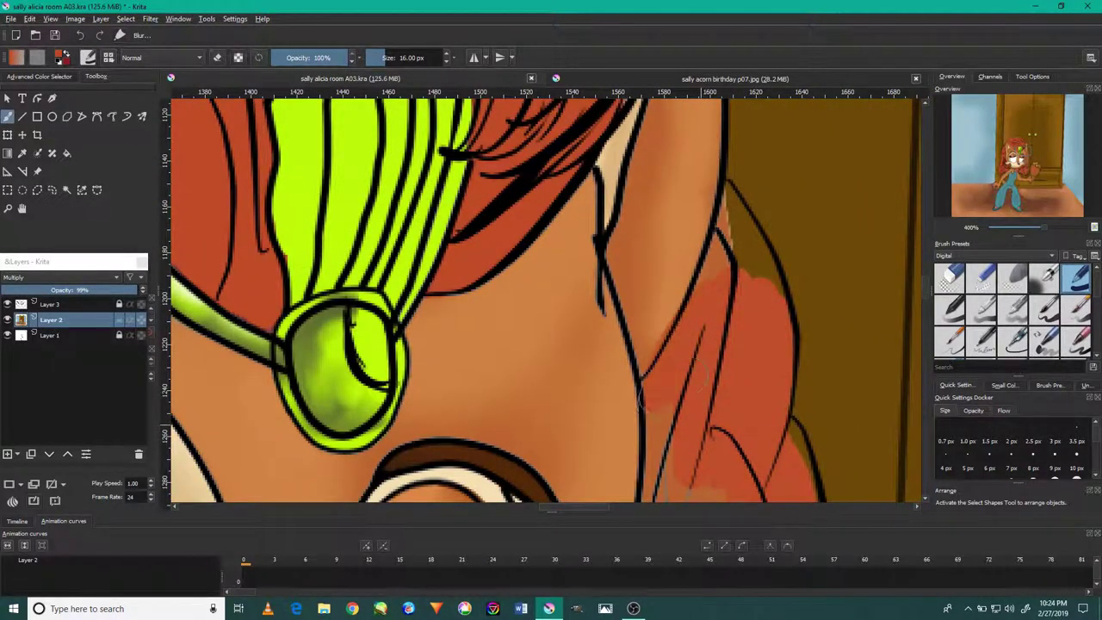
scroll(642, 397, down, 3)
scroll(554, 390, up, 4)
scroll(553, 389, down, 4)
Step: Cover a pale spot in the right-side hair with reddish-orange
scroll(554, 389, up, 1)
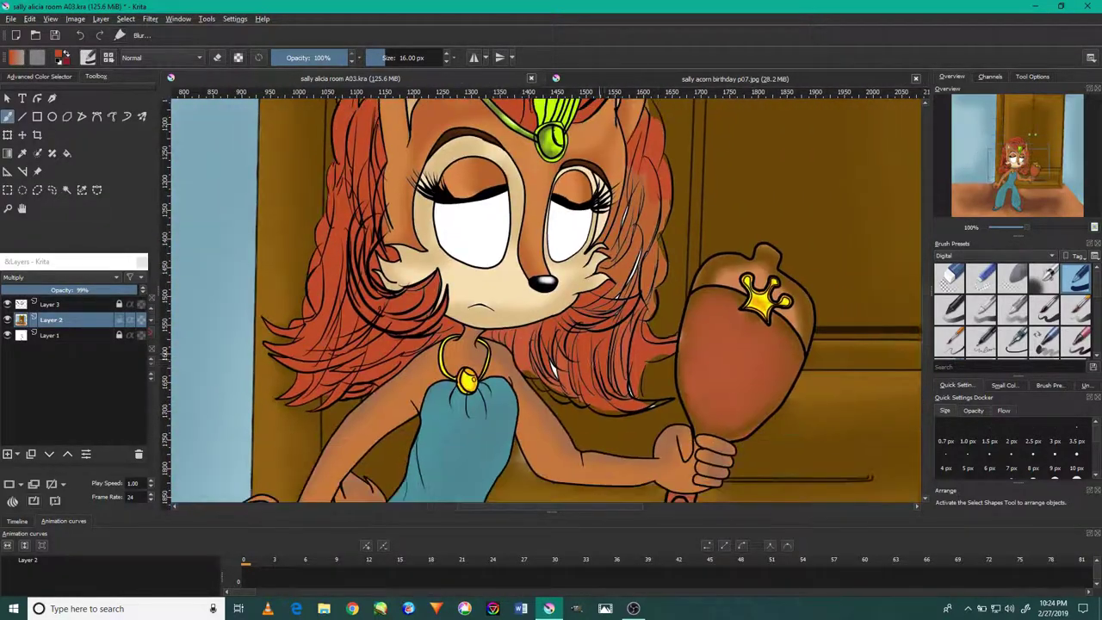
scroll(588, 372, up, 4)
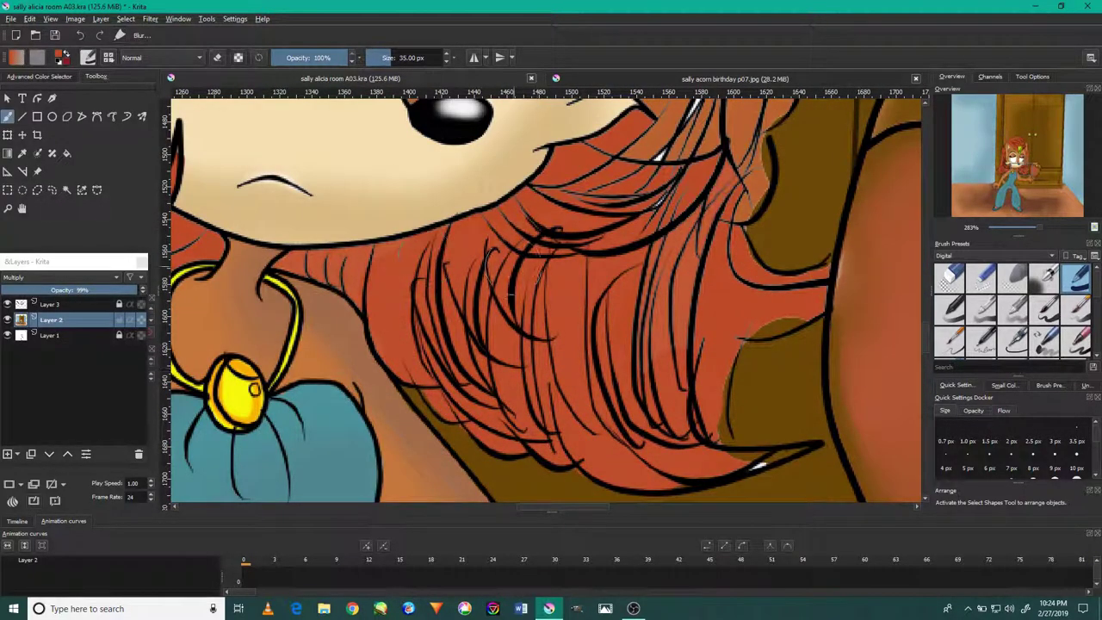
scroll(510, 297, down, 2)
drag(672, 334, 717, 364)
Step: Paint reddish-orange over the white hair highlight beside her face
scroll(716, 363, up, 2)
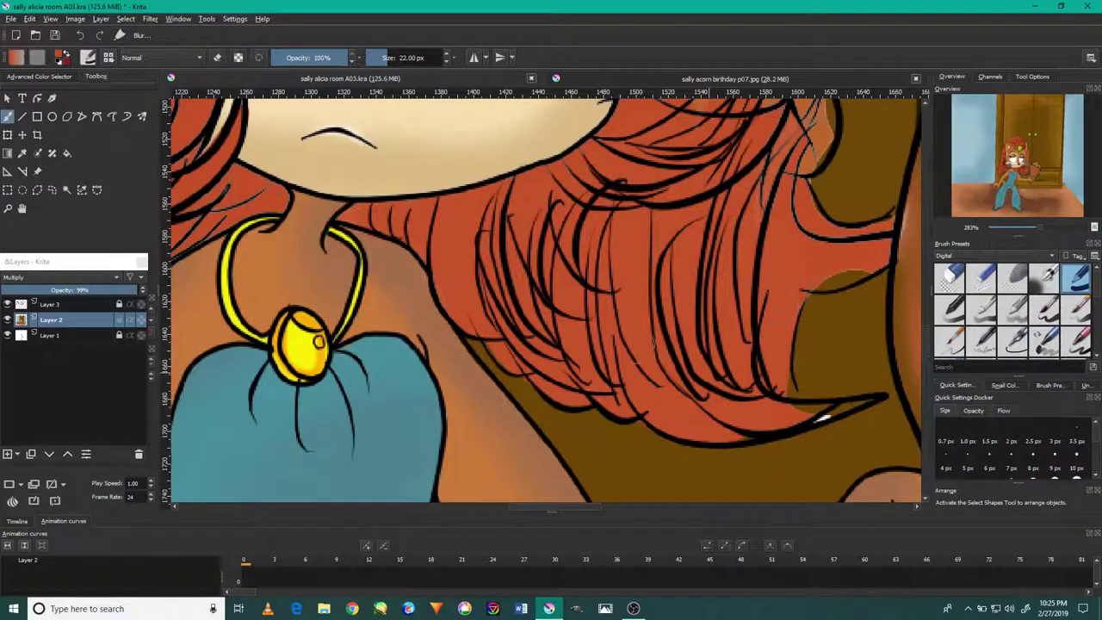
scroll(479, 269, down, 3)
scroll(762, 305, up, 5)
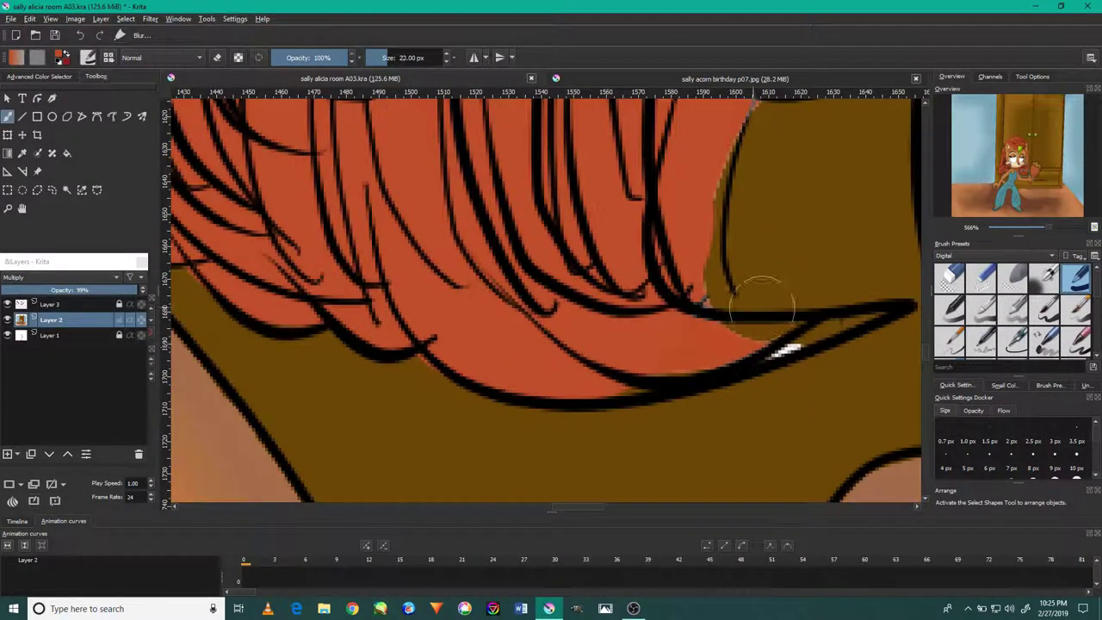
scroll(692, 234, up, 3)
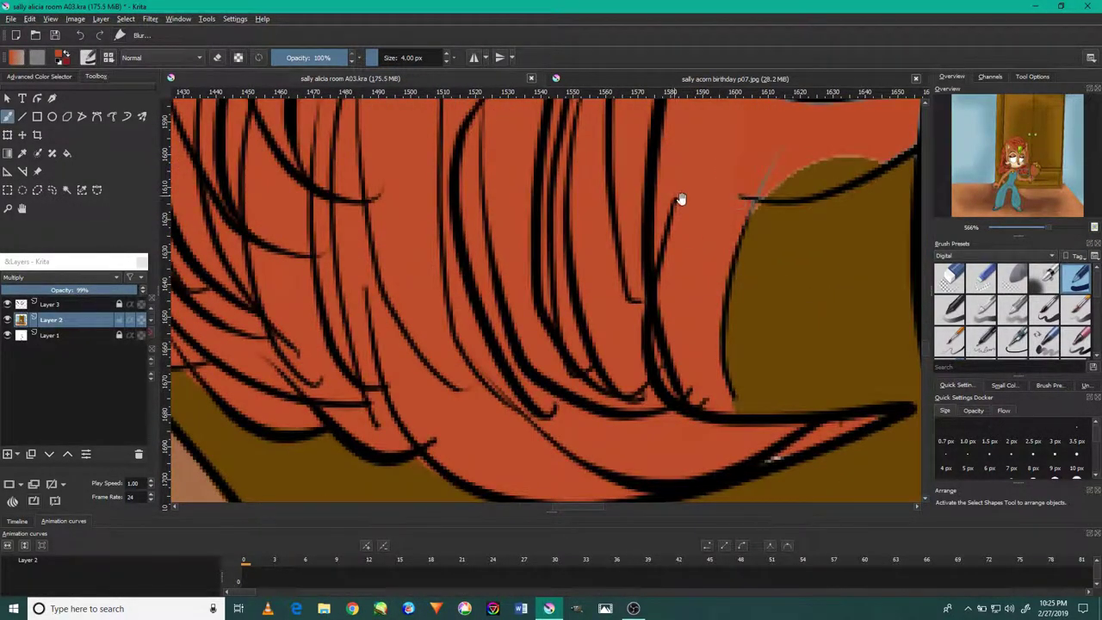
scroll(680, 199, down, 1)
scroll(680, 199, down, 3)
scroll(603, 202, up, 2)
scroll(488, 205, down, 3)
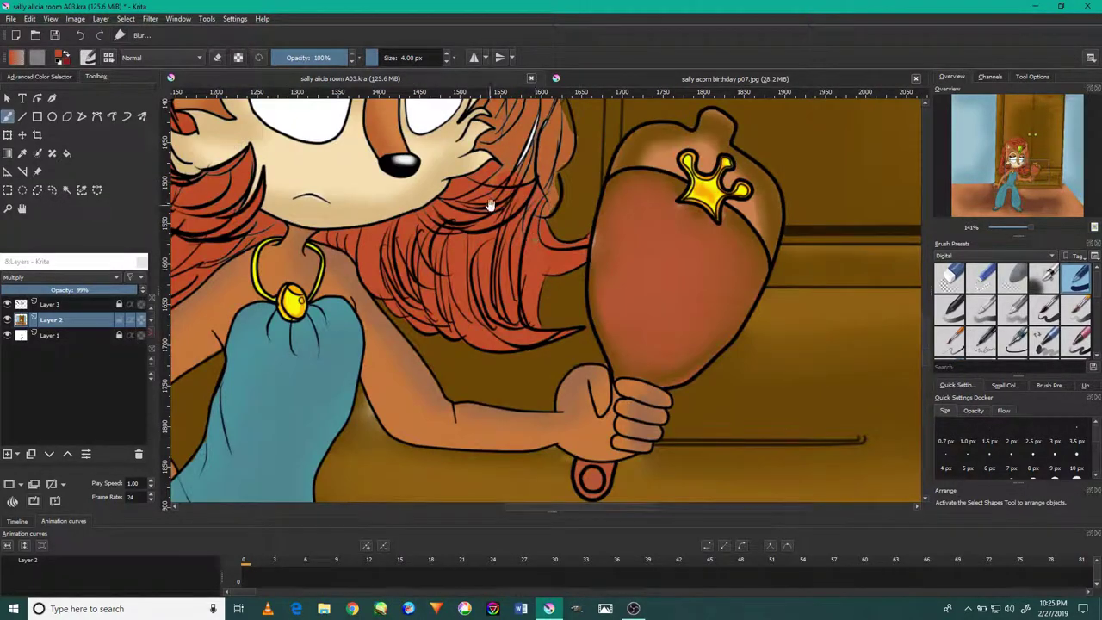
scroll(488, 205, up, 4)
scroll(489, 205, down, 3)
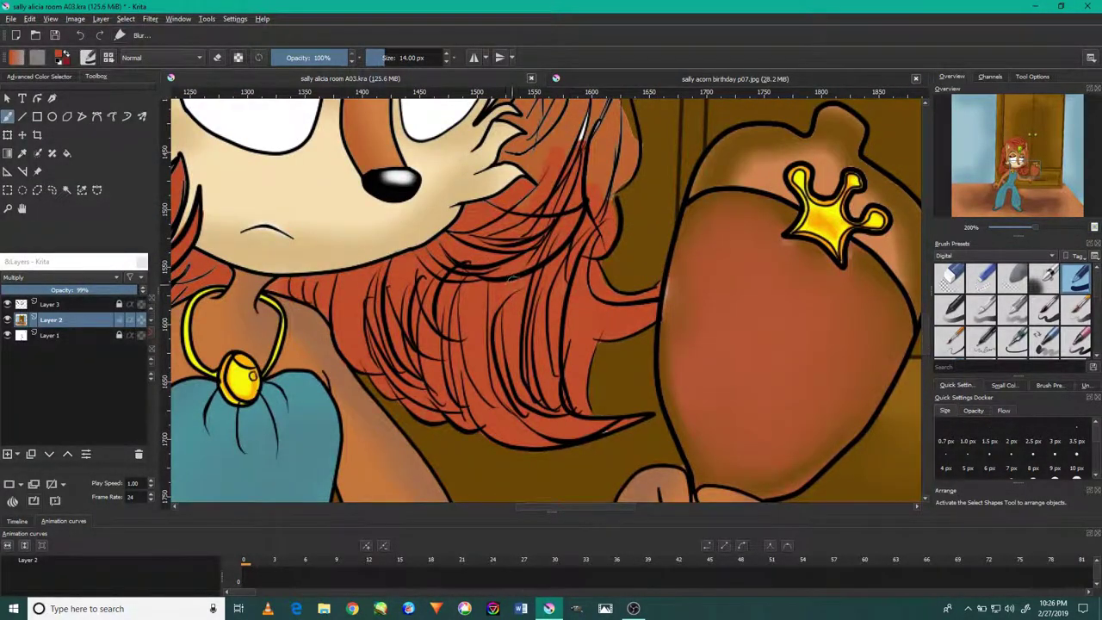
scroll(514, 281, up, 3)
scroll(525, 250, down, 3)
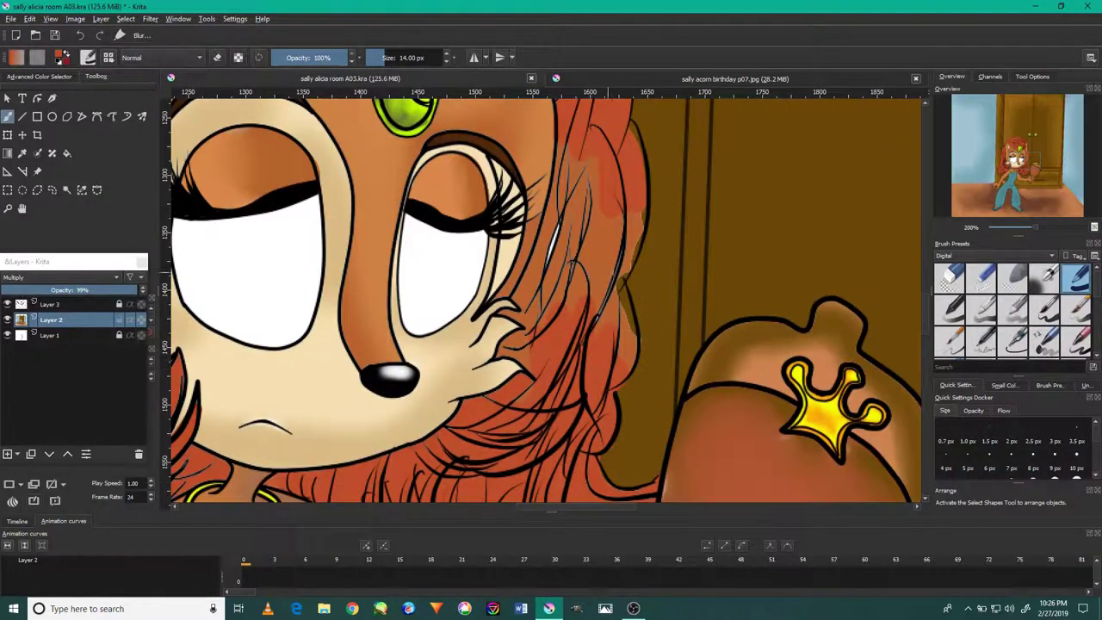
scroll(534, 211, up, 1)
drag(503, 172, 469, 315)
scroll(524, 301, up, 1)
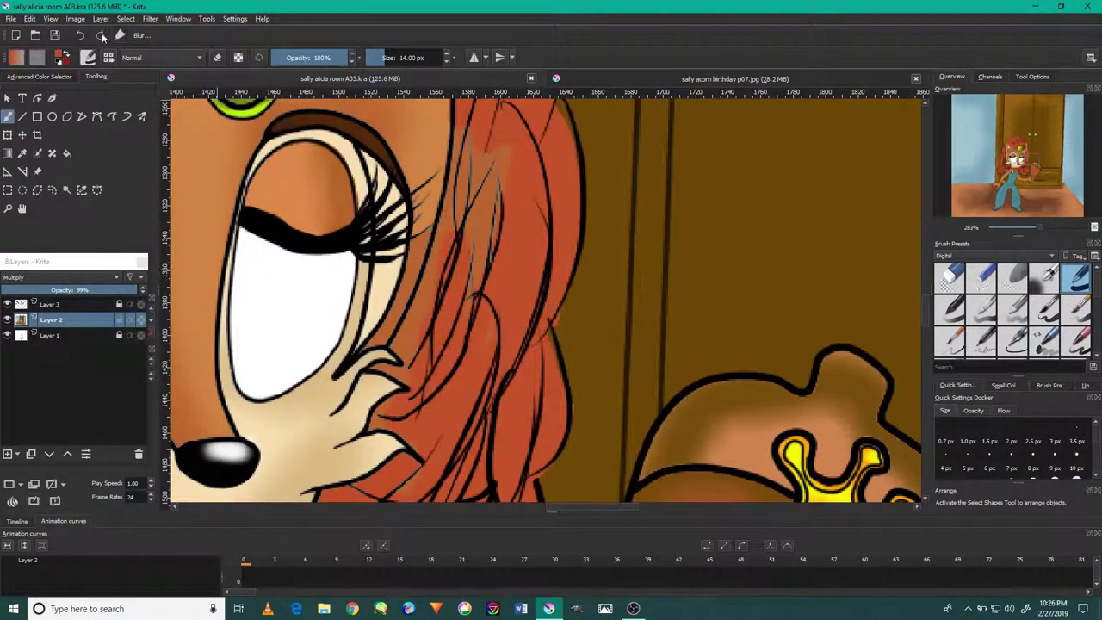
scroll(523, 302, up, 2)
scroll(542, 297, down, 1)
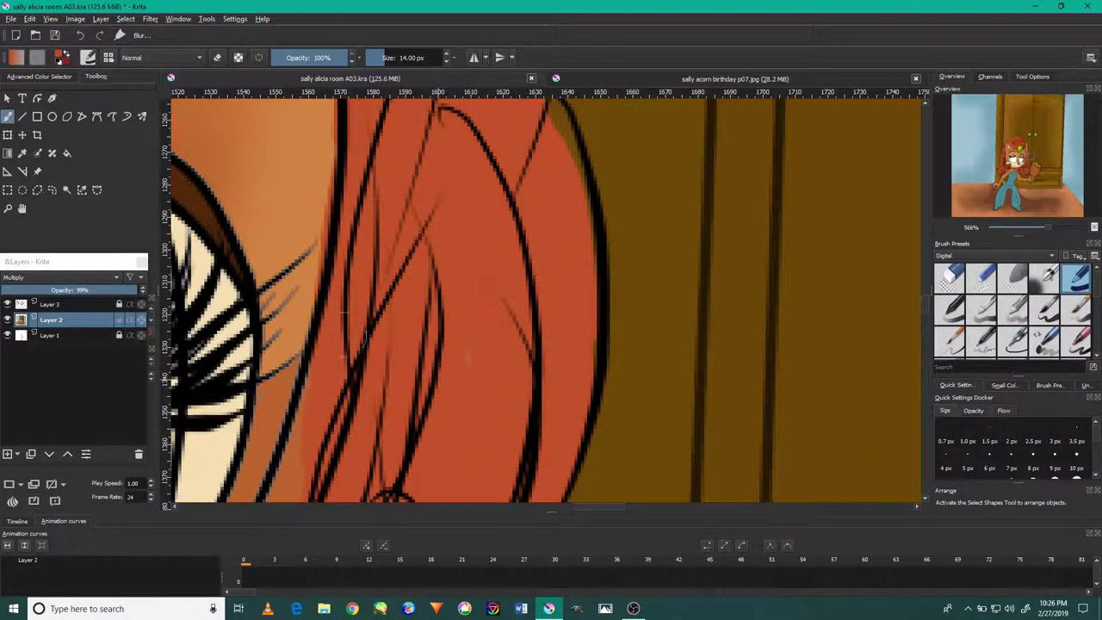
scroll(543, 297, down, 1)
scroll(516, 194, up, 5)
scroll(499, 223, down, 2)
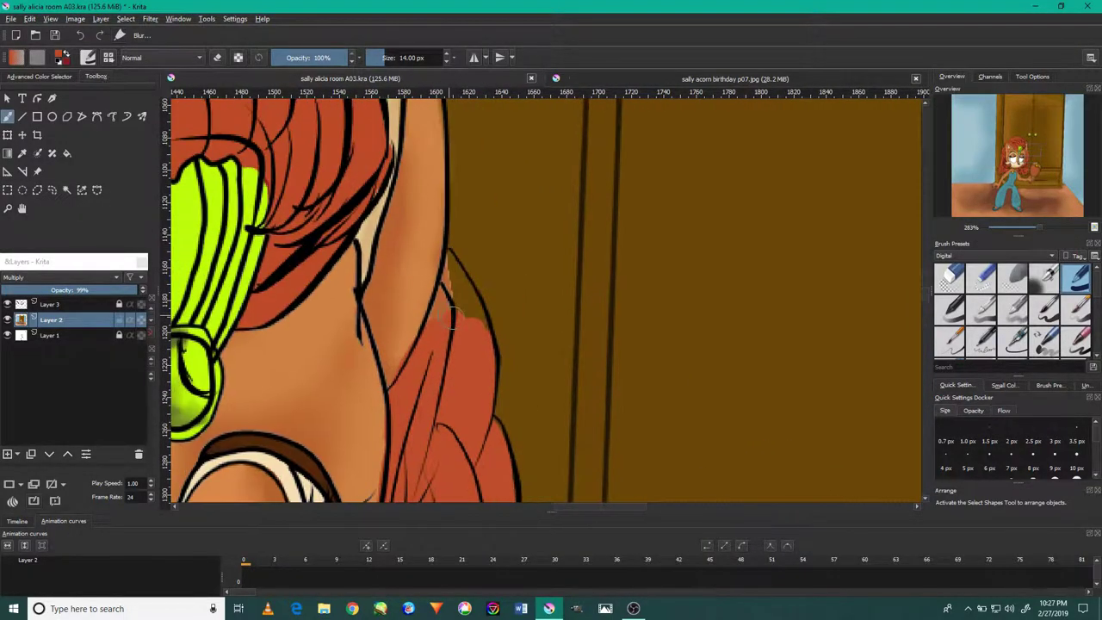
scroll(465, 274, down, 2)
scroll(435, 223, down, 2)
scroll(435, 223, down, 2)
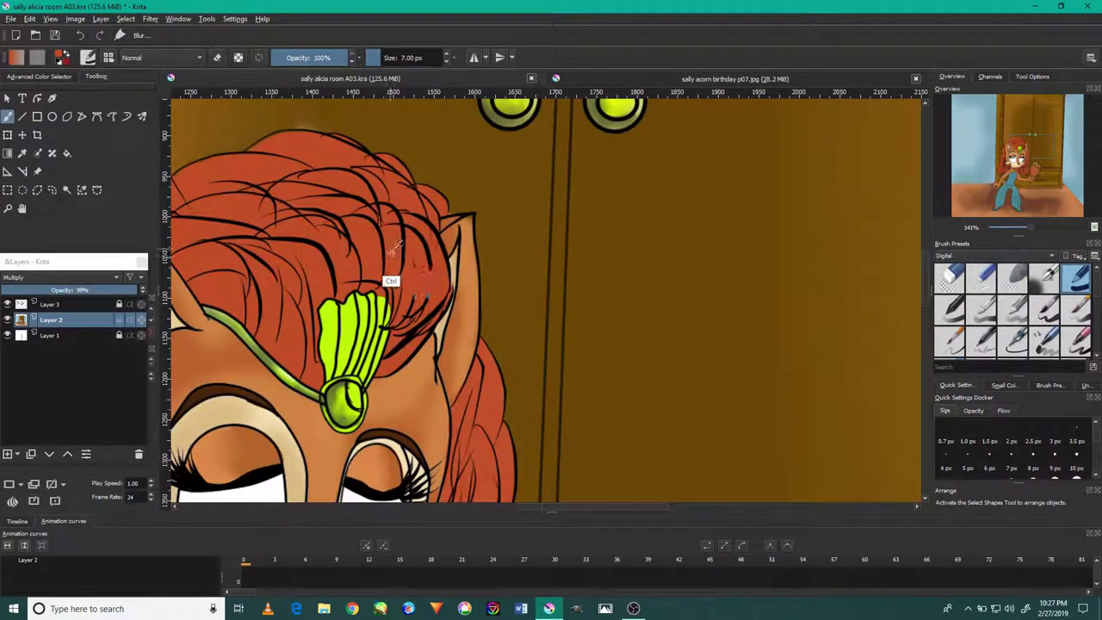
scroll(435, 223, down, 1)
Step: Switch to a much larger brush preset and zoom out to show the character and door
scroll(436, 223, down, 2)
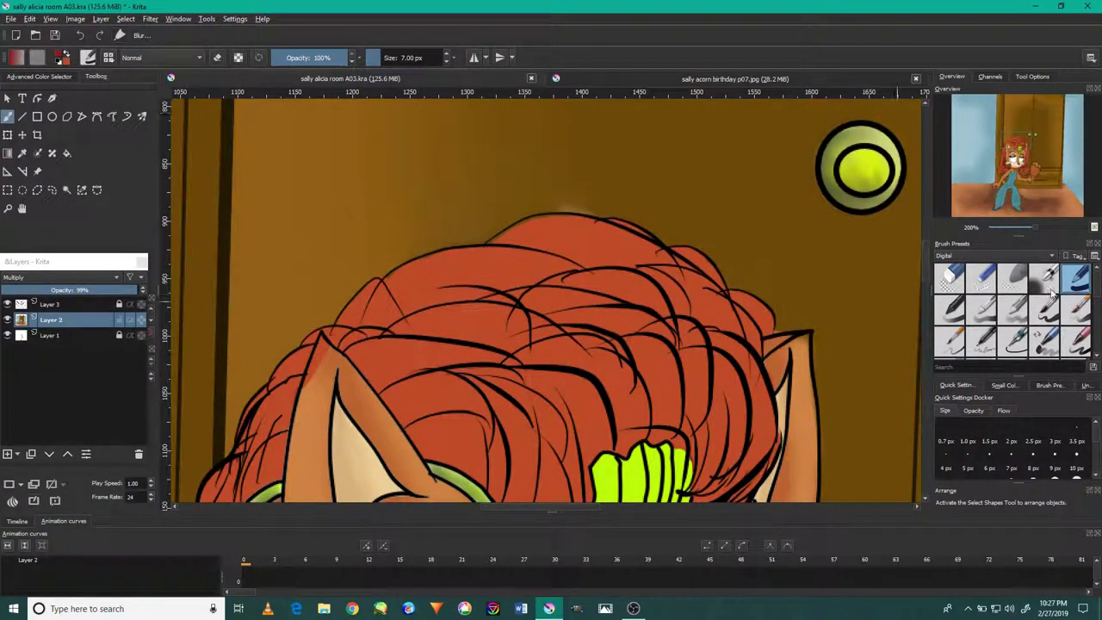
click(1048, 287)
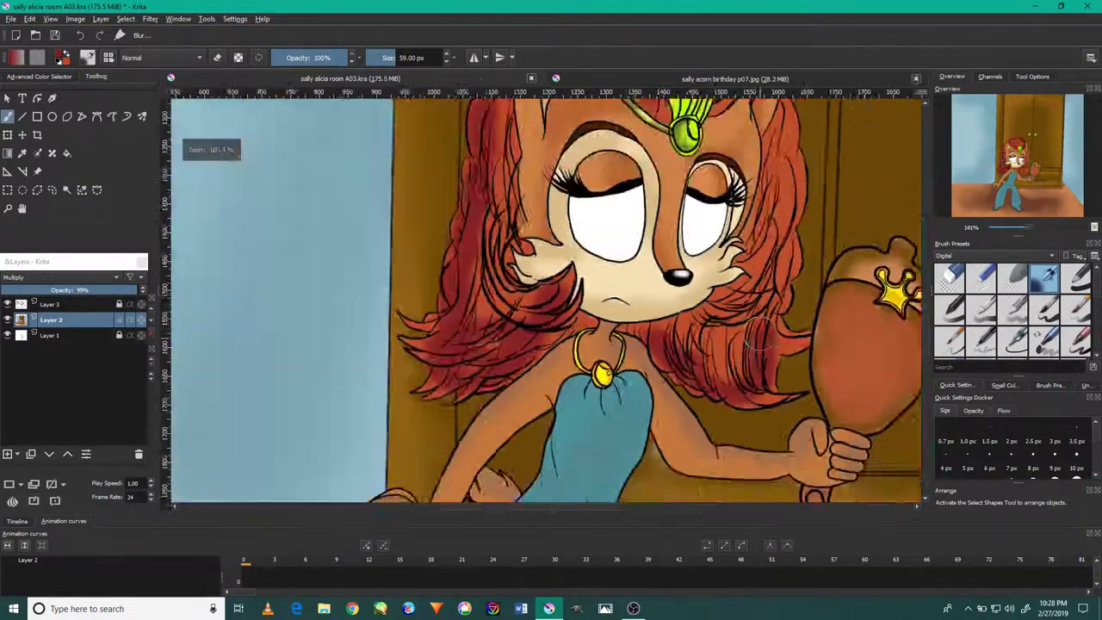
scroll(504, 303, up, 3)
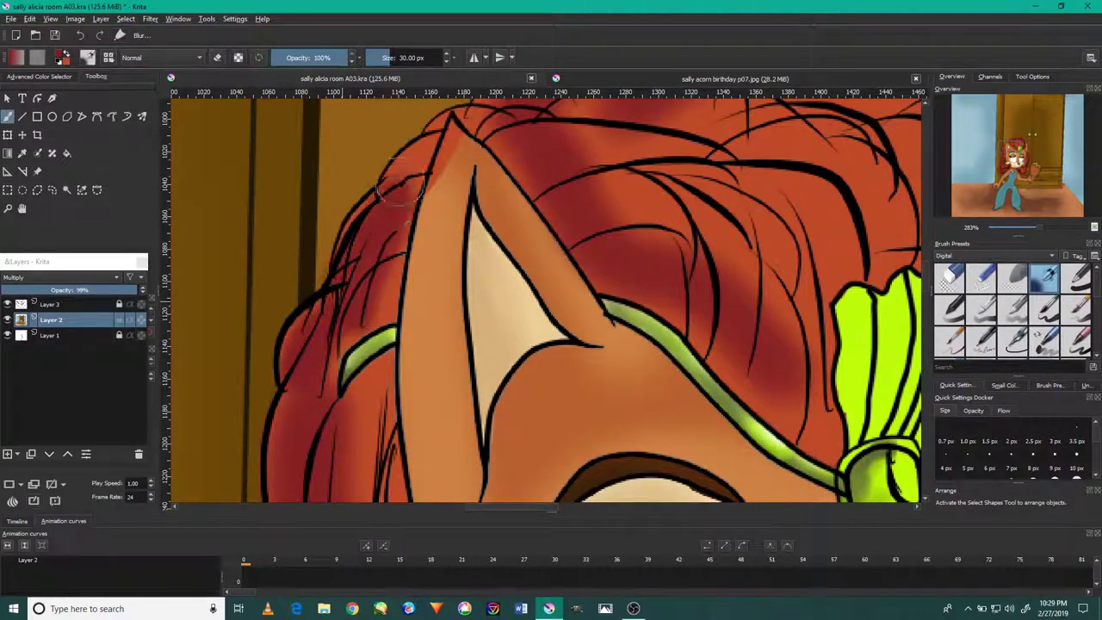
scroll(680, 155, down, 3)
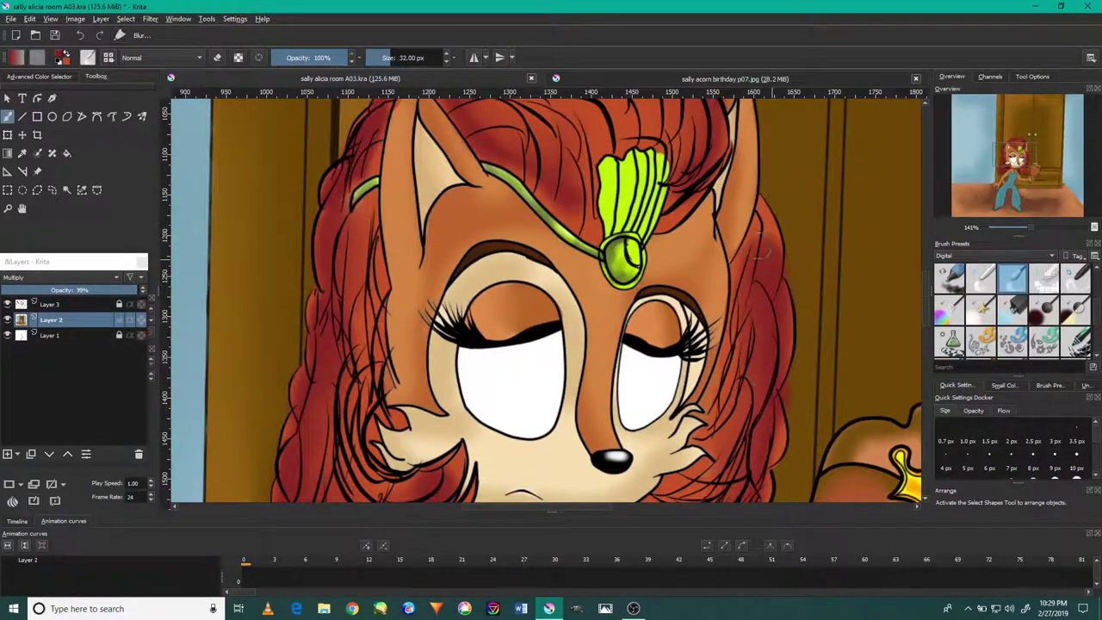
scroll(551, 301, up, 3)
key(minus)
key(minus)
key(minus)
Step: Bring up the Advanced Color Selector colour wheel
click(39, 76)
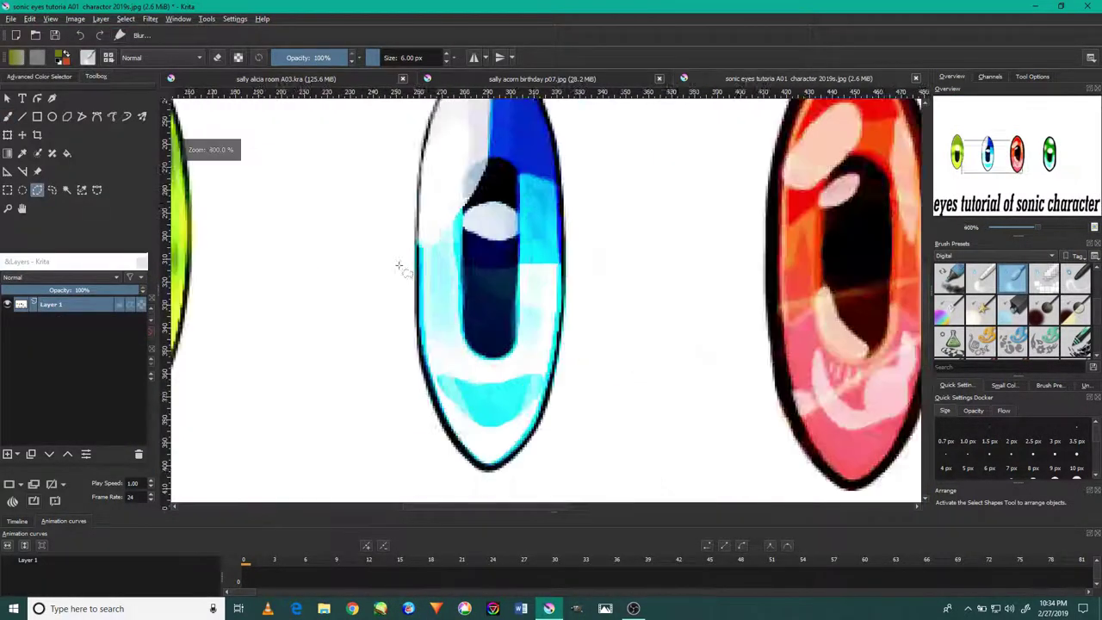
Step: Lasso-select the blue eye in the tutorial image, copy it and paste it into the room drawing
drag(399, 265, 508, 138)
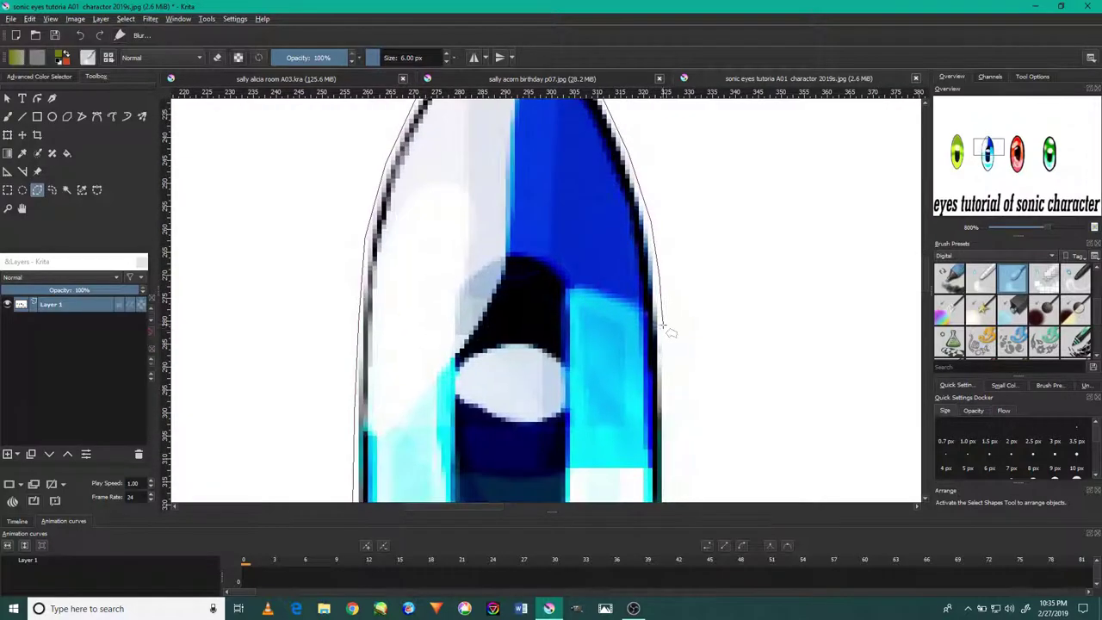
scroll(641, 344, down, 10)
drag(642, 284, 642, 435)
scroll(639, 332, down, 5)
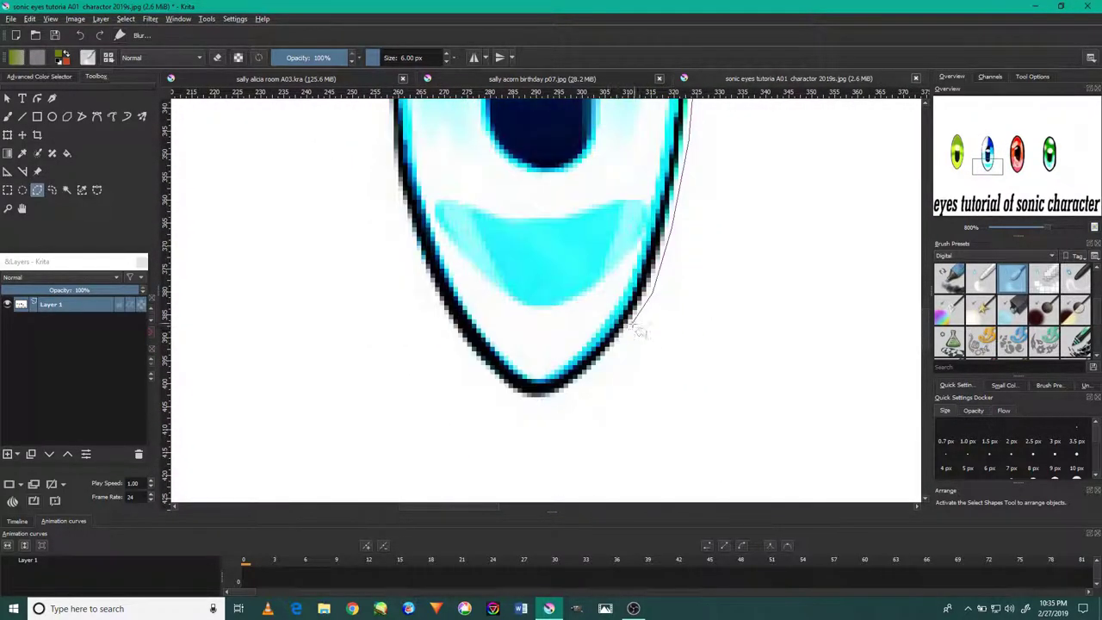
scroll(430, 345, up, 5)
scroll(387, 295, up, 5)
click(30, 18)
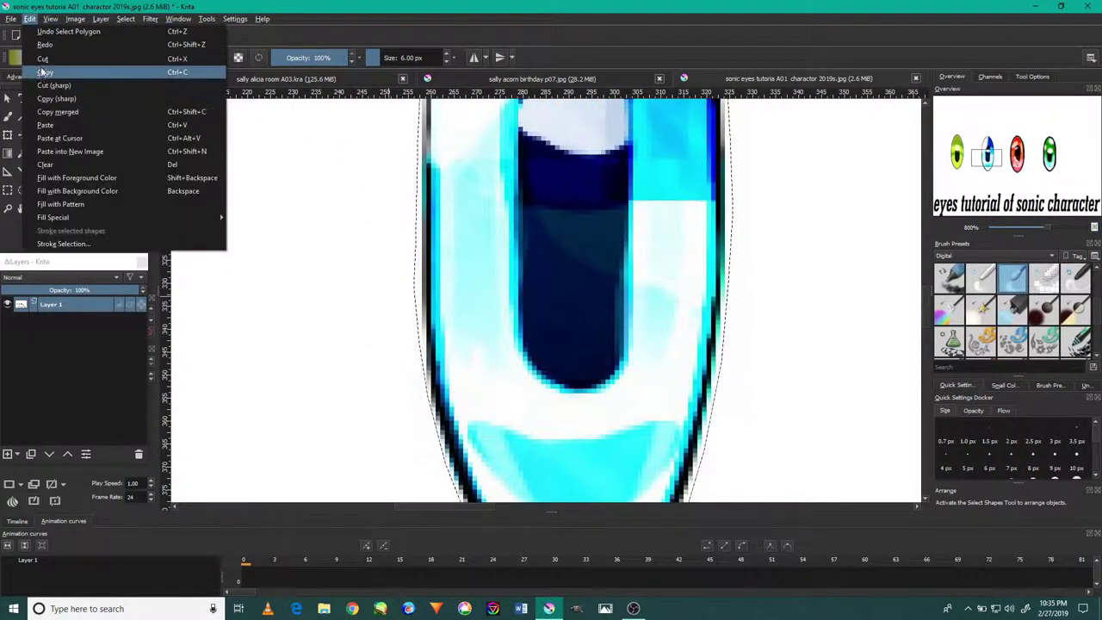
click(45, 125)
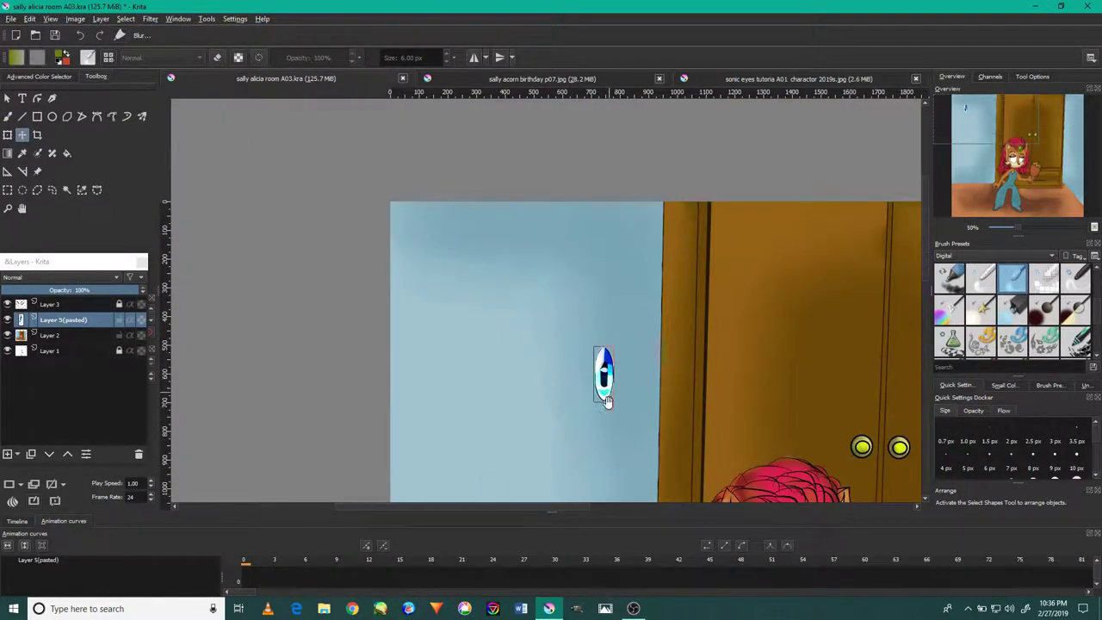
Step: Move the pasted blue eye onto the girl's eye and stretch it taller to fit
scroll(605, 401, up, 5)
drag(602, 370, 714, 336)
key(ctrl+t)
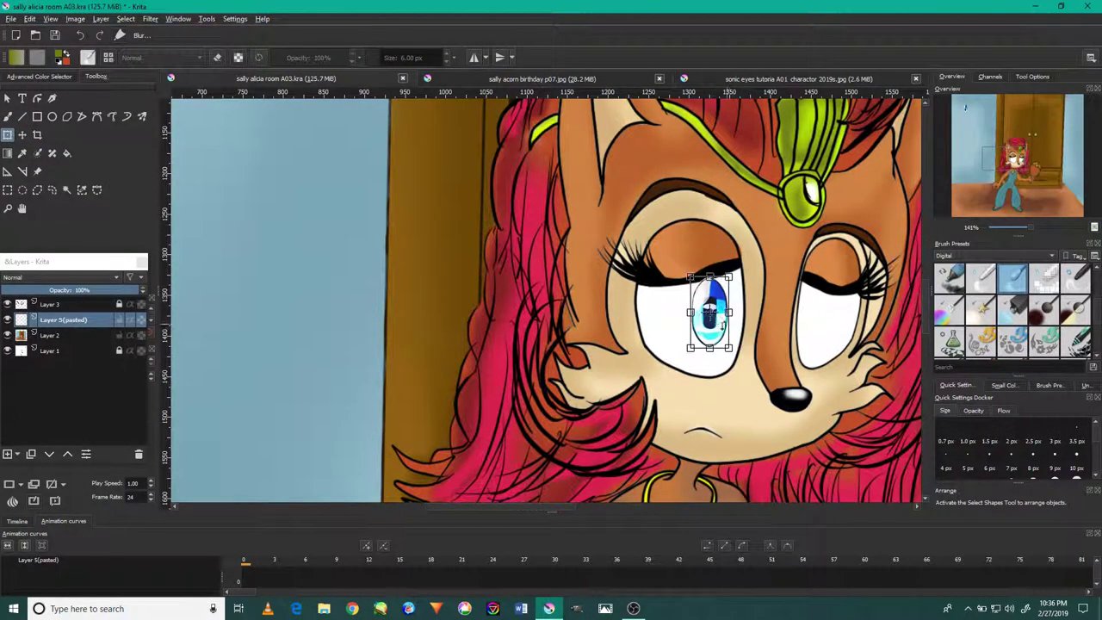
drag(741, 298, 743, 271)
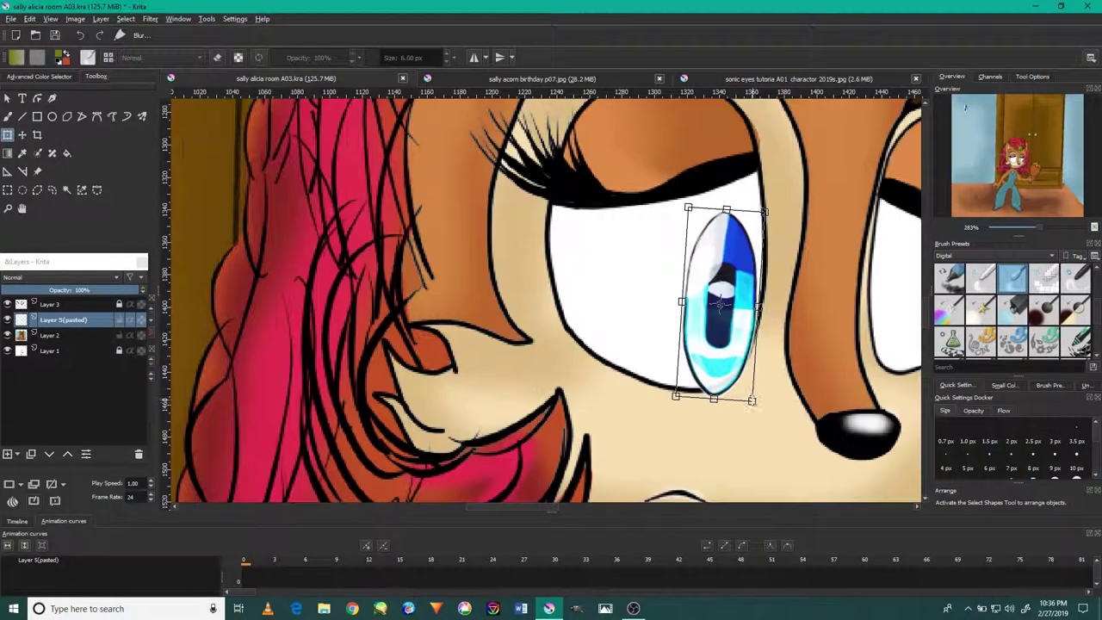
scroll(719, 297, up, 3)
scroll(654, 250, down, 1)
scroll(517, 267, down, 2)
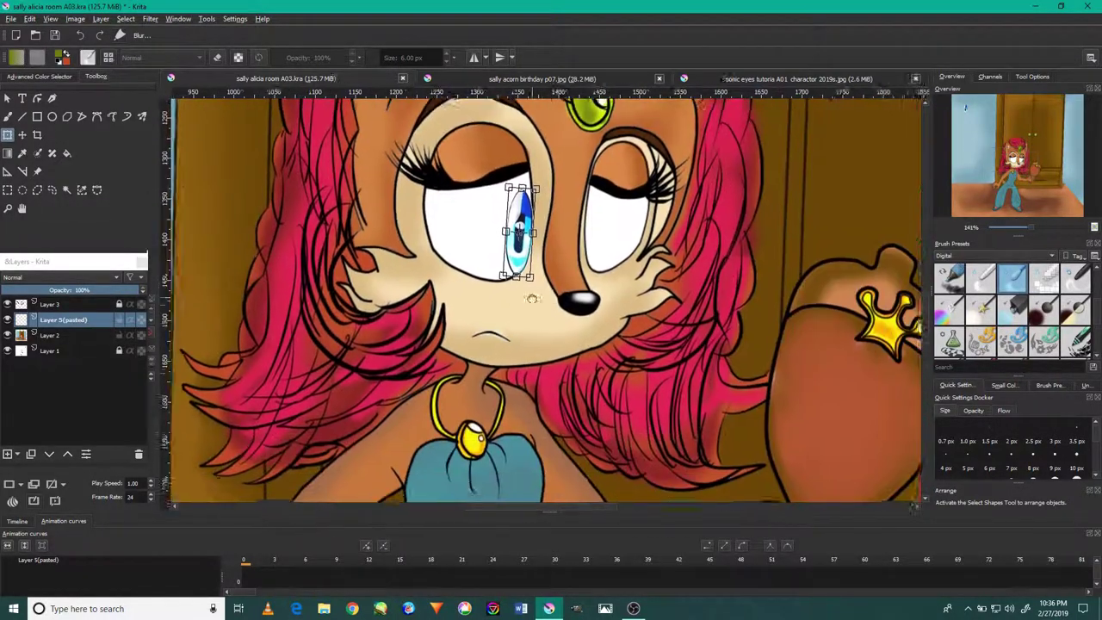
Step: Copy the placed eye and paste a second copy onto Layer 6 for her other eye
click(8, 190)
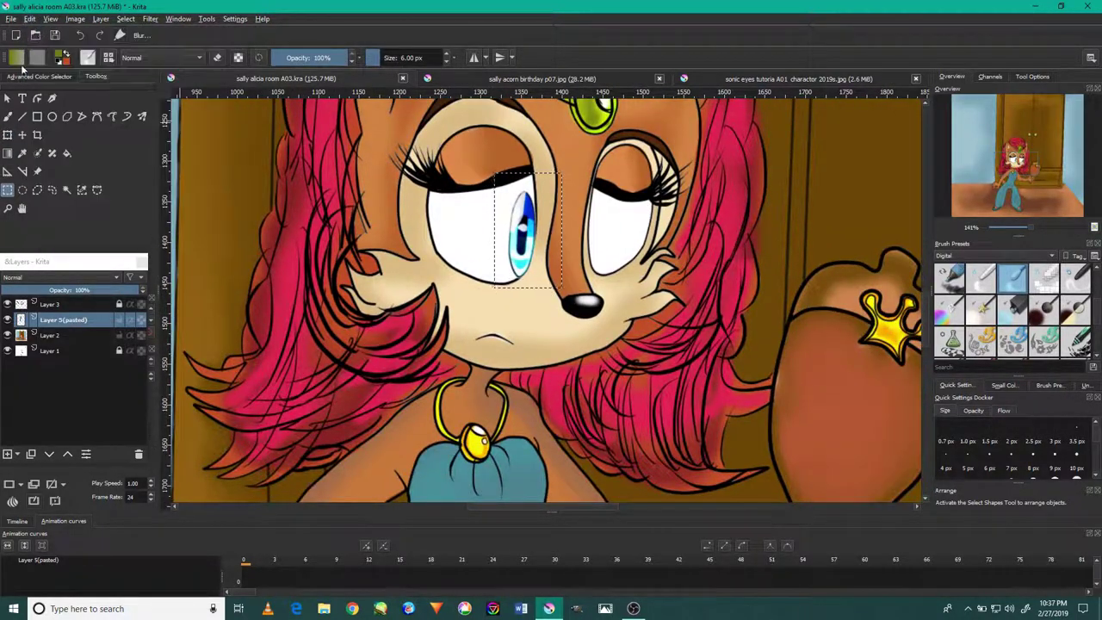
click(82, 35)
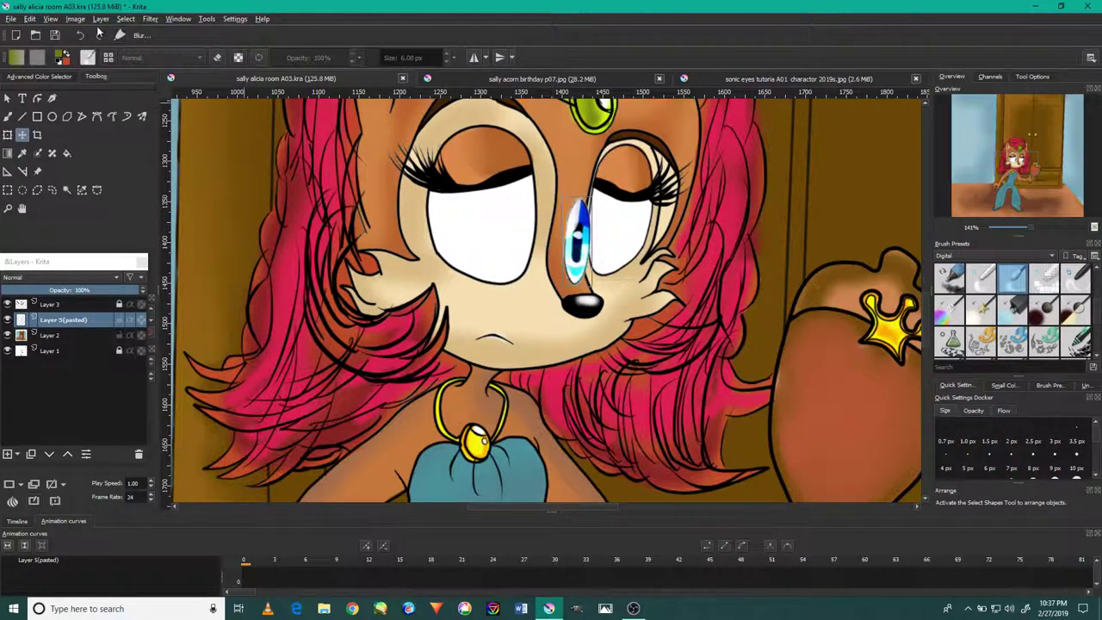
click(99, 35)
key(ctrl+v)
scroll(601, 243, up, 3)
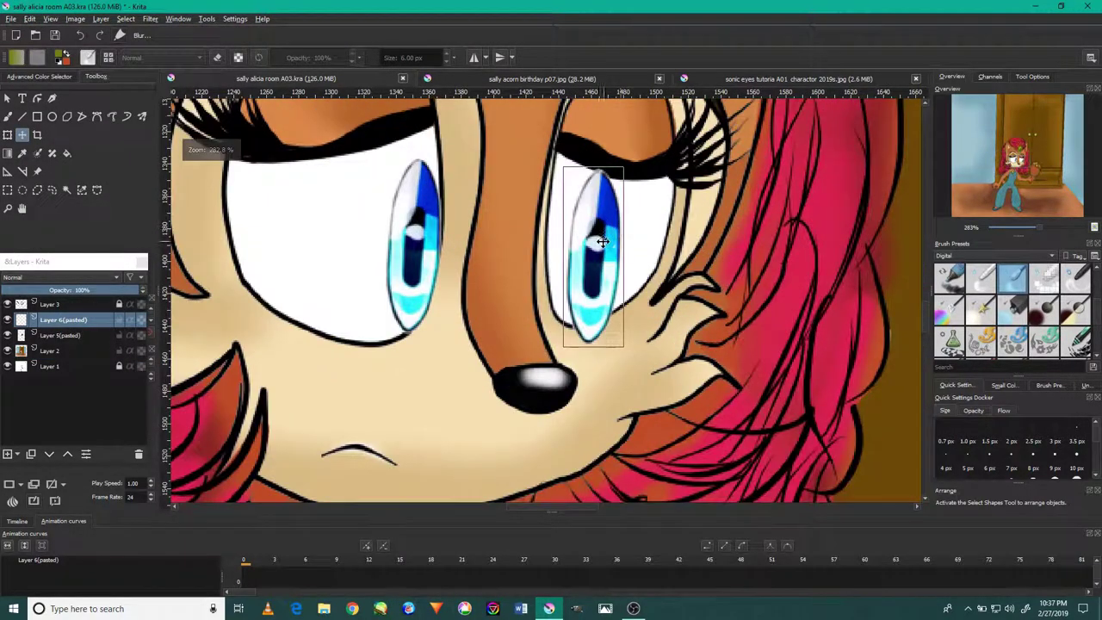
scroll(613, 249, down, 2)
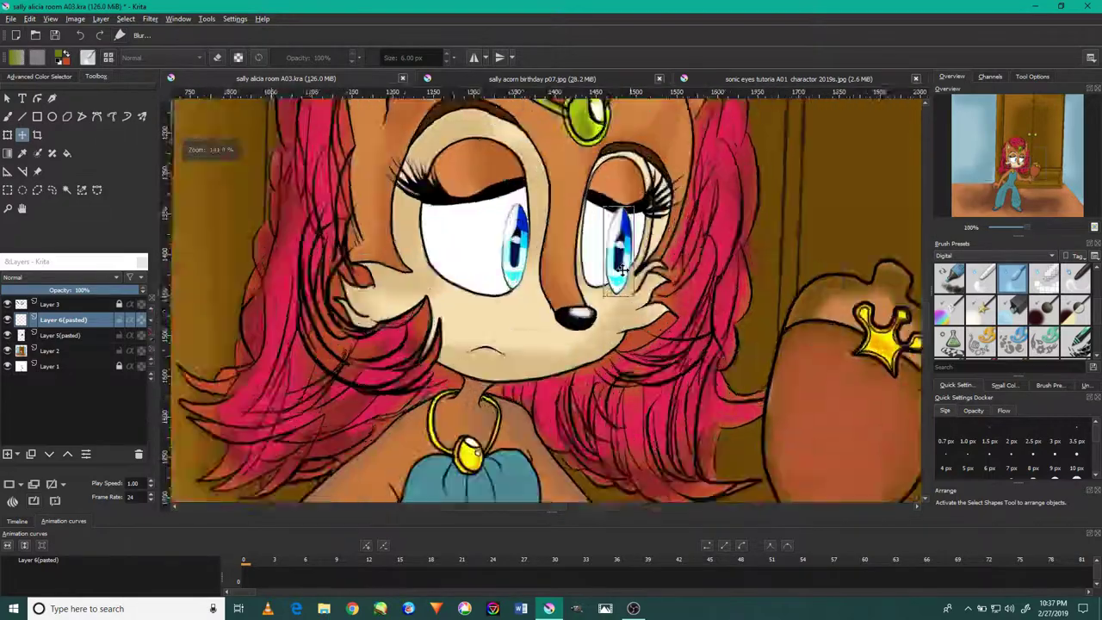
scroll(615, 241, down, 1)
scroll(618, 233, down, 1)
scroll(617, 234, up, 4)
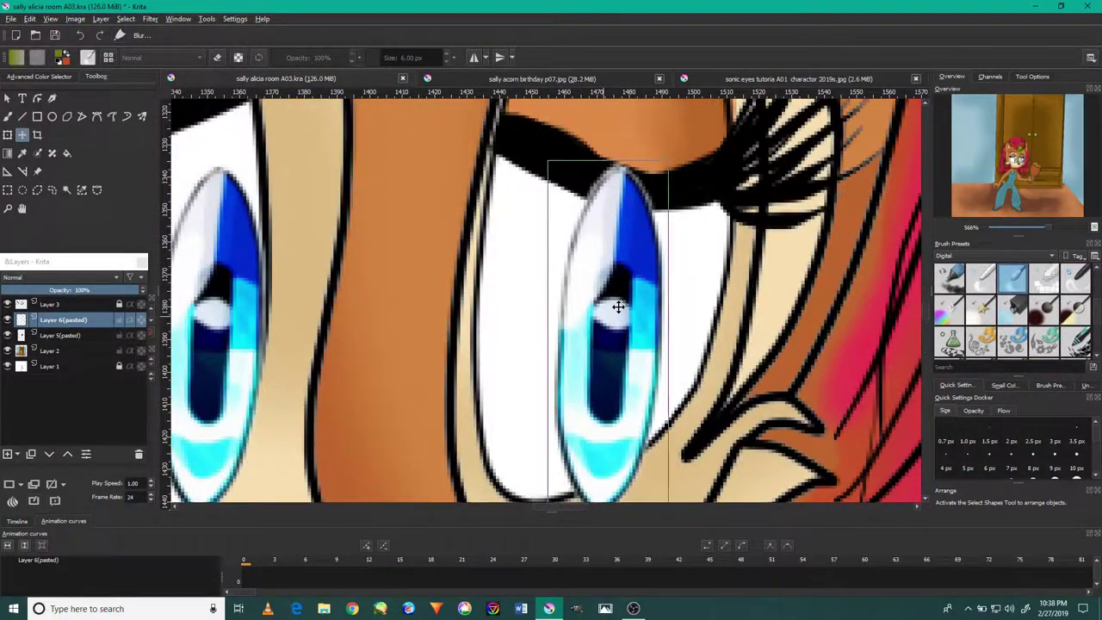
scroll(615, 308, down, 2)
scroll(634, 181, down, 1)
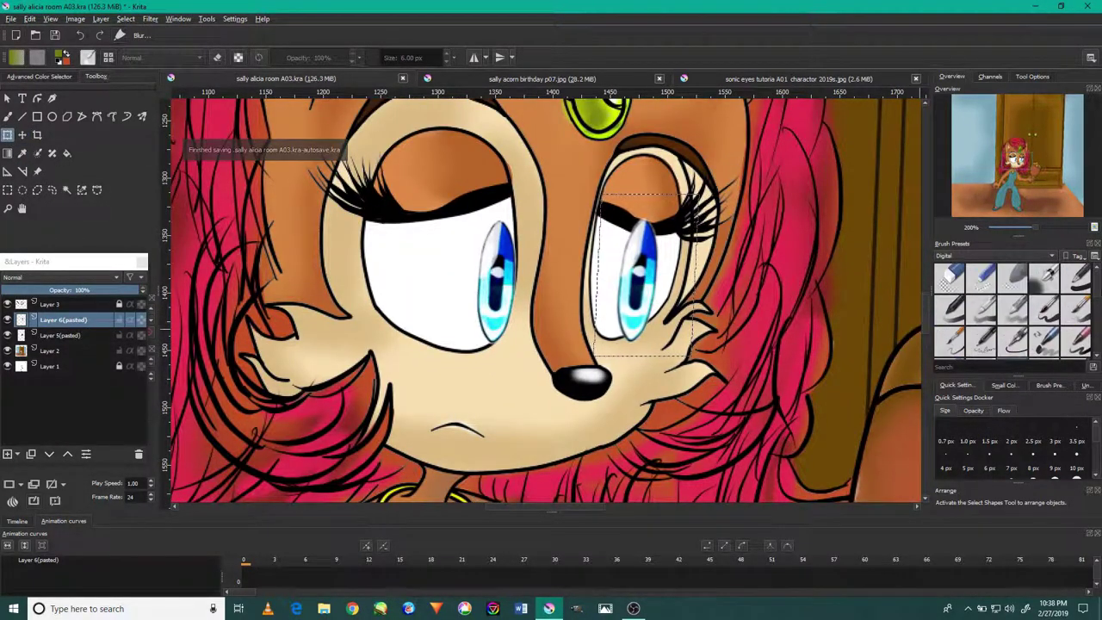
click(126, 19)
Step: Deselect and erase the stray parts of the left blue iris on the first pasted eye layer
click(142, 43)
key(e)
scroll(624, 251, up, 3)
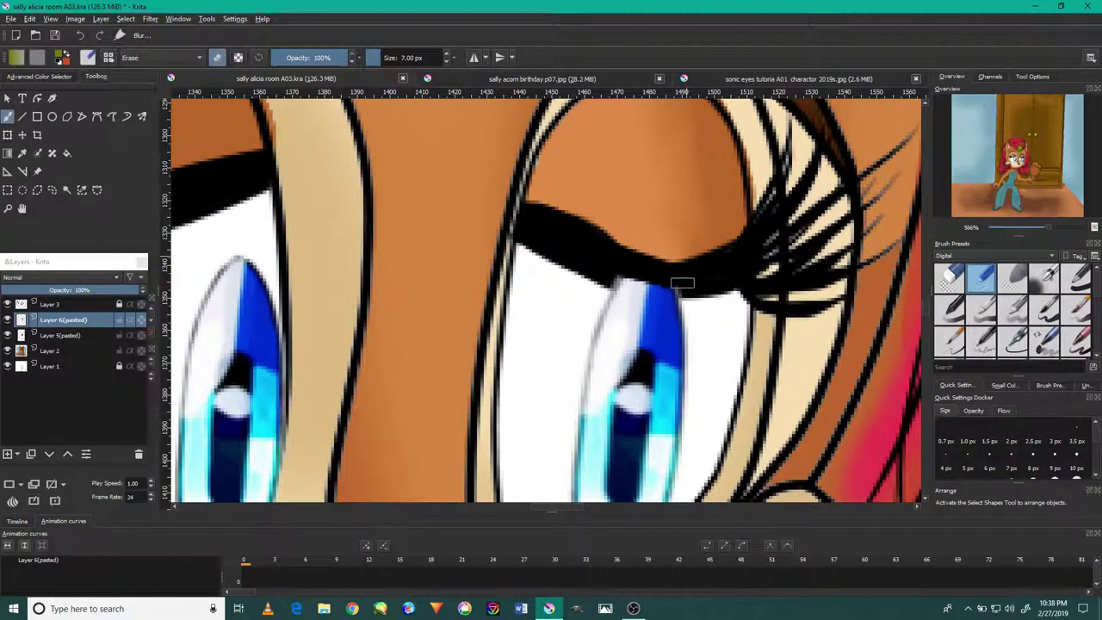
scroll(710, 285, down, 3)
scroll(698, 323, up, 3)
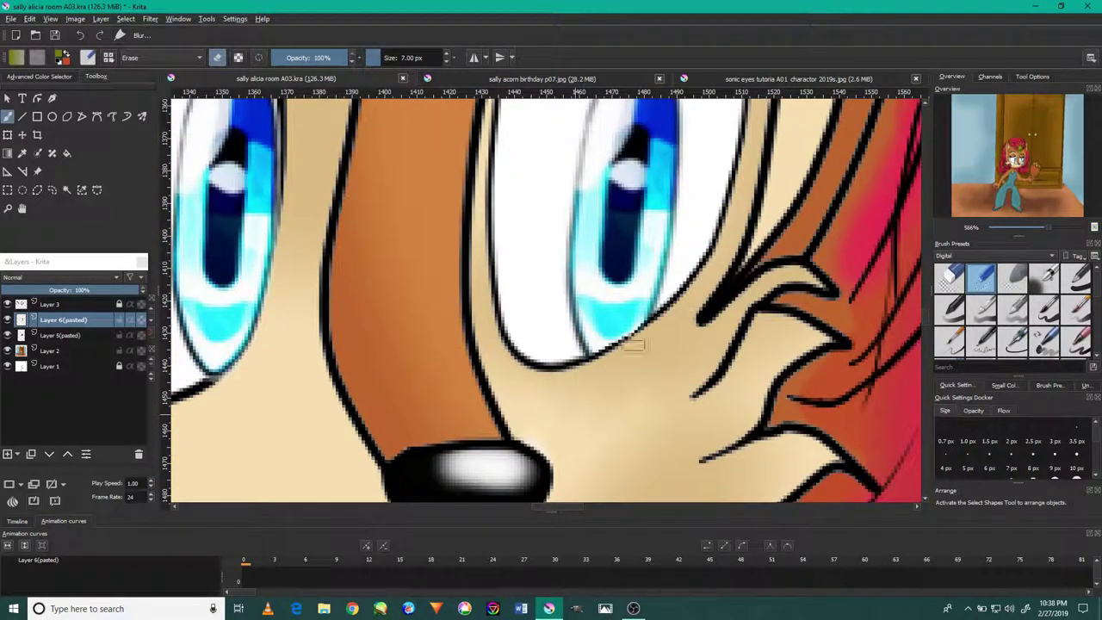
scroll(634, 345, down, 2)
scroll(516, 374, up, 1)
key(Page_Down)
mouse_move(534, 112)
mouse_down()
mouse_move(569, 276)
mouse_move(561, 245)
mouse_up()
scroll(565, 243, up, 2)
scroll(492, 341, down, 3)
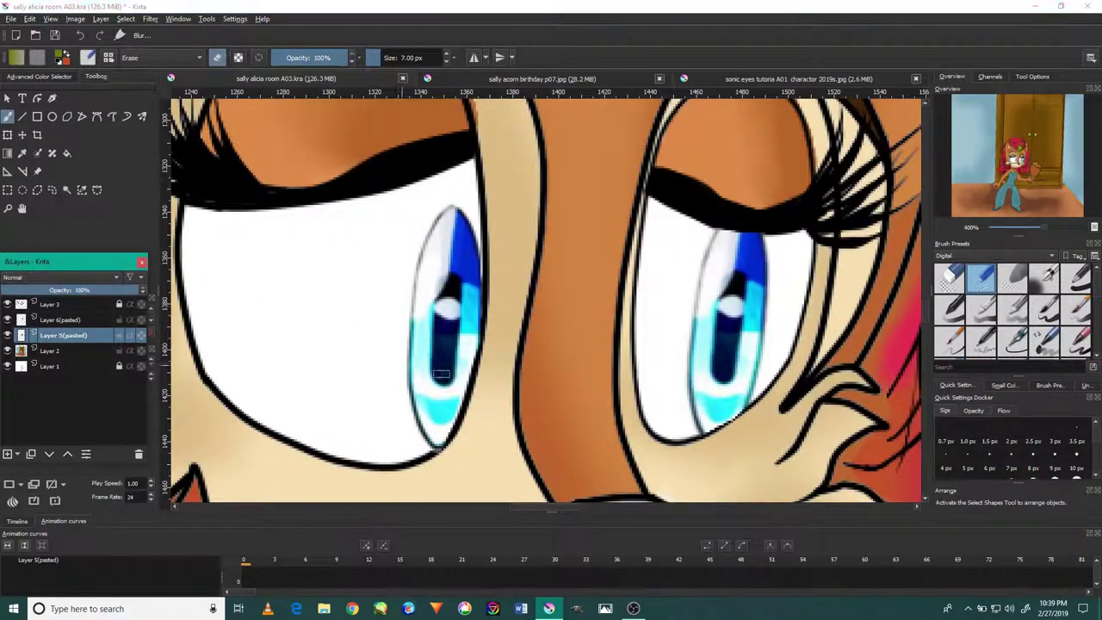
scroll(516, 362, down, 2)
Step: Check the second pasted eye layer, then return to the first eye layer
key(Page_Up)
scroll(553, 404, up, 4)
scroll(553, 405, up, 1)
scroll(554, 345, down, 3)
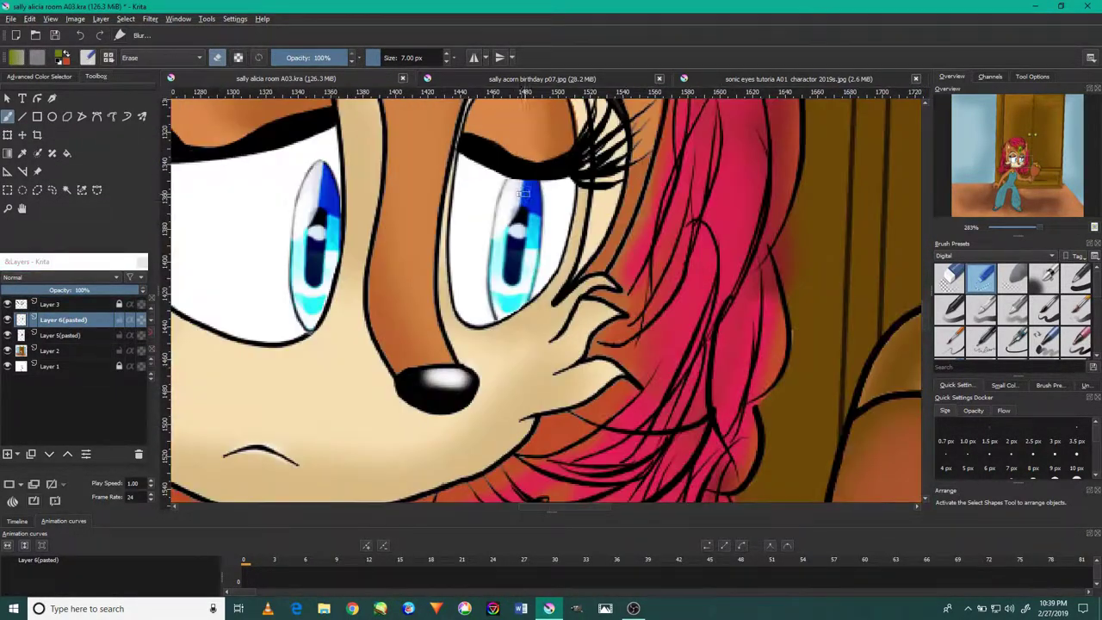
scroll(551, 301, down, 2)
key(Page_Down)
scroll(551, 245, up, 3)
Step: Reposition the left iris and skew it to match the eye's shape
key(ctrl+t)
drag(551, 246, 657, 245)
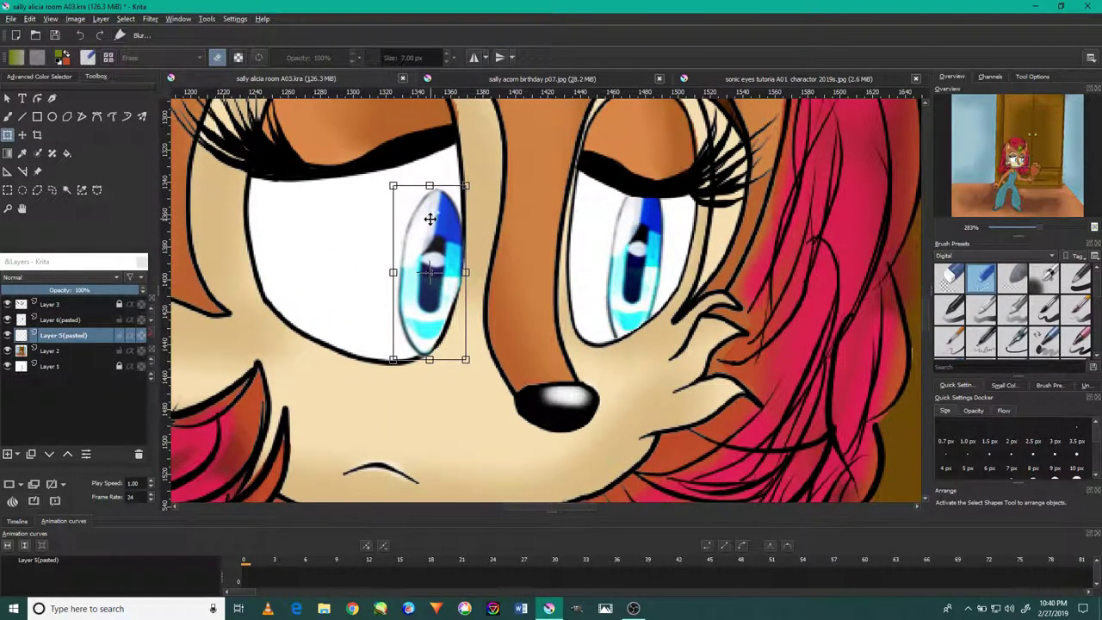
scroll(510, 295, up, 3)
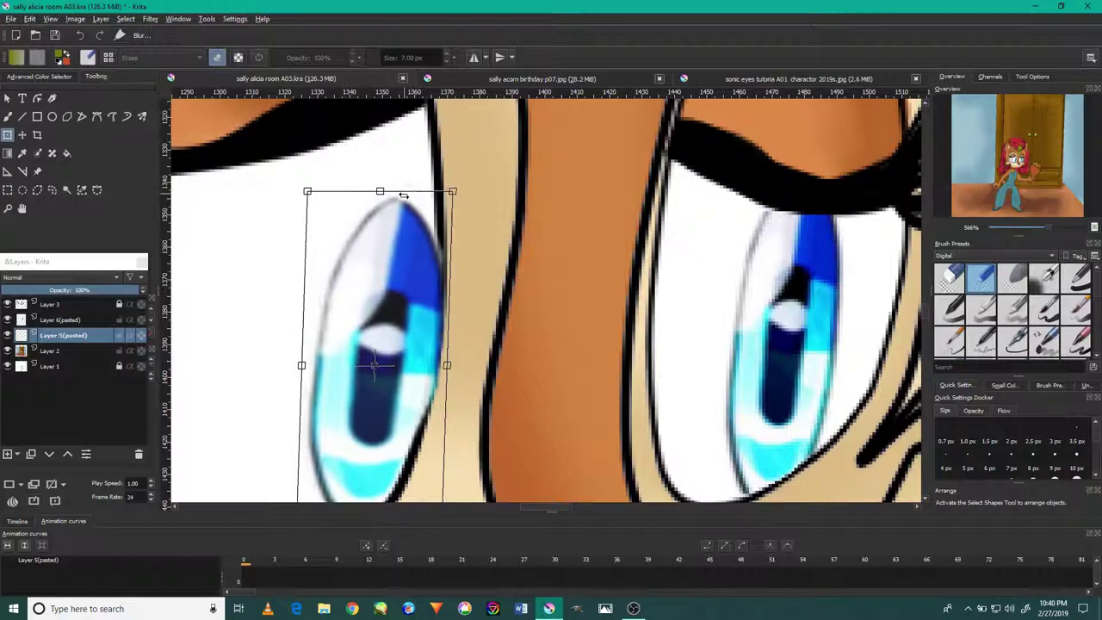
drag(474, 275, 509, 337)
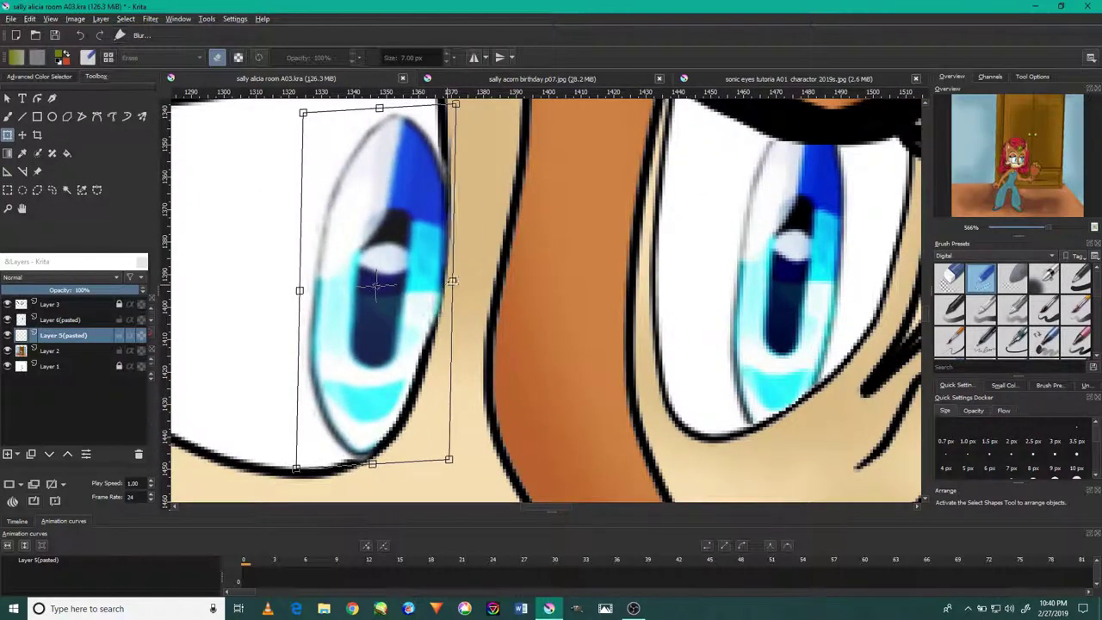
scroll(425, 325, down, 3)
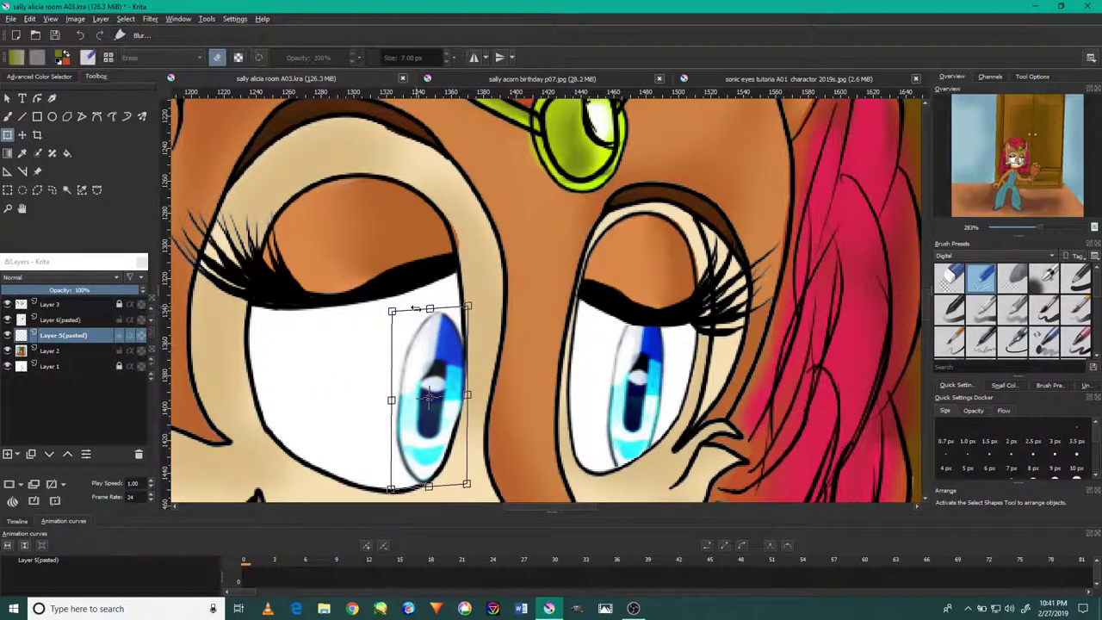
scroll(508, 422, down, 2)
scroll(506, 427, down, 1)
Step: Switch back to the brush and pan down toward the lower body
key(b)
scroll(507, 426, up, 2)
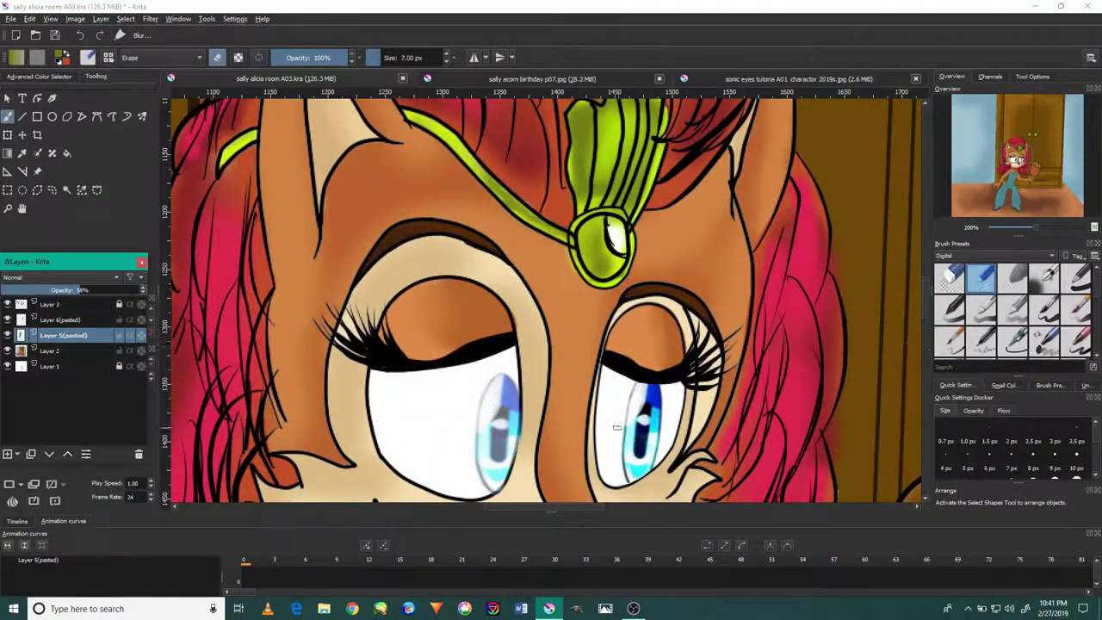
scroll(511, 361, up, 1)
scroll(512, 354, up, 1)
scroll(511, 354, down, 3)
scroll(511, 354, up, 1)
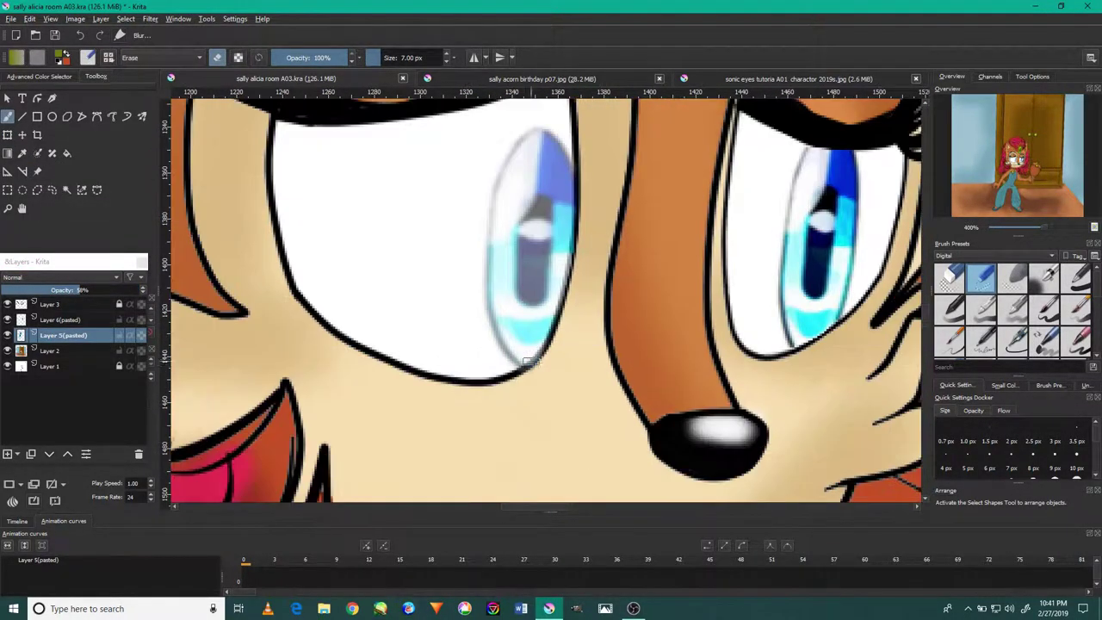
scroll(512, 354, up, 1)
scroll(511, 353, down, 6)
scroll(551, 293, down, 2)
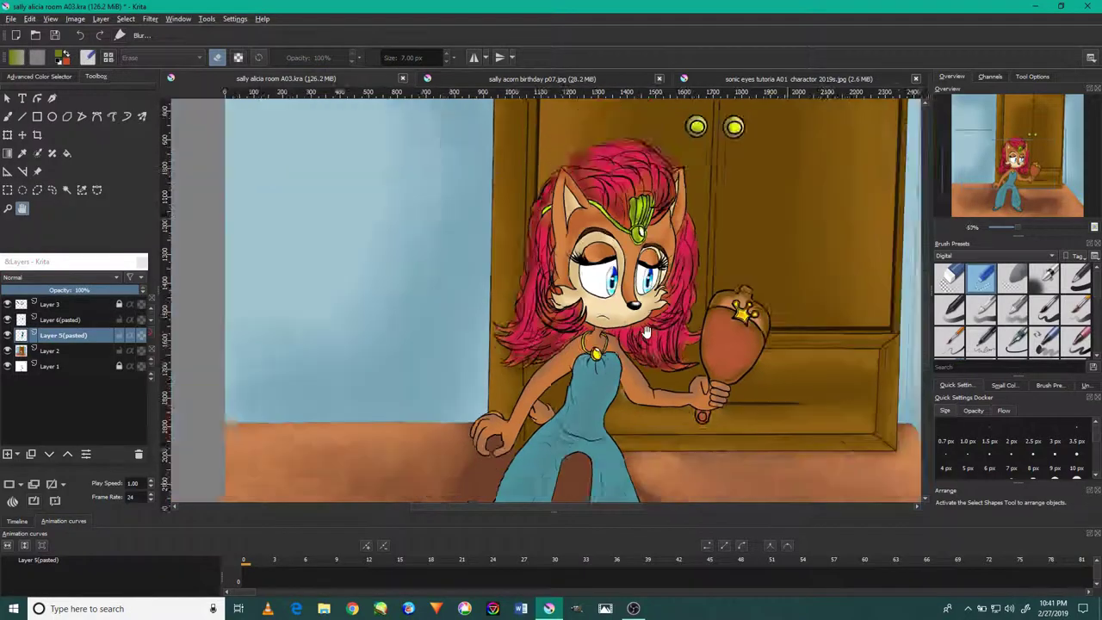
scroll(551, 292, up, 3)
mouse_move(617, 381)
mouse_down()
mouse_move(770, 338)
mouse_move(422, 212)
mouse_move(499, 356)
mouse_move(718, 388)
mouse_up()
Step: On Layer 2, smooth the floor-wall edge with a soft blending brush
click(107, 352)
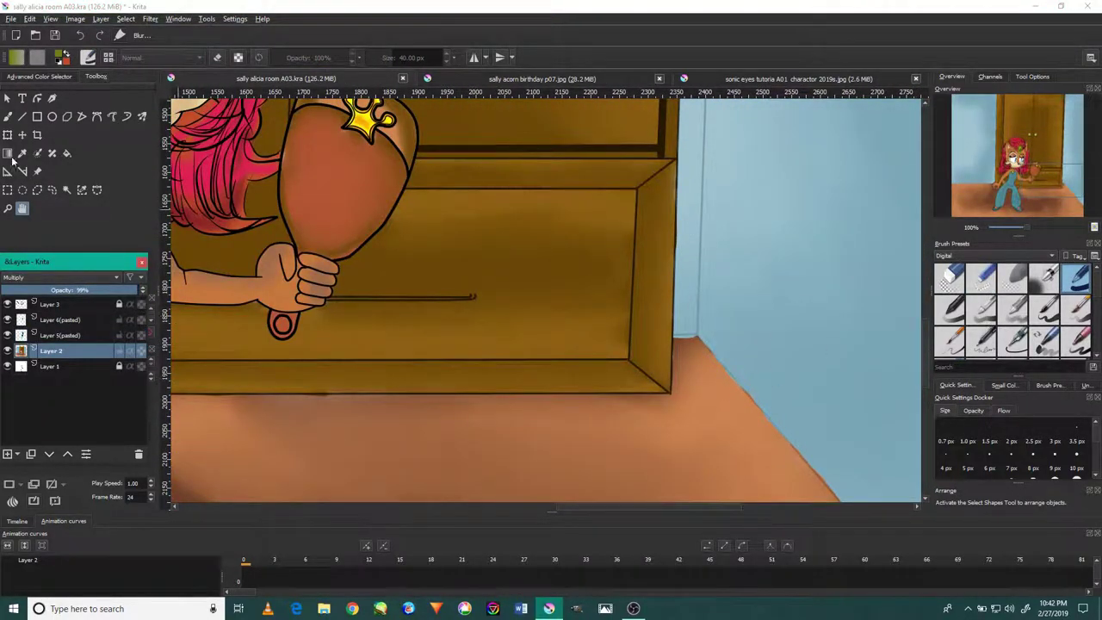
key(plus)
key(plus)
key(plus)
click(7, 116)
key(slash)
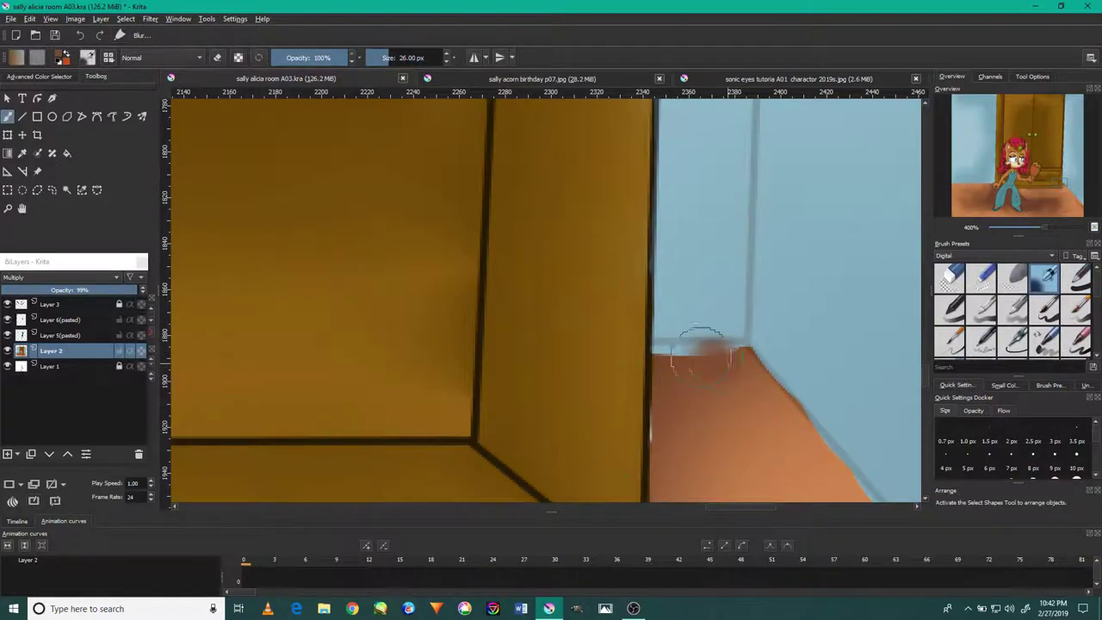
drag(701, 357, 677, 360)
Step: Look over the scene, then bring the A04 Krita canvas back in front of OBS
scroll(660, 350, down, 2)
scroll(775, 336, down, 2)
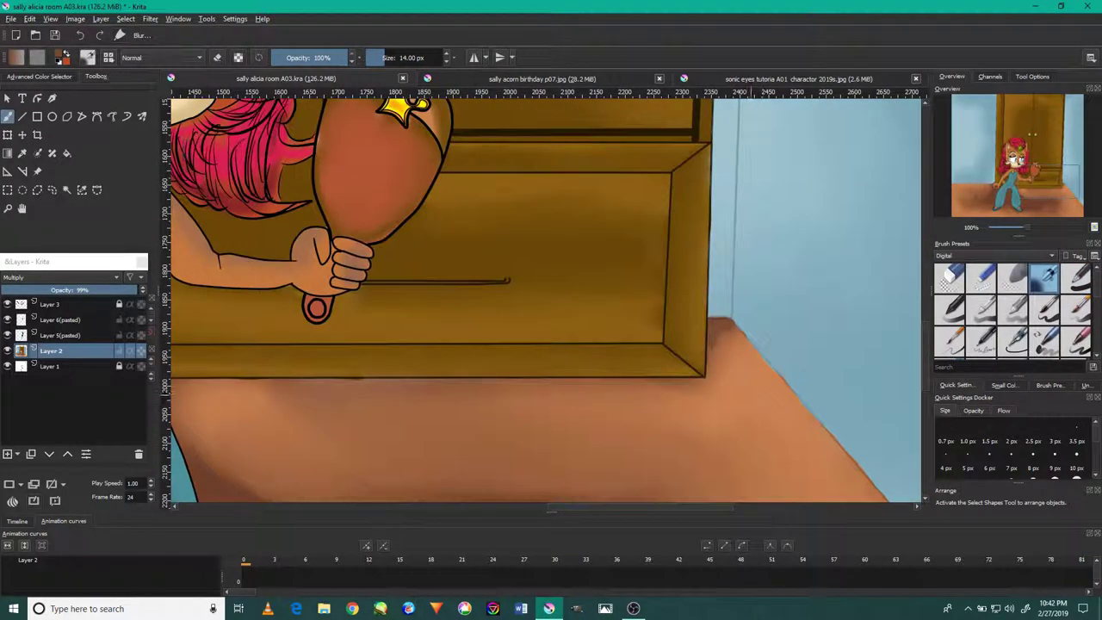
scroll(854, 327, up, 3)
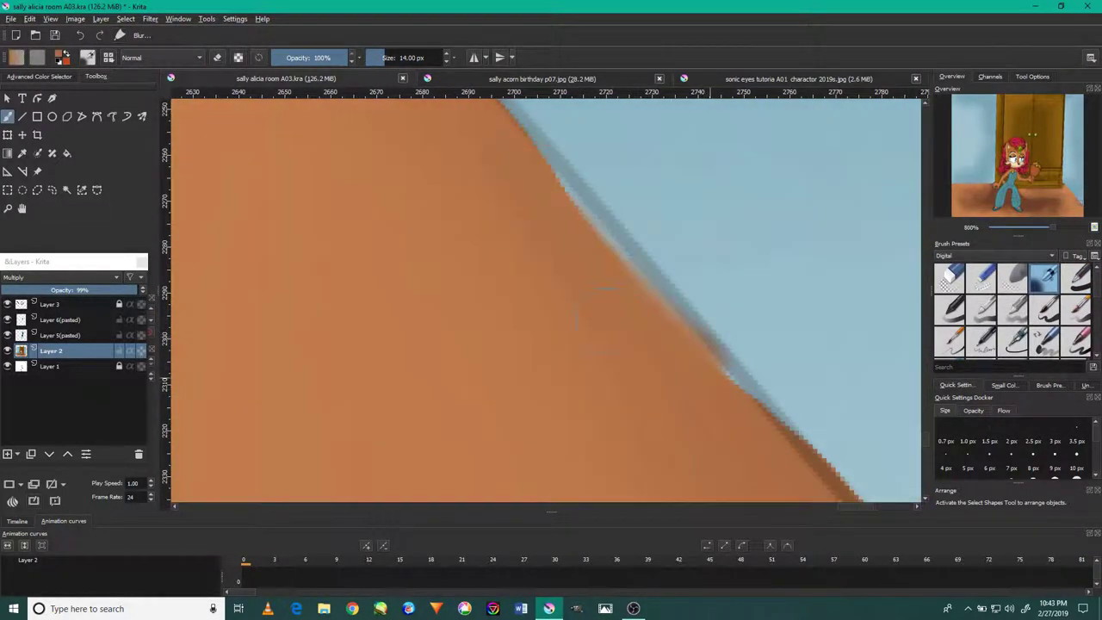
scroll(595, 393, up, 3)
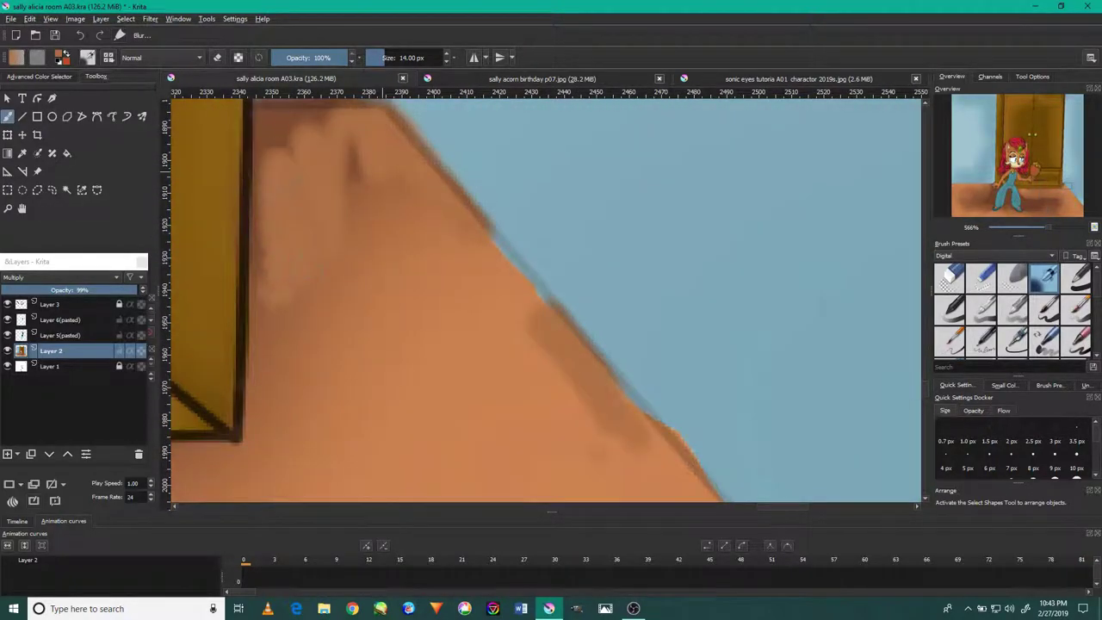
scroll(546, 302, down, 3)
scroll(546, 302, up, 3)
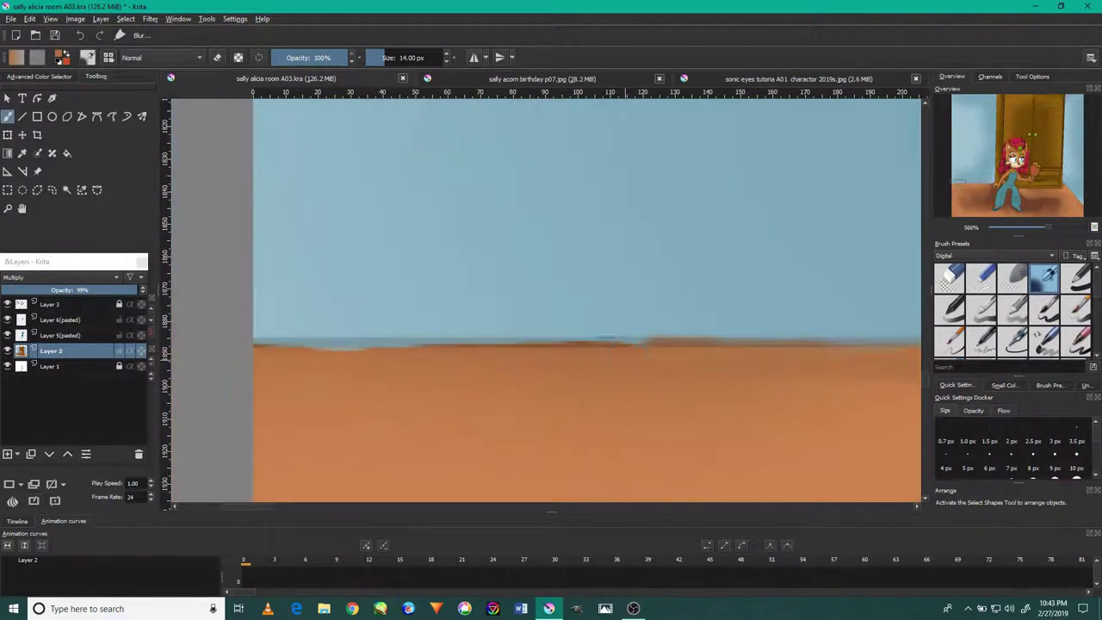
scroll(742, 181, down, 5)
scroll(742, 181, up, 5)
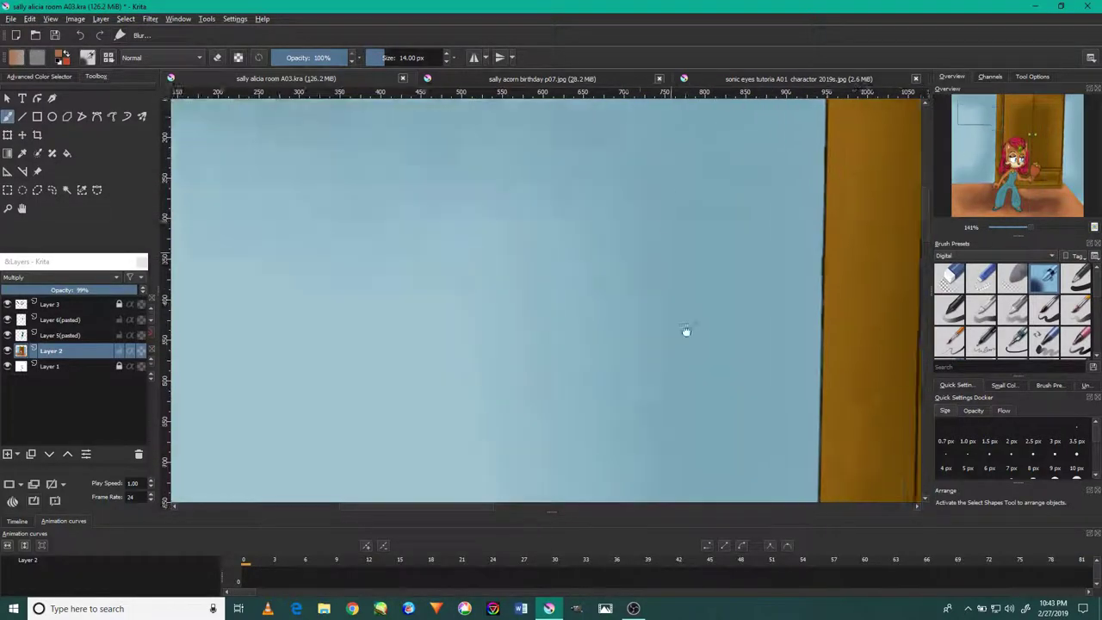
scroll(683, 312, down, 5)
scroll(616, 274, up, 1)
scroll(615, 274, up, 1)
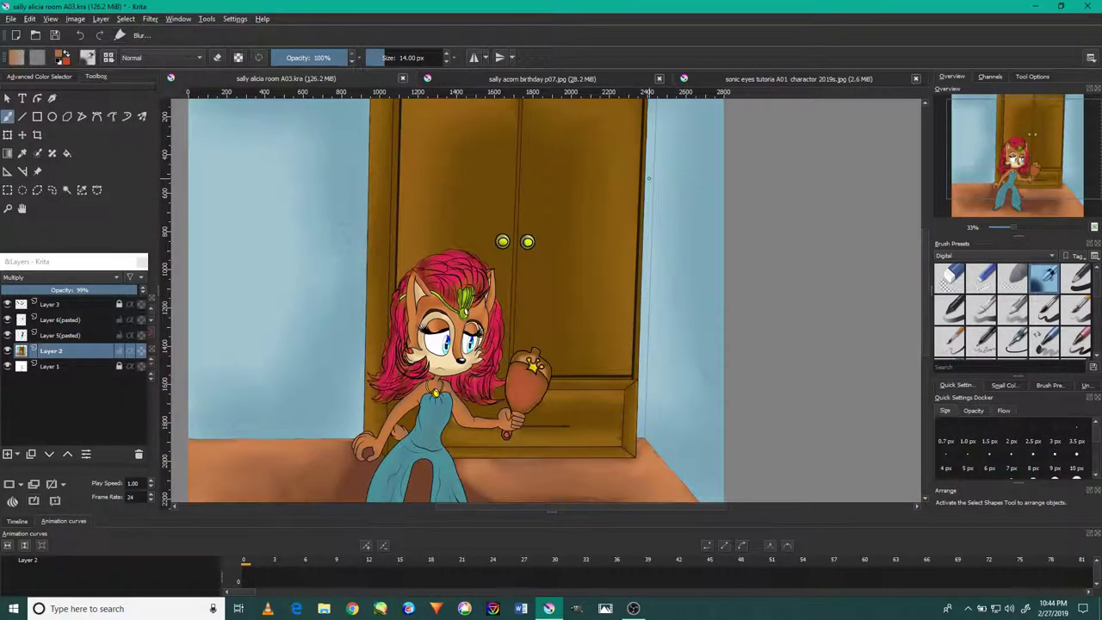
scroll(513, 366, up, 3)
scroll(513, 366, up, 2)
scroll(510, 364, up, 2)
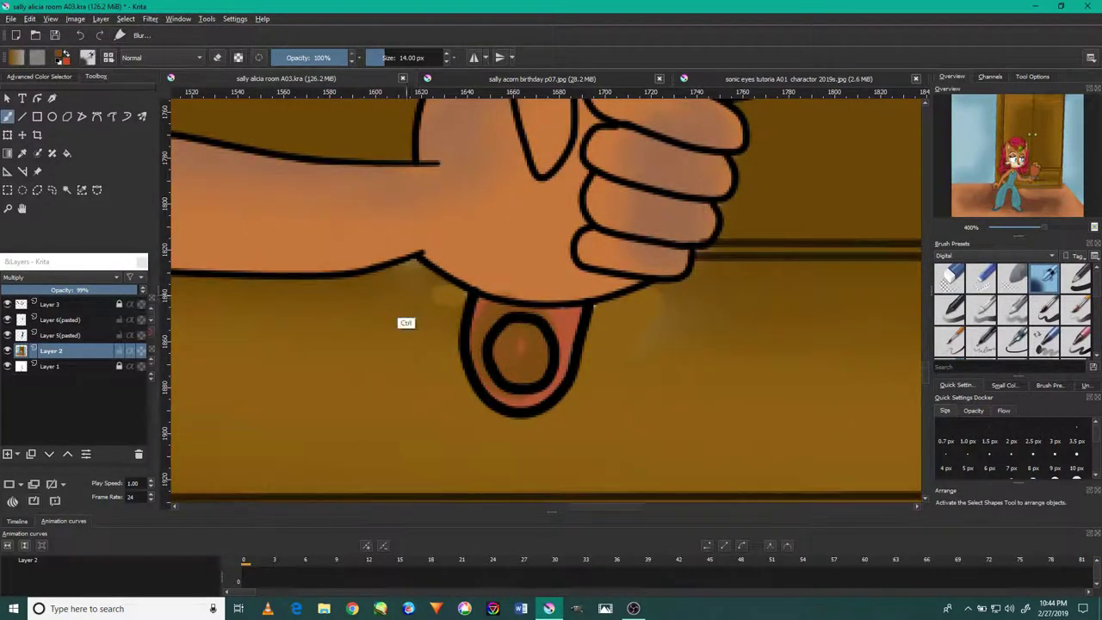
scroll(573, 248, down, 5)
scroll(585, 215, up, 3)
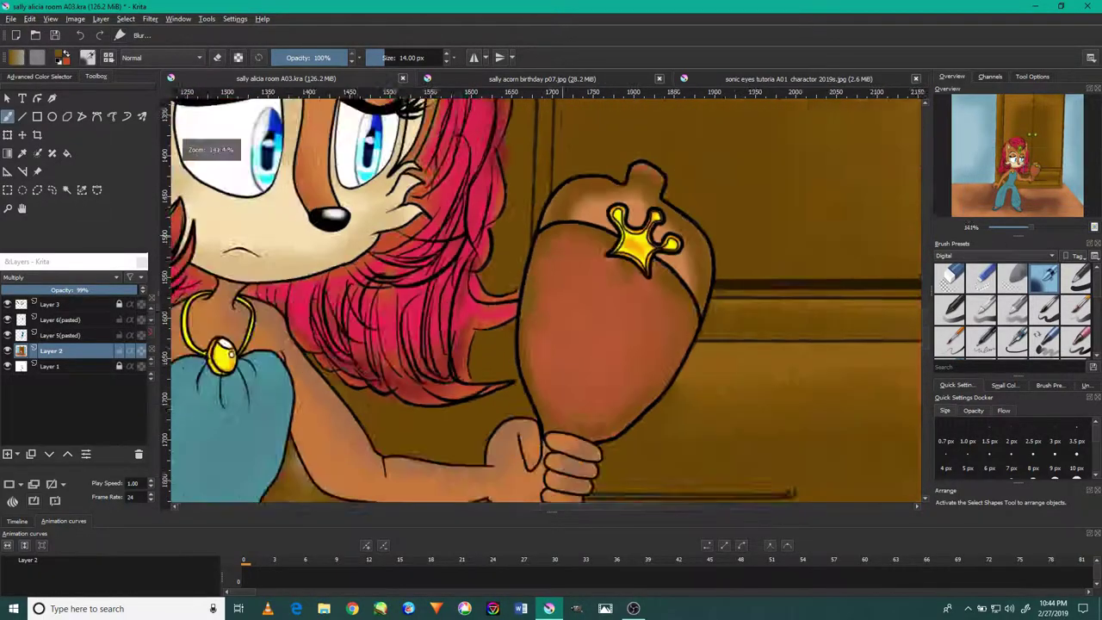
scroll(620, 182, down, 2)
scroll(547, 249, up, 4)
scroll(548, 250, down, 2)
scroll(661, 339, up, 4)
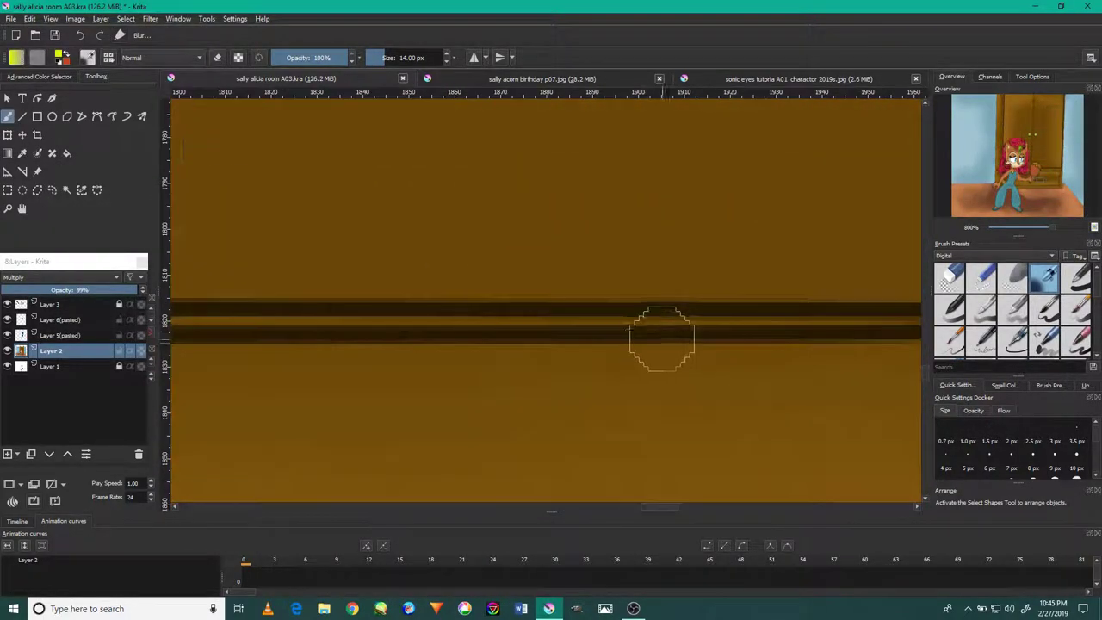
scroll(732, 301, right, 3)
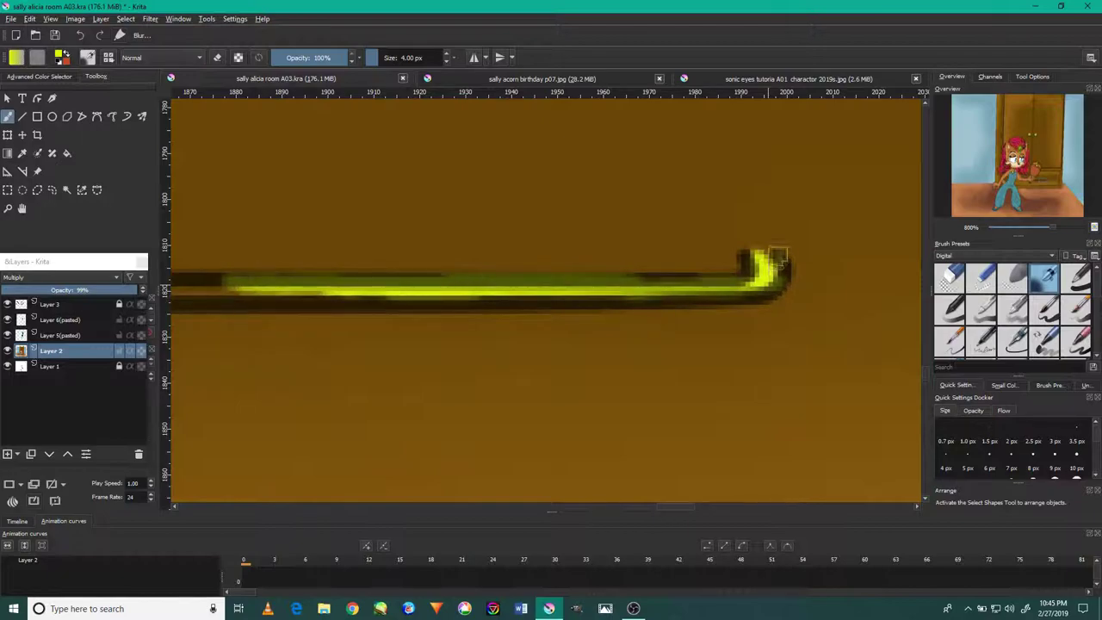
scroll(701, 345, up, 1)
scroll(701, 344, left, 2)
scroll(517, 336, left, 2)
scroll(510, 357, left, 2)
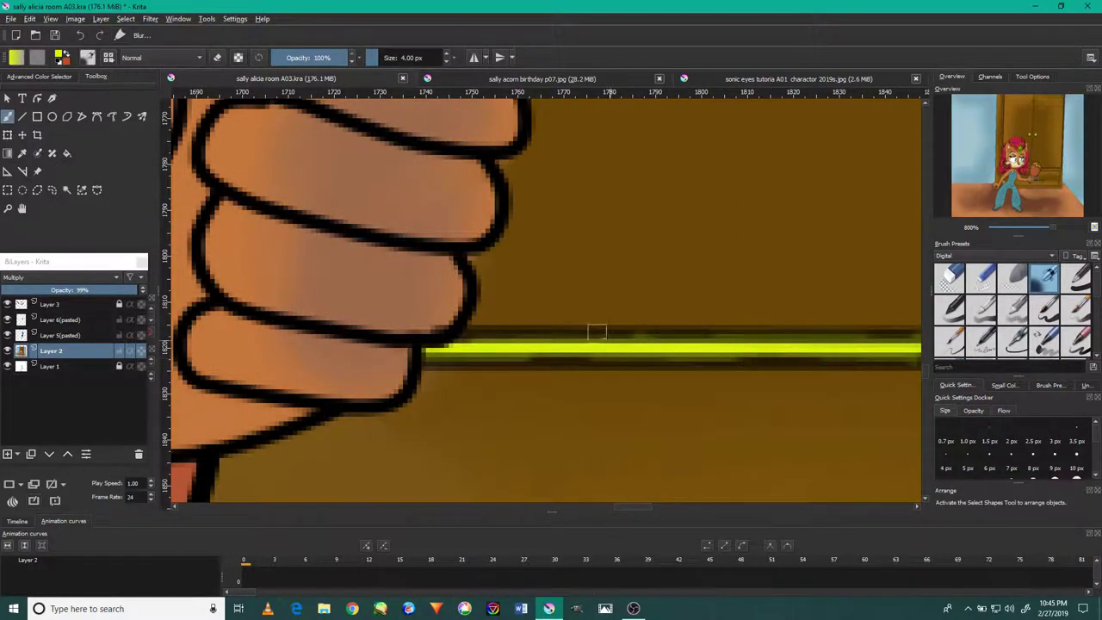
scroll(597, 332, down, 8)
scroll(663, 251, up, 6)
scroll(594, 318, up, 3)
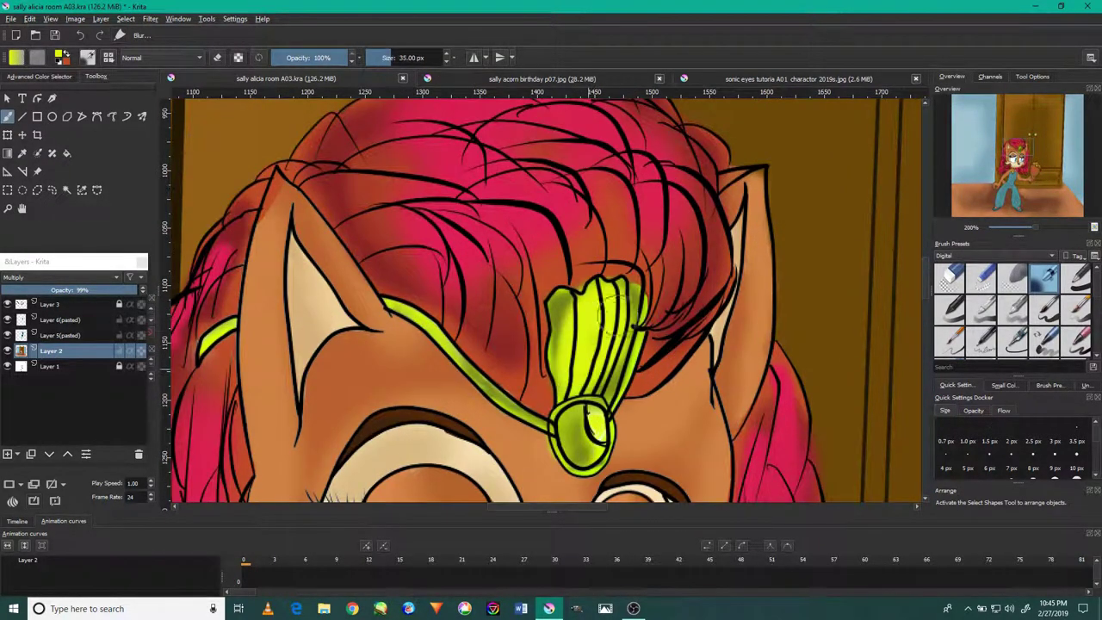
scroll(605, 305, down, 2)
scroll(605, 305, down, 2)
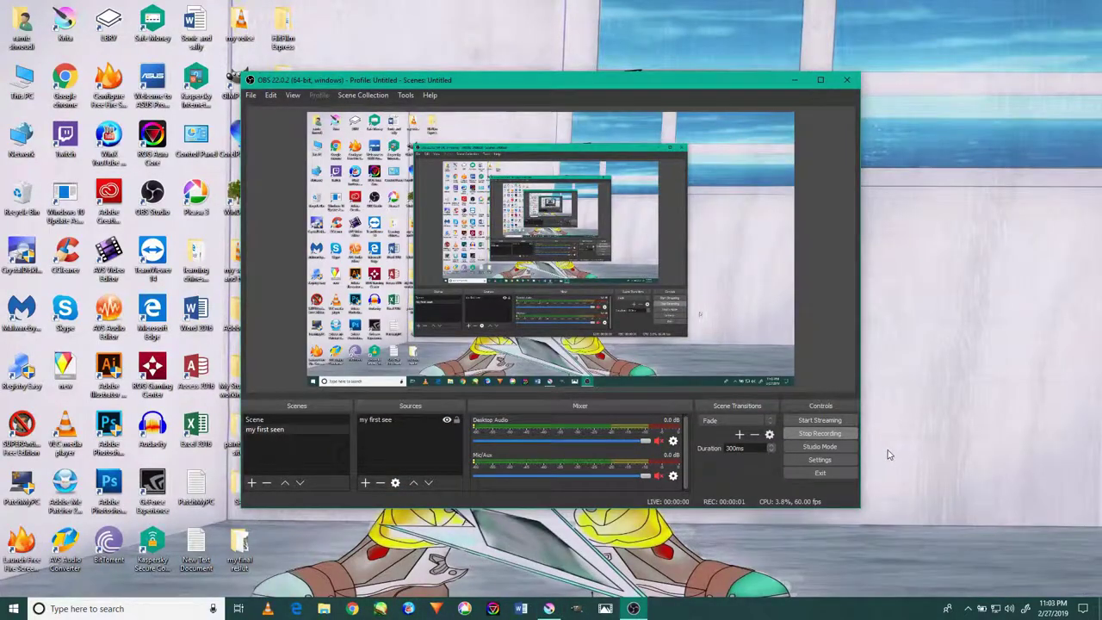
click(793, 80)
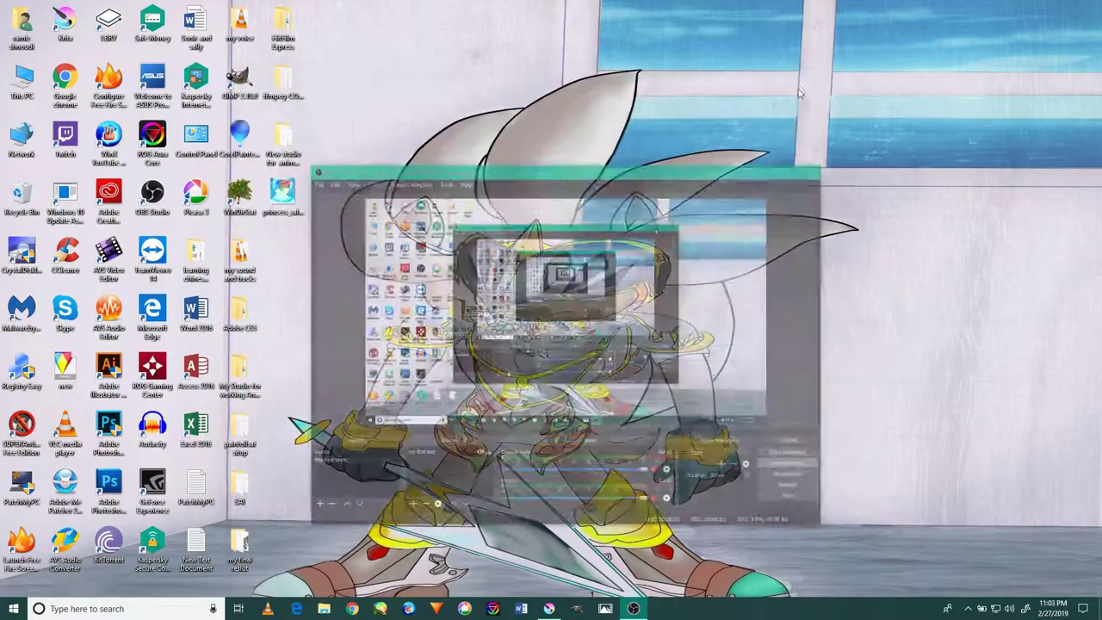
click(548, 609)
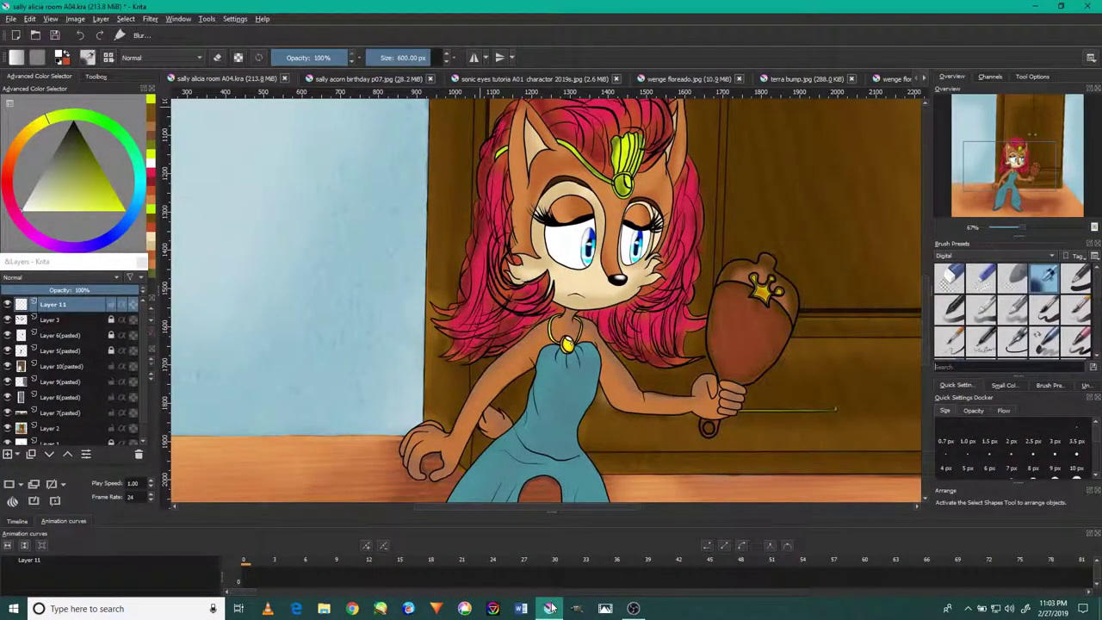
Step: Shrink the brush to about 281 px and set Layer 11 to Luminosity blending
scroll(635, 188, up, 3)
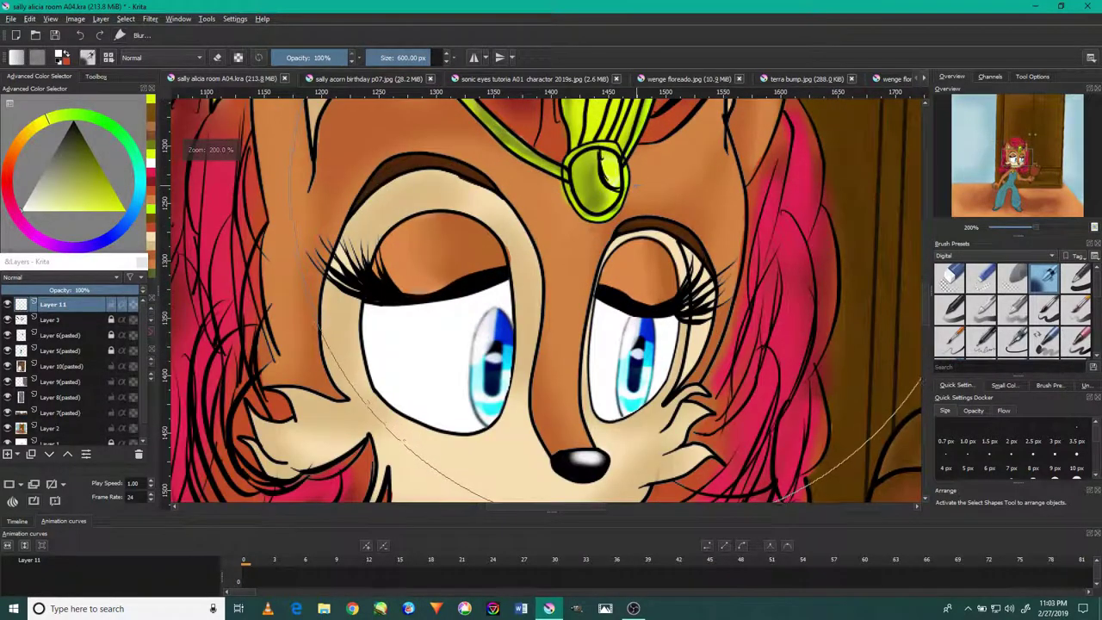
drag(551, 258, 533, 258)
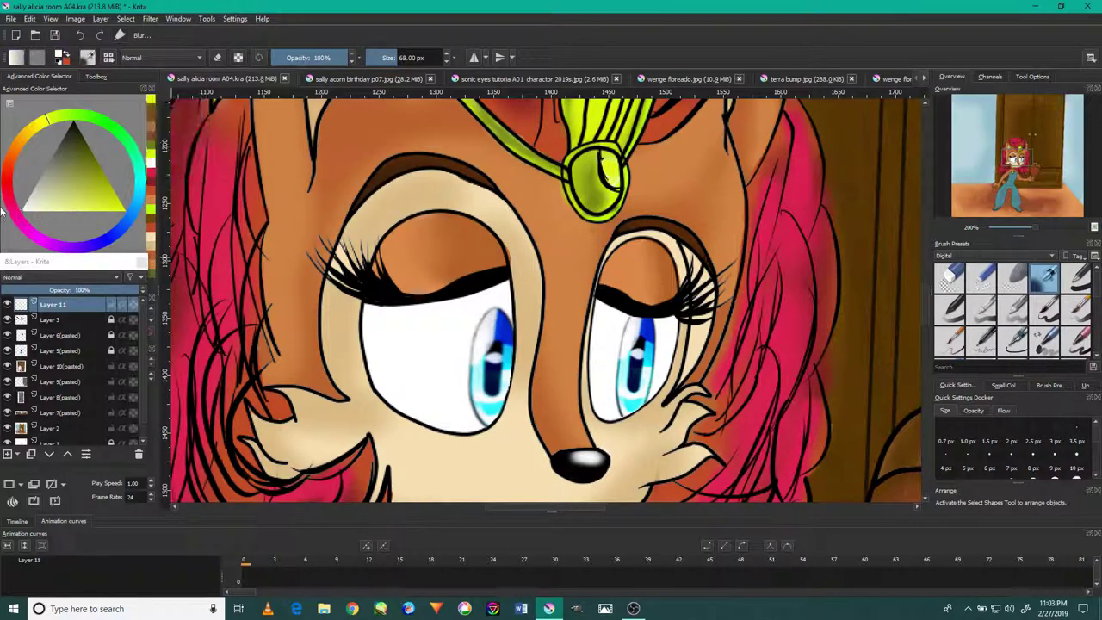
click(53, 278)
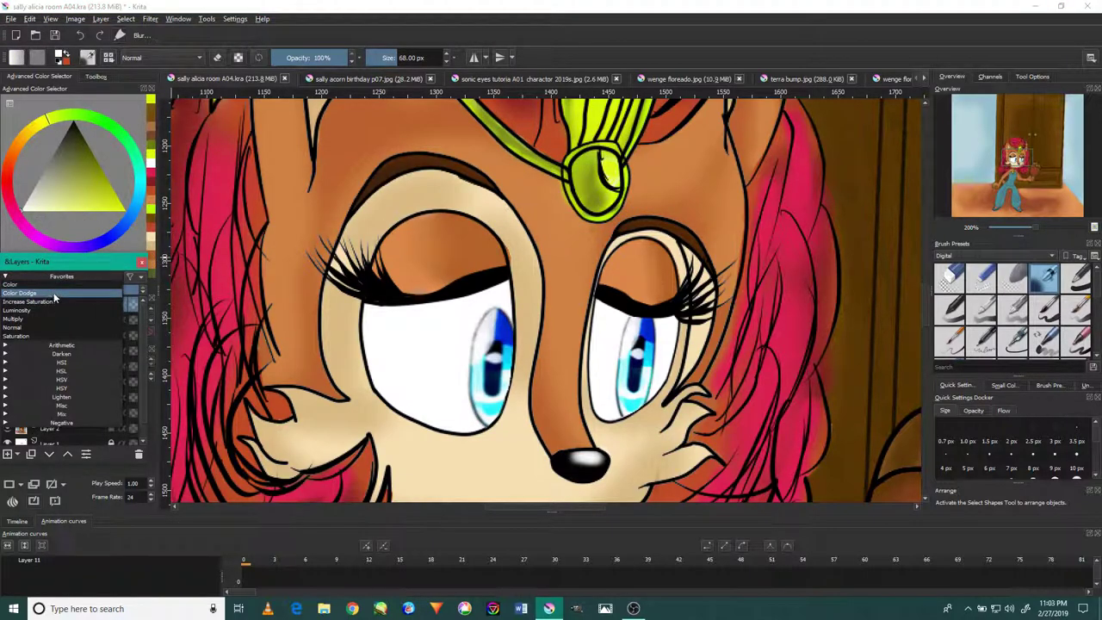
click(53, 313)
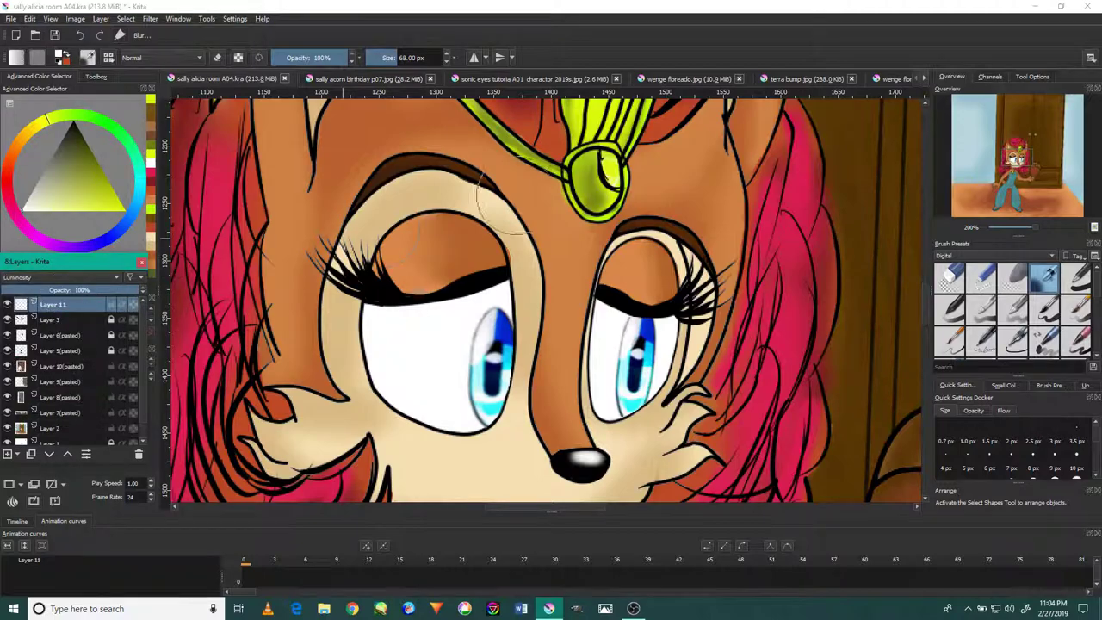
Step: Switch to a large soft airbrush at about 263 px and paint white on the green gem
right_click(608, 170)
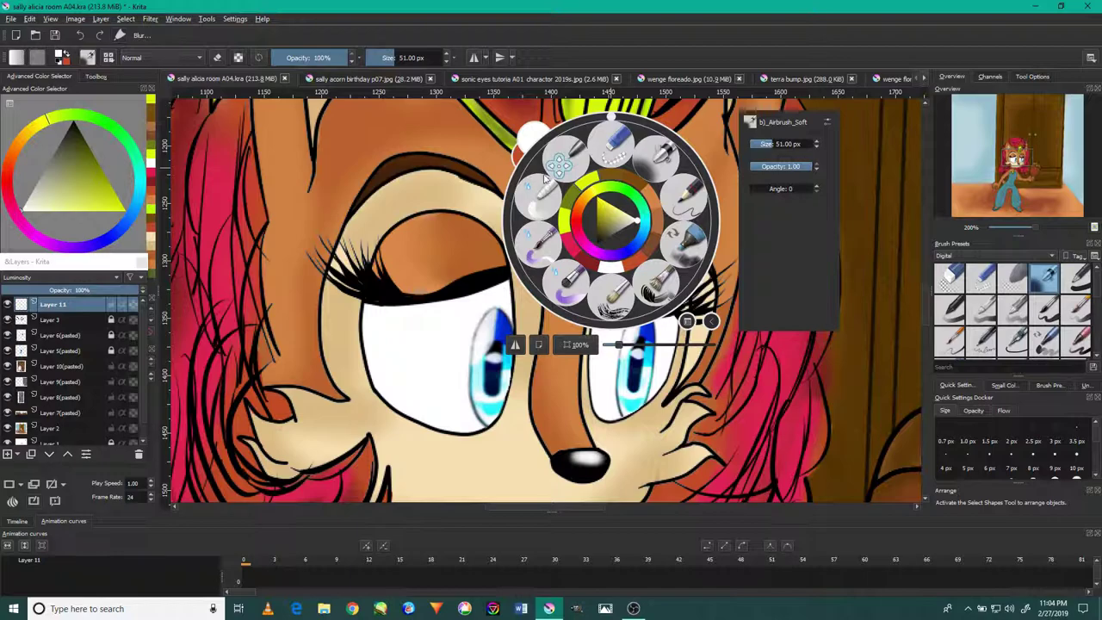
click(546, 178)
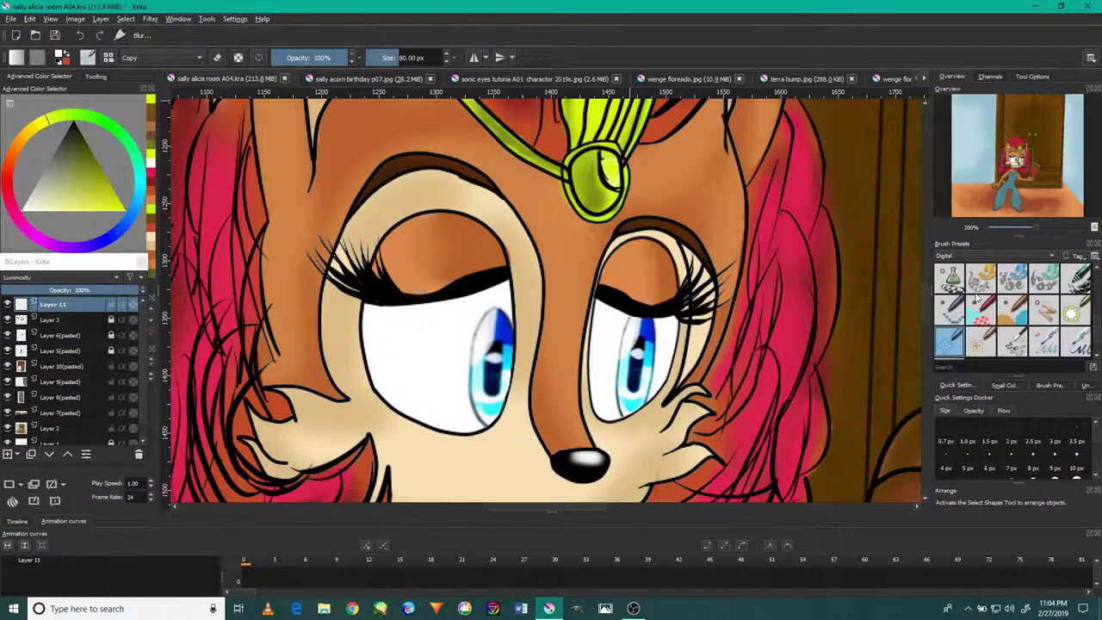
scroll(976, 297, down, 3)
click(1048, 276)
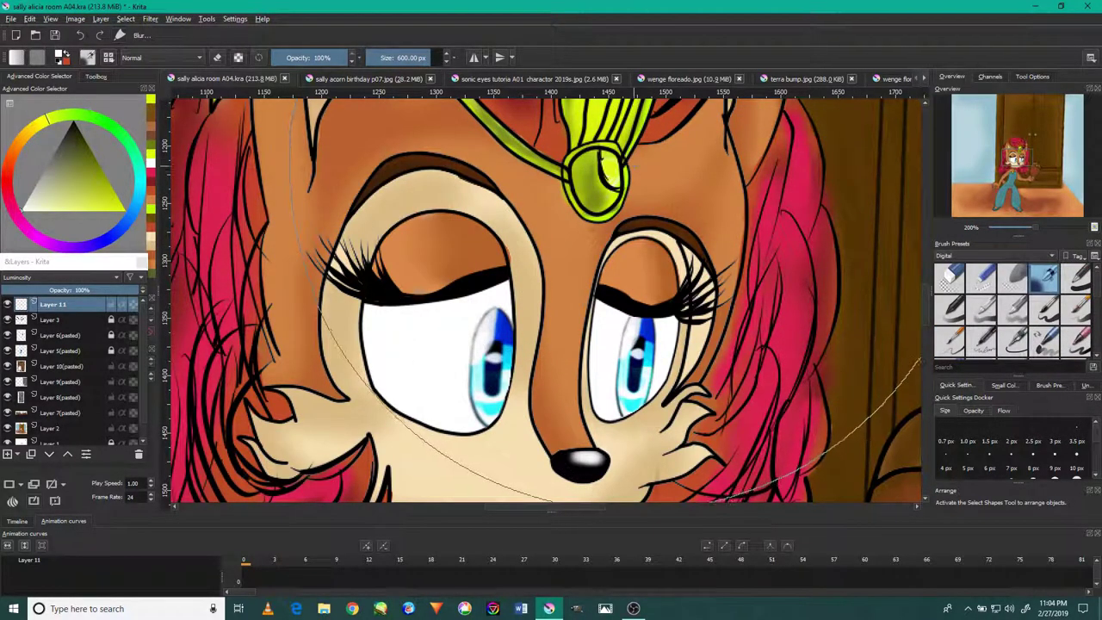
drag(629, 151, 482, 150)
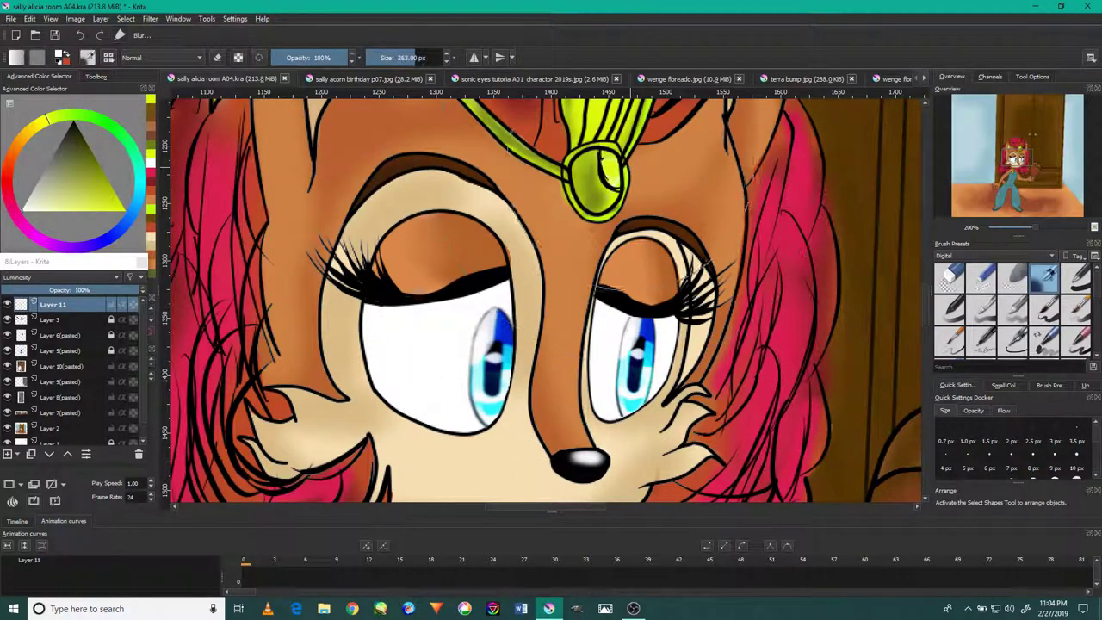
scroll(618, 170, up, 2)
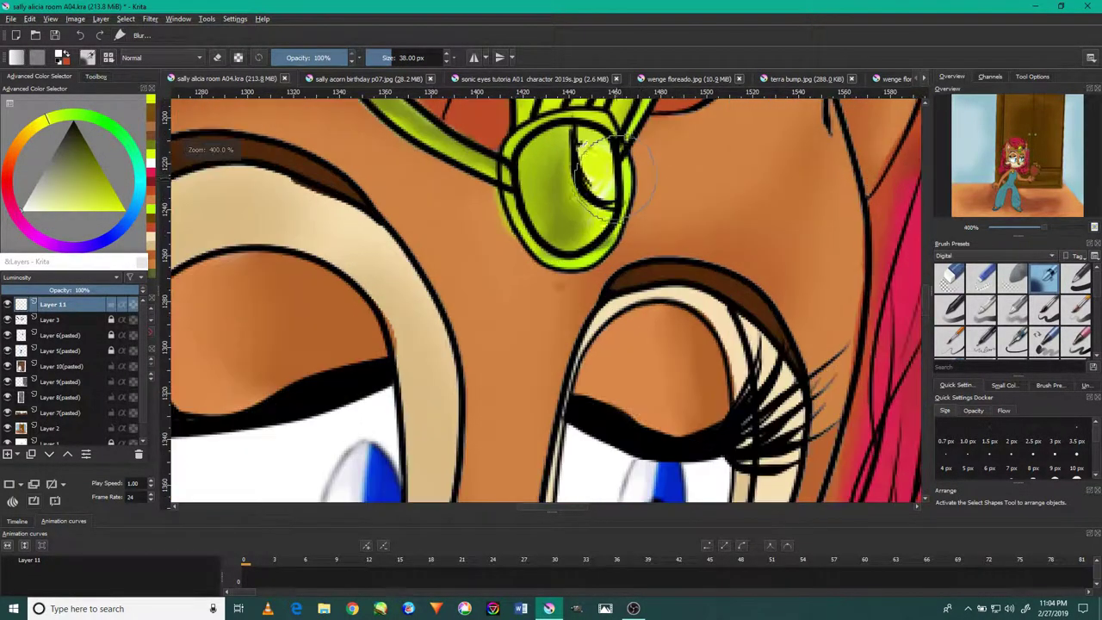
drag(602, 166, 587, 148)
scroll(594, 159, down, 2)
scroll(594, 160, up, 2)
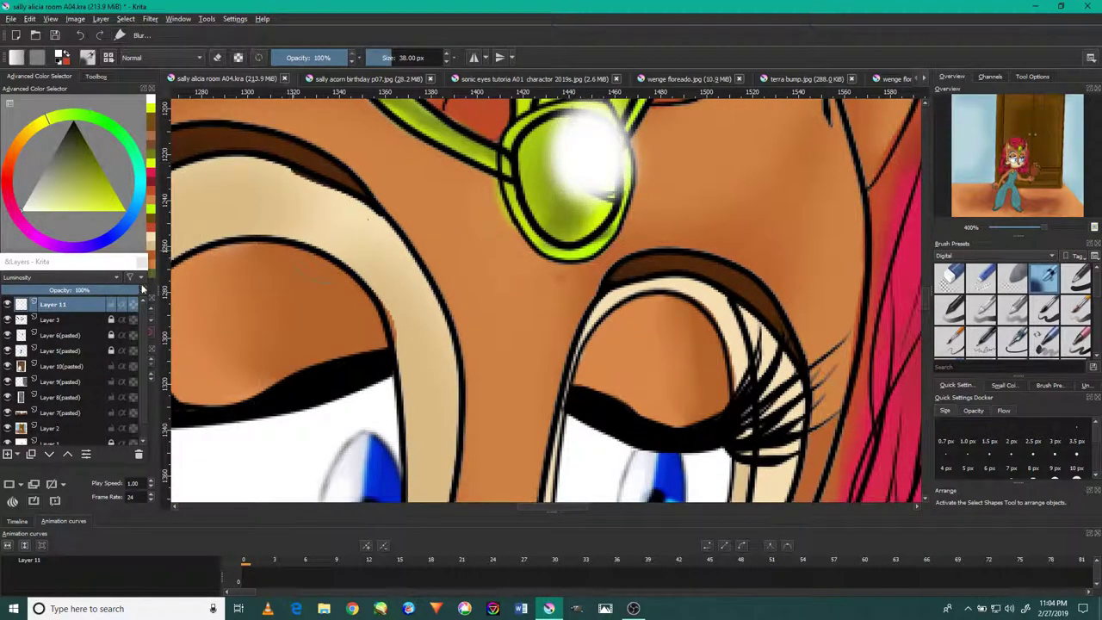
Step: Tune Layer 11 opacity from 72% to 83%, brighten the highlight, and merge it down
drag(102, 291, 108, 301)
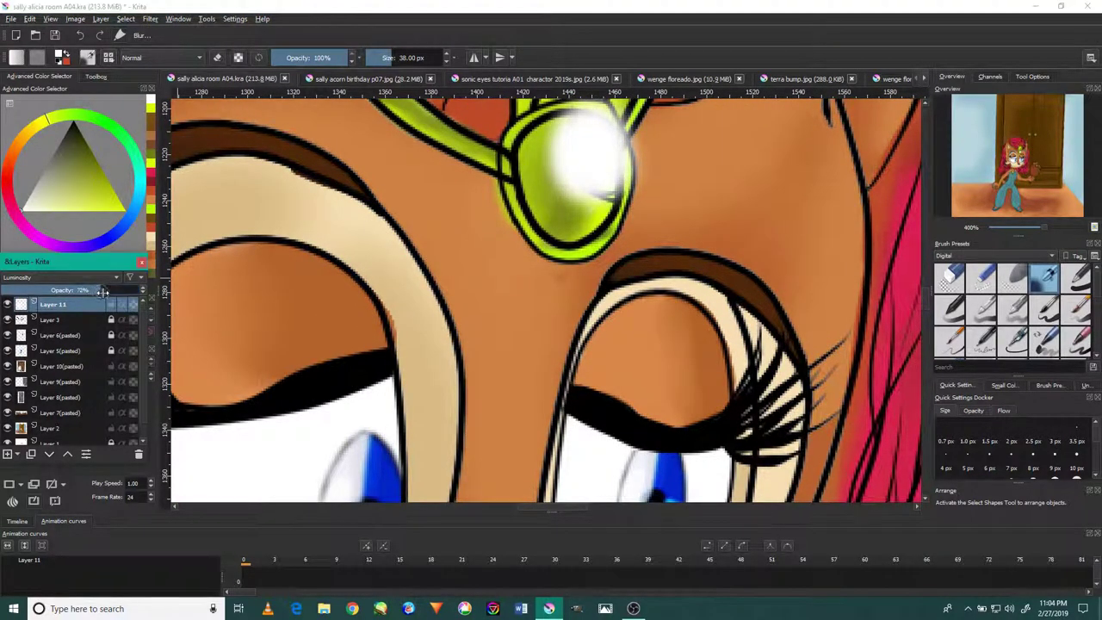
drag(559, 145, 590, 148)
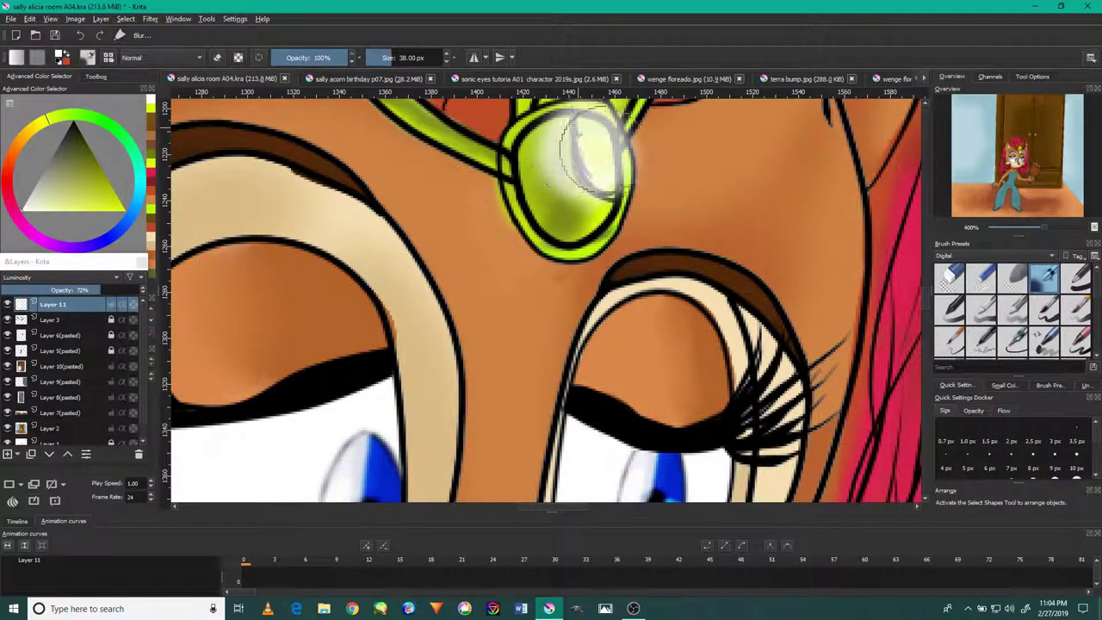
drag(122, 298, 128, 302)
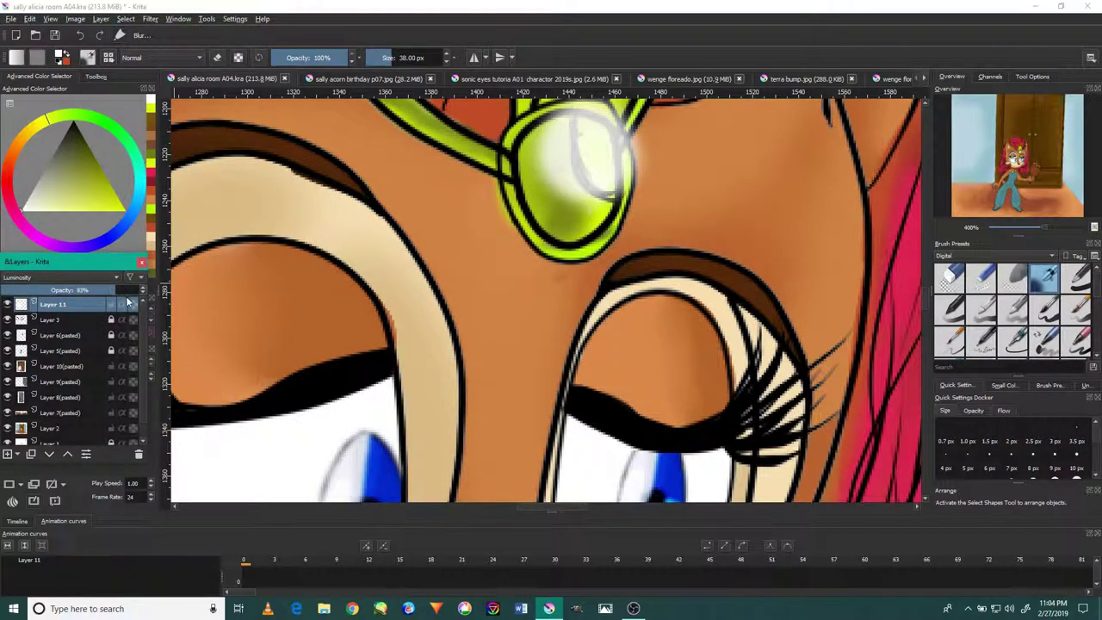
key(ctrl+e)
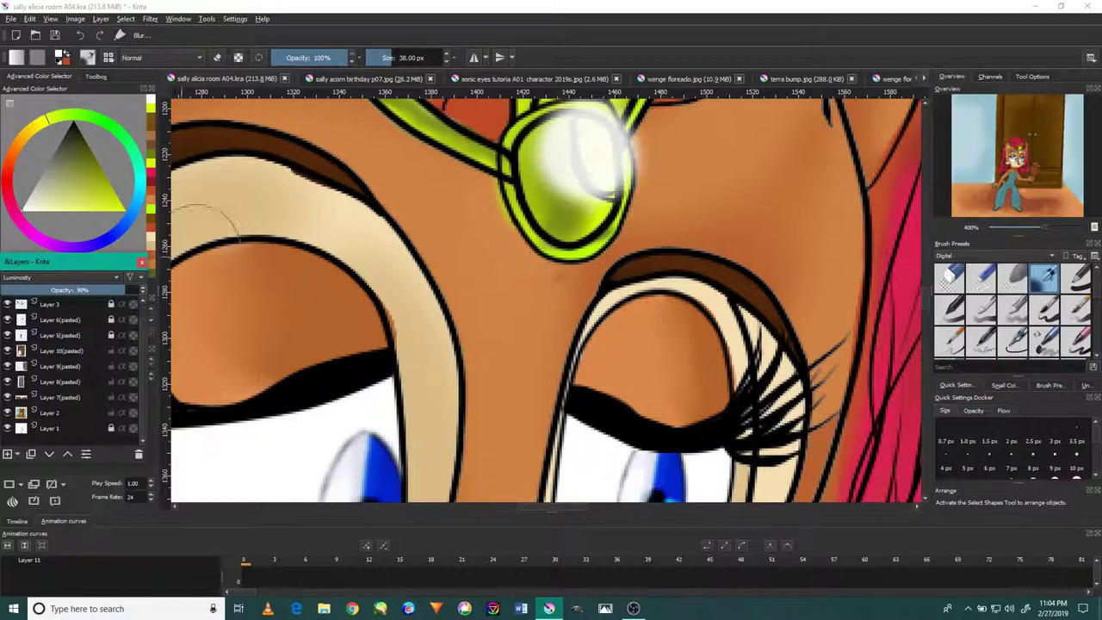
Step: Undo the merge and paint a bright white highlight inside the gem with a 22 px brush
scroll(472, 318, down, 4)
scroll(473, 319, down, 1)
scroll(436, 379, up, 3)
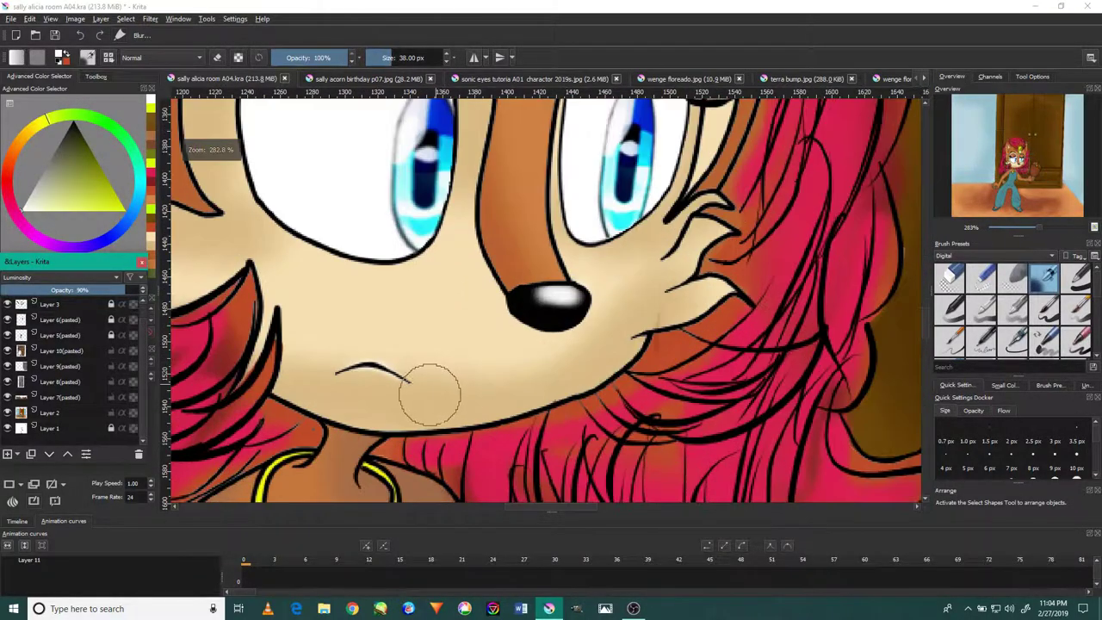
scroll(430, 387, down, 2)
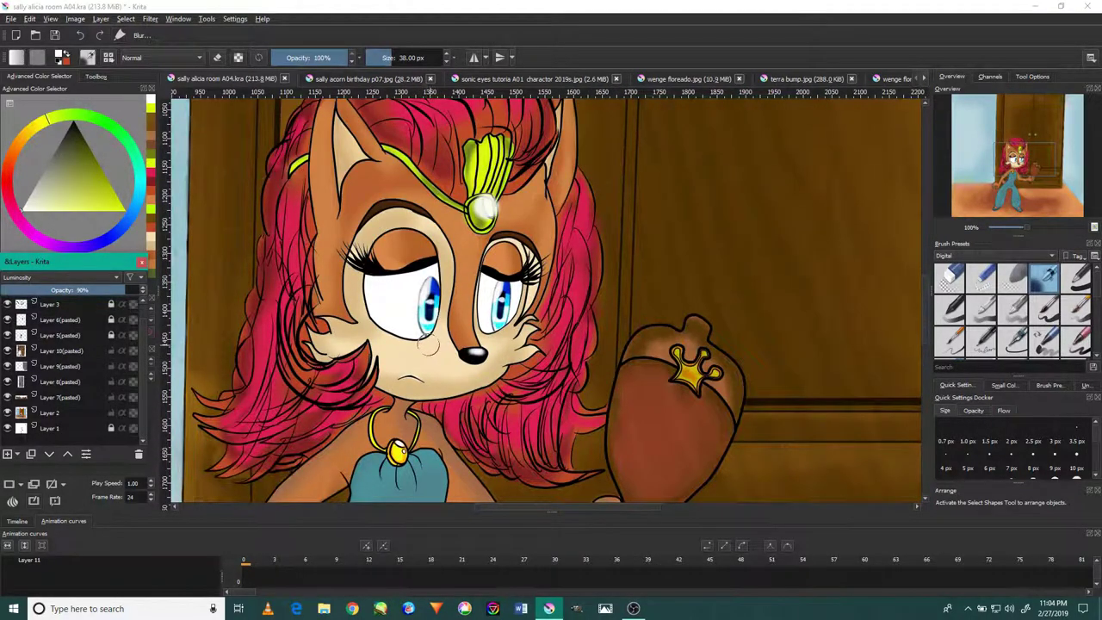
click(79, 36)
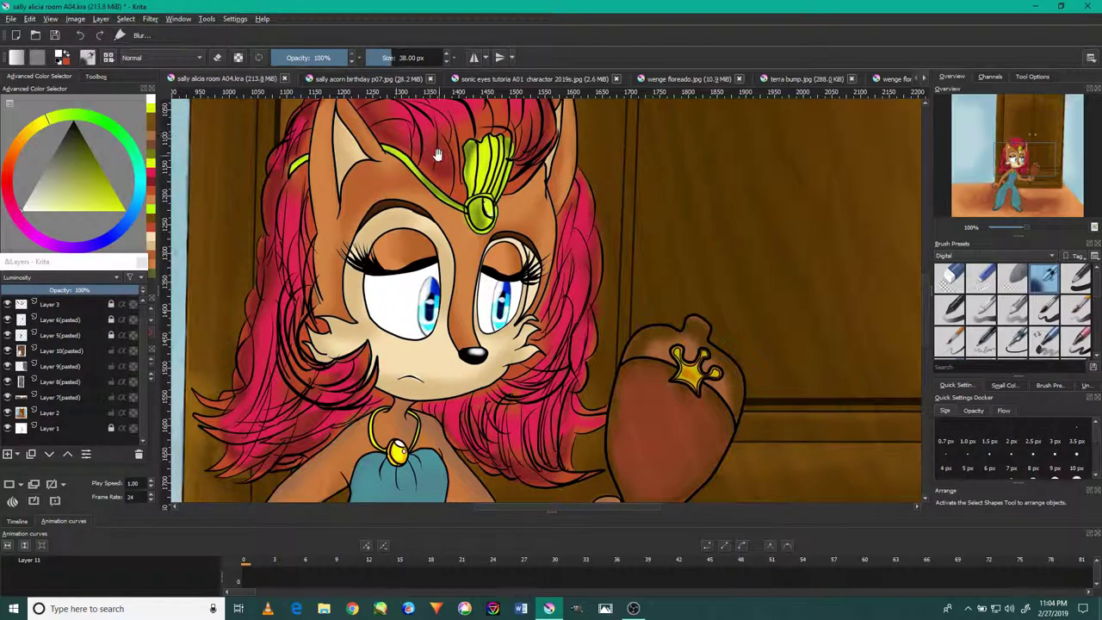
drag(454, 144, 404, 183)
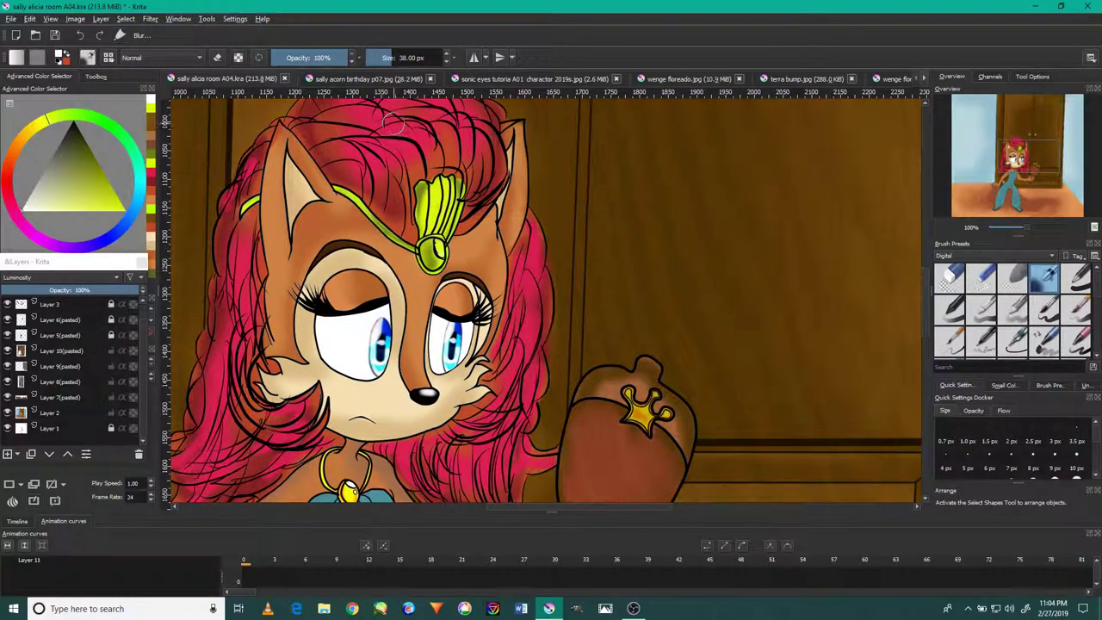
scroll(391, 121, up, 1)
scroll(382, 210, up, 4)
scroll(382, 232, up, 1)
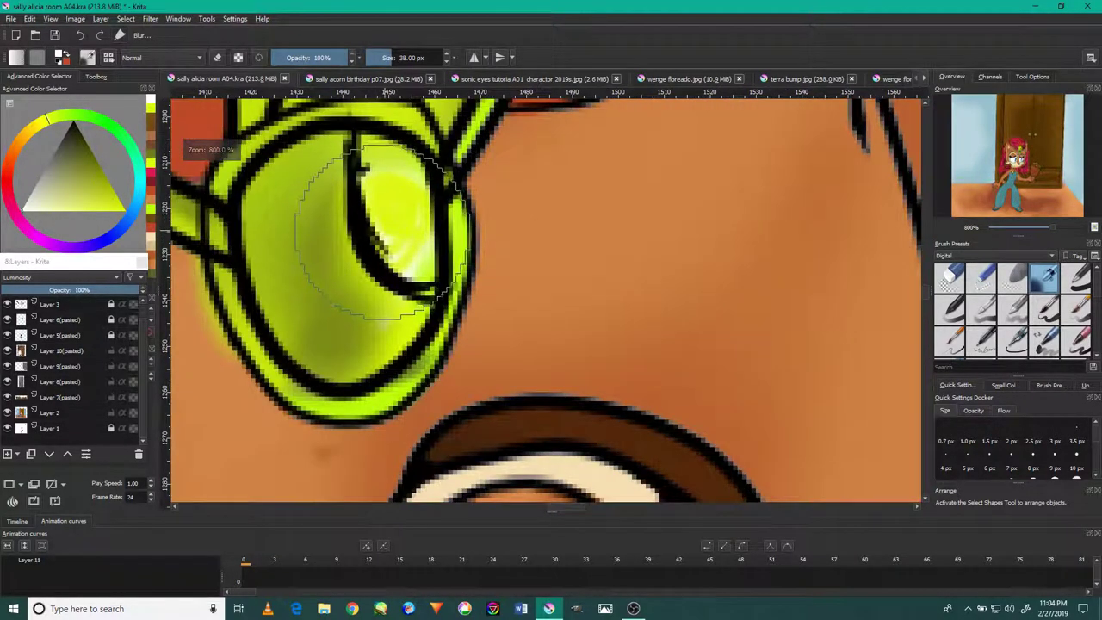
key(bracketleft)
key(bracketleft)
key(bracketleft)
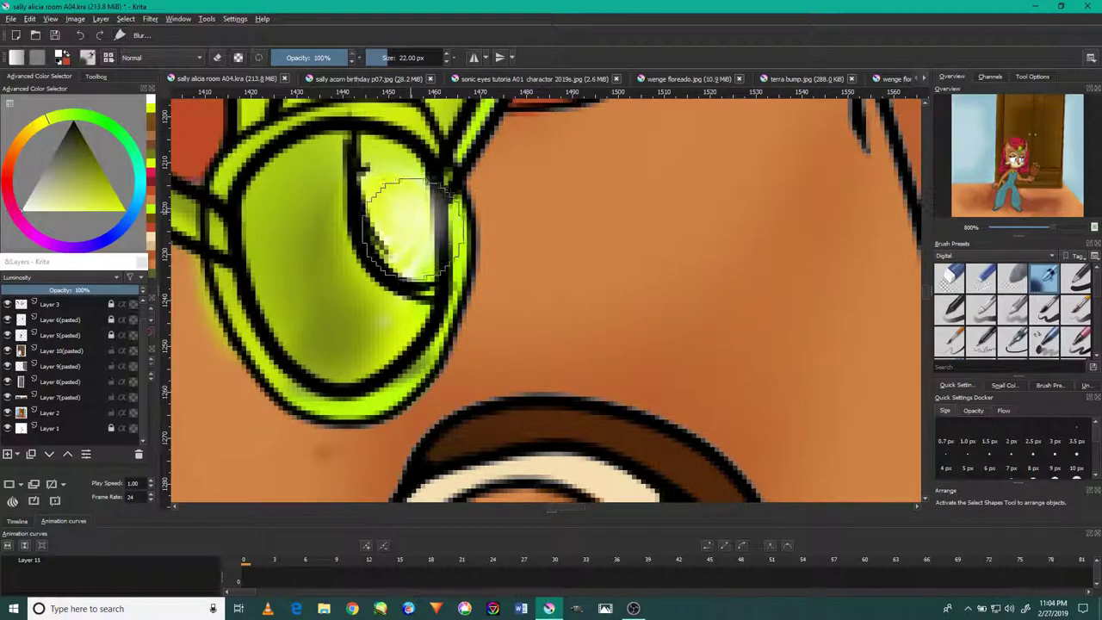
mouse_move(415, 227)
mouse_down()
mouse_move(388, 185)
mouse_move(411, 240)
mouse_move(382, 209)
mouse_move(394, 246)
mouse_move(368, 158)
mouse_move(407, 253)
mouse_move(358, 320)
mouse_up()
Step: Zoom in and bring the necklace pendant to the middle of the view
scroll(370, 320, down, 5)
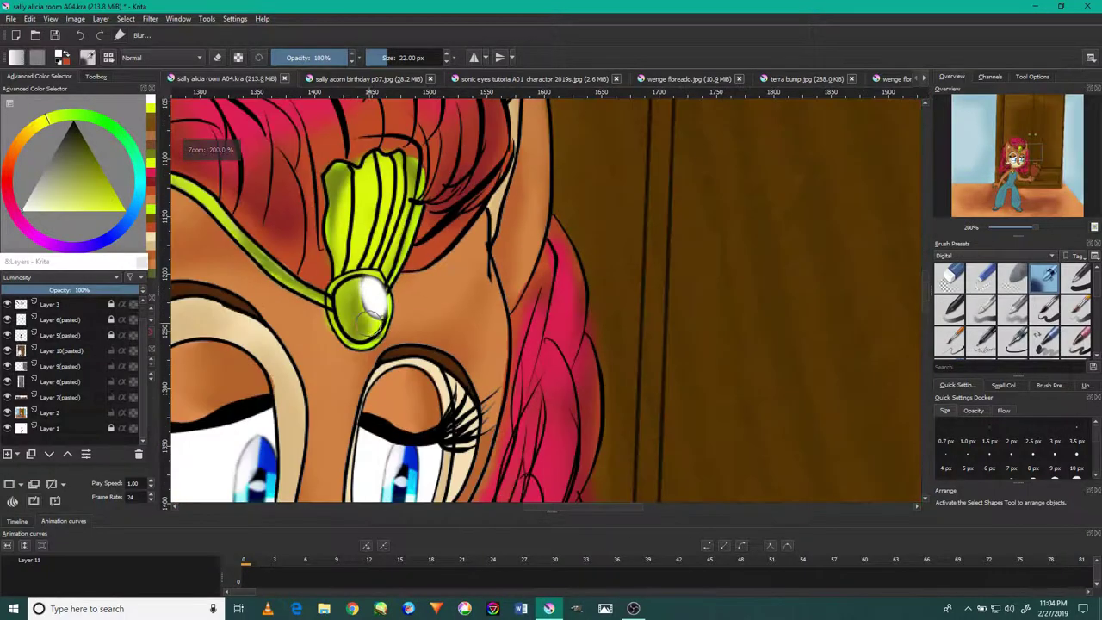
scroll(371, 320, down, 3)
scroll(370, 320, down, 2)
scroll(358, 336, up, 4)
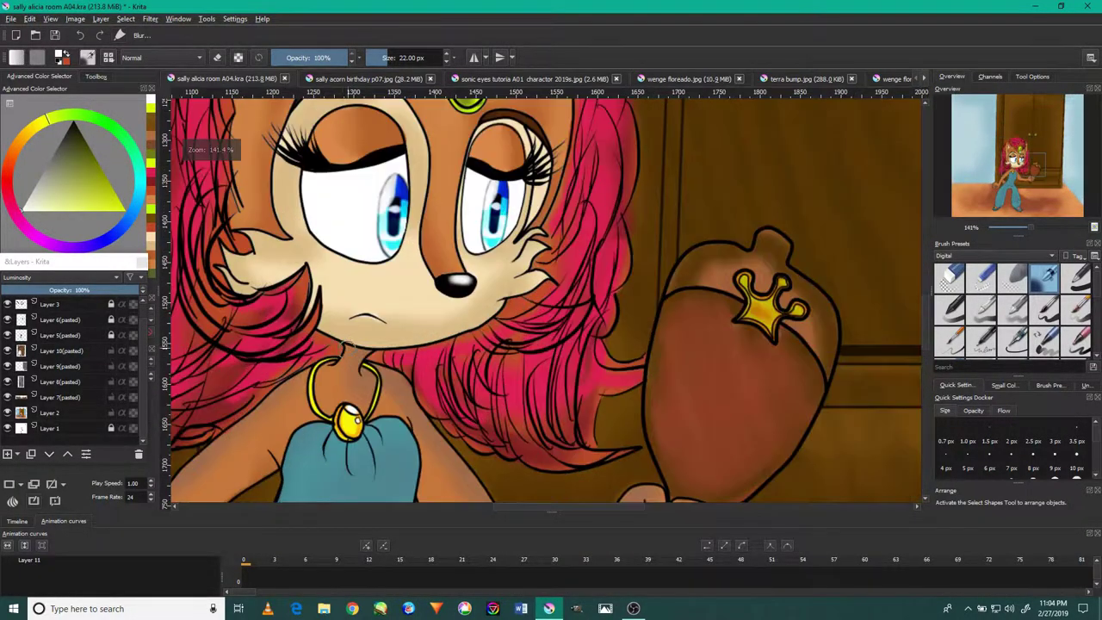
scroll(343, 351, up, 1)
scroll(357, 434, up, 1)
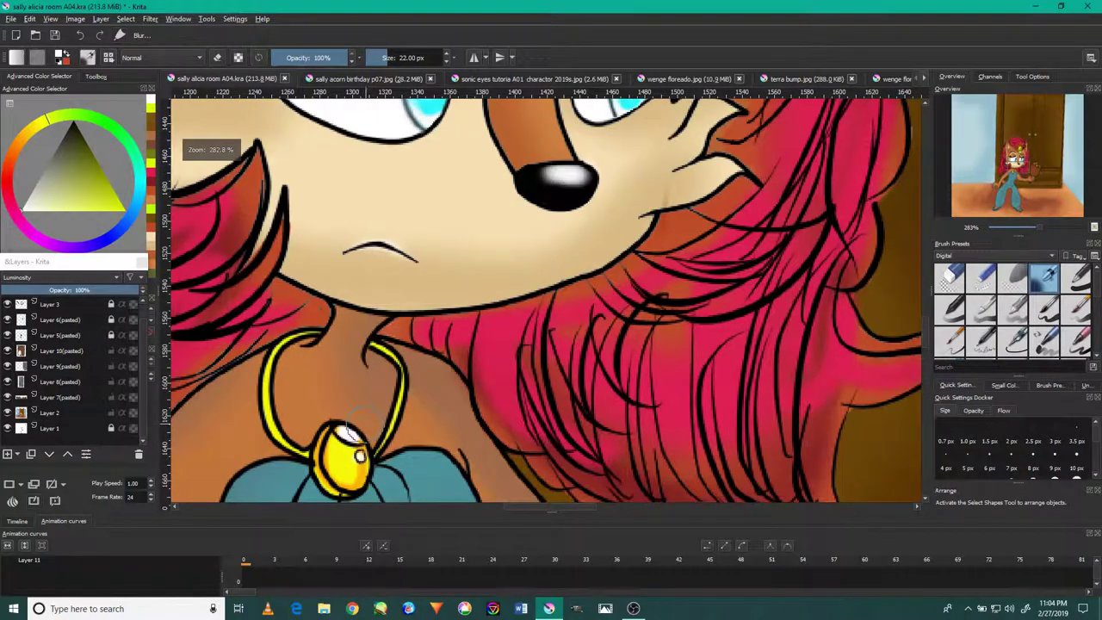
scroll(353, 426, up, 2)
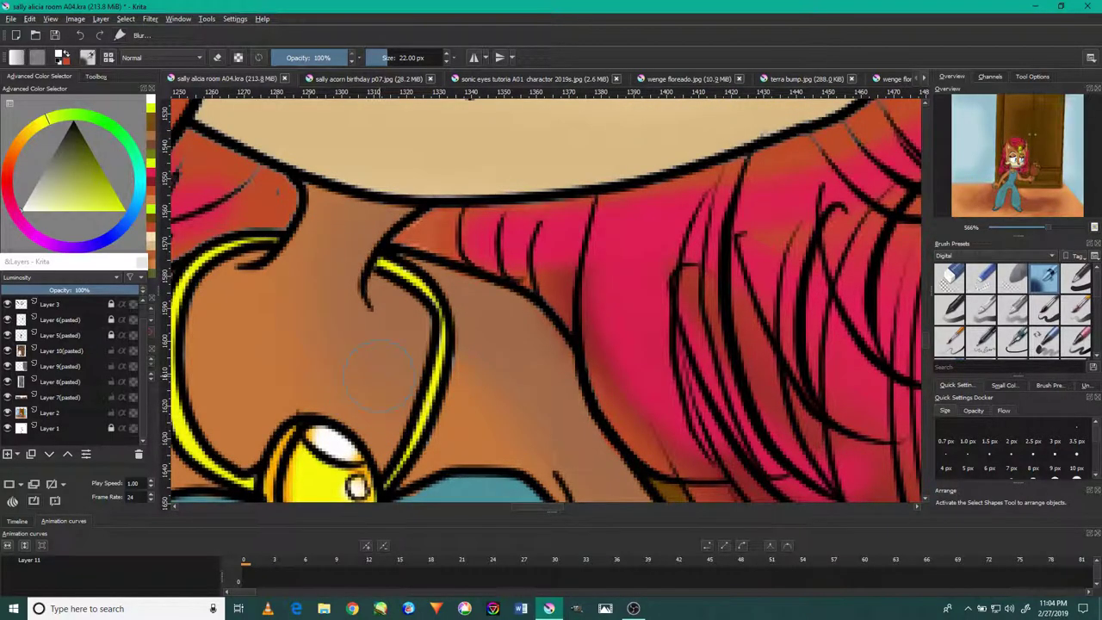
drag(384, 371, 435, 297)
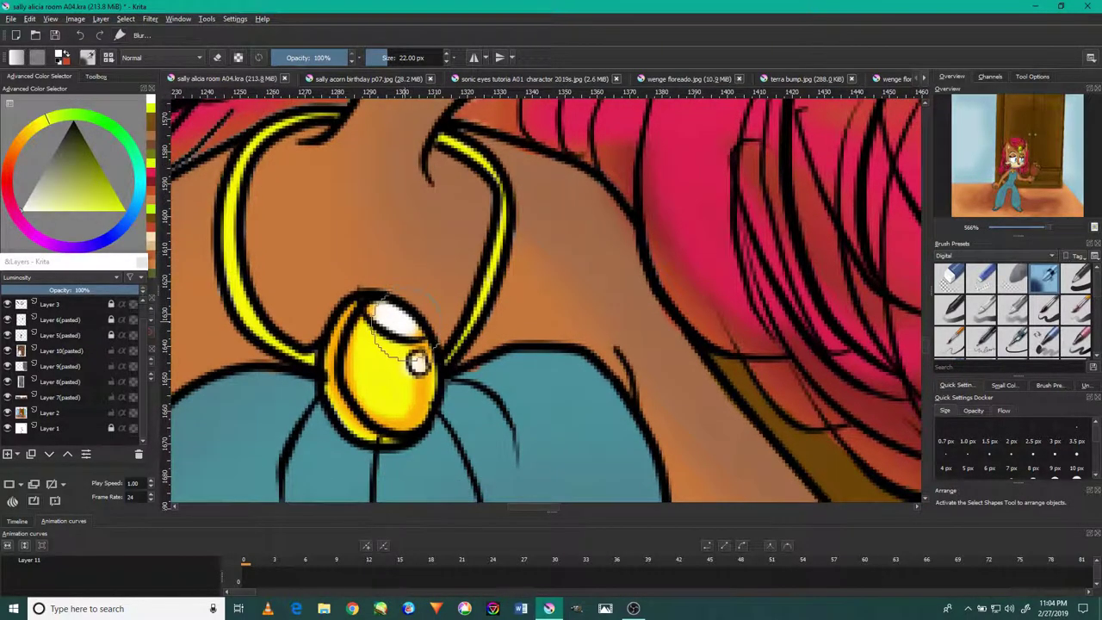
scroll(392, 314, up, 2)
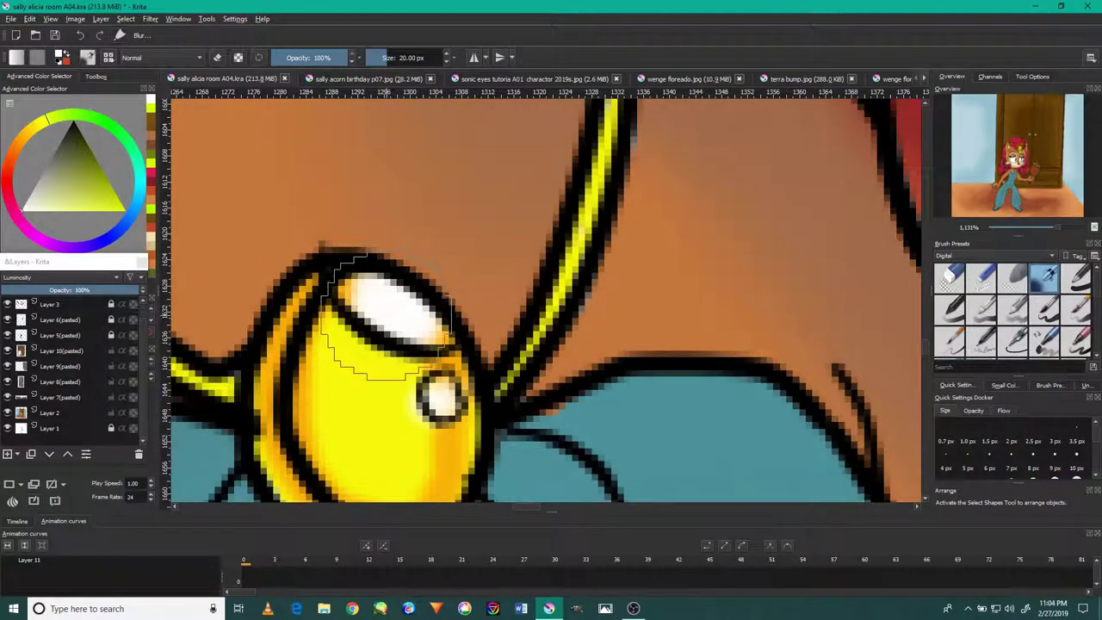
Step: Paint a wider, brighter white highlight on the pendant with an 8 px brush
key(bracketleft)
key(bracketleft)
key(bracketleft)
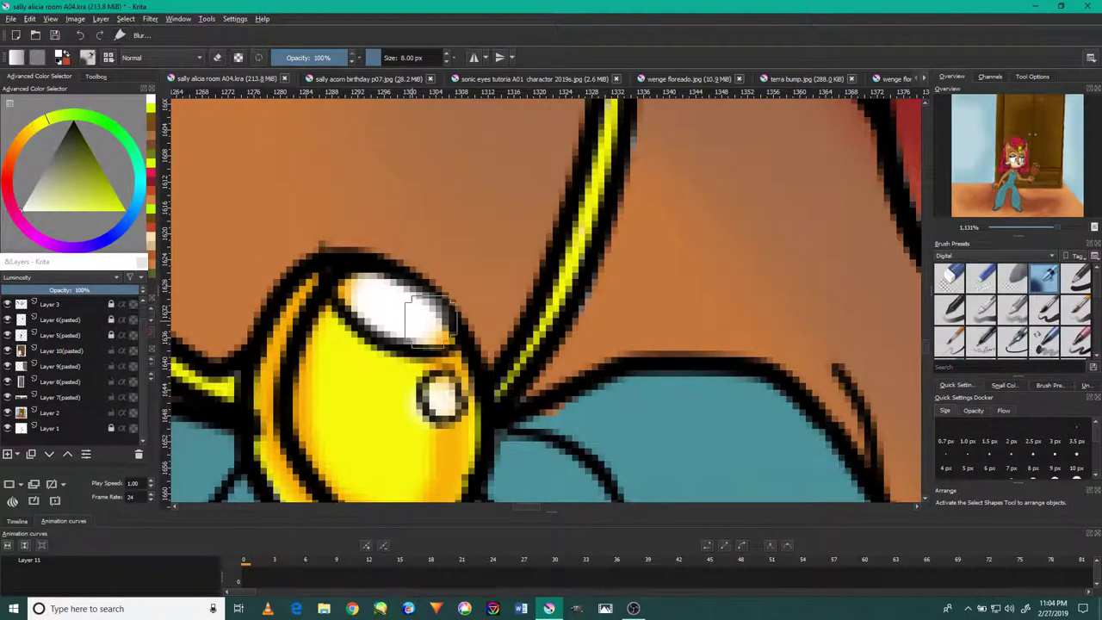
mouse_move(375, 309)
mouse_down()
mouse_move(393, 295)
mouse_move(418, 319)
mouse_move(362, 296)
mouse_move(418, 320)
mouse_move(394, 290)
mouse_move(431, 381)
mouse_move(455, 407)
mouse_move(439, 392)
mouse_up()
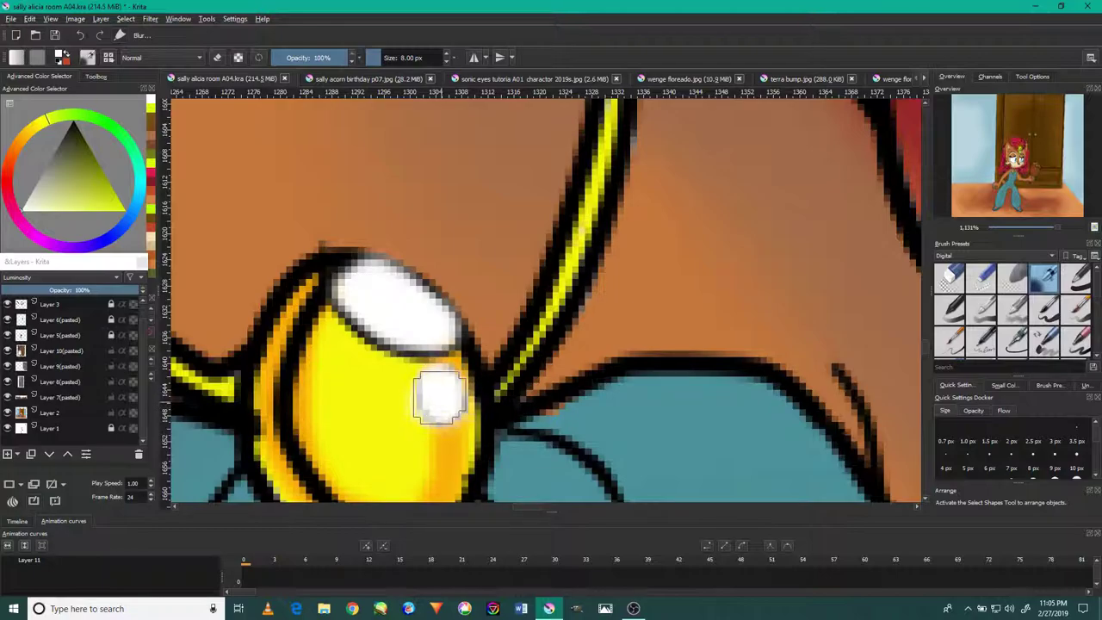
scroll(428, 379, down, 3)
scroll(428, 379, down, 5)
scroll(428, 379, down, 1)
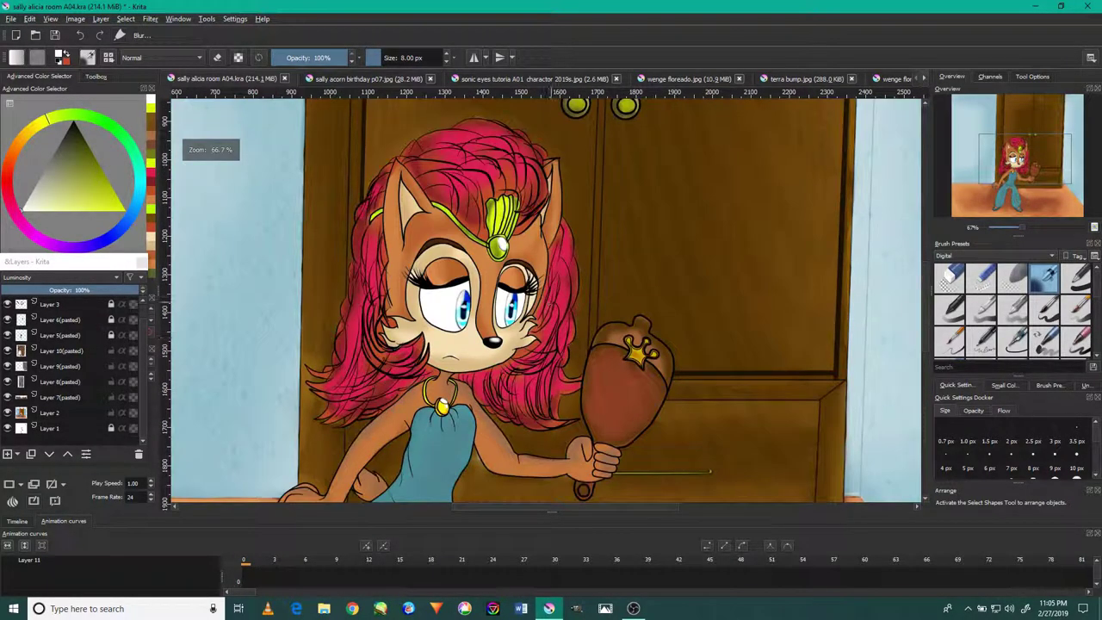
scroll(615, 340, up, 1)
scroll(616, 340, up, 3)
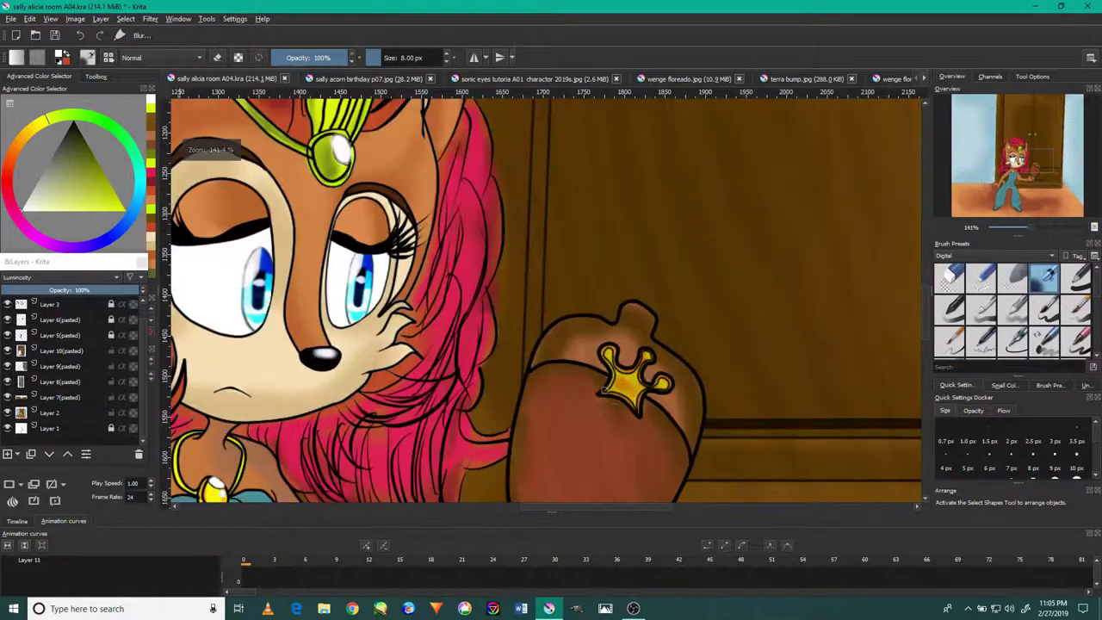
scroll(616, 340, up, 2)
scroll(637, 353, up, 1)
Step: Paint white glints on the star's upper-right and right tips, undoing the overdone right one
mouse_move(676, 216)
mouse_down()
mouse_move(687, 211)
mouse_move(677, 214)
mouse_up()
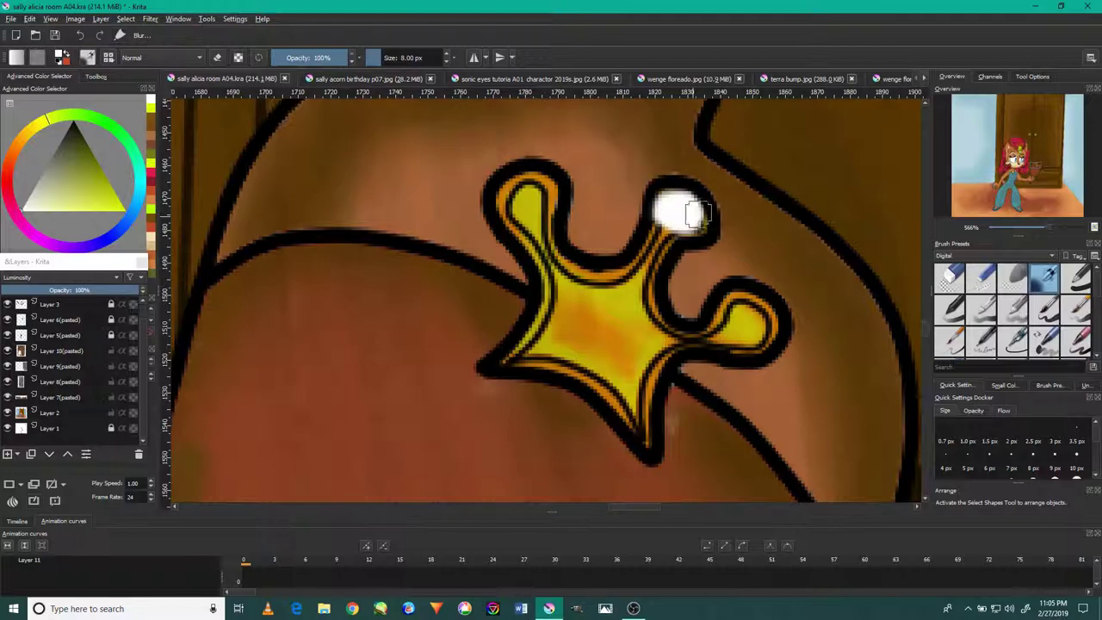
scroll(715, 289, down, 3)
scroll(714, 289, down, 2)
scroll(707, 295, up, 4)
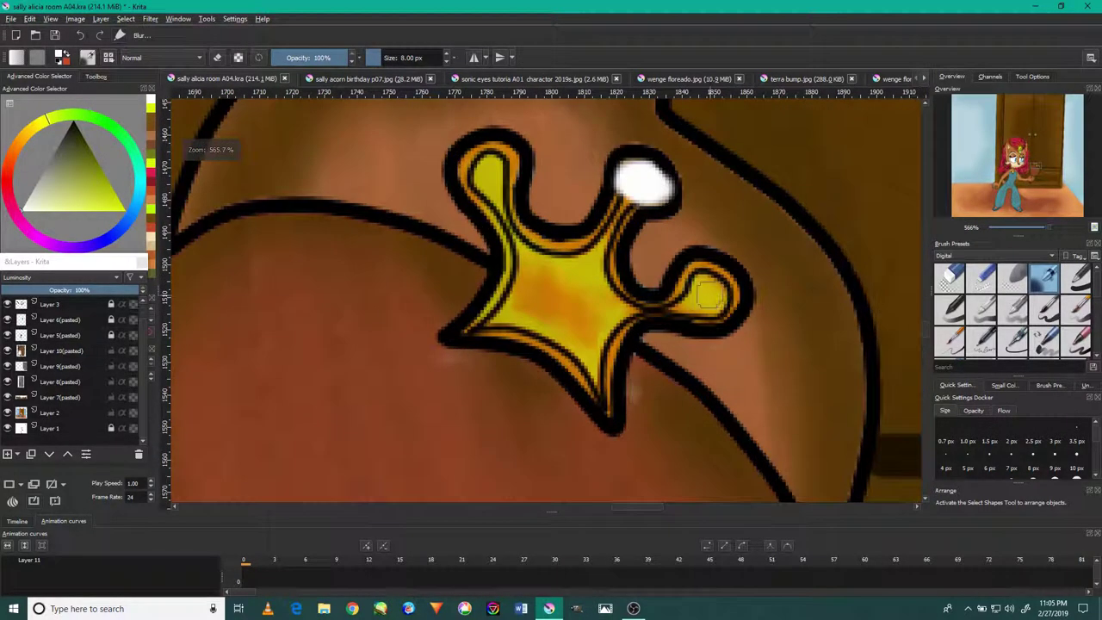
mouse_move(708, 296)
mouse_down()
mouse_move(715, 287)
mouse_move(689, 280)
mouse_up()
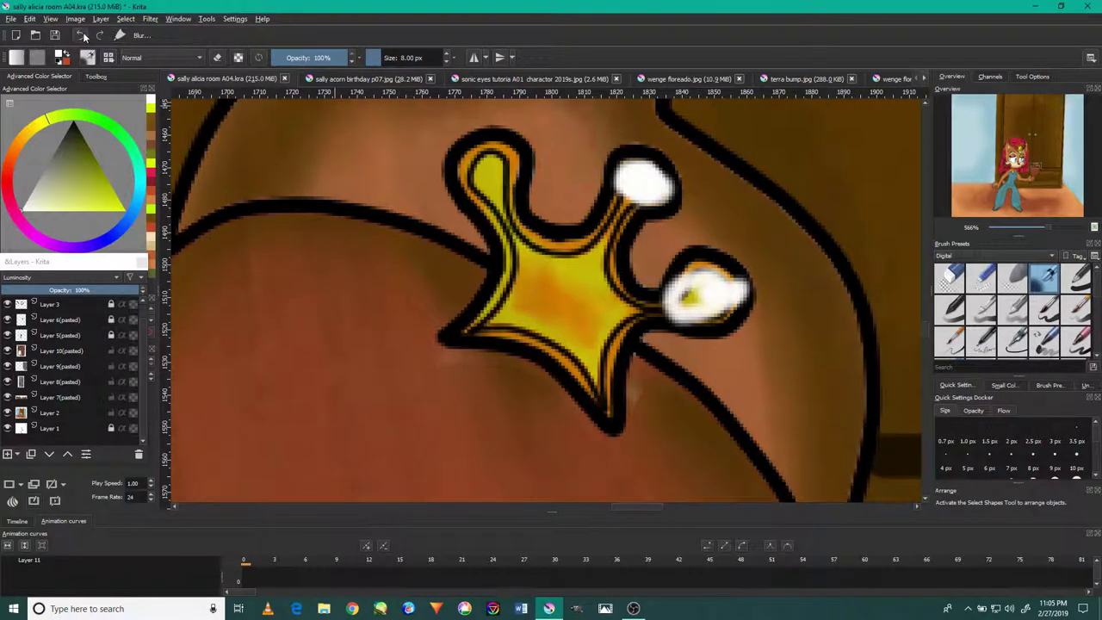
click(81, 35)
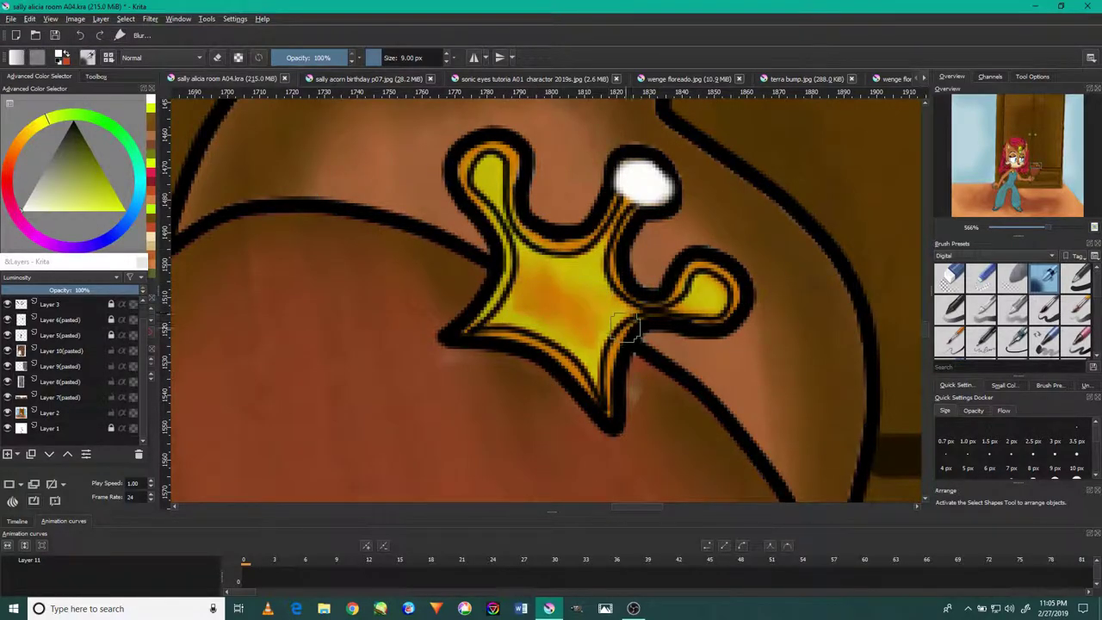
Step: Raise the brush to 20 px and repaint soft highlights on the star's right and top-left tips
key(bracketright)
key(bracketright)
key(bracketright)
mouse_move(696, 299)
mouse_down()
mouse_move(701, 287)
mouse_move(687, 293)
mouse_up()
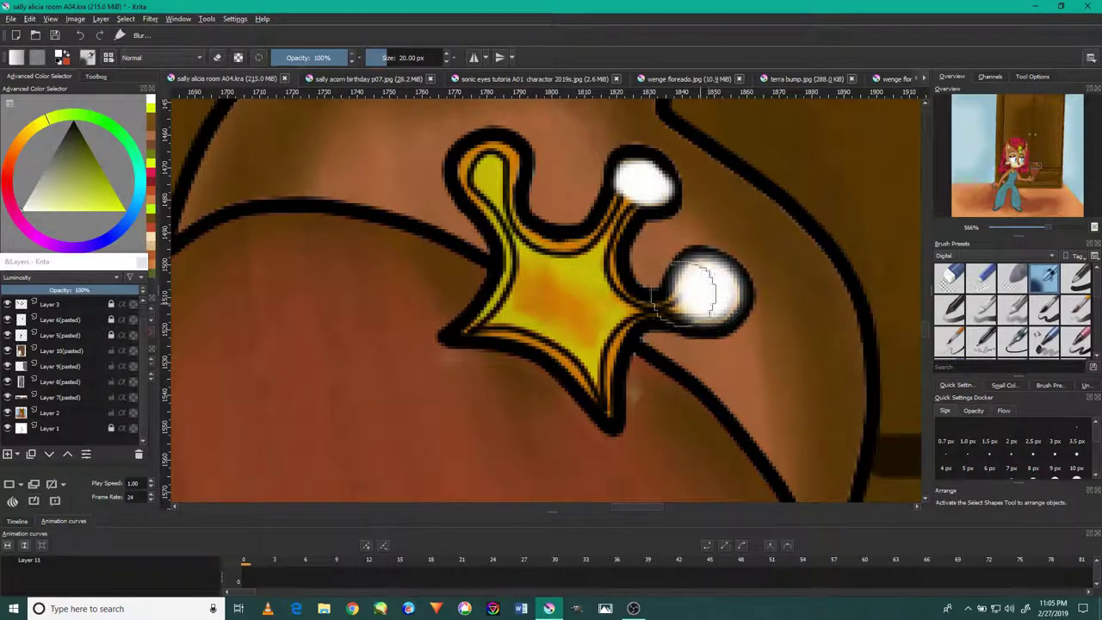
mouse_move(489, 168)
mouse_down()
mouse_move(494, 159)
mouse_move(485, 167)
mouse_move(506, 193)
mouse_up()
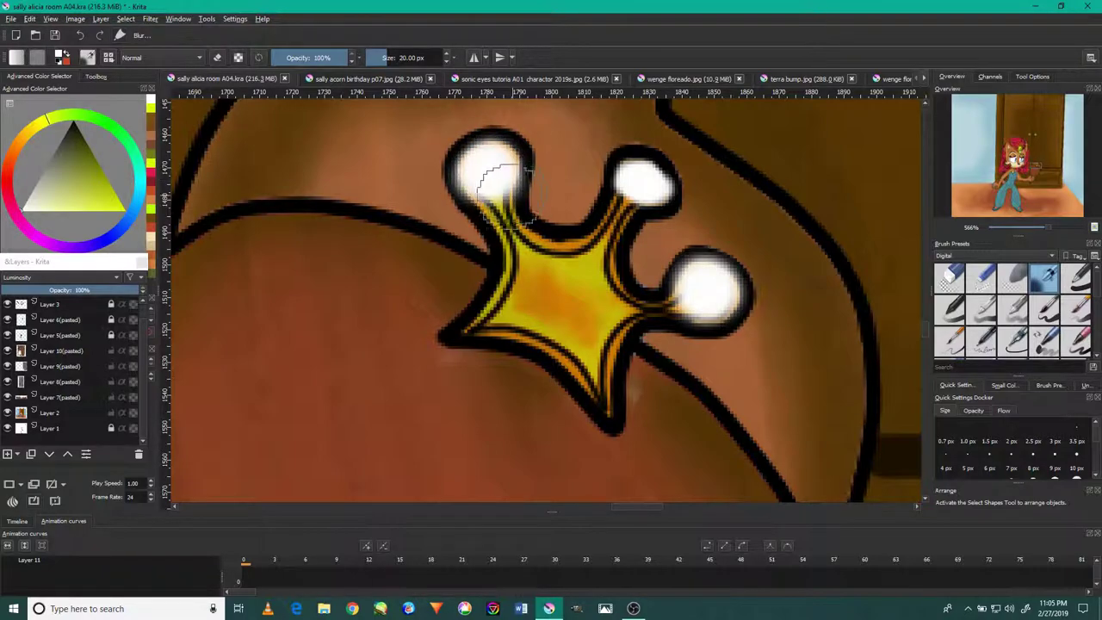
scroll(503, 181, down, 5)
scroll(483, 179, down, 1)
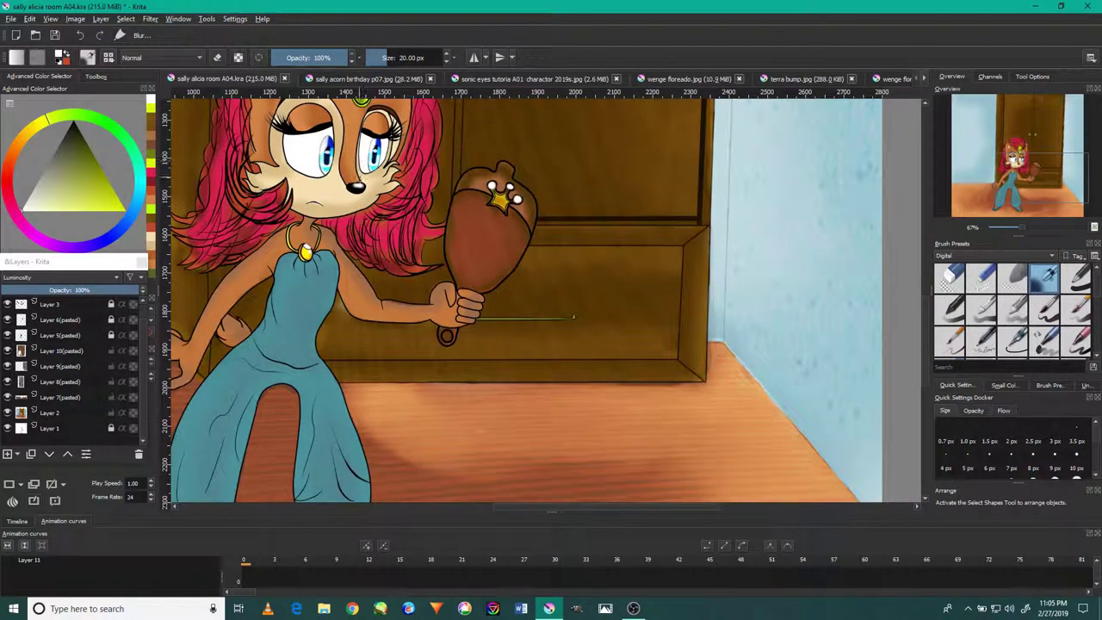
Step: Brighten the white highlight on the fox girl's nose
scroll(358, 186, up, 2)
scroll(360, 201, up, 2)
scroll(359, 198, up, 1)
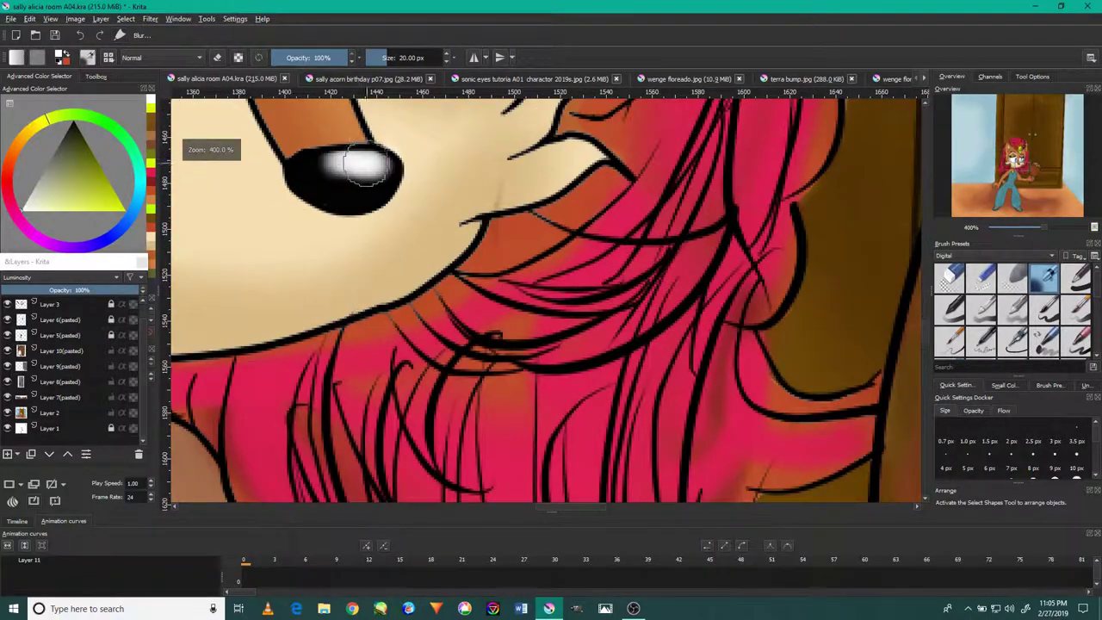
drag(379, 155, 340, 167)
scroll(374, 168, down, 2)
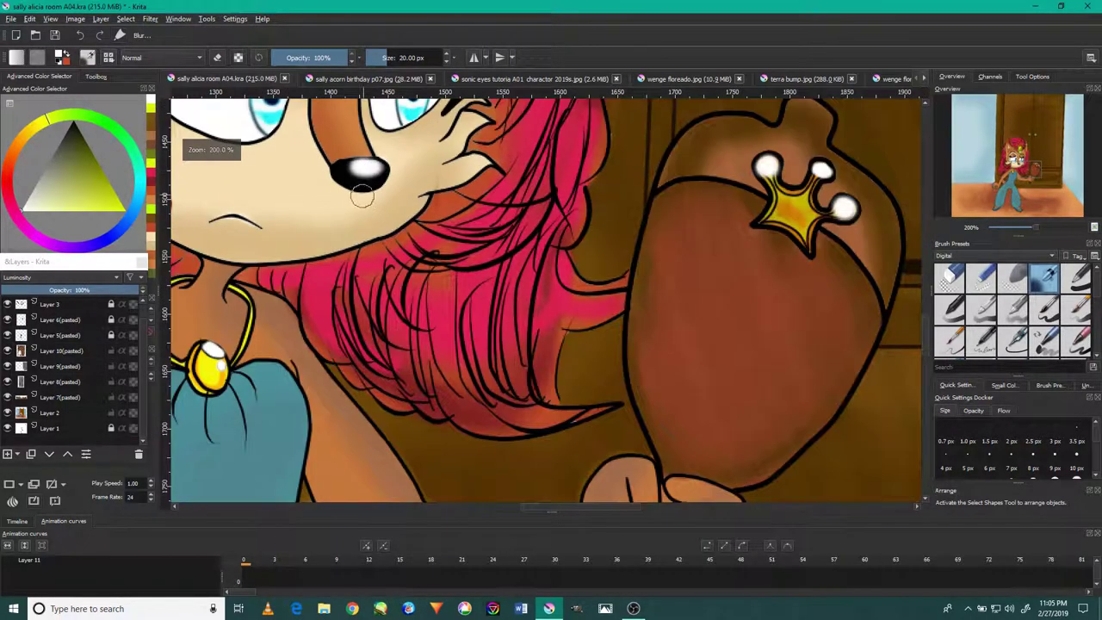
Step: Brush a soft white shine over the right eye's blue iris
drag(385, 180, 410, 304)
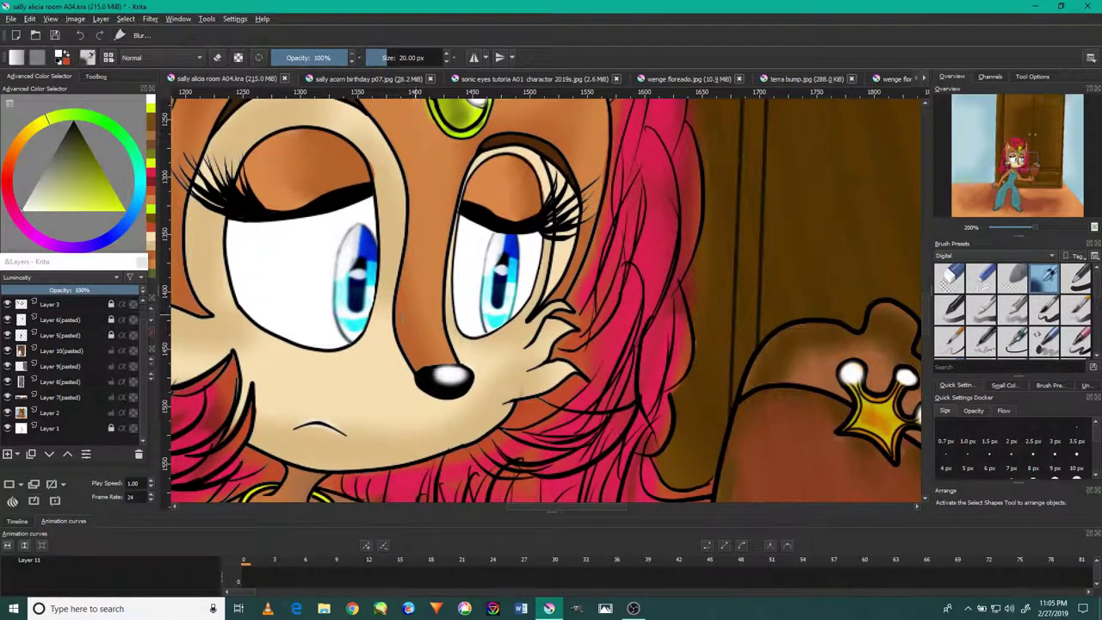
scroll(439, 320, down, 3)
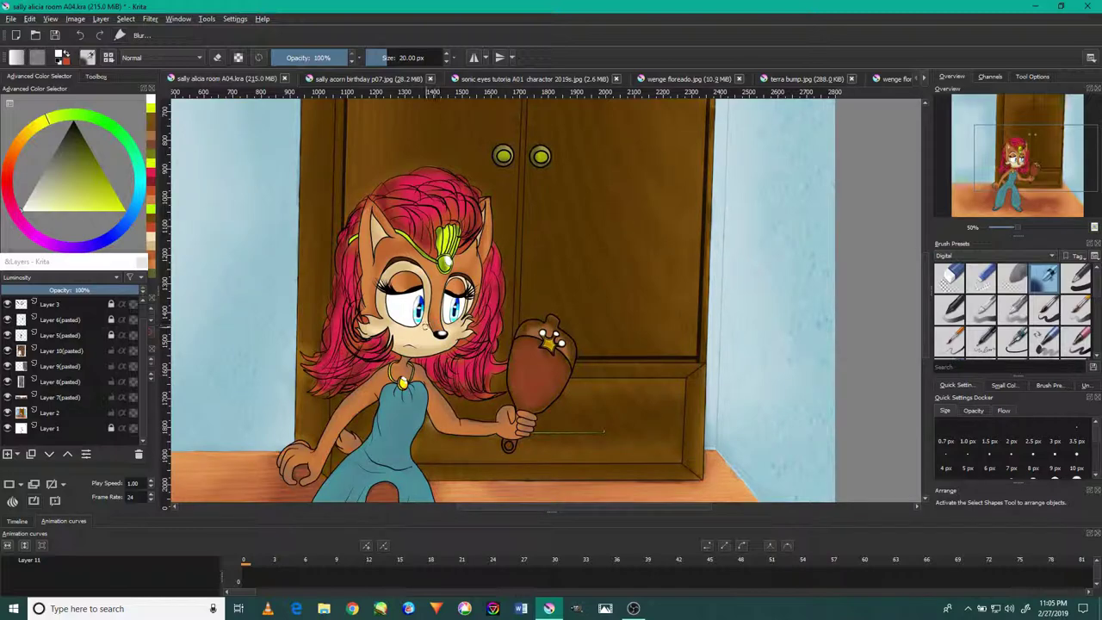
scroll(420, 310, up, 6)
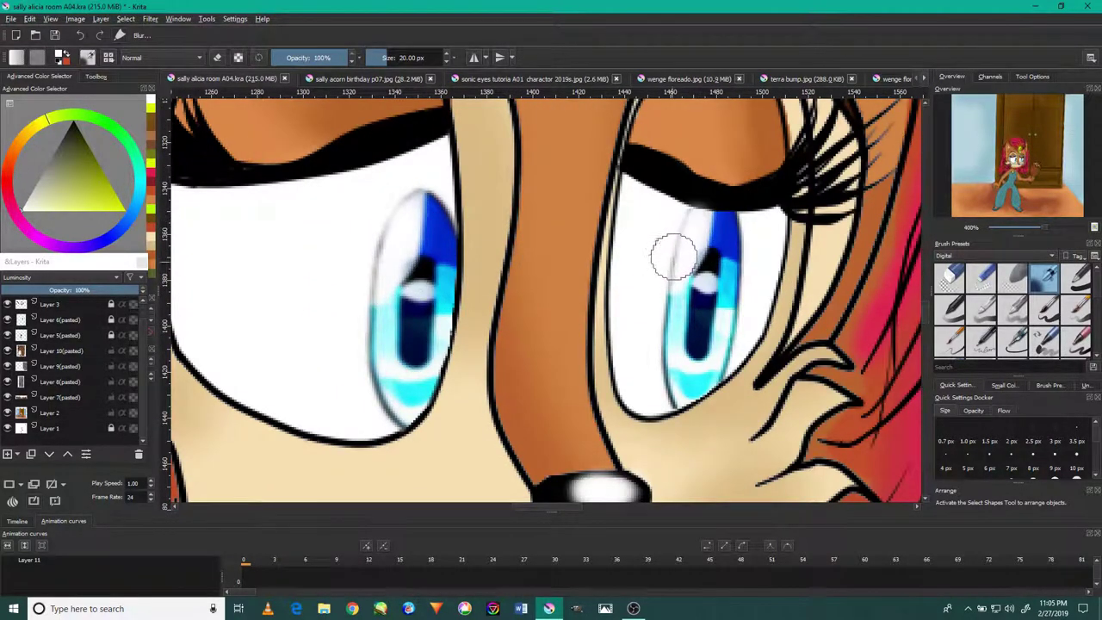
drag(669, 282, 702, 293)
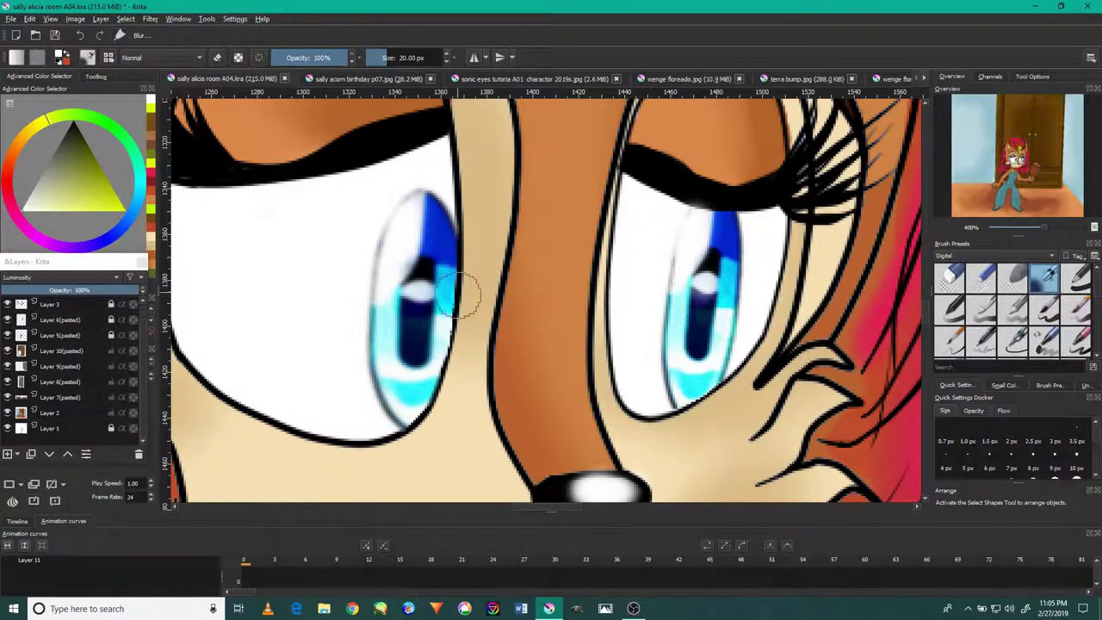
scroll(419, 289, down, 2)
scroll(461, 277, down, 1)
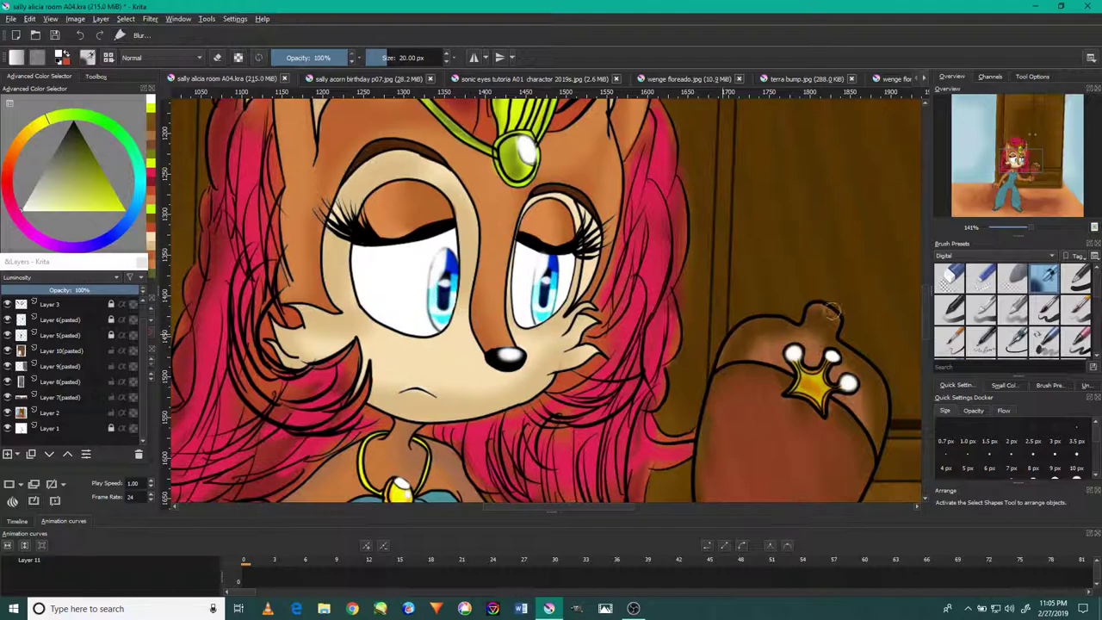
Step: Load a 7 px preset from the Ink brush tag and show the Toolbox docker
click(960, 259)
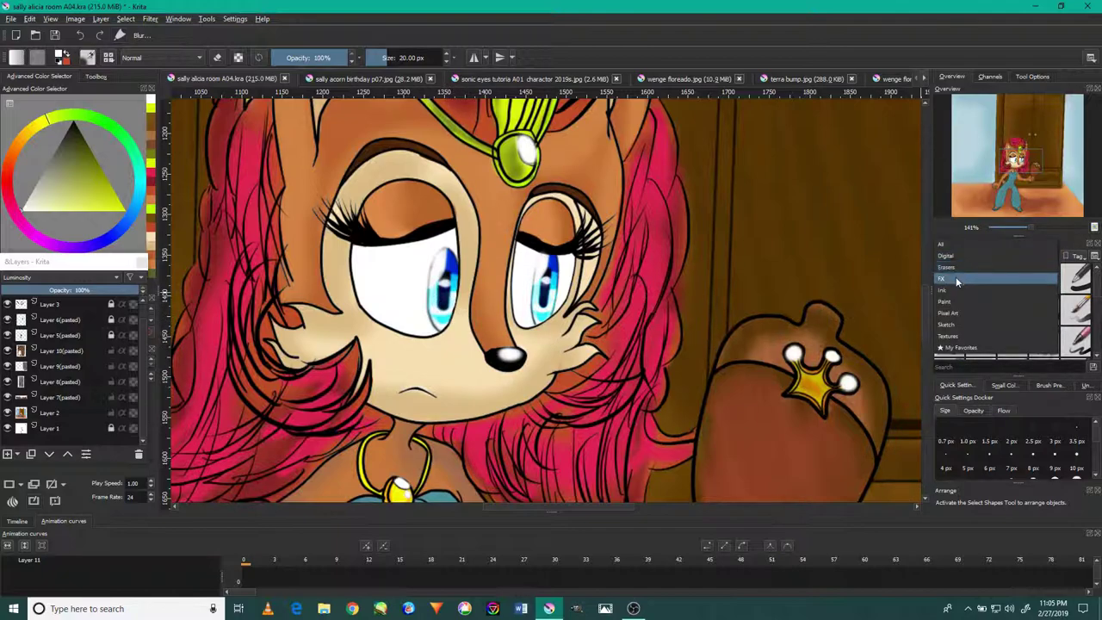
click(956, 290)
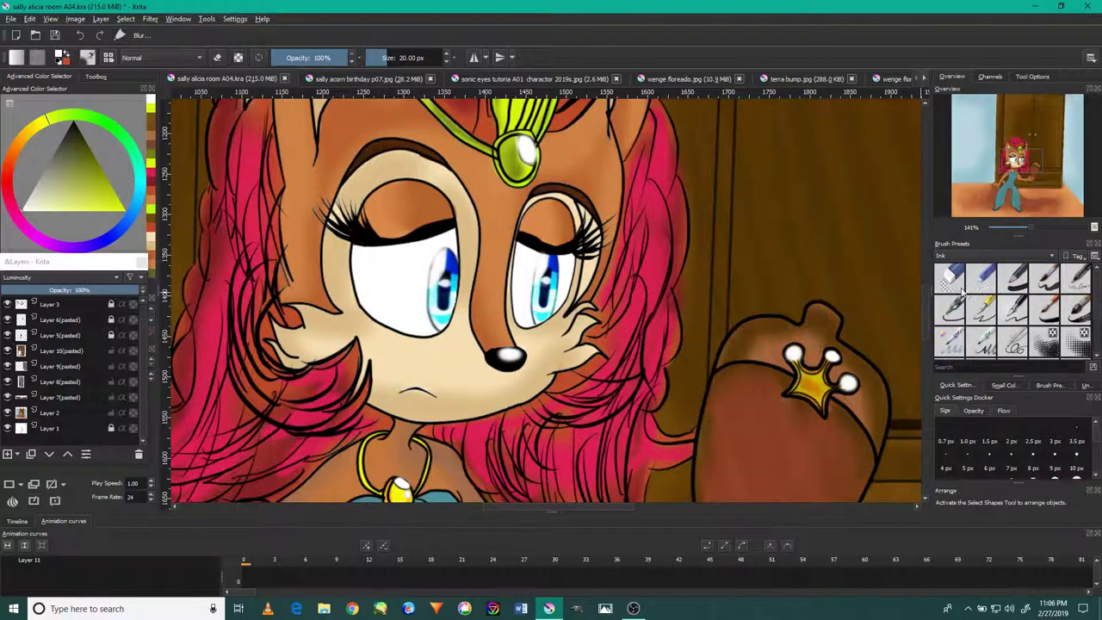
click(1013, 312)
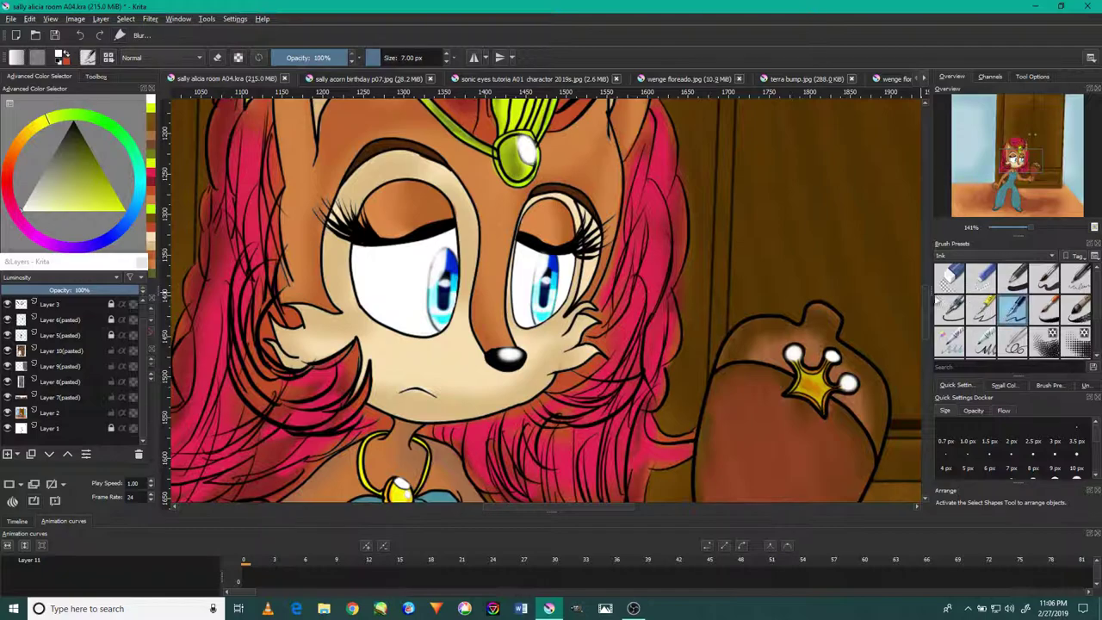
click(96, 77)
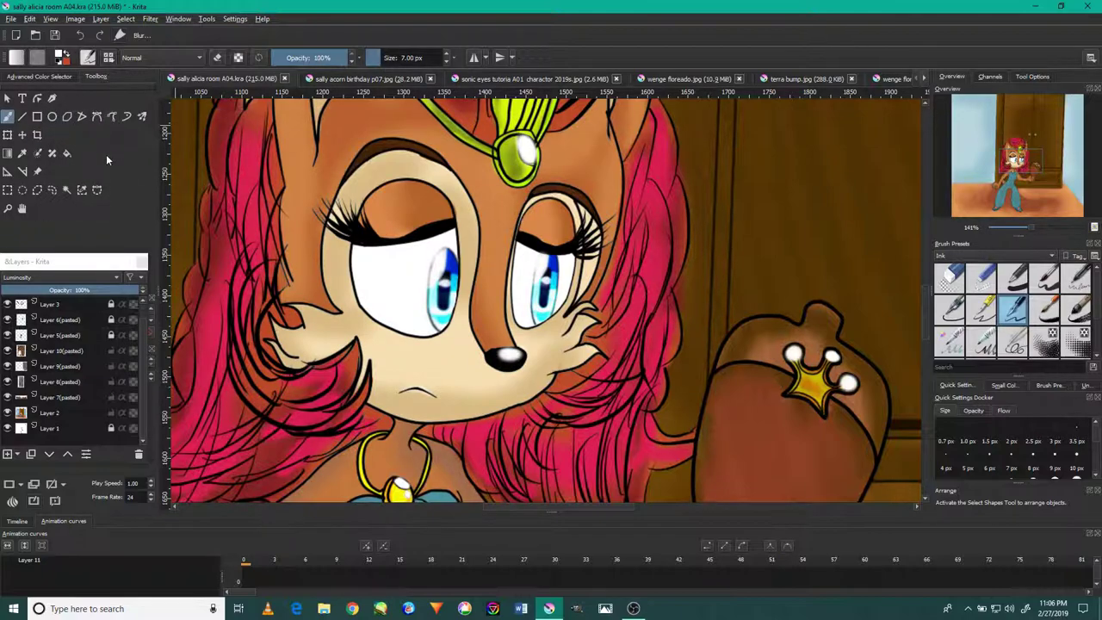
Step: Zoom into the left eye and try a white polygon highlight on the eyelid, then undo it
click(81, 116)
drag(413, 258, 478, 213)
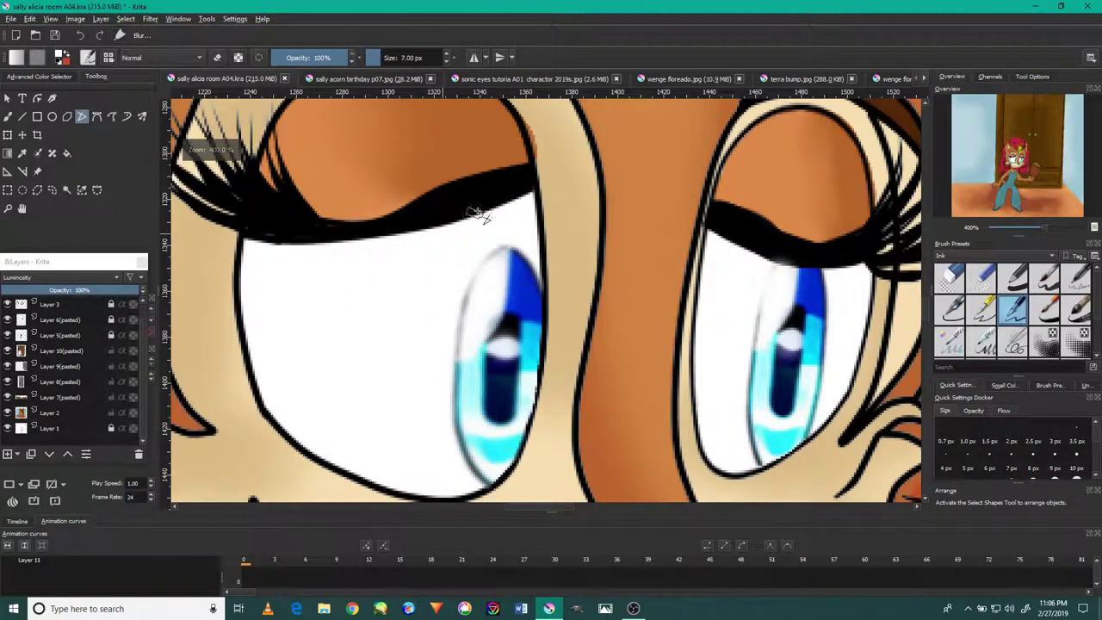
click(478, 214)
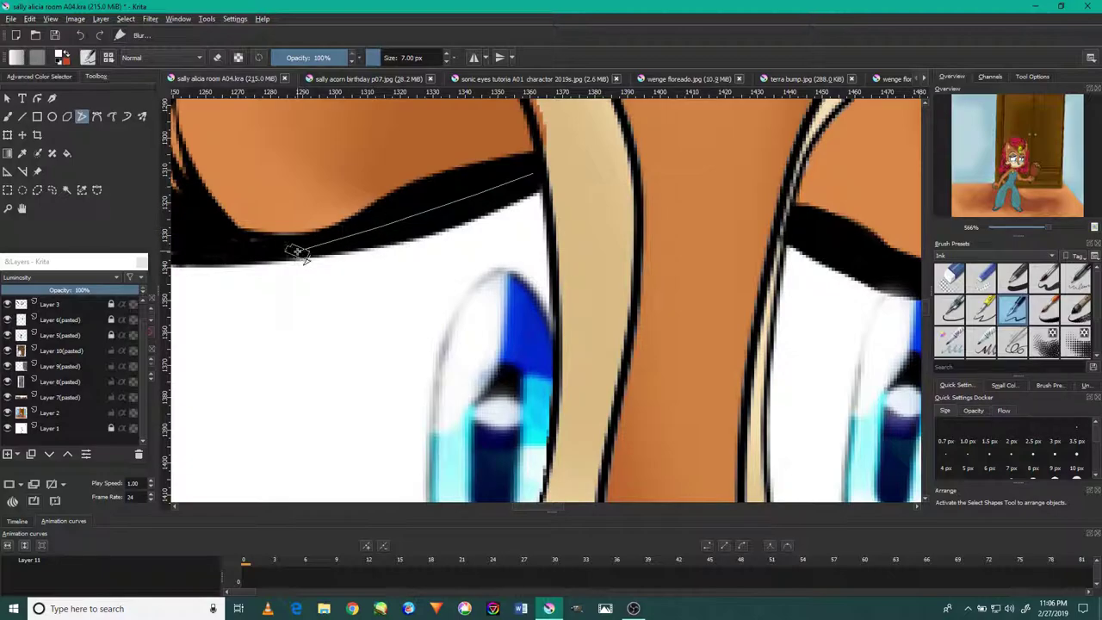
click(296, 251)
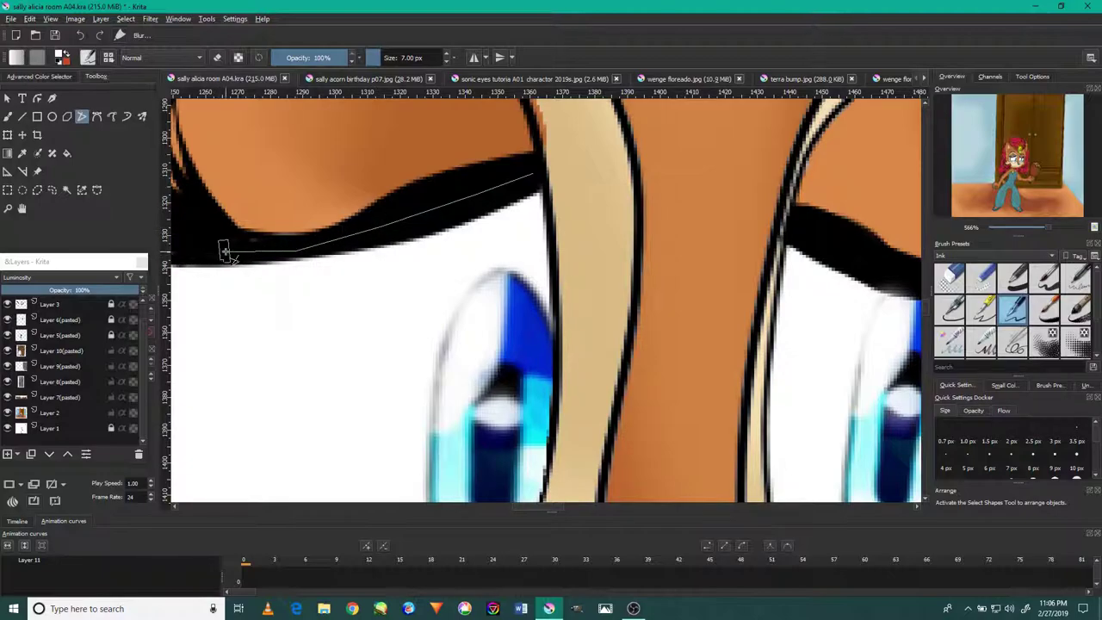
drag(224, 252, 279, 266)
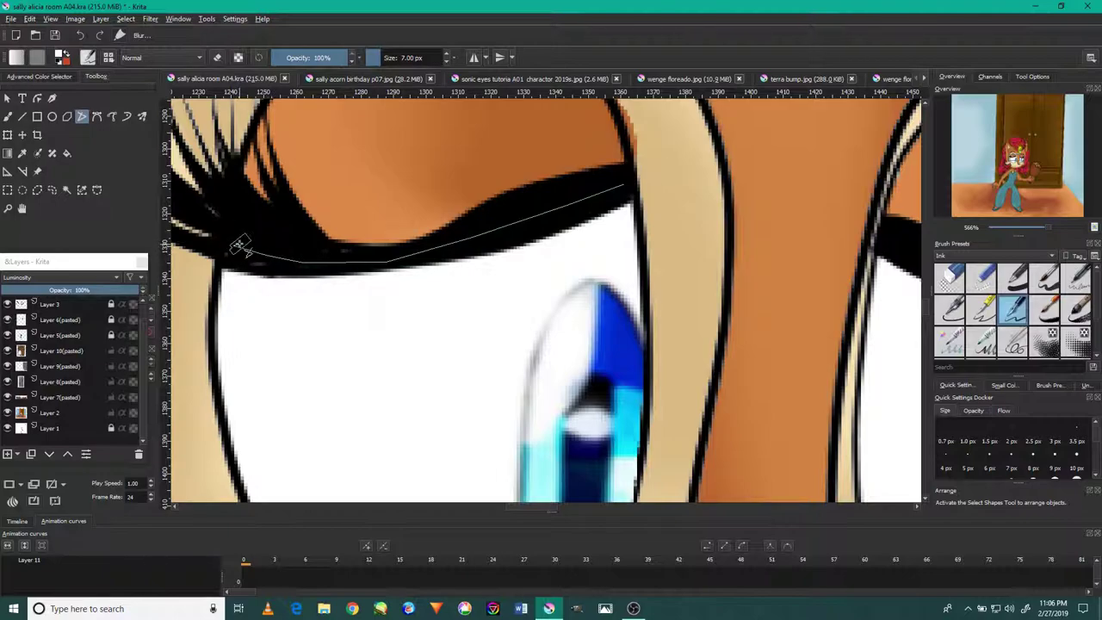
double_click(242, 247)
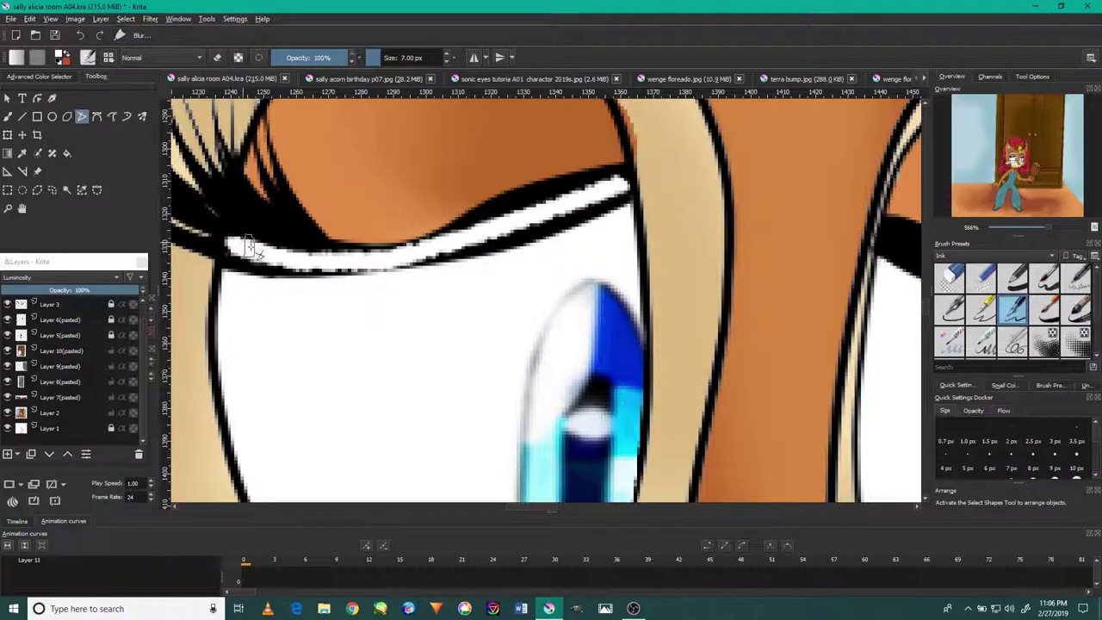
click(82, 36)
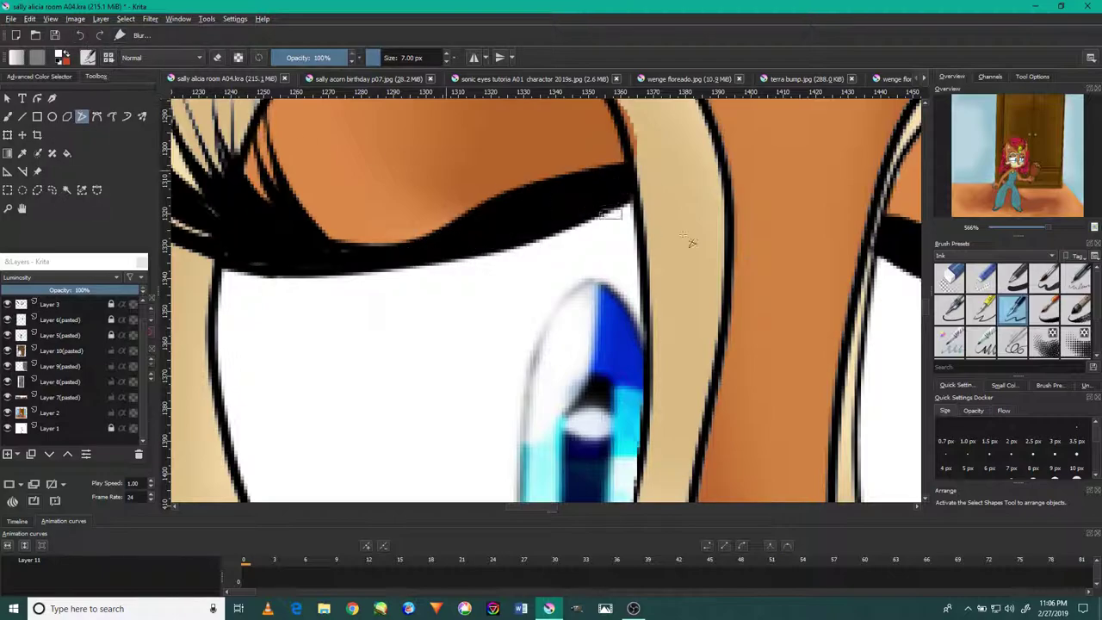
Step: Draw a thin 1 px light stroke along the left upper eyelid with a finer ink preset
click(973, 305)
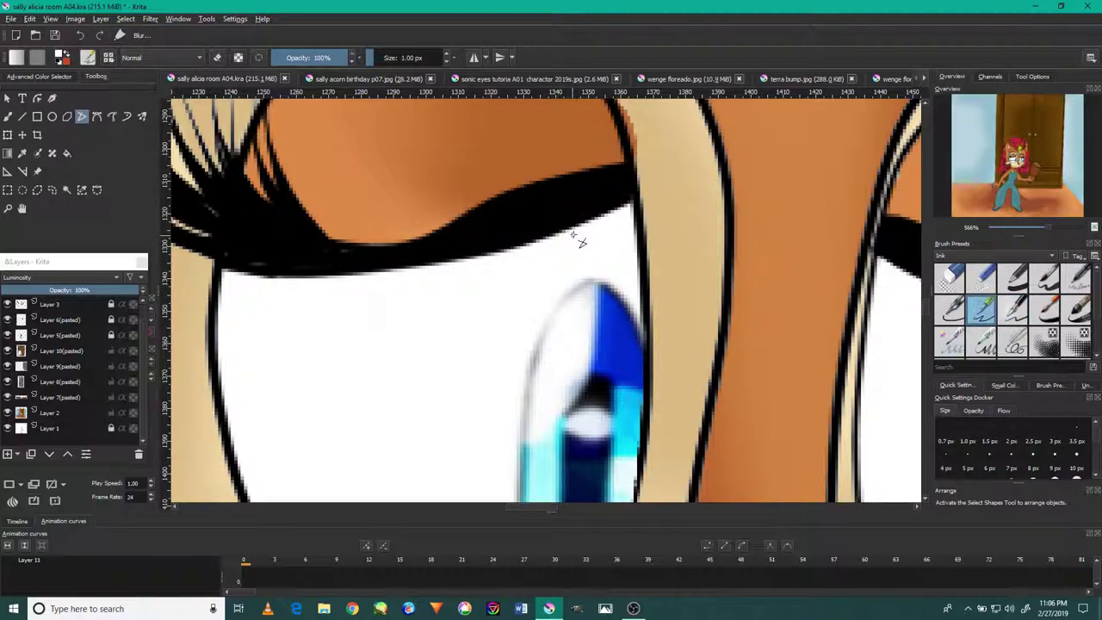
mouse_move(620, 188)
mouse_down()
mouse_move(432, 255)
mouse_move(229, 253)
mouse_up()
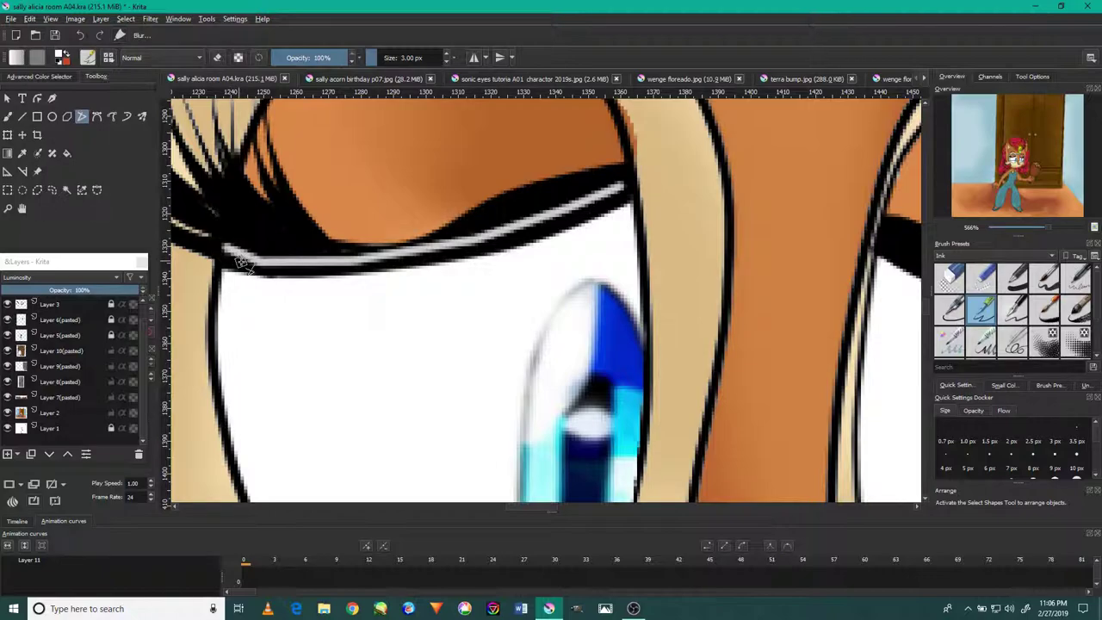
click(80, 36)
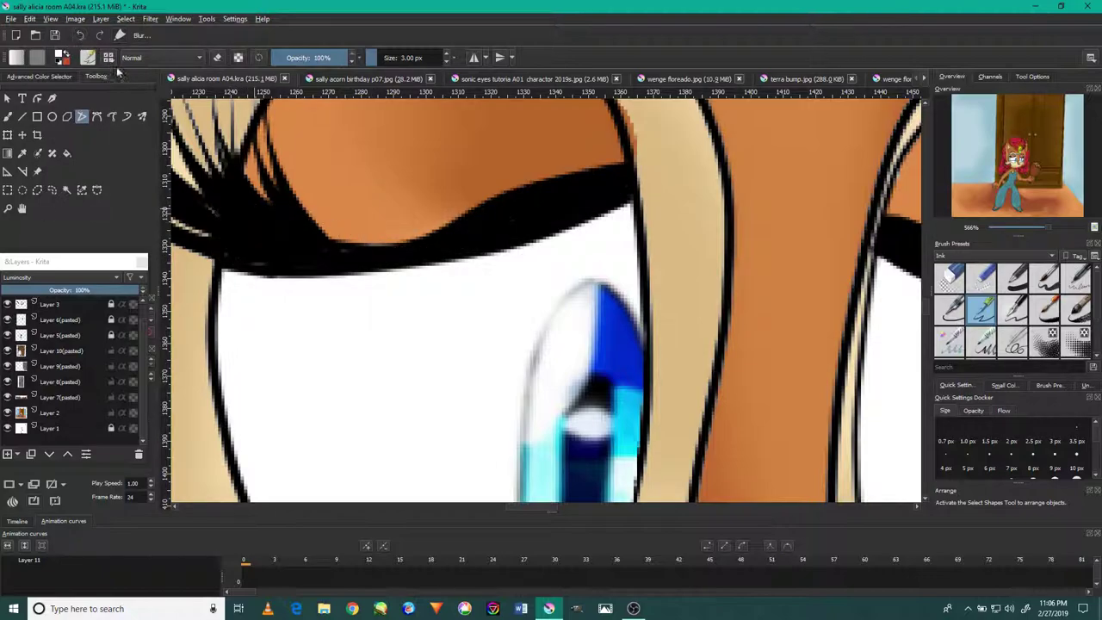
click(953, 315)
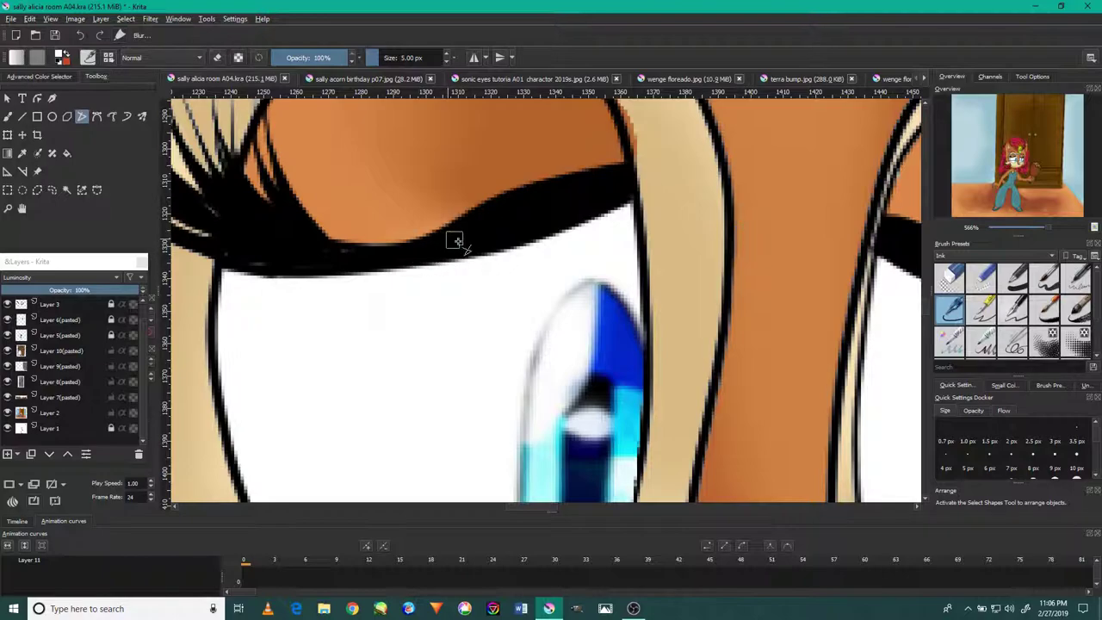
key(bracketleft)
mouse_move(570, 215)
mouse_down()
mouse_move(328, 267)
mouse_move(245, 250)
mouse_up()
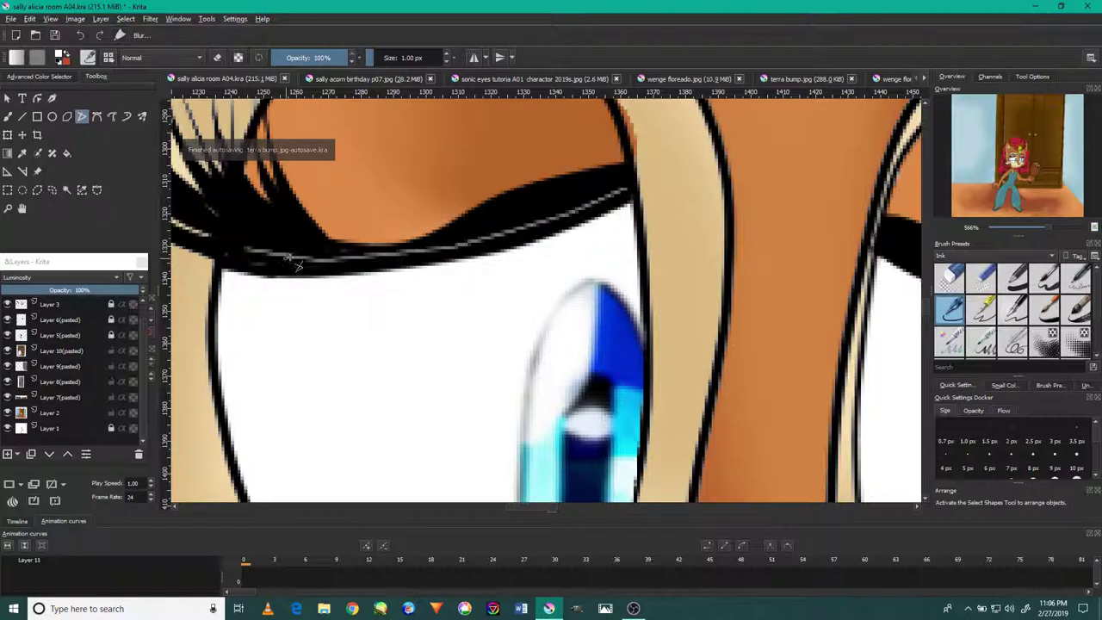
Step: Zoom onto the right eye and finish a thin light stroke along its upper lid
scroll(538, 293, down, 5)
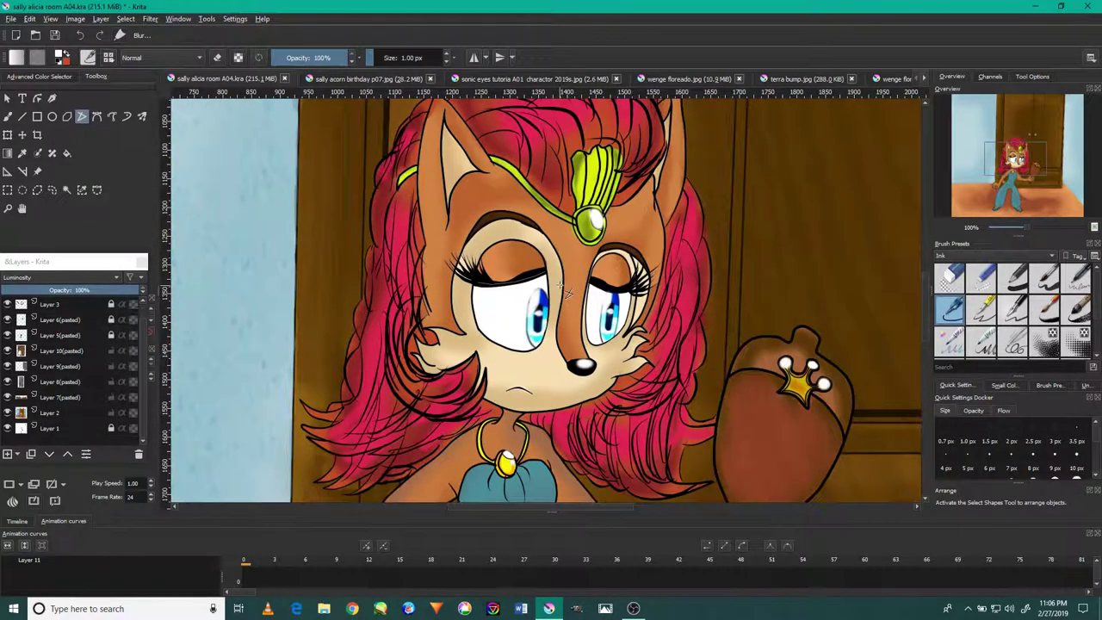
scroll(594, 297, up, 2)
scroll(595, 297, up, 2)
scroll(594, 297, up, 1)
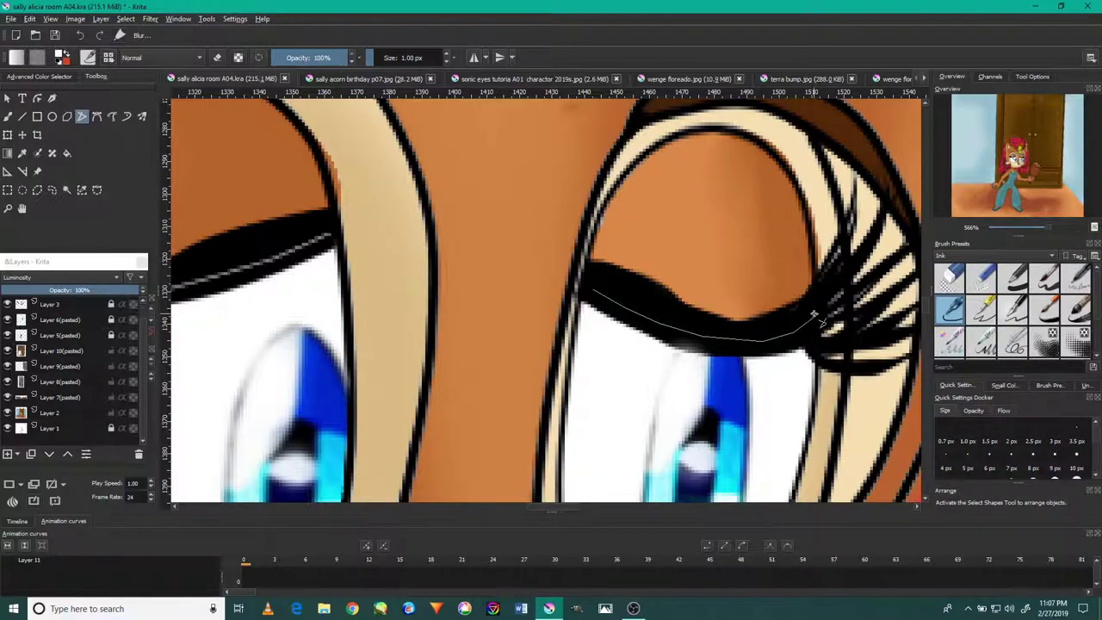
double_click(811, 327)
Step: Zoom and pan out across the eyes, nose, hair and necklace to check the highlights
scroll(789, 326, down, 3)
scroll(792, 345, down, 1)
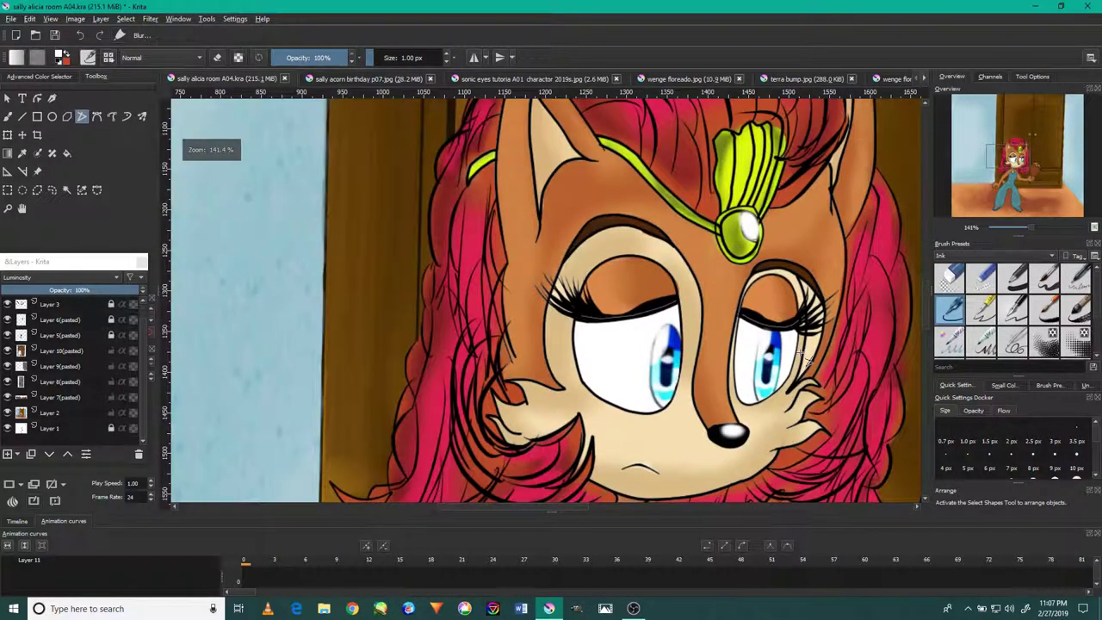
scroll(714, 362, up, 2)
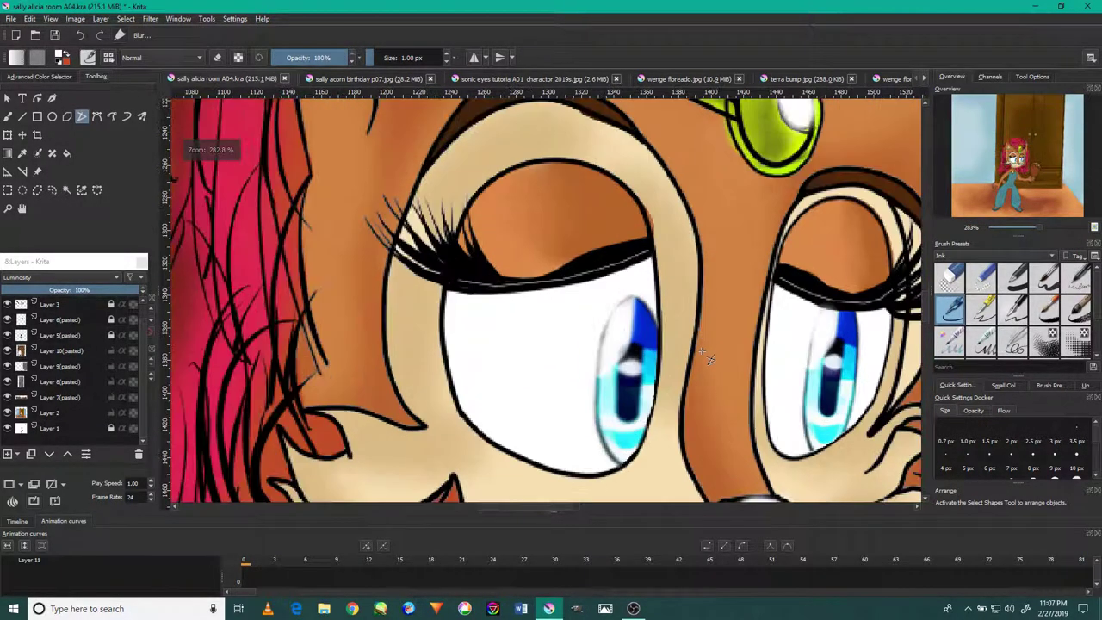
scroll(701, 360, up, 2)
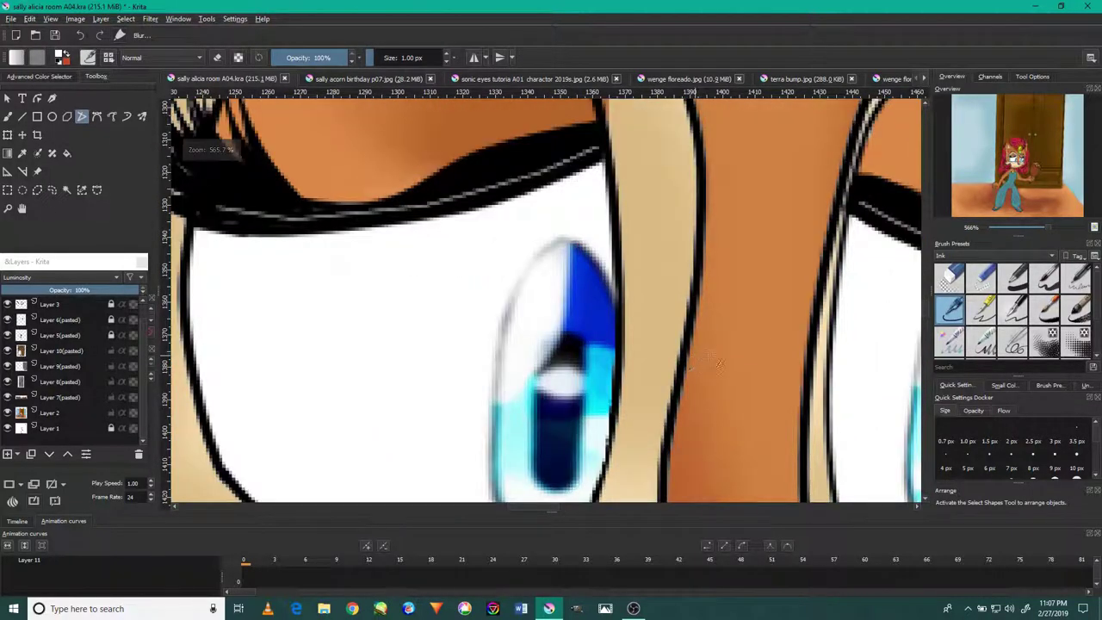
mouse_move(737, 359)
mouse_down()
mouse_move(519, 207)
mouse_move(541, 265)
mouse_move(525, 203)
mouse_up()
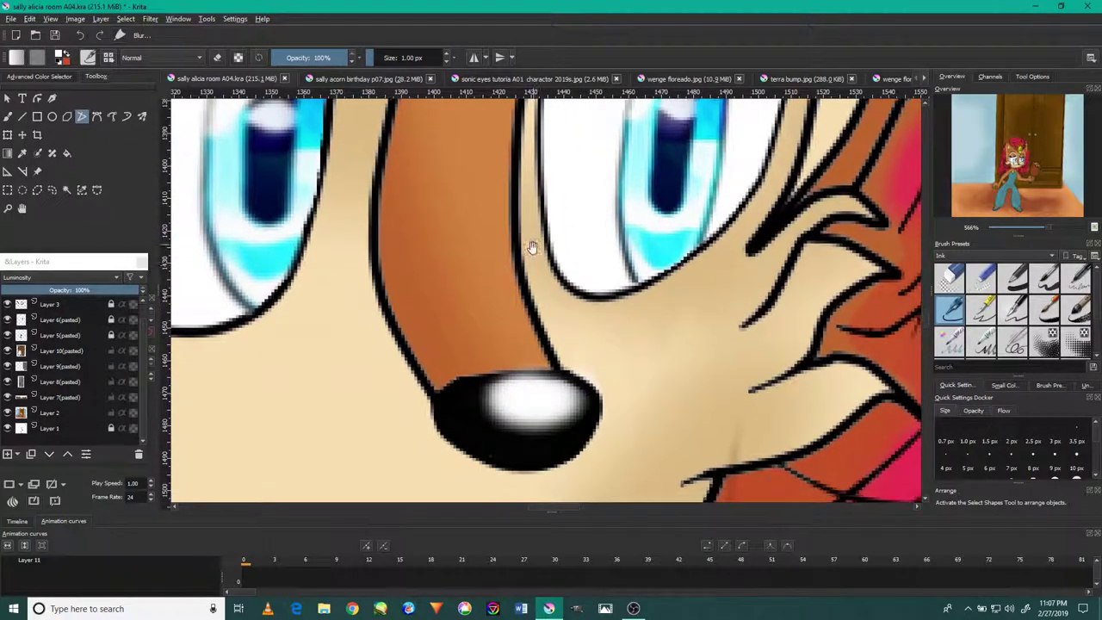
scroll(517, 330, down, 1)
scroll(521, 334, down, 1)
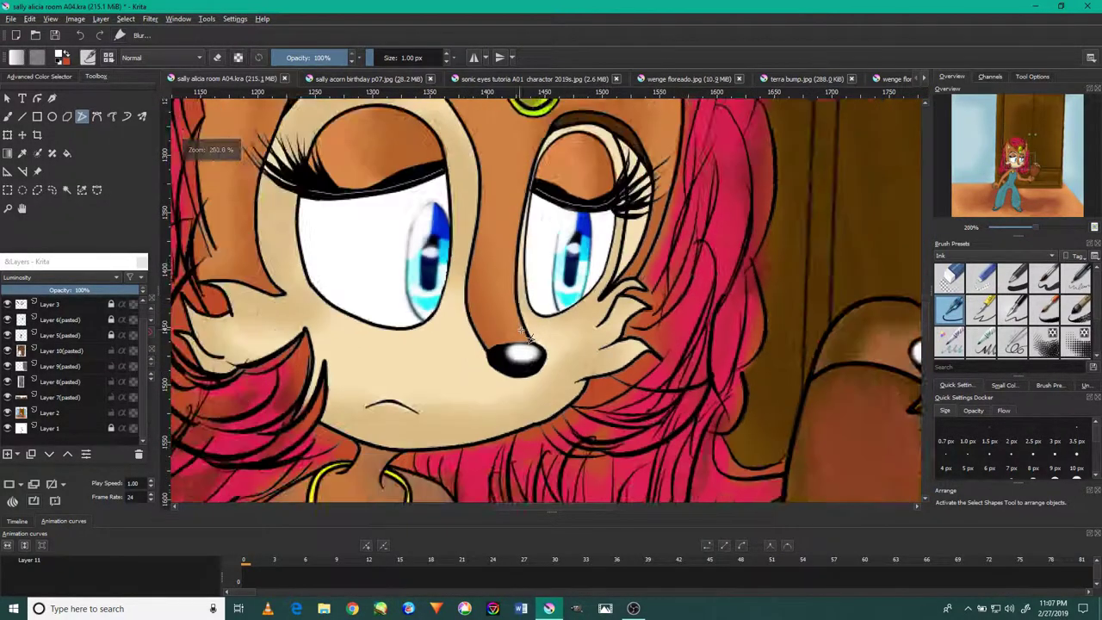
scroll(525, 338, down, 1)
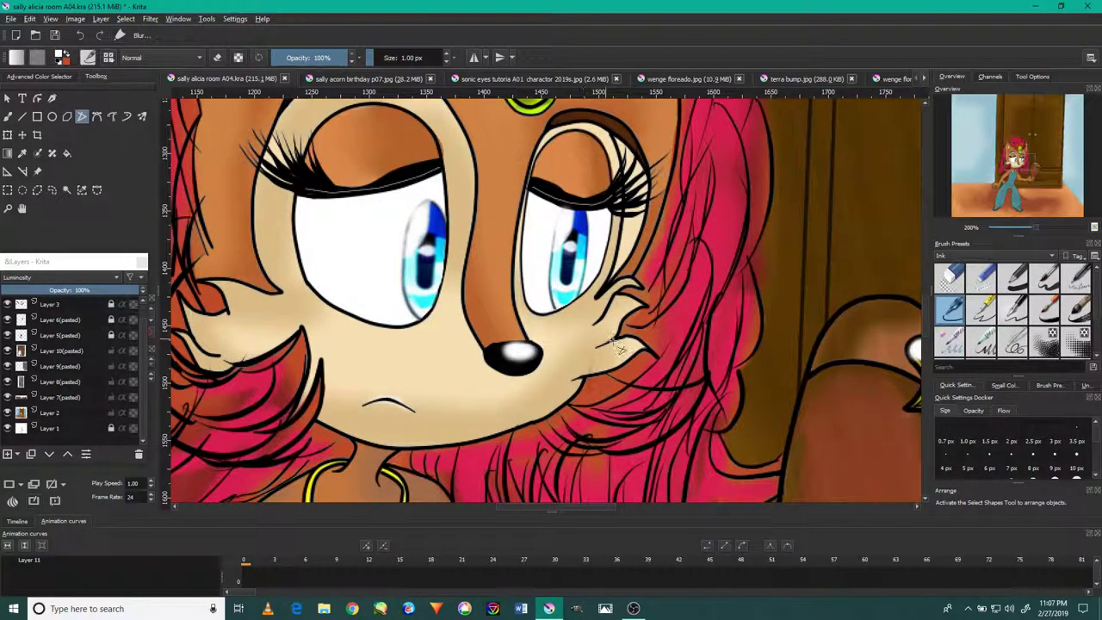
mouse_move(680, 366)
mouse_down()
mouse_move(634, 300)
mouse_move(561, 258)
mouse_up()
scroll(594, 275, down, 1)
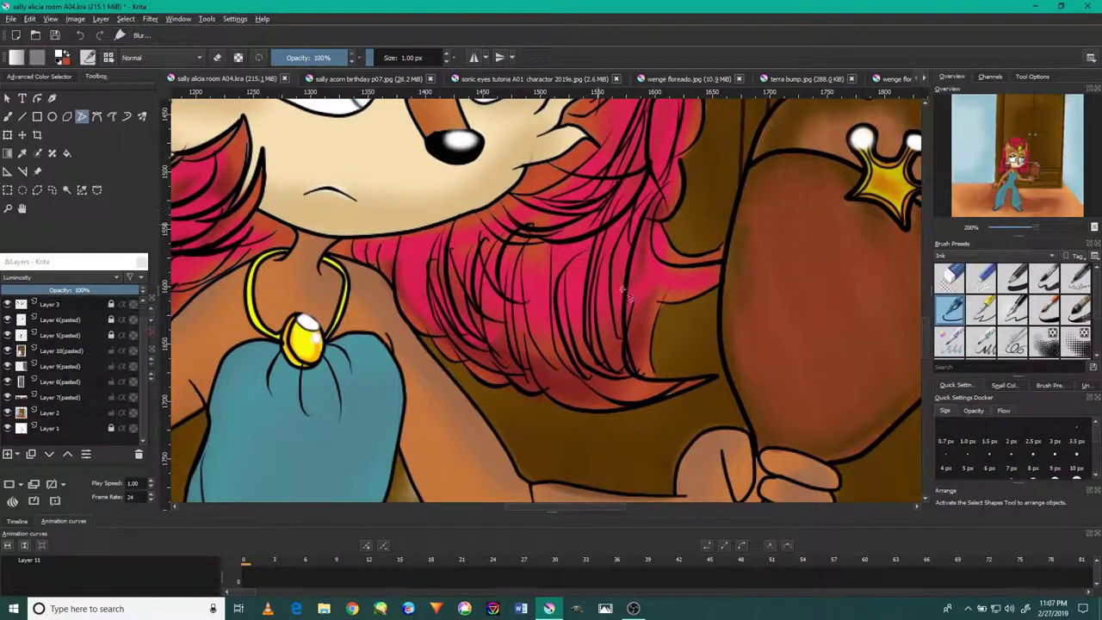
scroll(660, 338, down, 3)
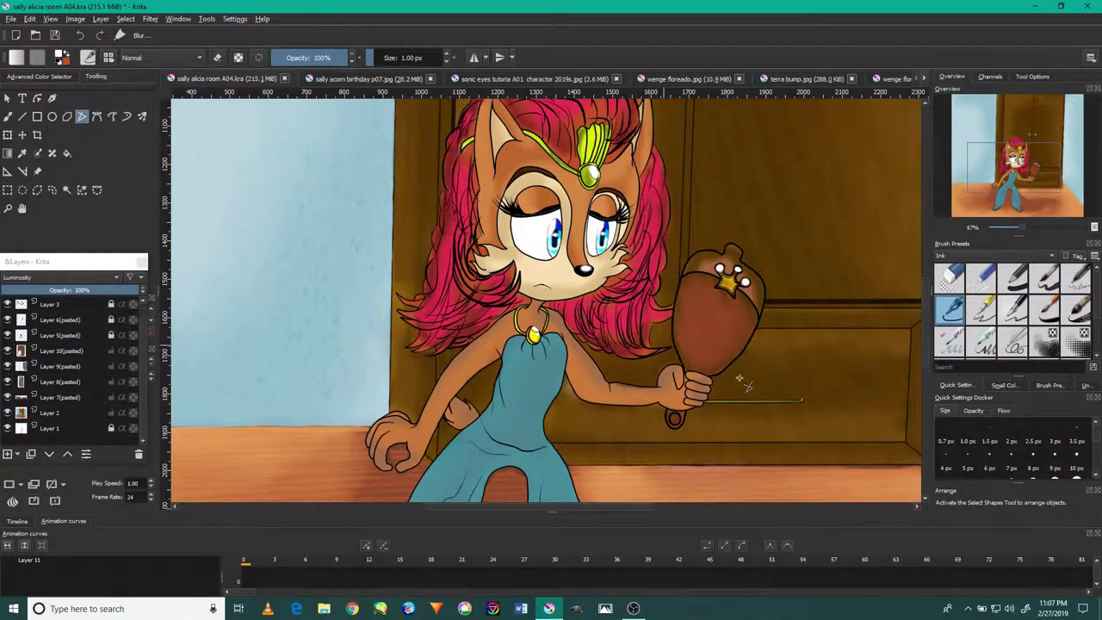
Step: Zoom to 800% on the first wardrobe knob and draw a white highlight along its inner ring
scroll(662, 340, up, 3)
scroll(680, 448, up, 2)
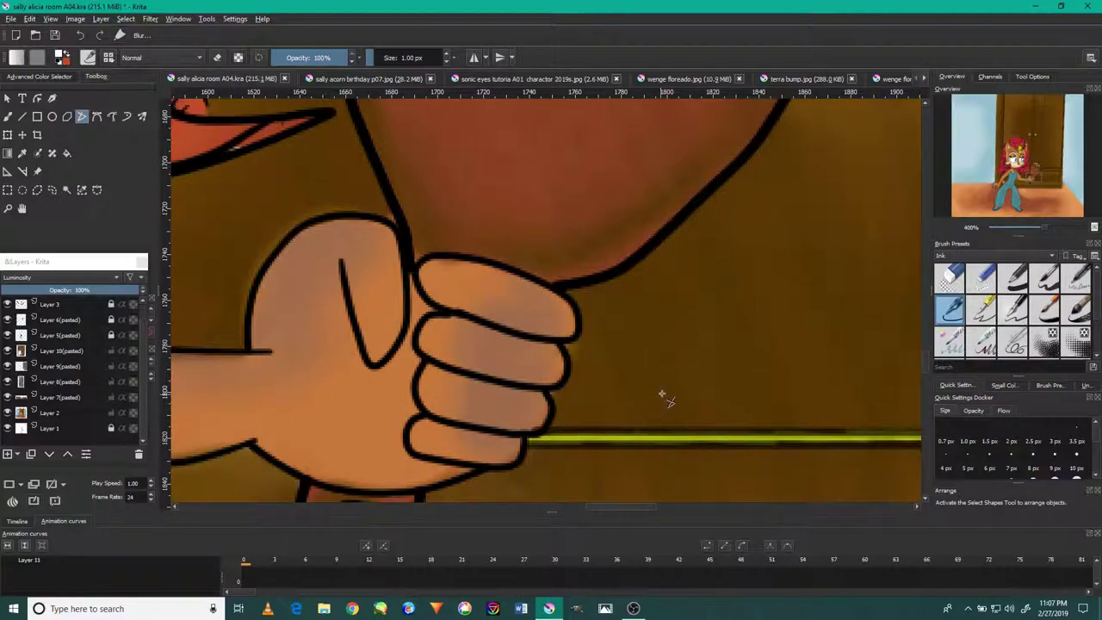
drag(670, 386, 528, 276)
mouse_move(513, 319)
mouse_down()
mouse_move(297, 357)
mouse_move(859, 341)
mouse_up()
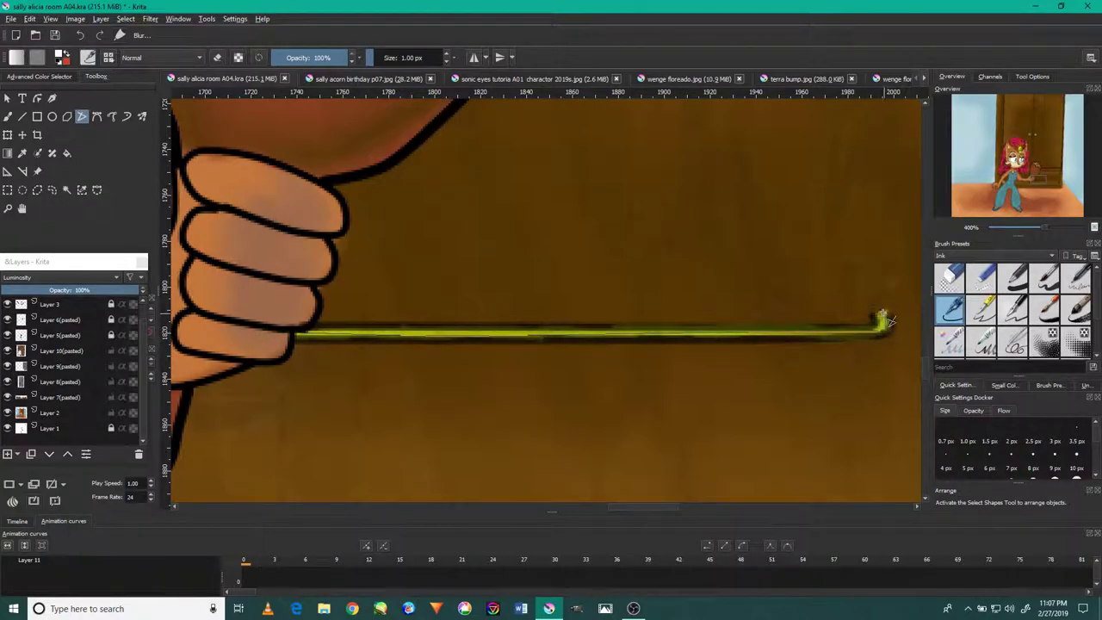
scroll(818, 284, down, 2)
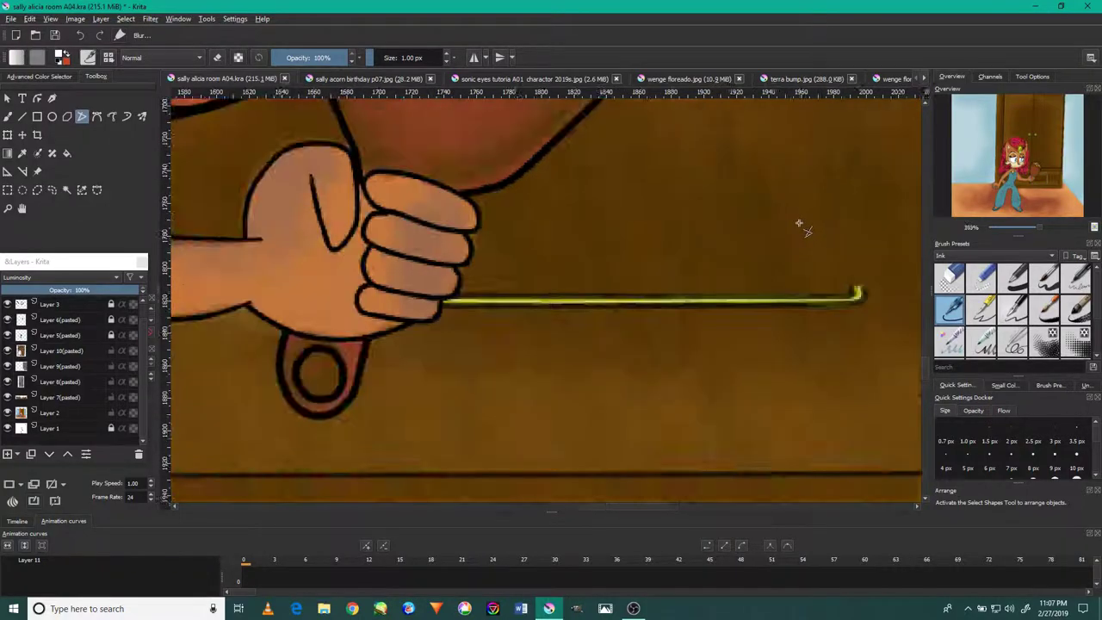
scroll(800, 226, down, 2)
scroll(775, 189, down, 3)
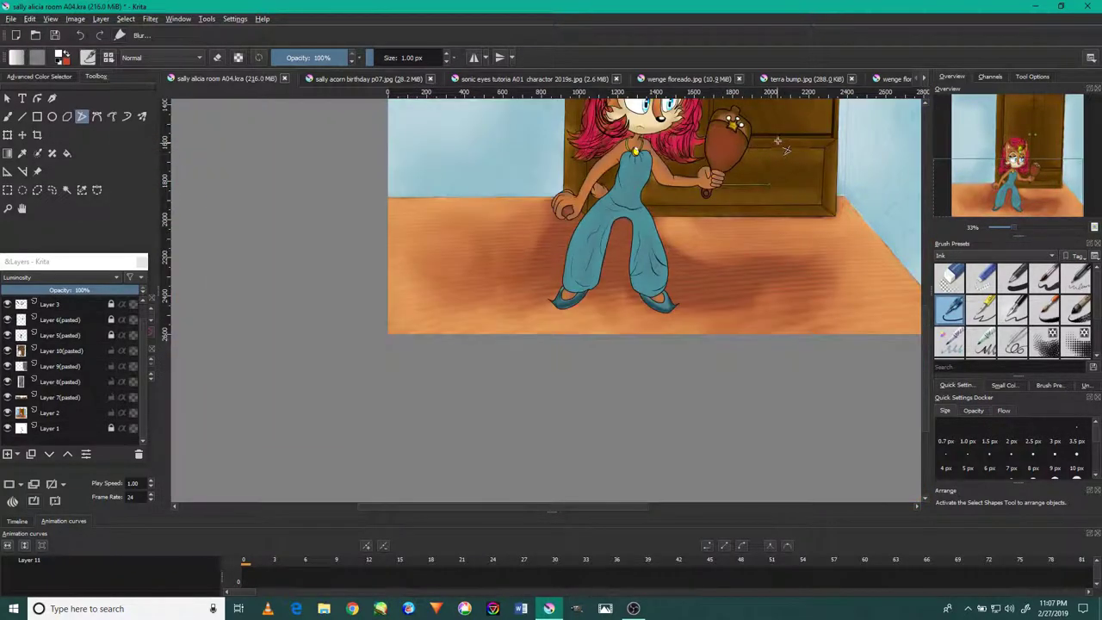
drag(788, 116, 701, 226)
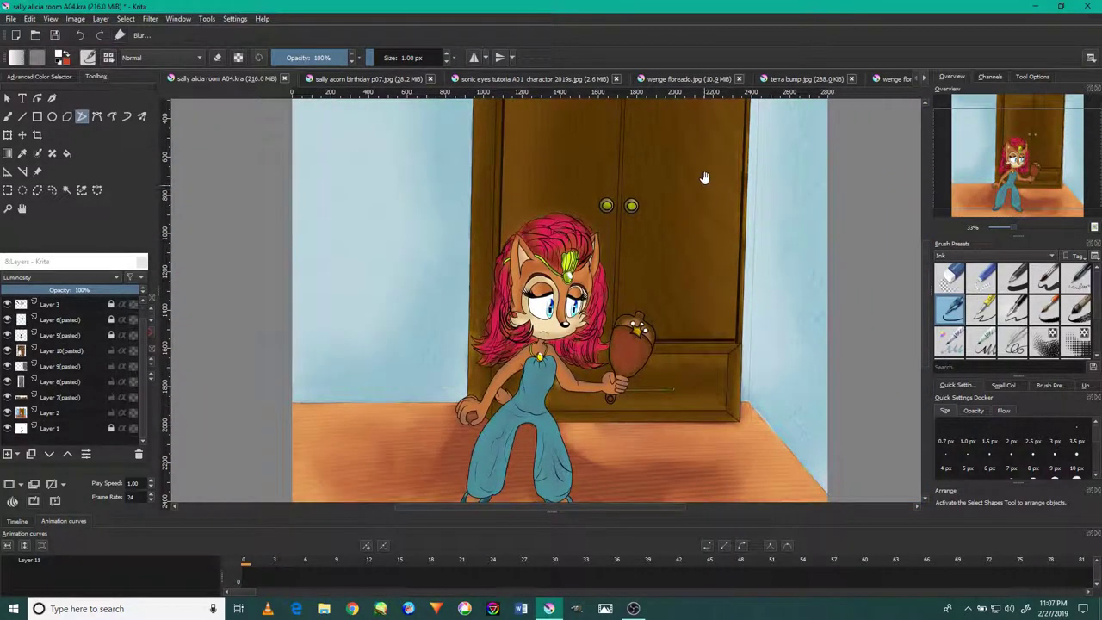
scroll(668, 263, up, 4)
scroll(640, 275, up, 3)
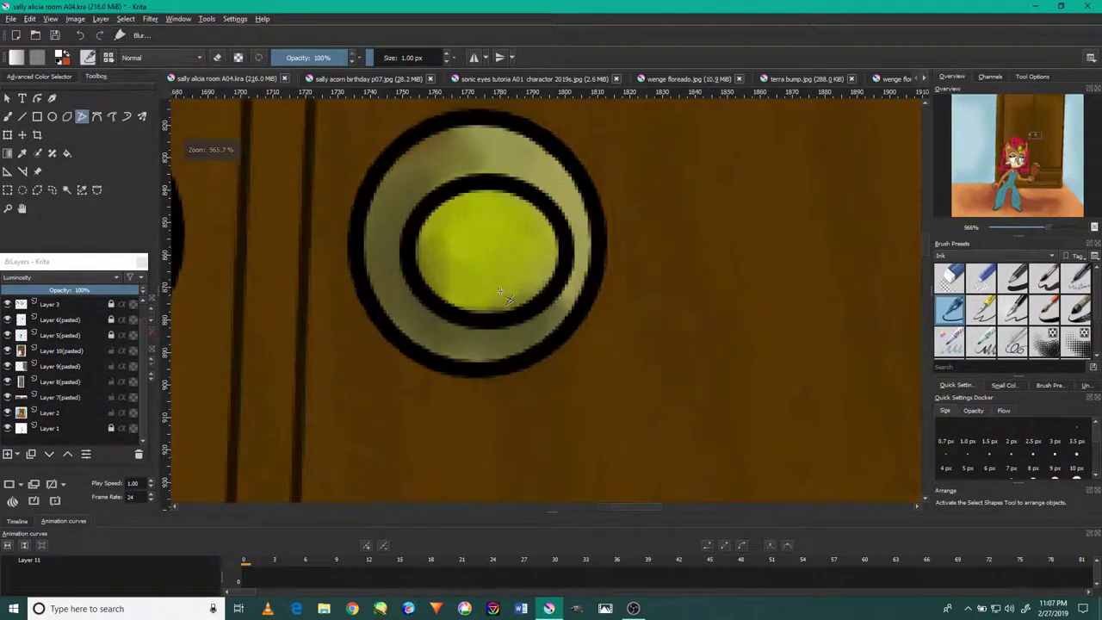
scroll(456, 323, up, 2)
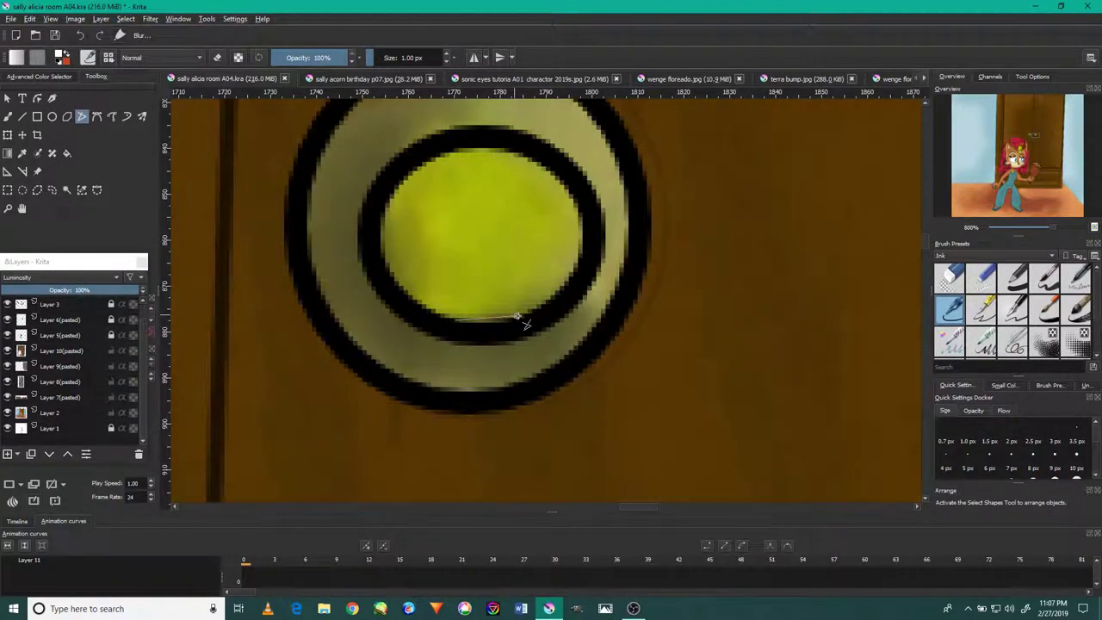
drag(482, 327, 521, 314)
drag(585, 254, 582, 248)
Step: Scroll to the other door knob and add a matching white inner-ring highlight
scroll(534, 310, left, 1)
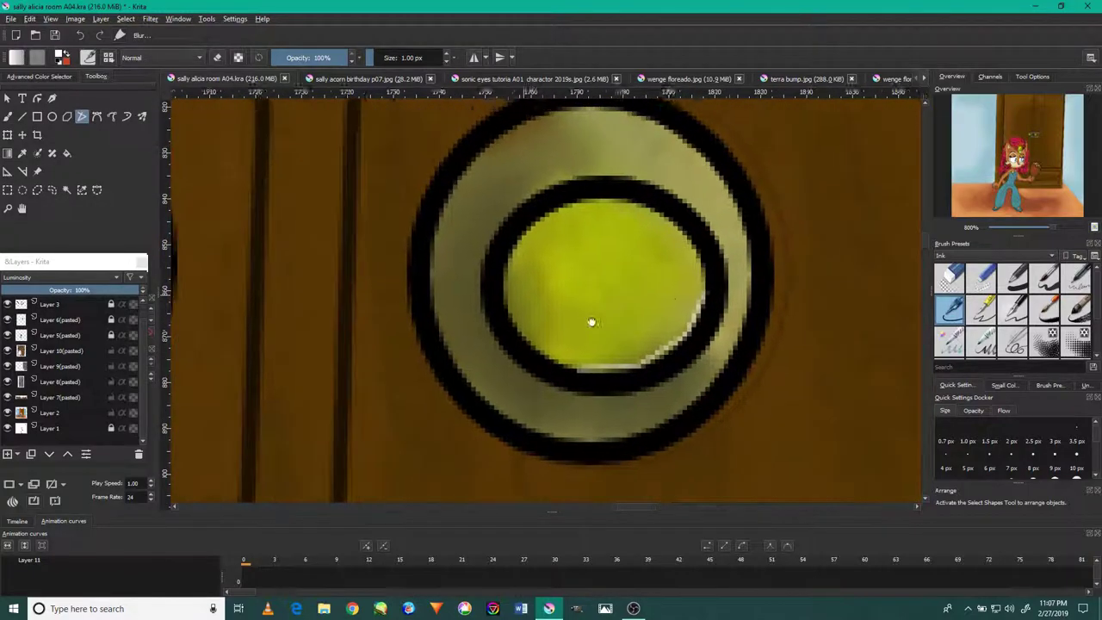
scroll(551, 297, left, 1)
scroll(530, 301, left, 3)
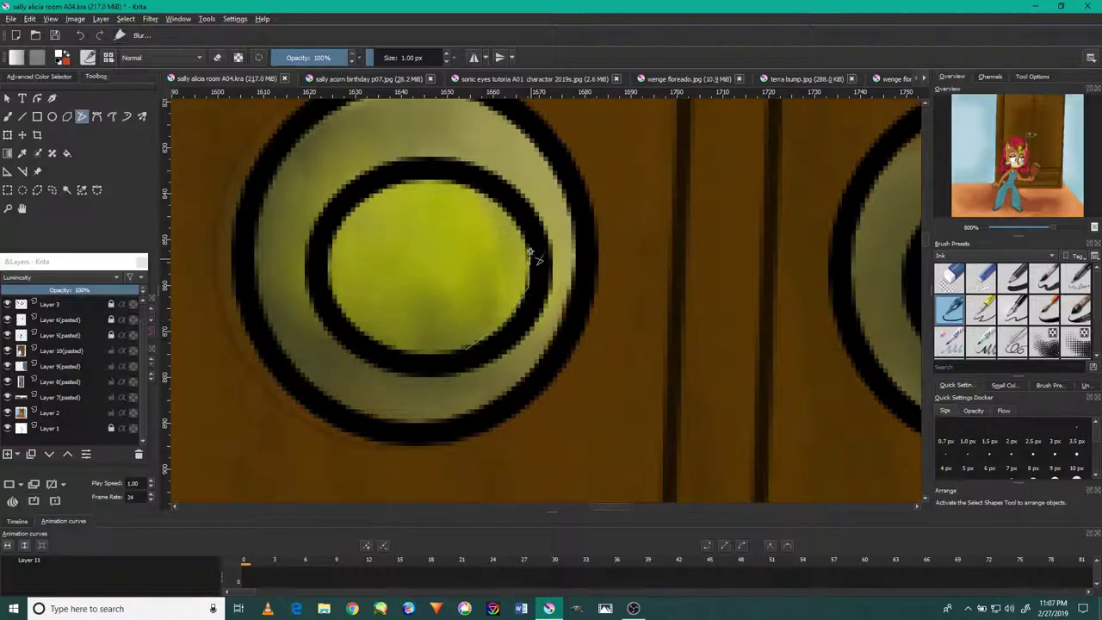
drag(533, 271, 533, 277)
scroll(548, 324, down, 3)
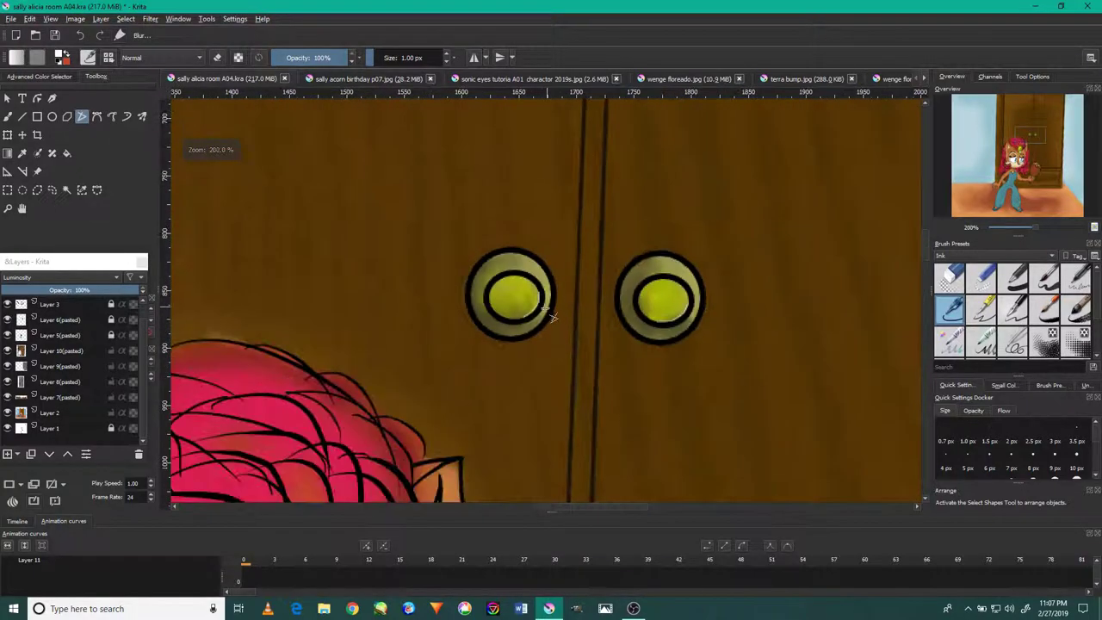
scroll(543, 310, down, 2)
scroll(504, 371, up, 1)
Step: Trace thin highlight strokes up the tiara crest's strands and along its left and right edges
scroll(466, 423, up, 2)
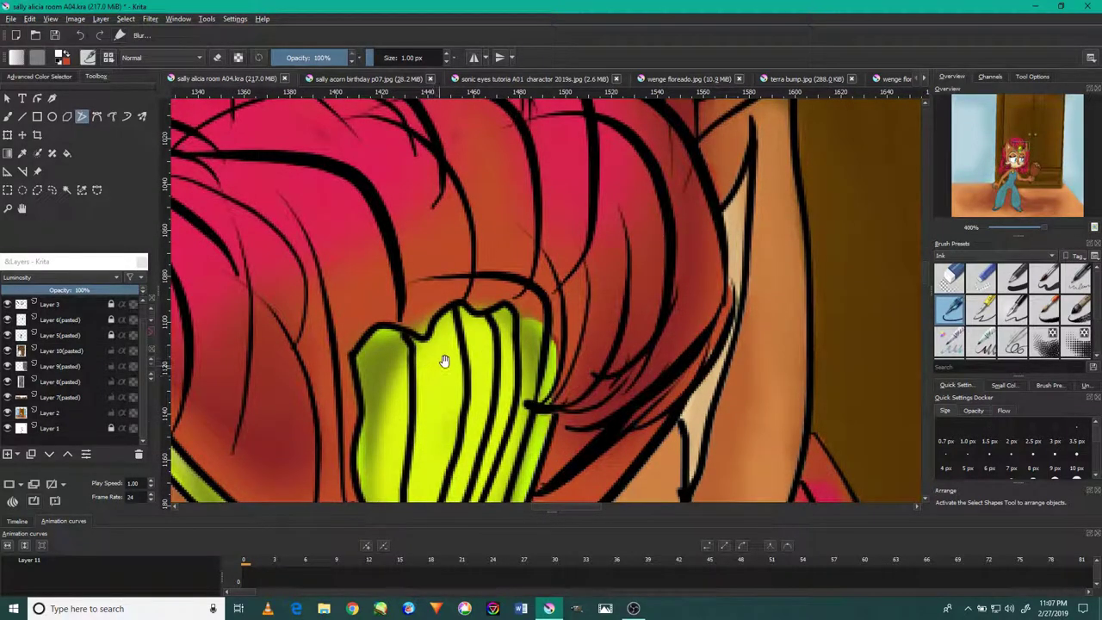
drag(444, 361, 463, 240)
mouse_move(445, 416)
mouse_down()
mouse_move(456, 367)
mouse_move(452, 198)
mouse_up()
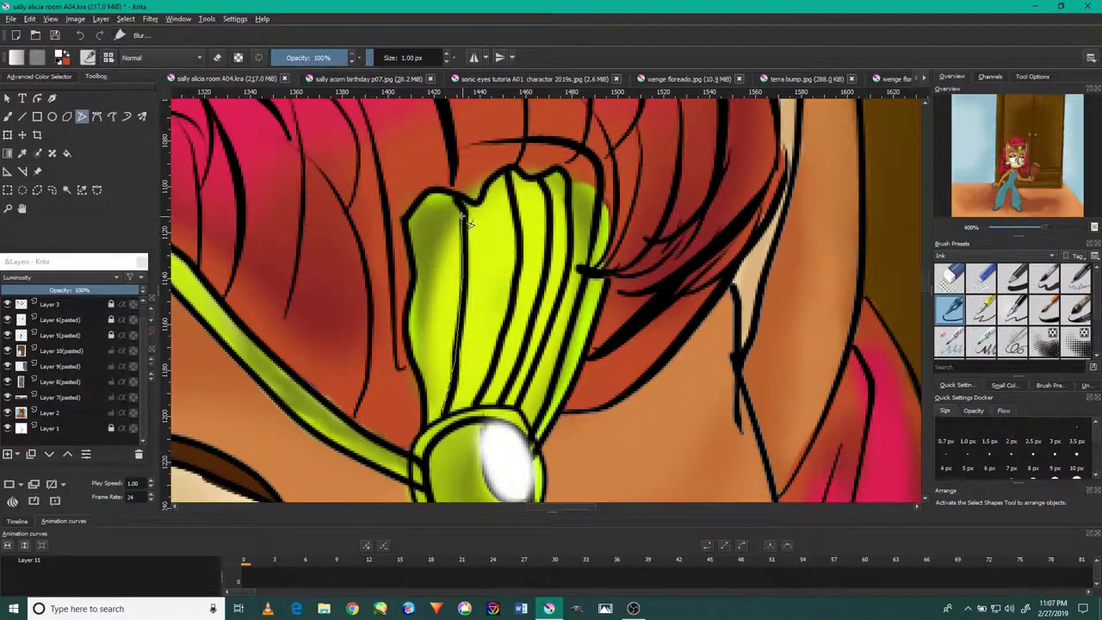
drag(449, 211, 455, 215)
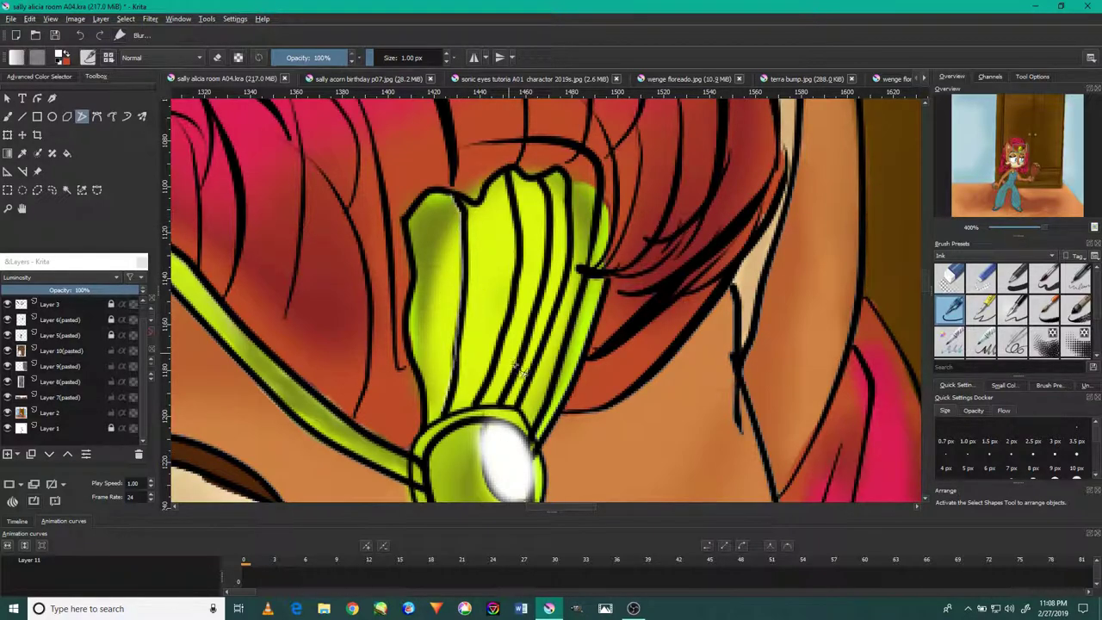
drag(476, 401, 513, 172)
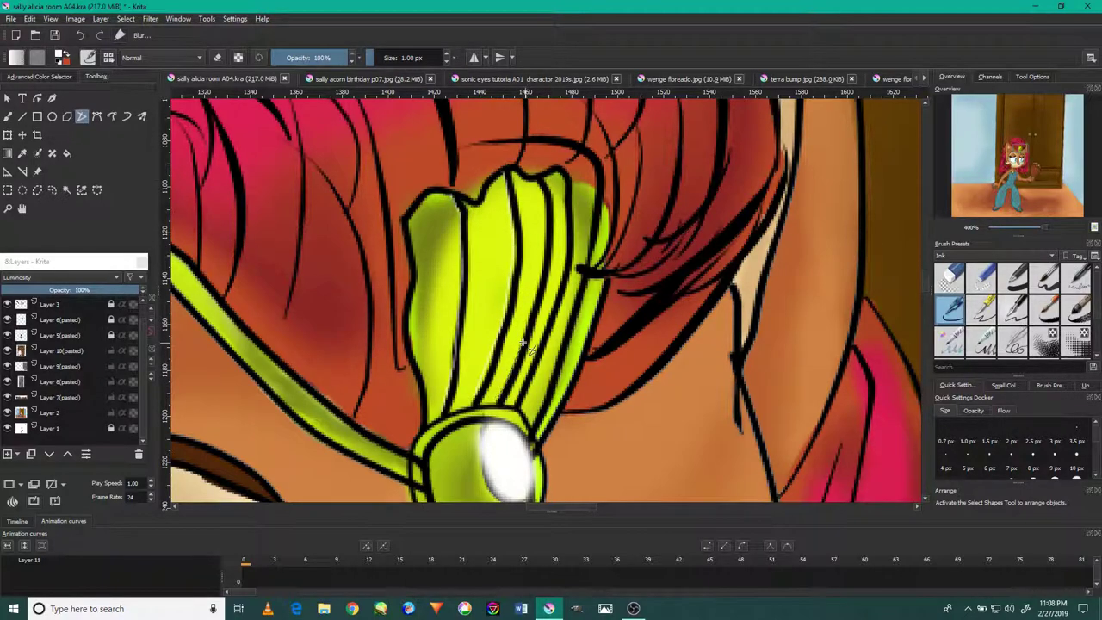
mouse_move(523, 345)
mouse_down()
mouse_move(548, 209)
mouse_move(550, 277)
mouse_up()
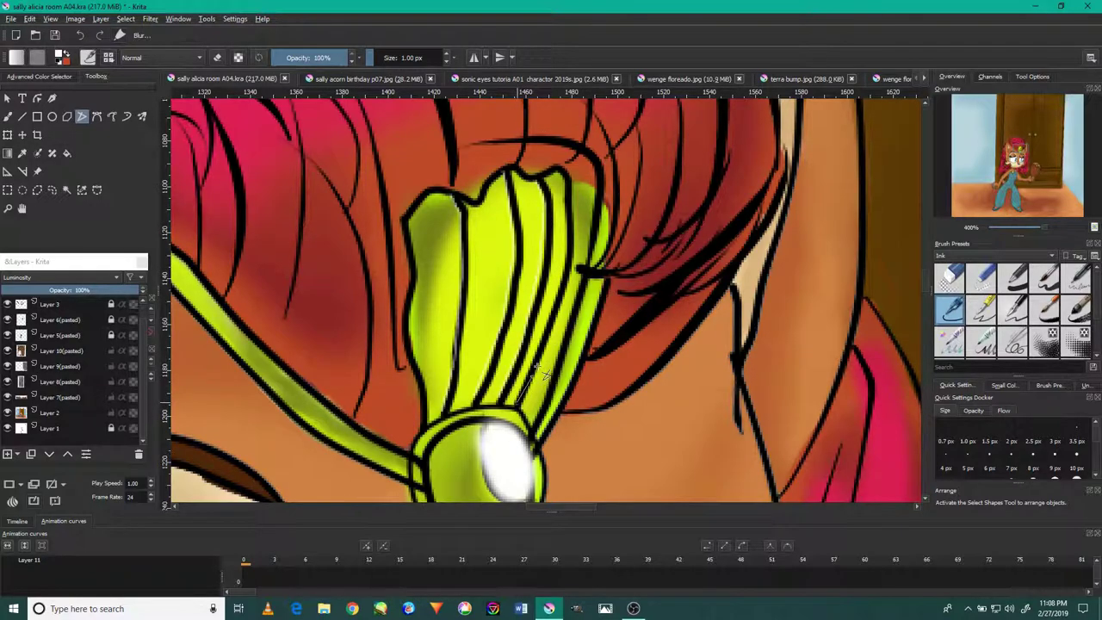
mouse_move(538, 369)
mouse_down()
mouse_move(571, 203)
mouse_move(564, 237)
mouse_up()
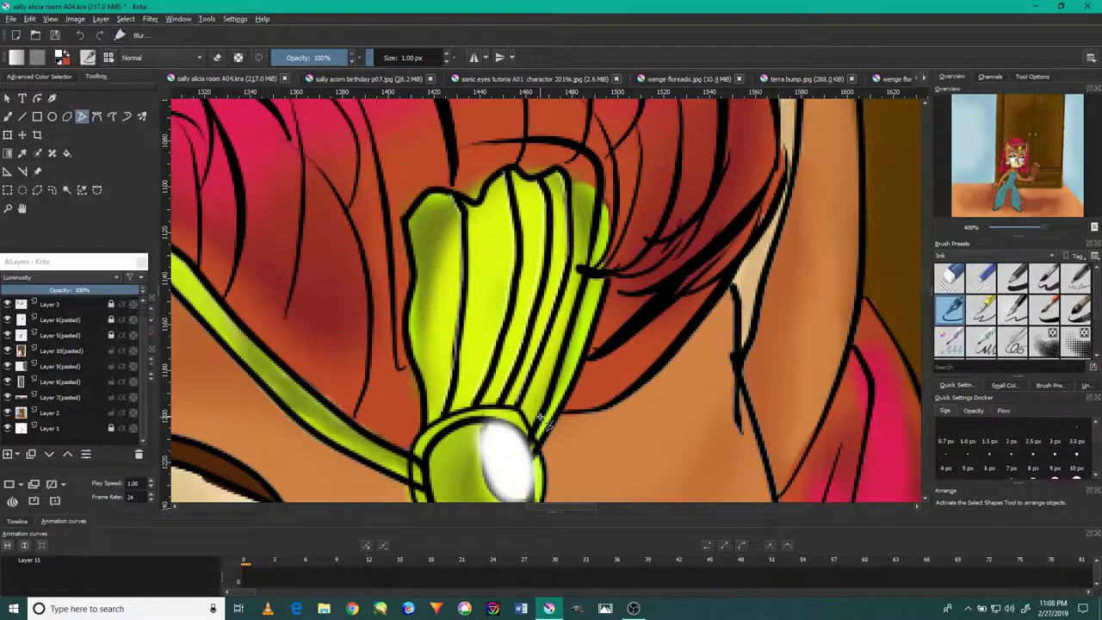
drag(543, 422, 597, 198)
drag(552, 447, 600, 270)
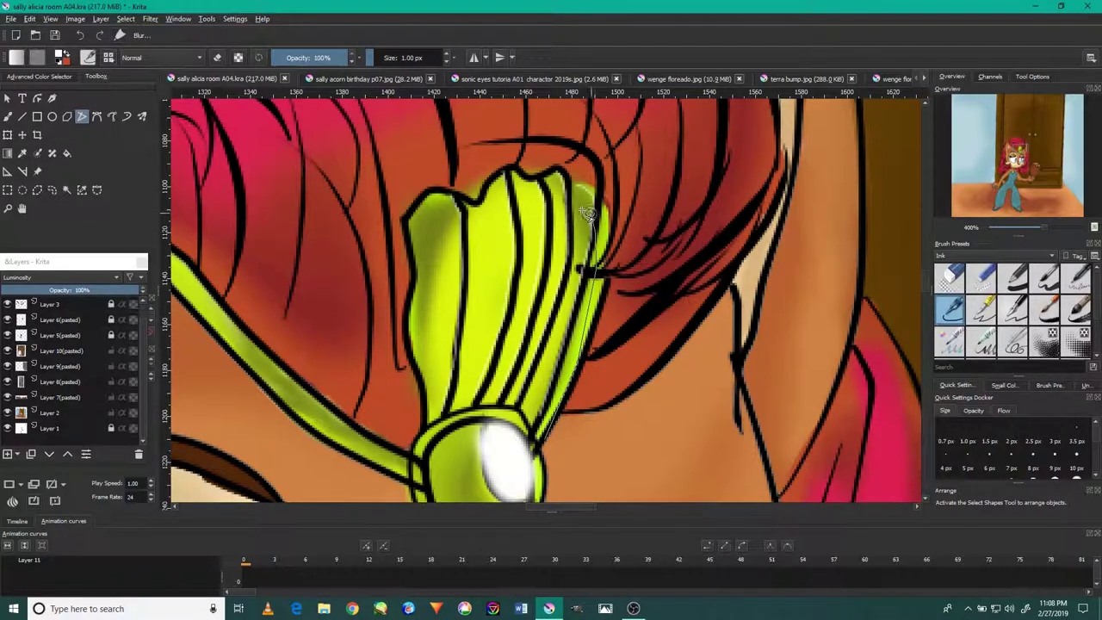
drag(594, 230, 596, 217)
Step: At 100% view, brighten the headband's lower edge and trace along its upper edge
key(1)
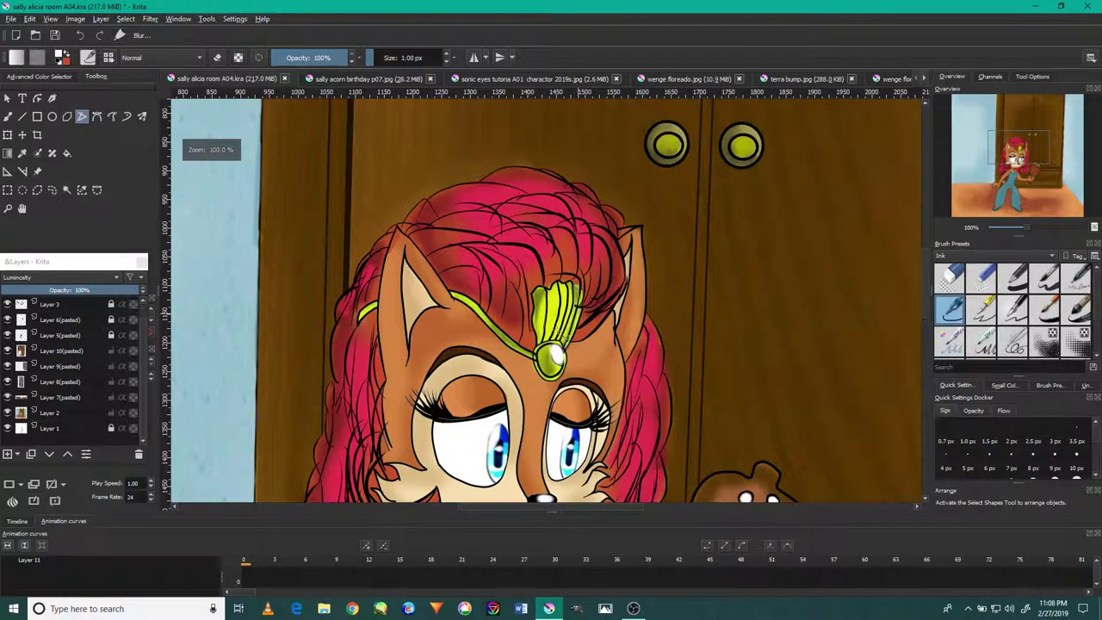
scroll(527, 351, up, 4)
scroll(517, 356, up, 2)
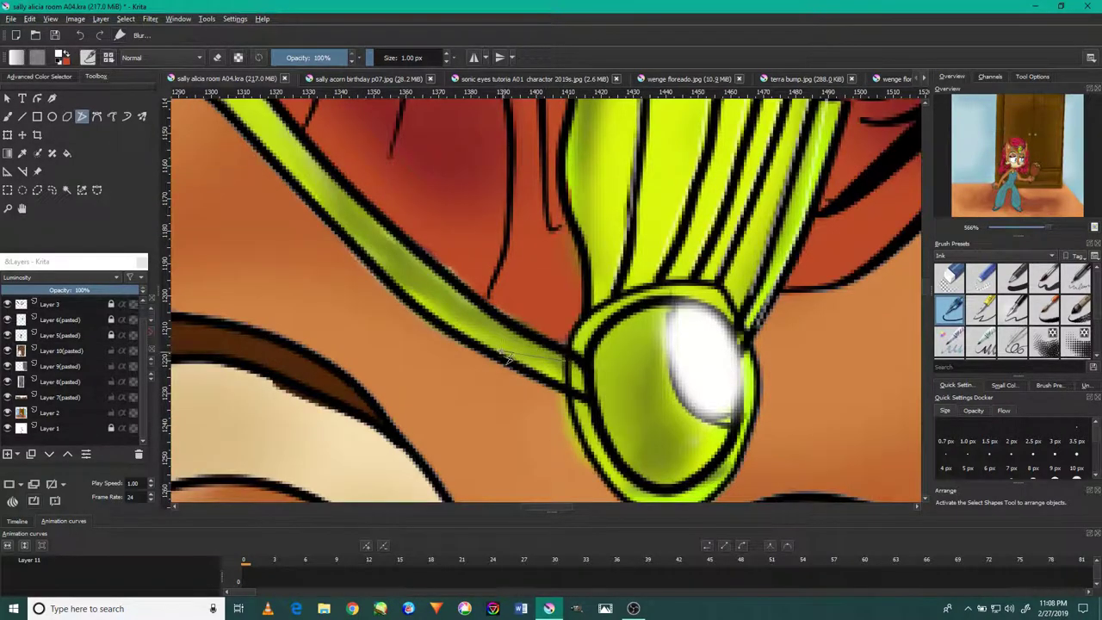
drag(510, 358, 498, 328)
drag(313, 181, 468, 327)
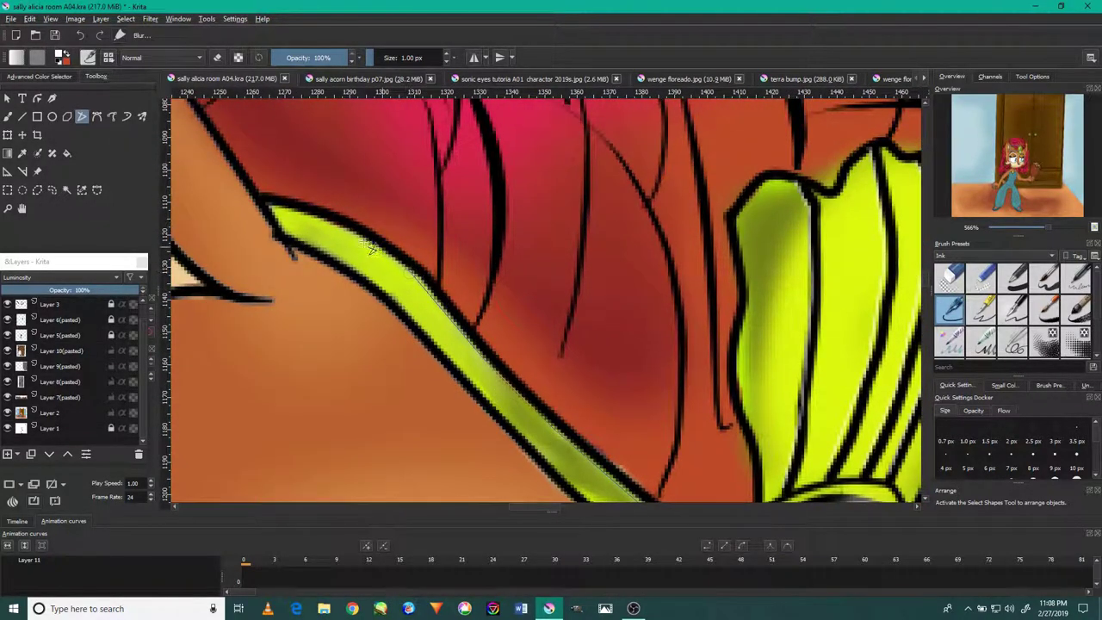
drag(370, 247, 289, 220)
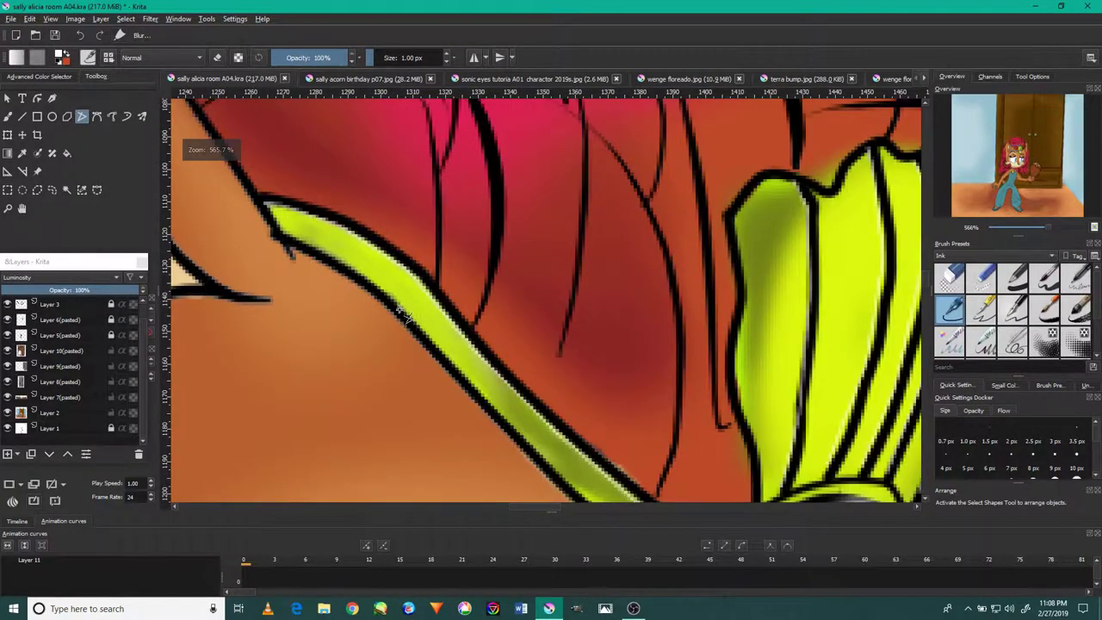
Step: Finish the band highlight shape at its tip near the forehead jewel
scroll(431, 345, down, 3)
scroll(516, 388, up, 3)
scroll(616, 457, up, 2)
scroll(616, 457, down, 5)
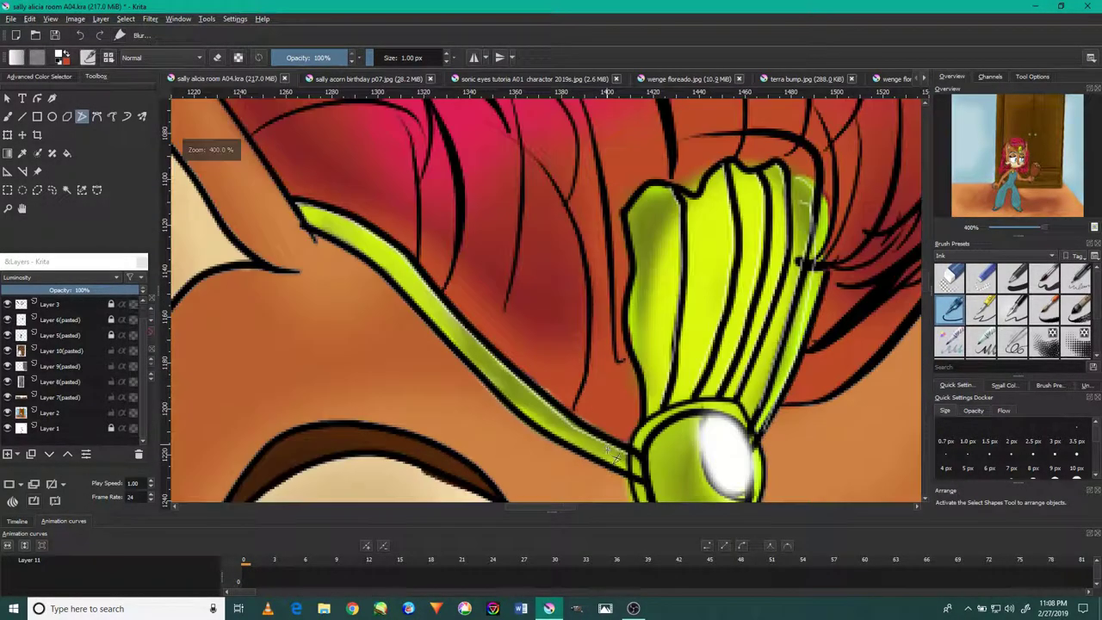
scroll(547, 302, down, 5)
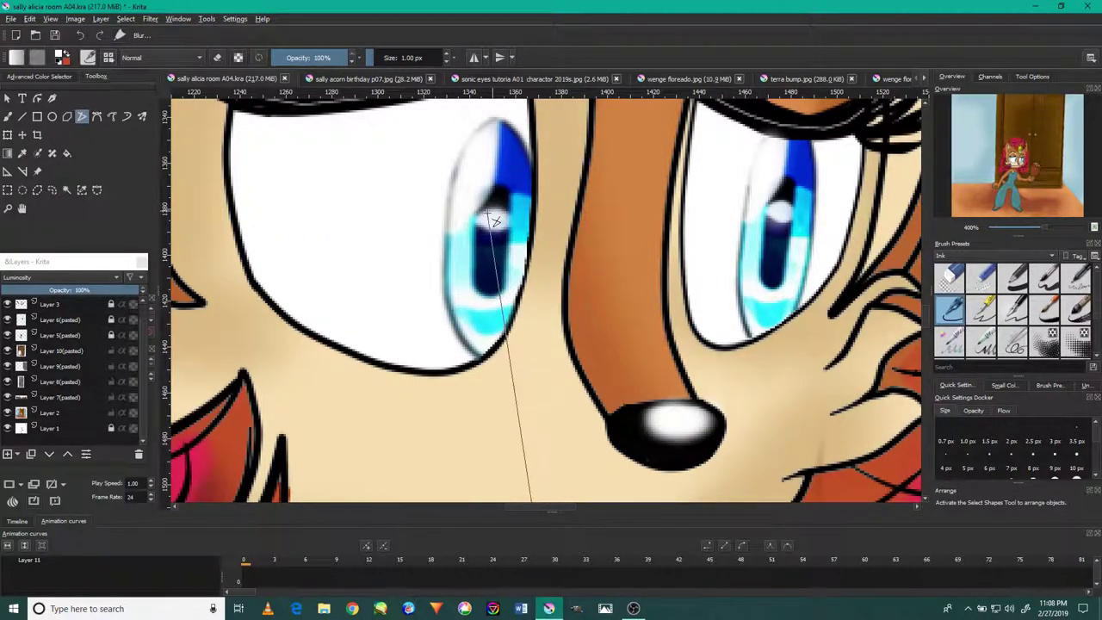
scroll(498, 156, up, 2)
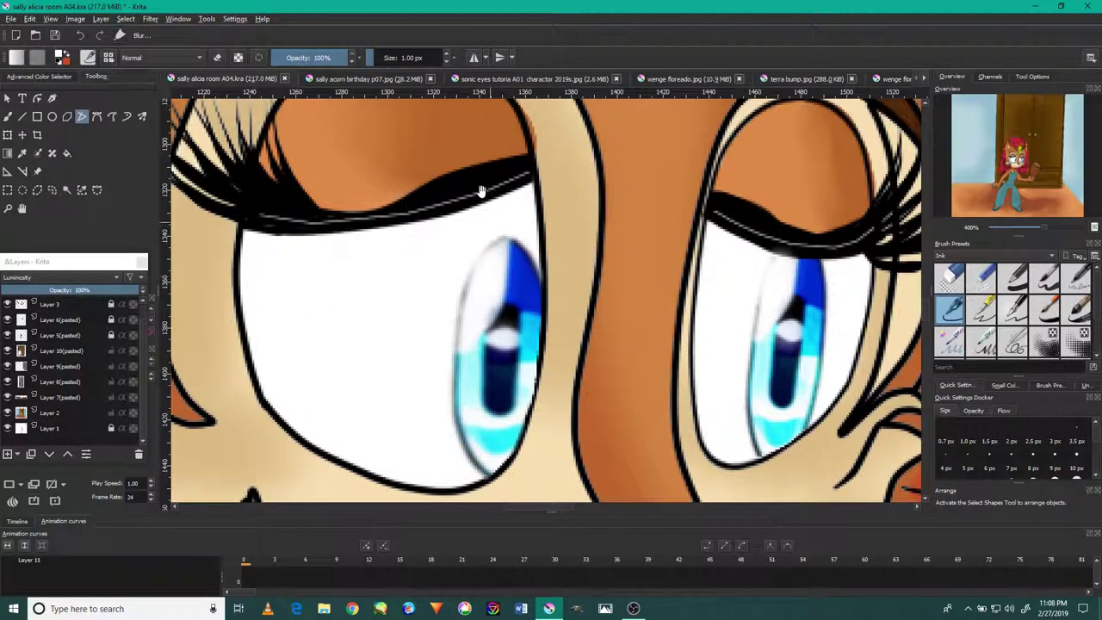
scroll(480, 185, up, 2)
scroll(467, 210, up, 2)
scroll(457, 216, up, 2)
scroll(534, 259, up, 2)
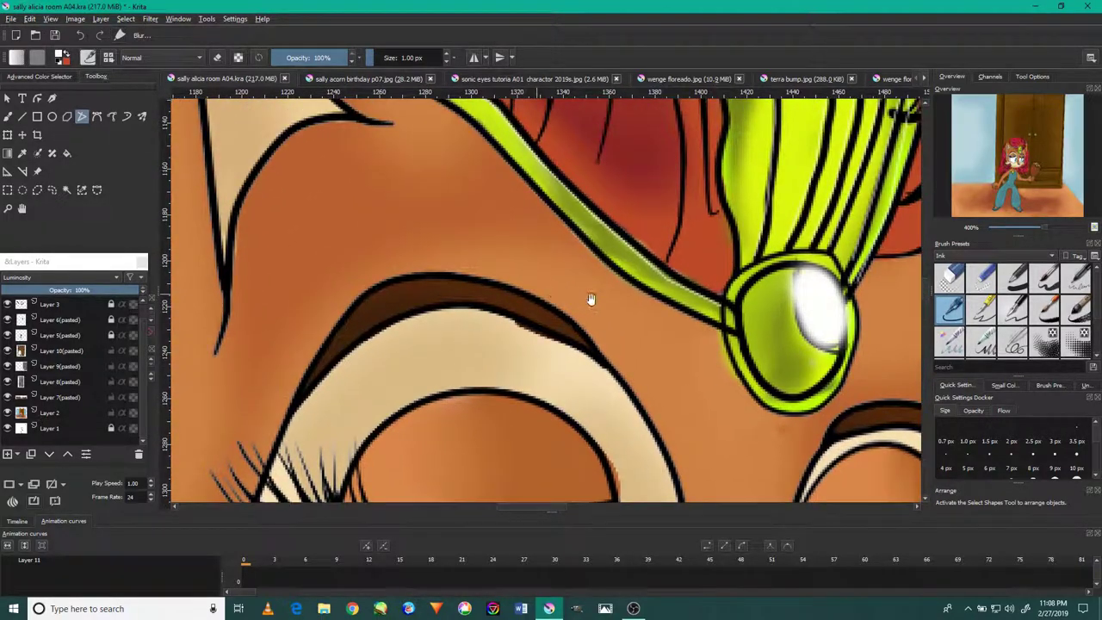
scroll(686, 301, down, 3)
scroll(687, 304, down, 2)
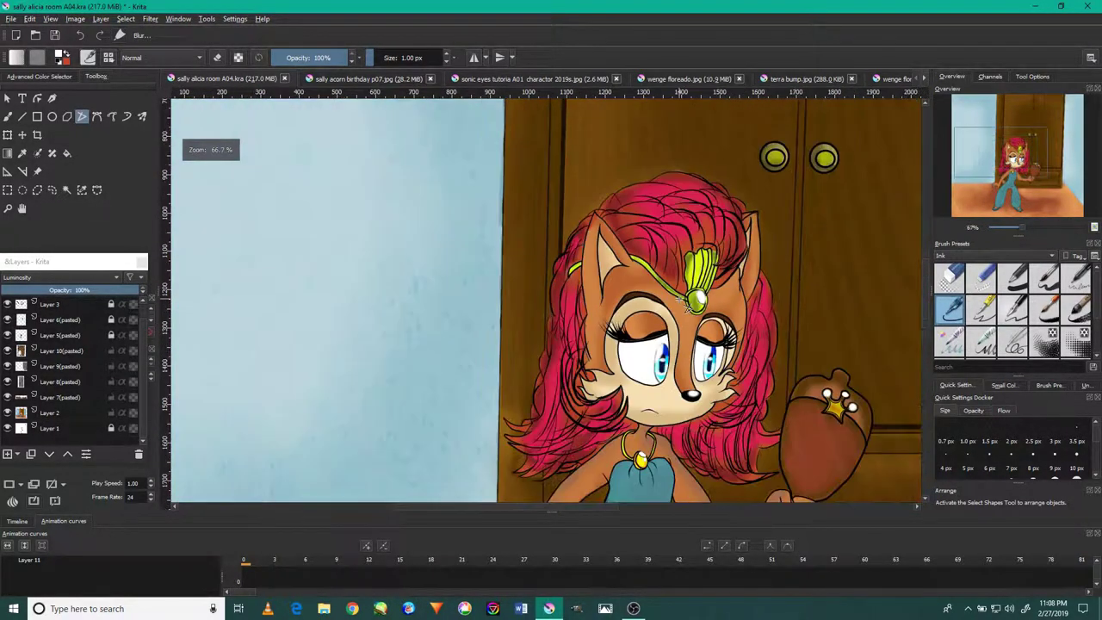
scroll(690, 303, up, 3)
scroll(694, 293, up, 3)
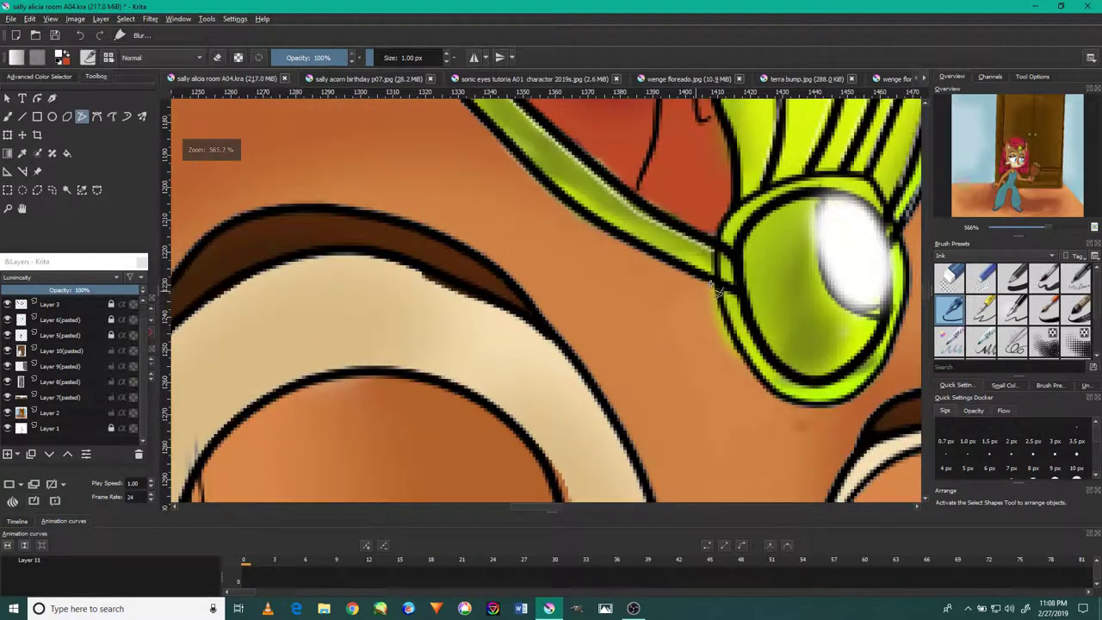
scroll(702, 278, up, 1)
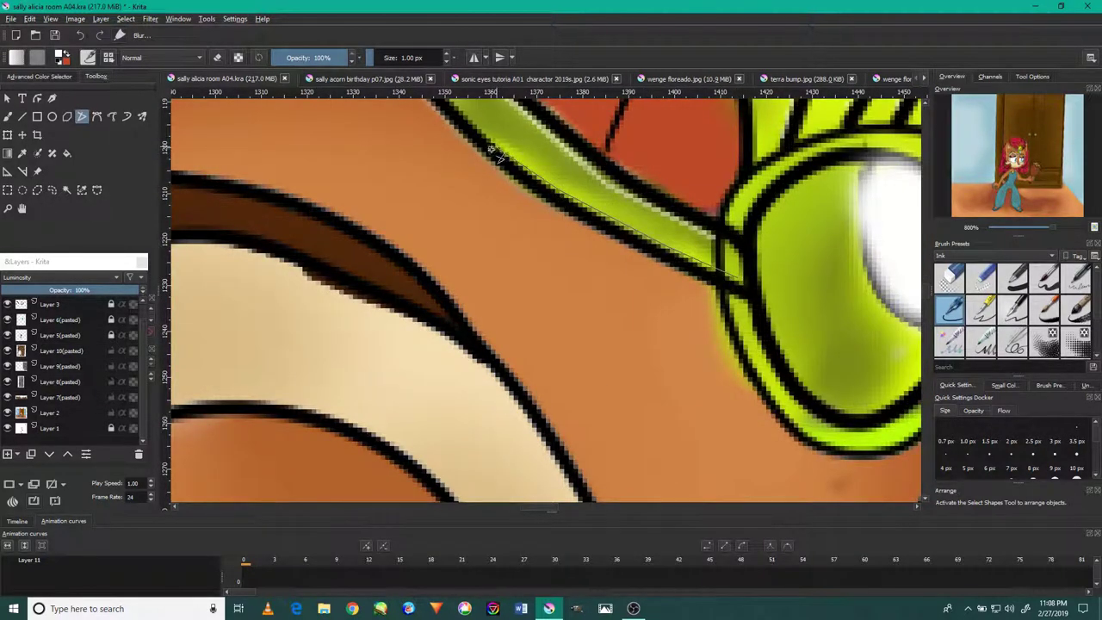
scroll(472, 127, up, 3)
scroll(509, 290, up, 2)
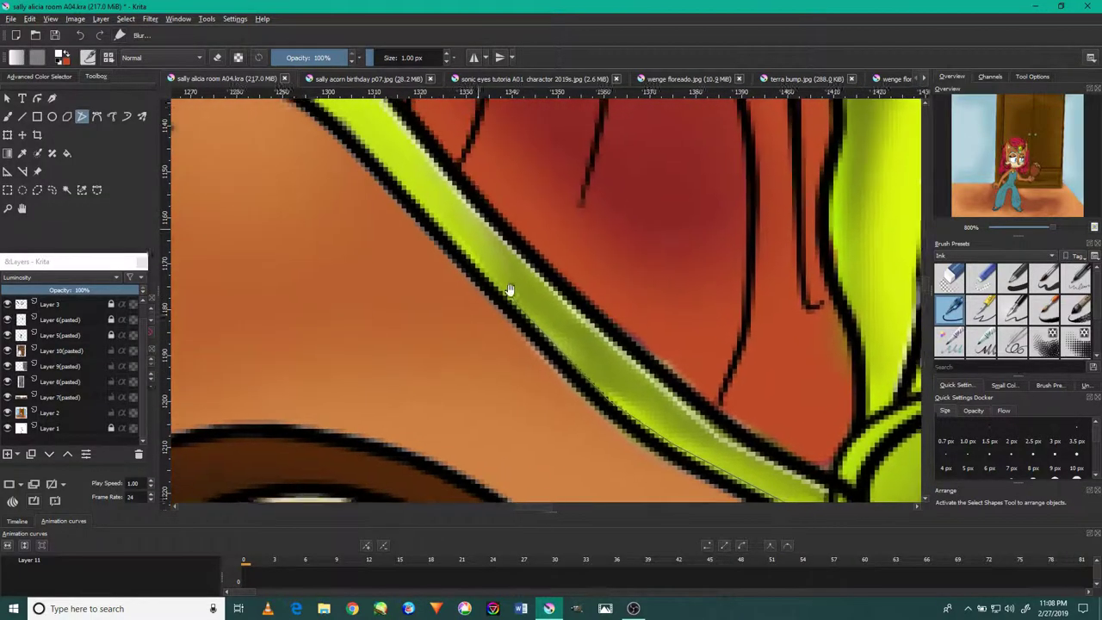
scroll(470, 290, up, 2)
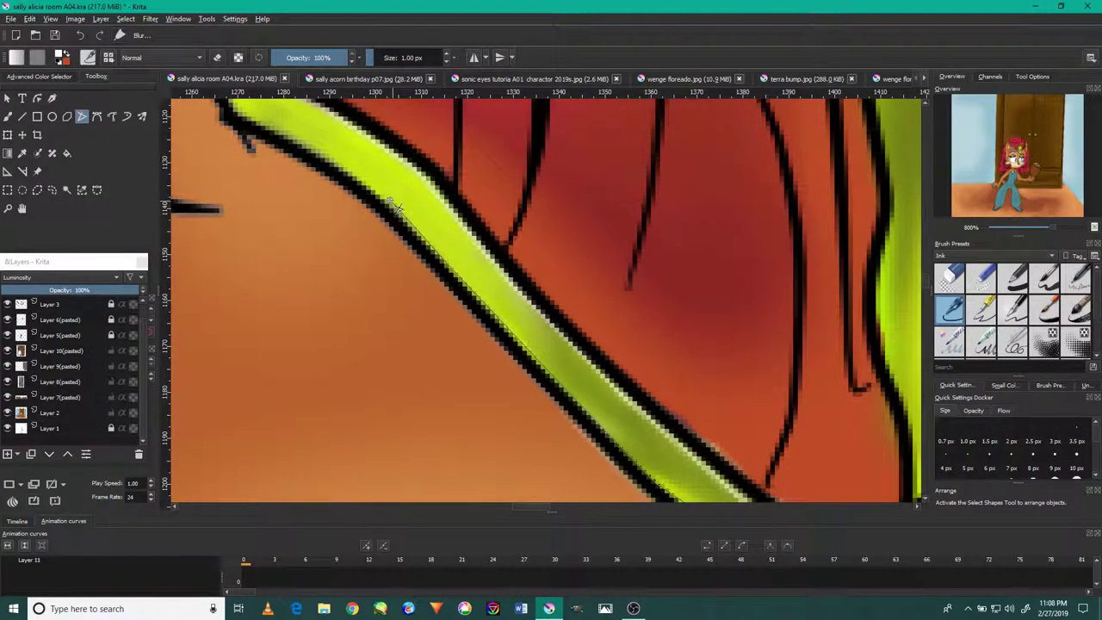
scroll(379, 220, up, 2)
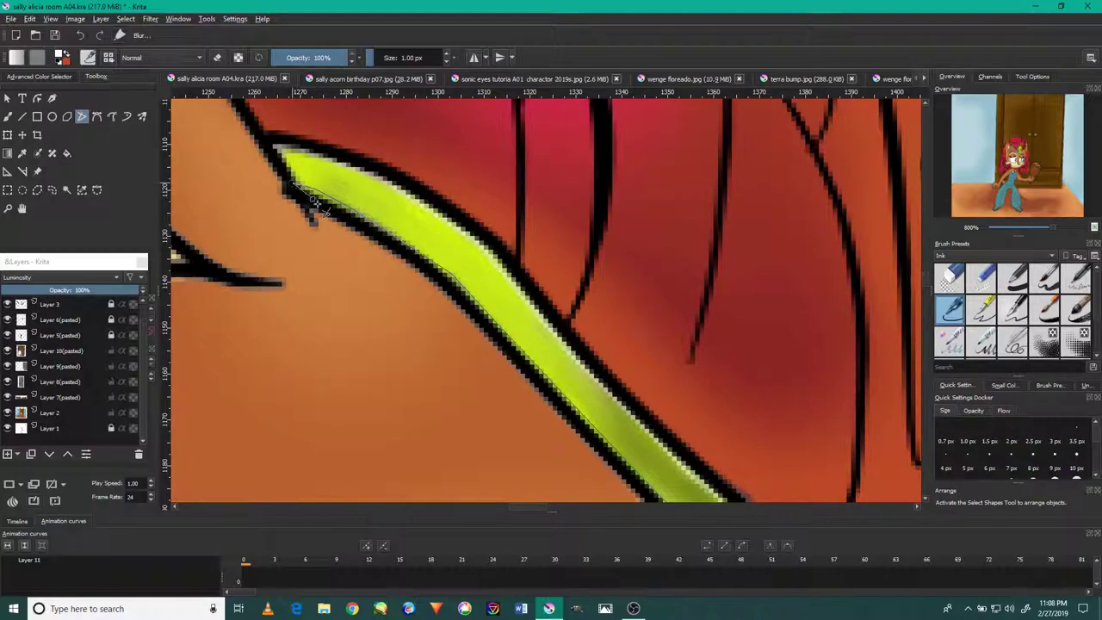
double_click(337, 243)
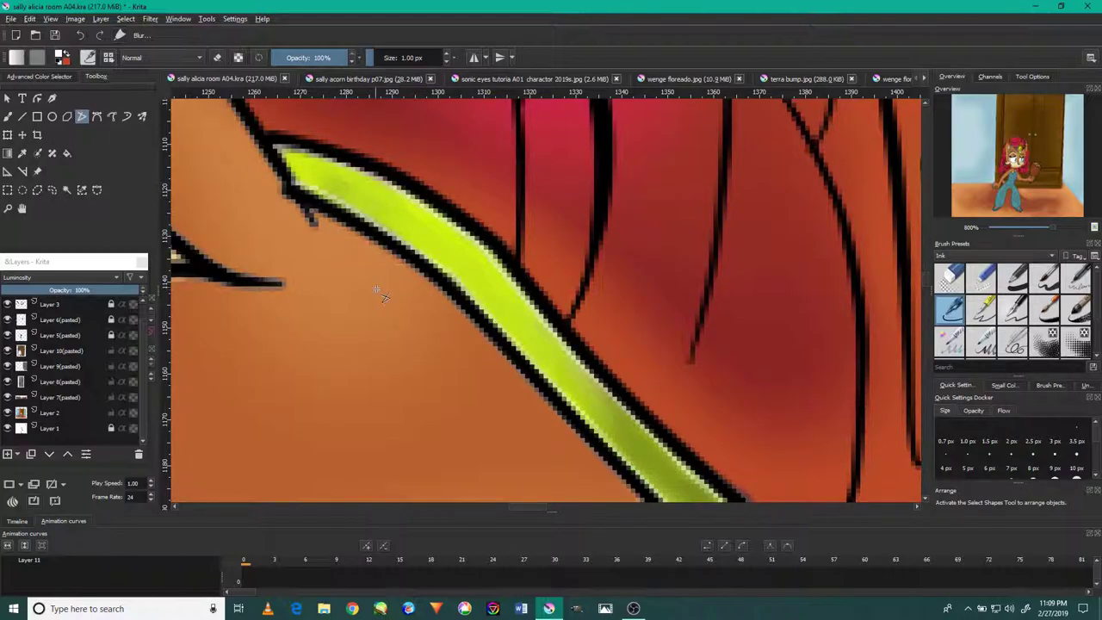
scroll(376, 290, down, 5)
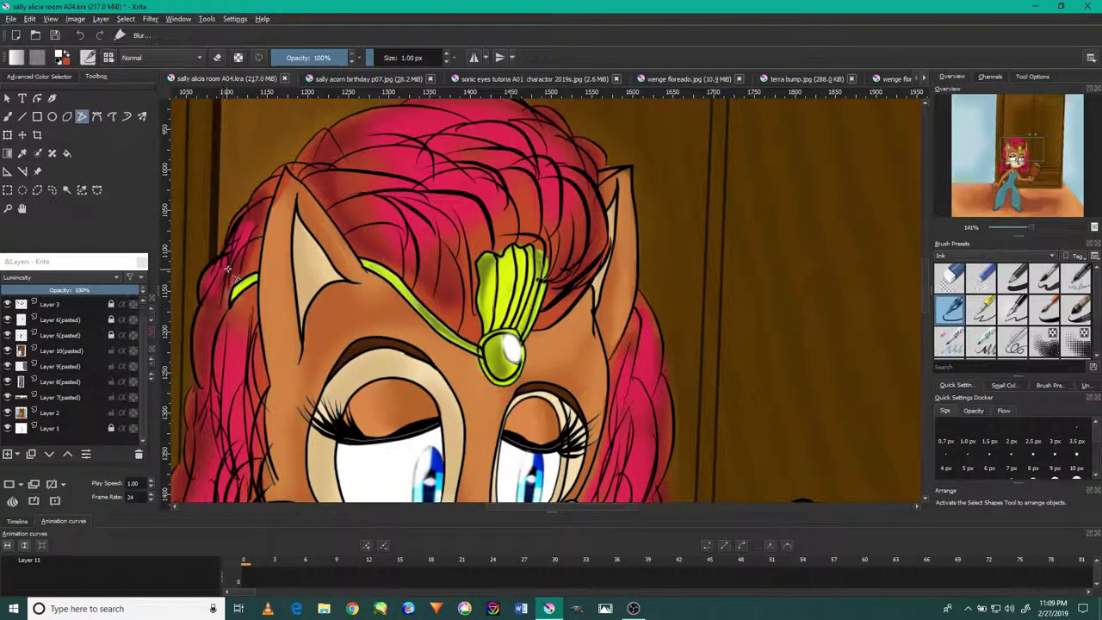
Step: Zoom to 1600% on the band beside the ear and start a highlight outline along its lower edge
scroll(502, 349, up, 3)
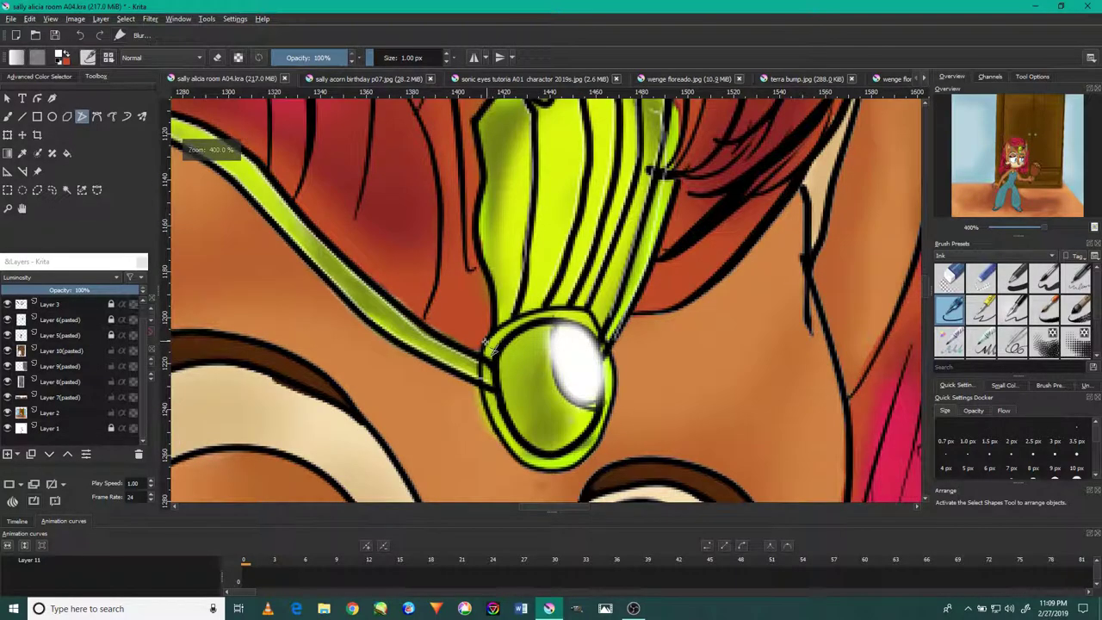
scroll(485, 345, down, 3)
scroll(258, 274, up, 2)
scroll(207, 276, up, 2)
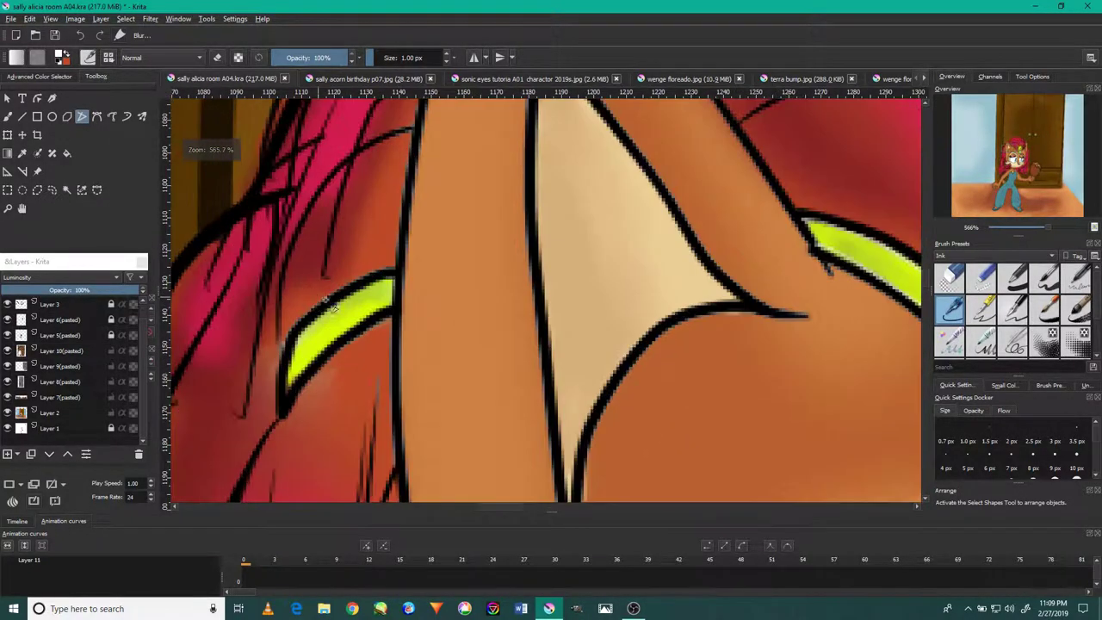
scroll(387, 301, up, 2)
scroll(426, 306, up, 2)
click(435, 307)
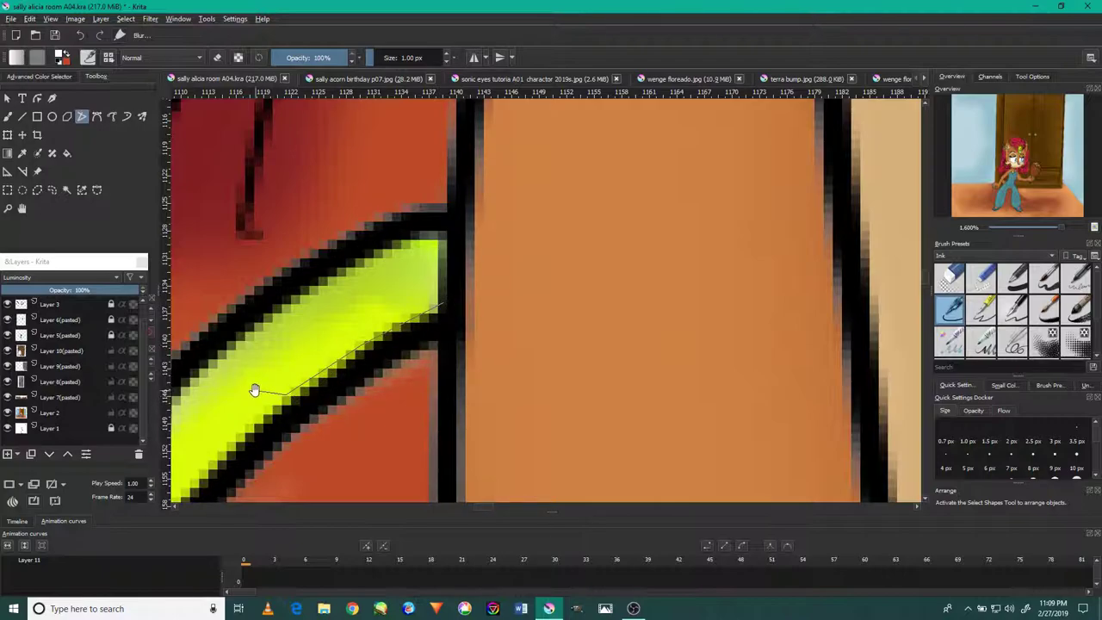
drag(255, 390, 341, 291)
click(225, 458)
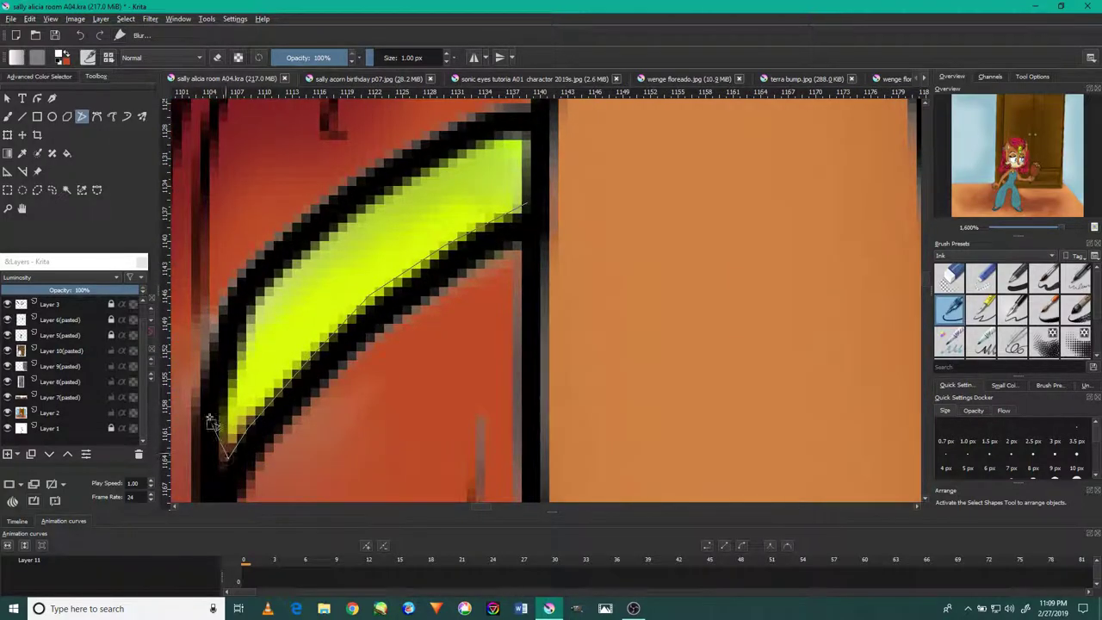
Step: Continue the outline up the band's left end and along its upper edge, then finish it
click(234, 405)
click(246, 334)
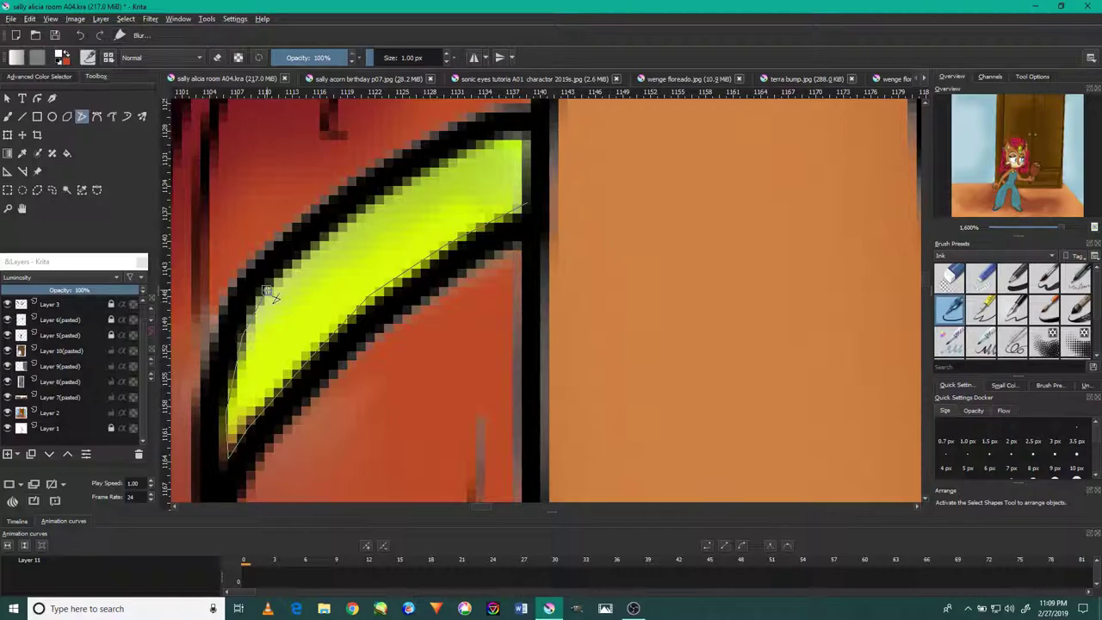
click(353, 213)
click(439, 168)
click(517, 137)
double_click(528, 133)
scroll(528, 133, down, 9)
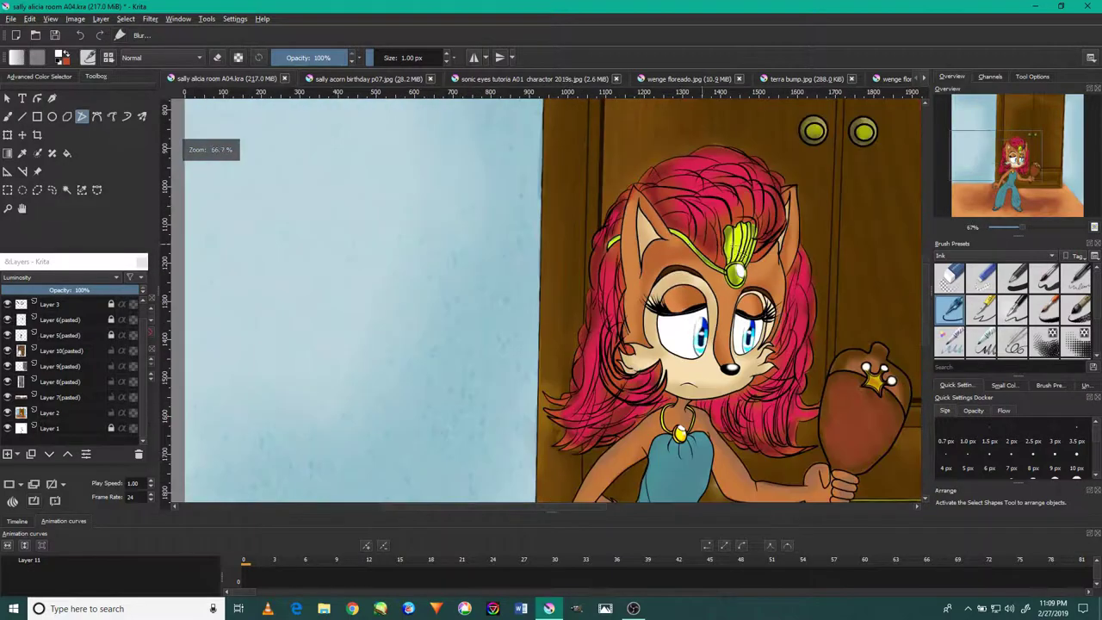
scroll(799, 254, up, 5)
scroll(799, 256, up, 2)
scroll(800, 263, down, 3)
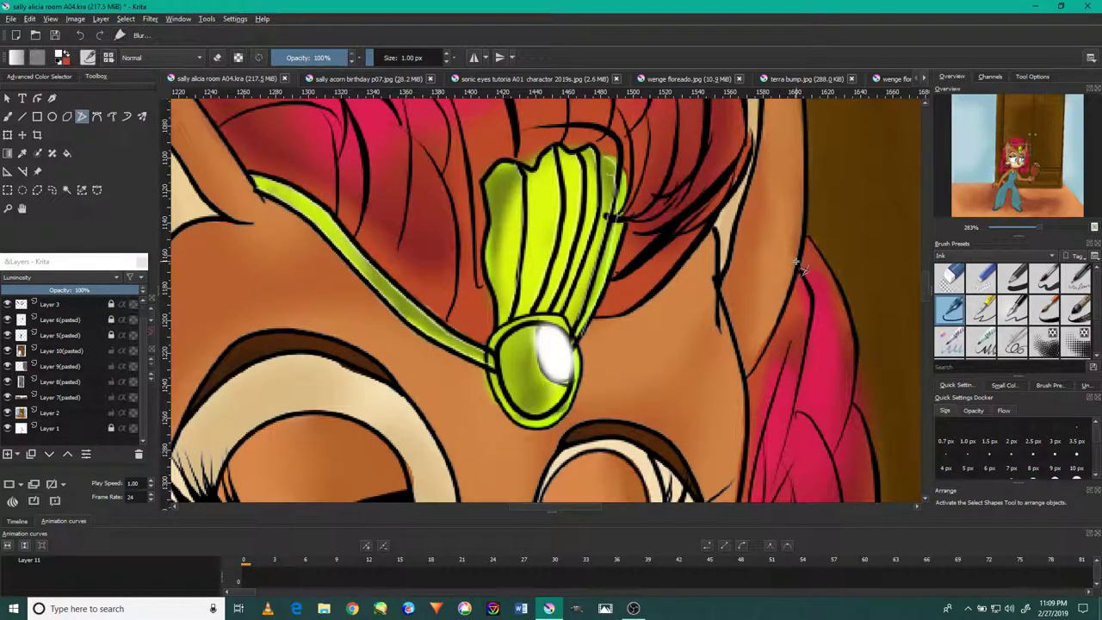
scroll(799, 269, down, 3)
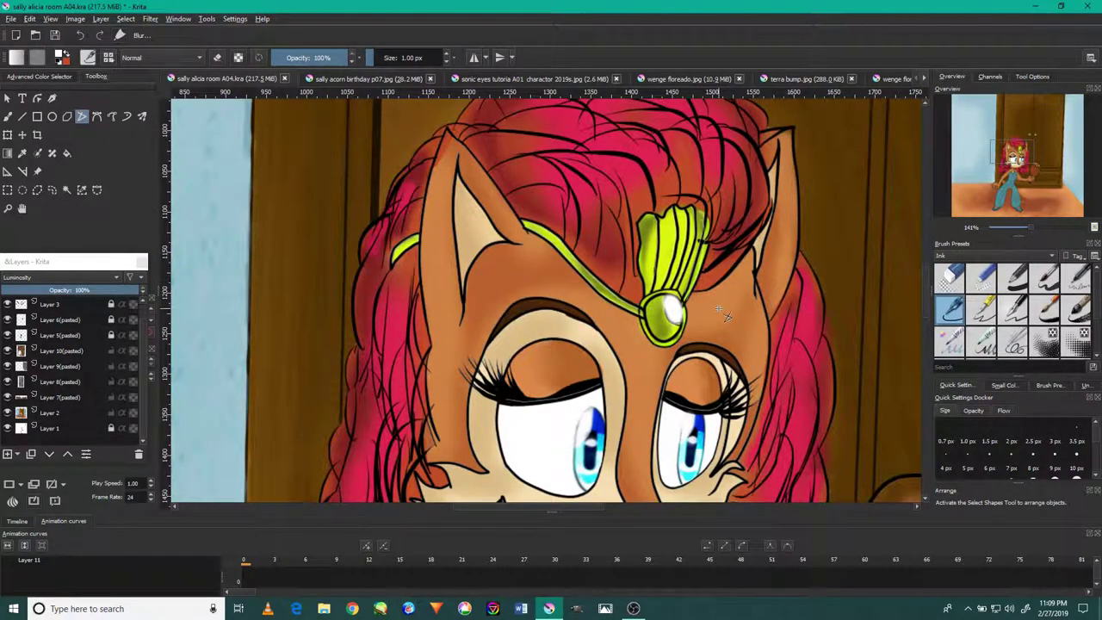
scroll(723, 314, down, 3)
scroll(716, 308, up, 3)
scroll(716, 308, up, 1)
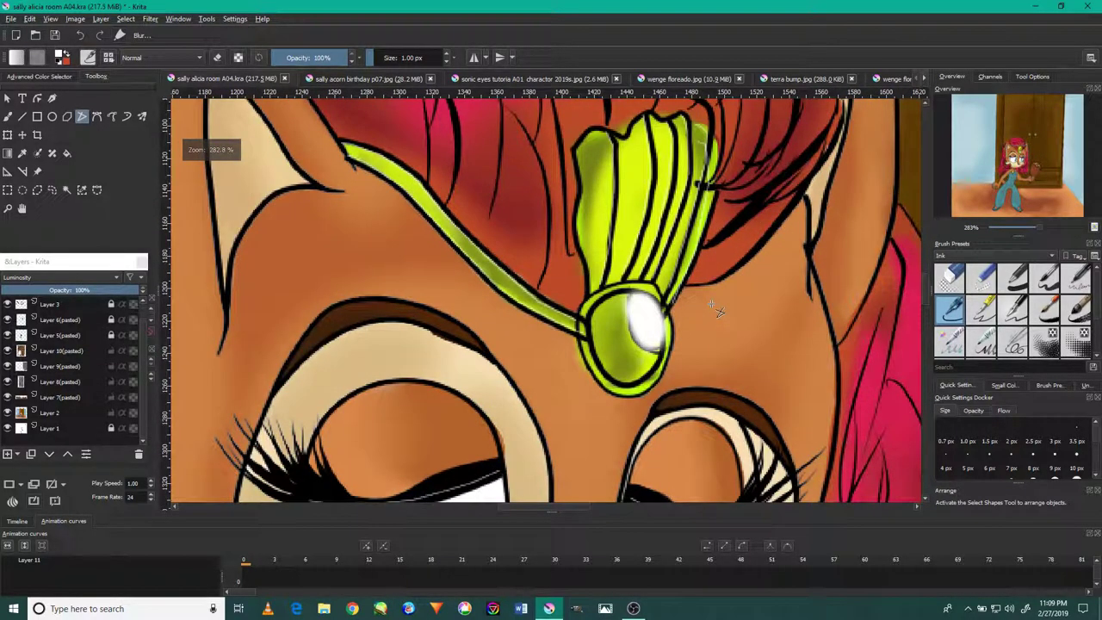
scroll(816, 347, down, 3)
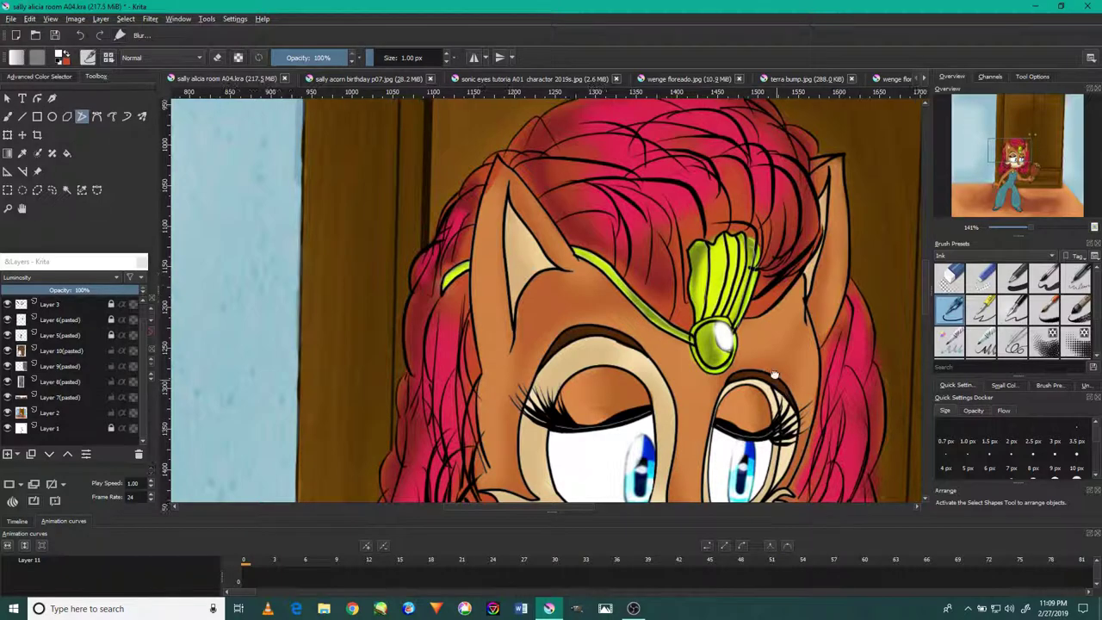
drag(799, 374, 644, 220)
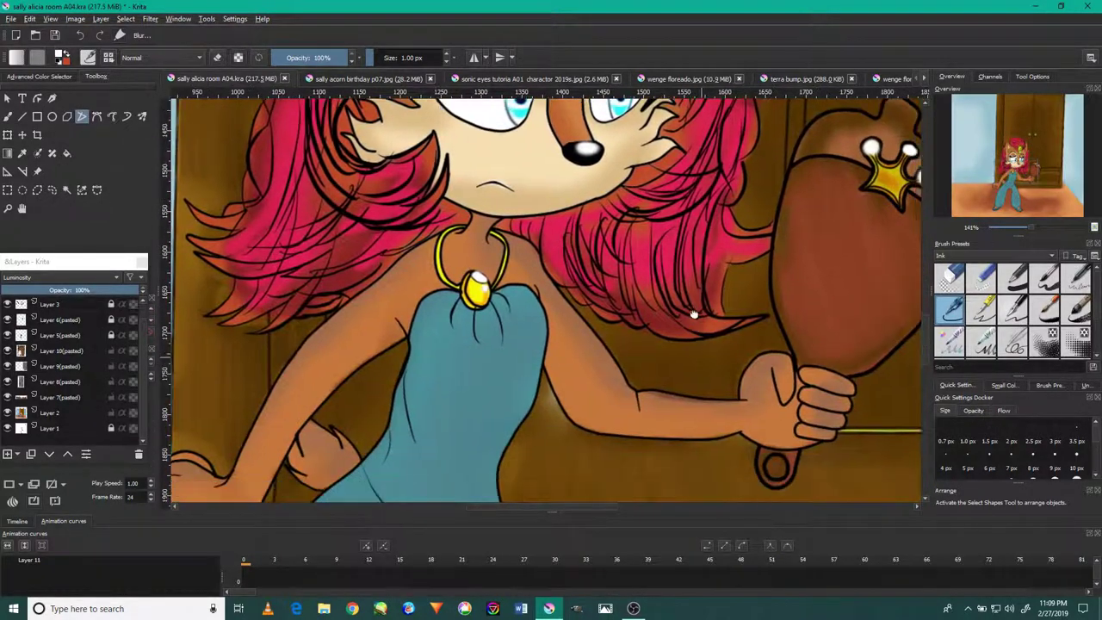
drag(720, 384, 701, 272)
scroll(713, 332, down, 3)
scroll(725, 328, down, 5)
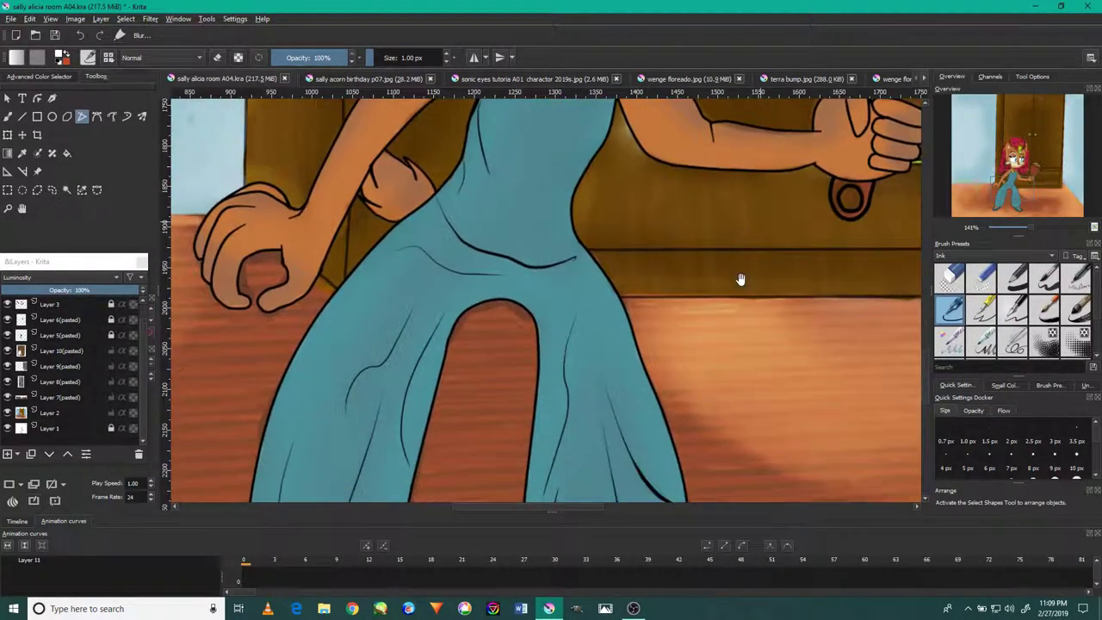
scroll(740, 278, down, 3)
scroll(724, 267, down, 3)
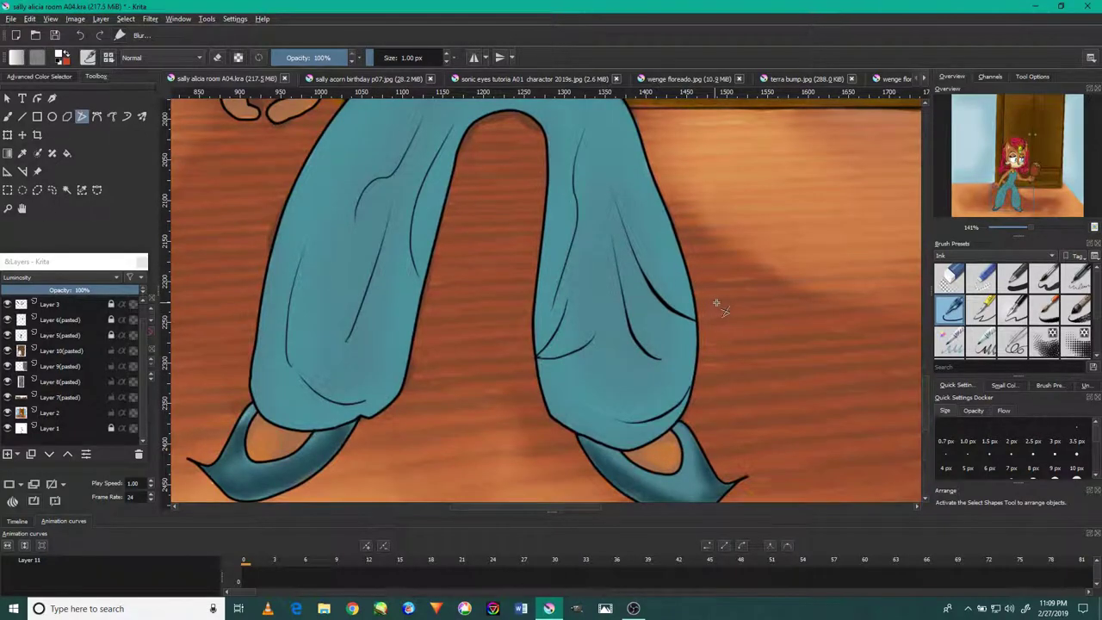
scroll(721, 301, down, 2)
scroll(728, 303, down, 1)
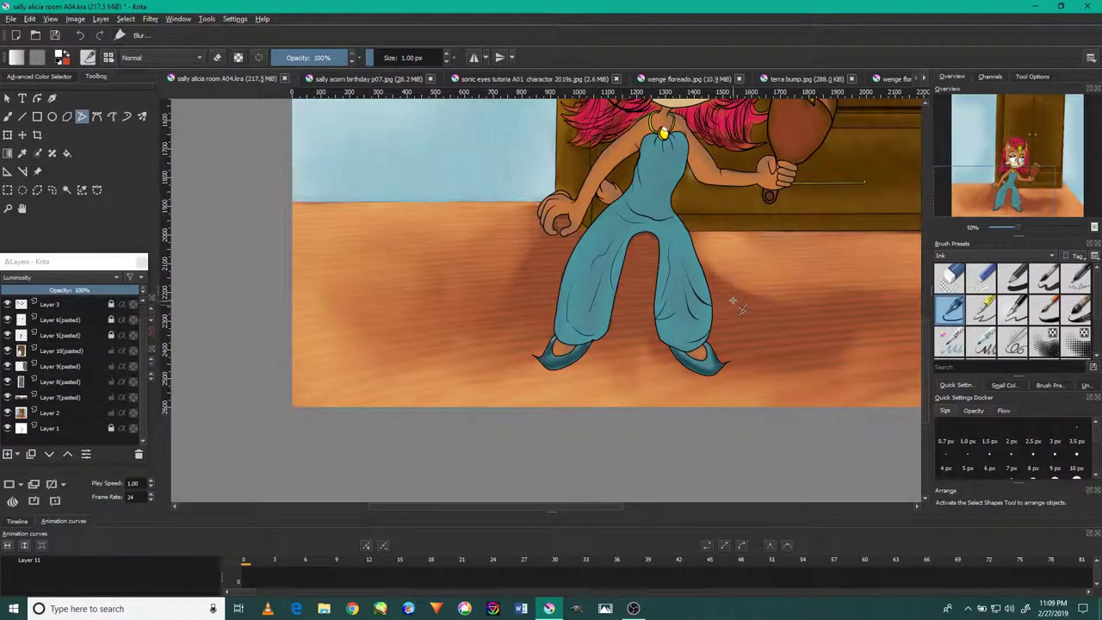
scroll(762, 224, up, 3)
scroll(741, 259, up, 2)
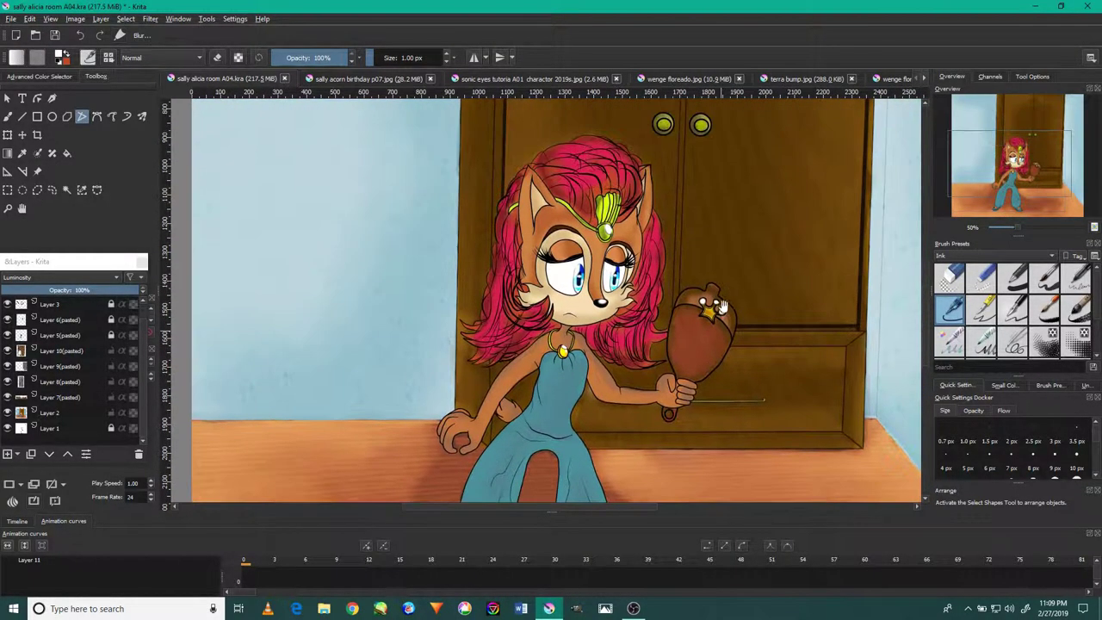
scroll(756, 260, up, 1)
scroll(756, 315, up, 1)
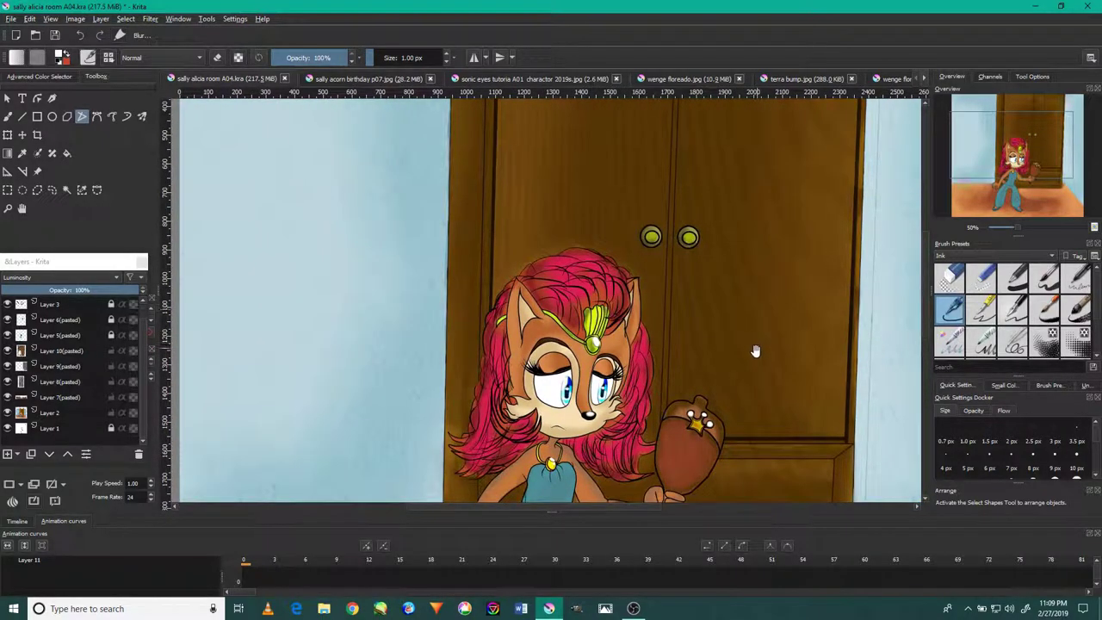
click(23, 210)
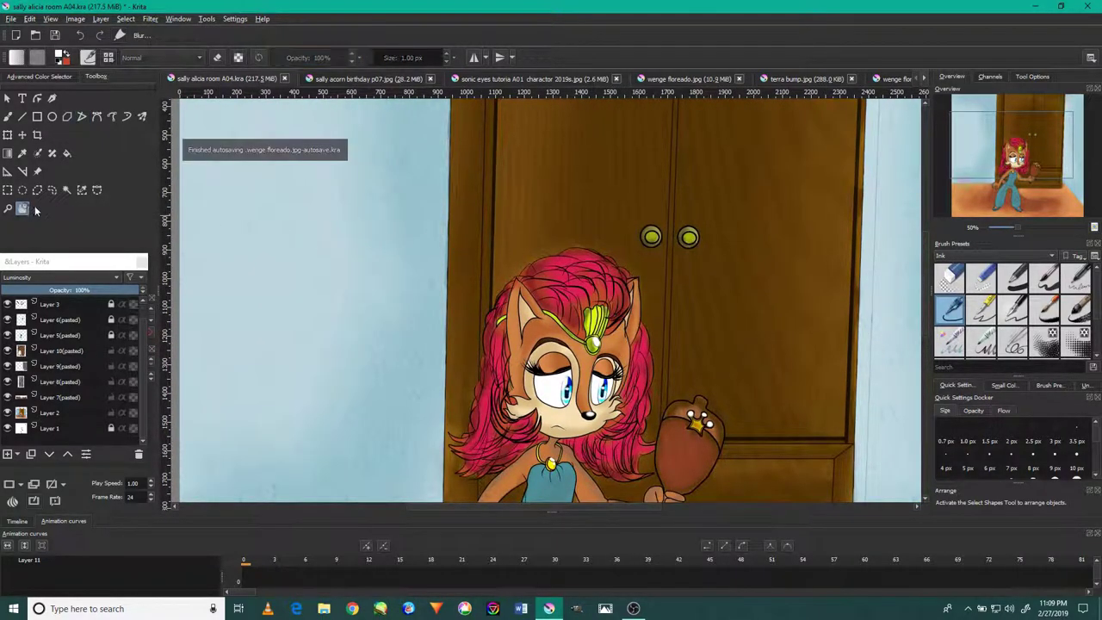
drag(522, 390, 604, 231)
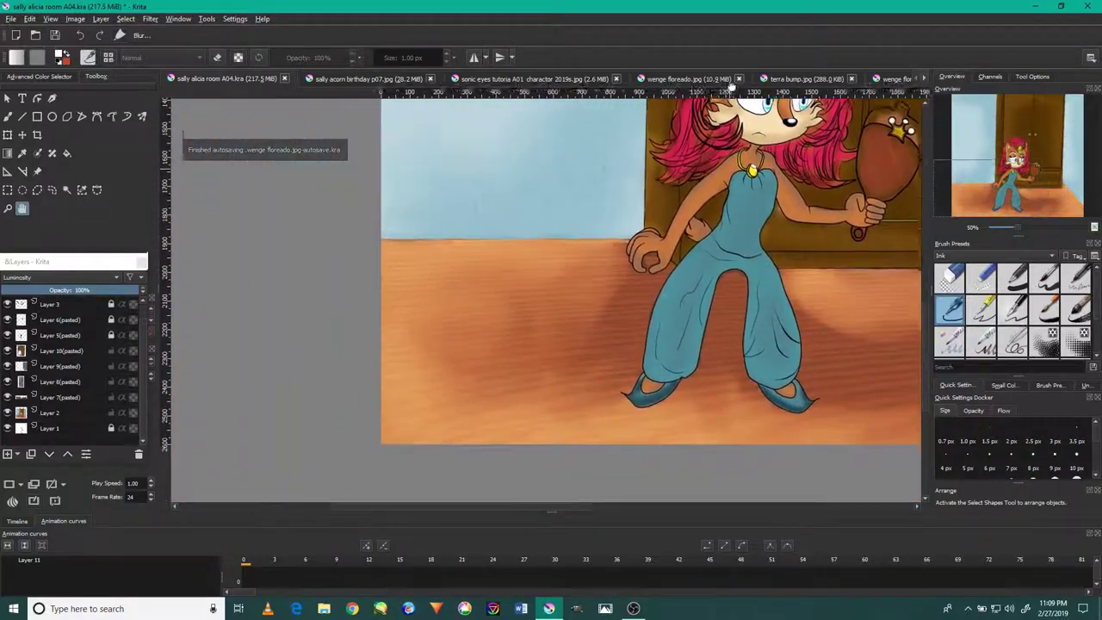
scroll(527, 327, up, 3)
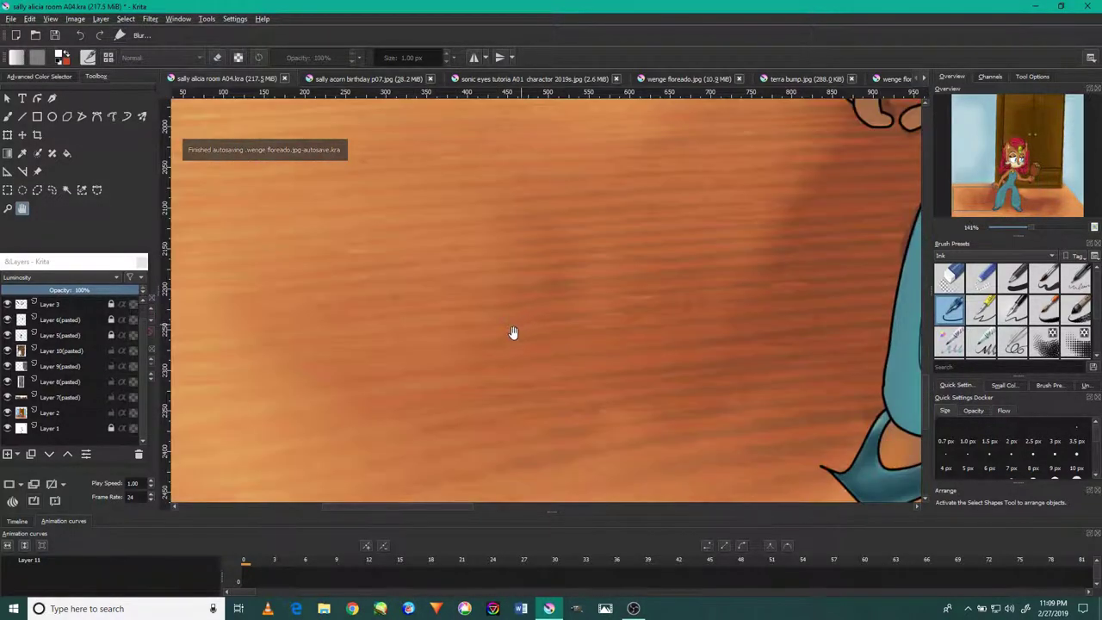
mouse_move(457, 367)
mouse_down()
mouse_move(549, 220)
mouse_move(519, 229)
mouse_move(536, 307)
mouse_move(485, 285)
mouse_move(681, 313)
mouse_move(406, 204)
mouse_up()
mouse_move(642, 298)
mouse_down()
mouse_move(674, 271)
mouse_move(365, 288)
mouse_up()
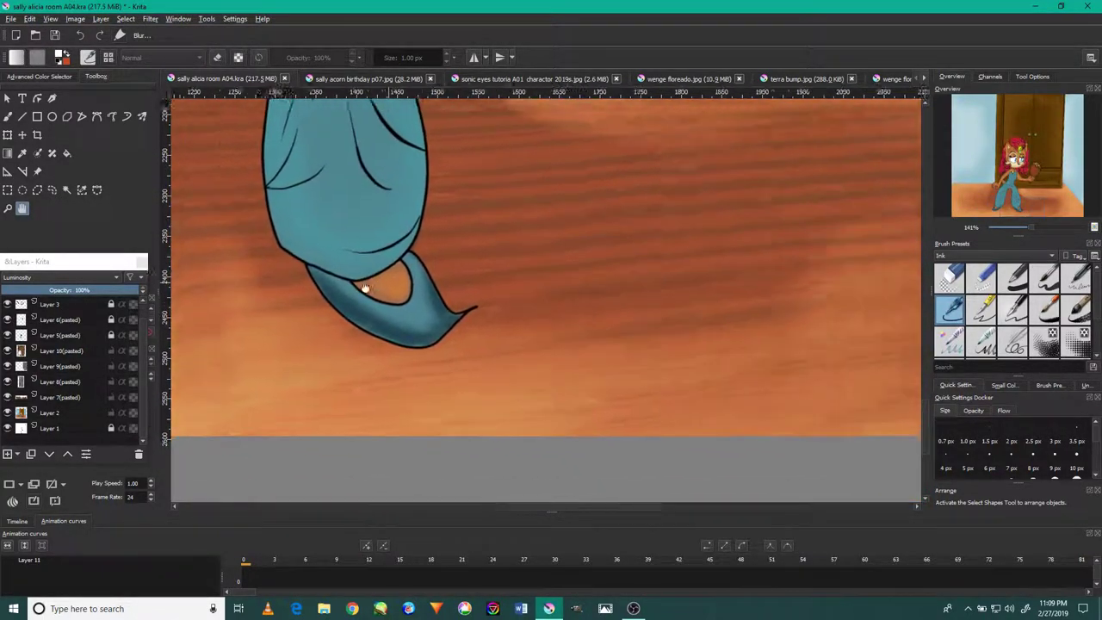
drag(684, 298, 318, 300)
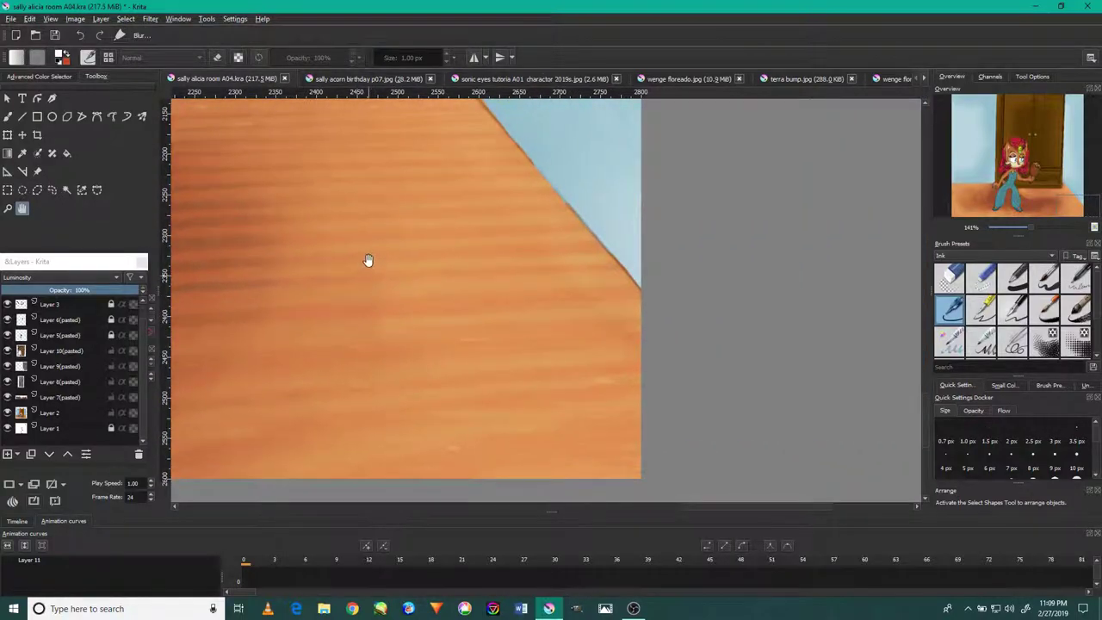
mouse_move(368, 260)
mouse_down()
mouse_move(388, 303)
mouse_move(517, 347)
mouse_up()
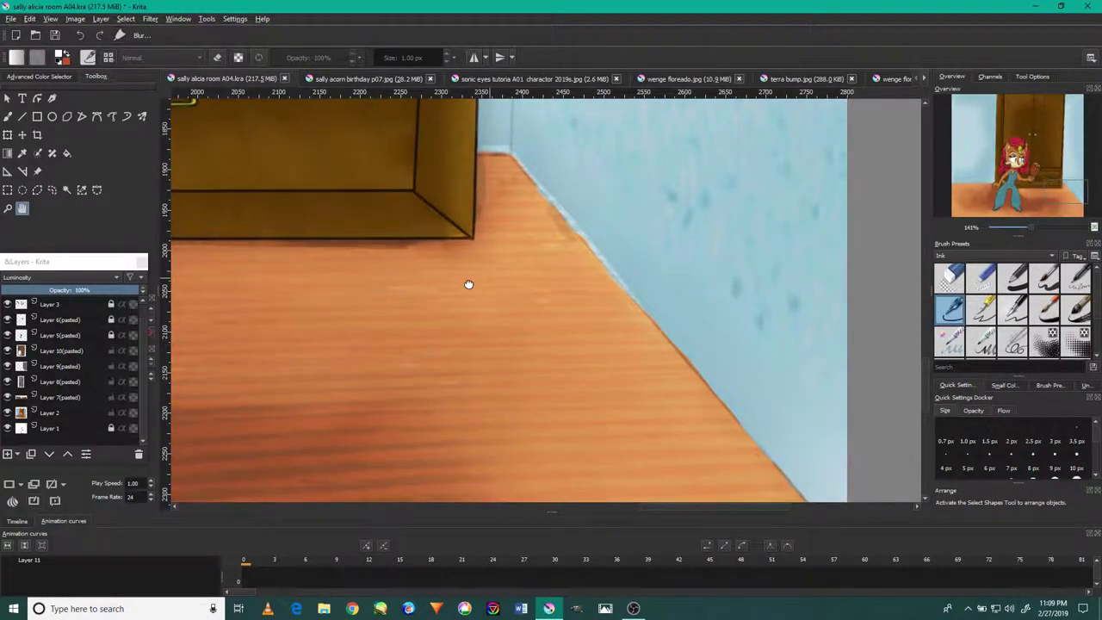
drag(469, 284, 327, 256)
mouse_move(583, 219)
mouse_down()
mouse_move(570, 145)
mouse_move(471, 310)
mouse_up()
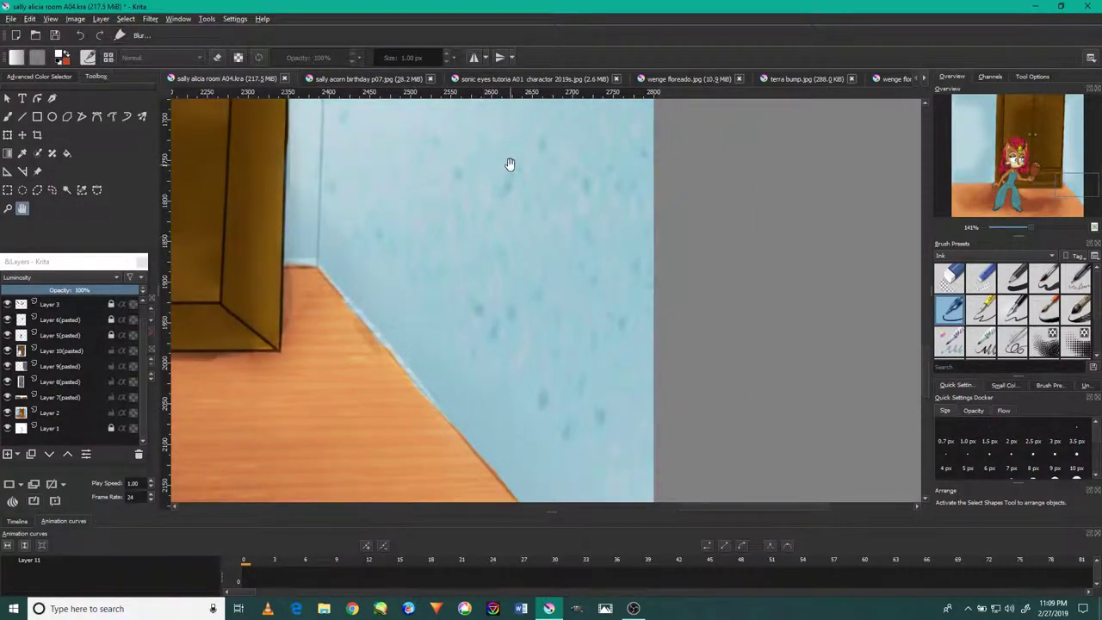
mouse_move(509, 164)
mouse_down()
mouse_move(490, 221)
mouse_move(501, 343)
mouse_move(504, 288)
mouse_move(499, 296)
mouse_move(497, 273)
mouse_move(461, 257)
mouse_move(456, 212)
mouse_move(436, 291)
mouse_move(427, 269)
mouse_move(453, 222)
mouse_move(479, 290)
mouse_move(494, 174)
mouse_move(480, 164)
mouse_move(459, 364)
mouse_move(443, 386)
mouse_move(436, 239)
mouse_up()
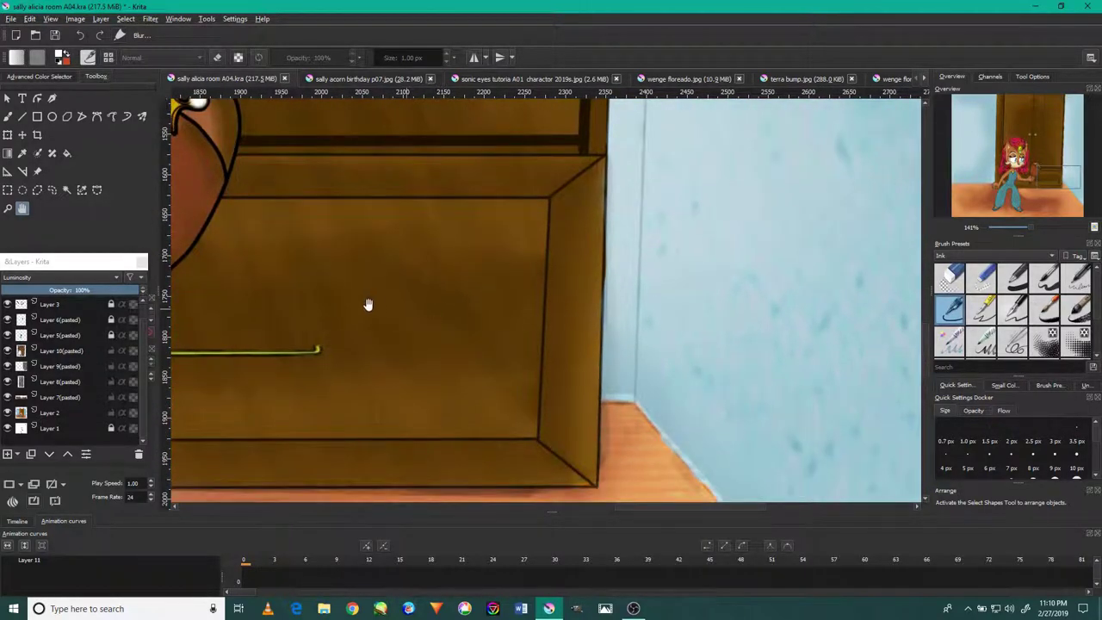
mouse_move(368, 304)
mouse_down()
mouse_move(443, 278)
mouse_move(421, 296)
mouse_move(450, 229)
mouse_move(478, 360)
mouse_up()
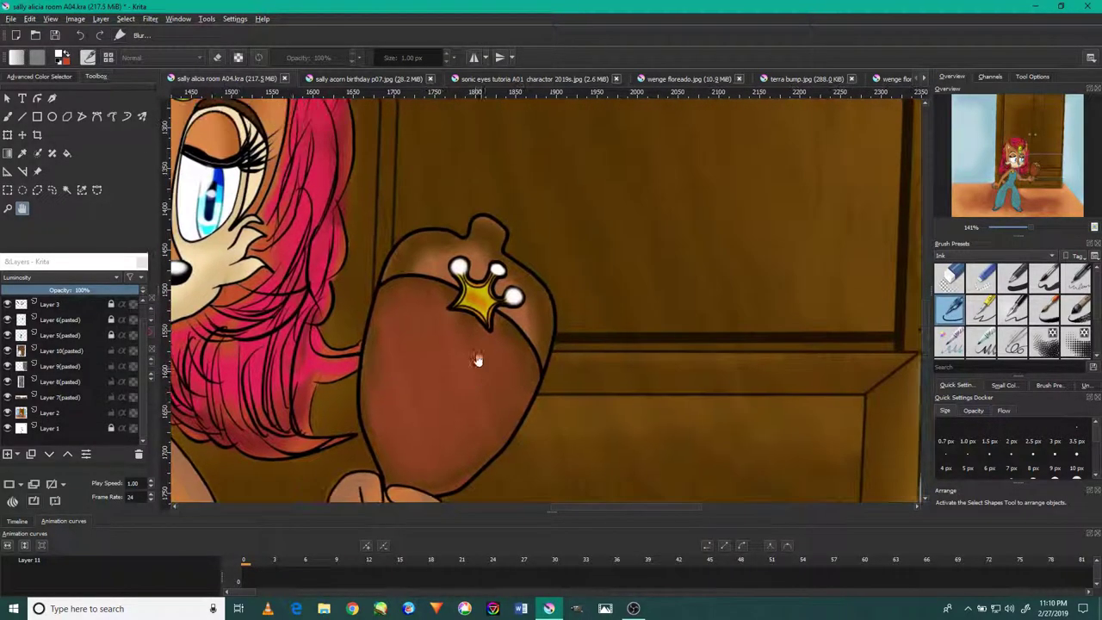
mouse_move(466, 231)
mouse_down()
mouse_move(494, 273)
mouse_move(536, 275)
mouse_move(517, 262)
mouse_move(521, 306)
mouse_up()
drag(526, 247, 523, 333)
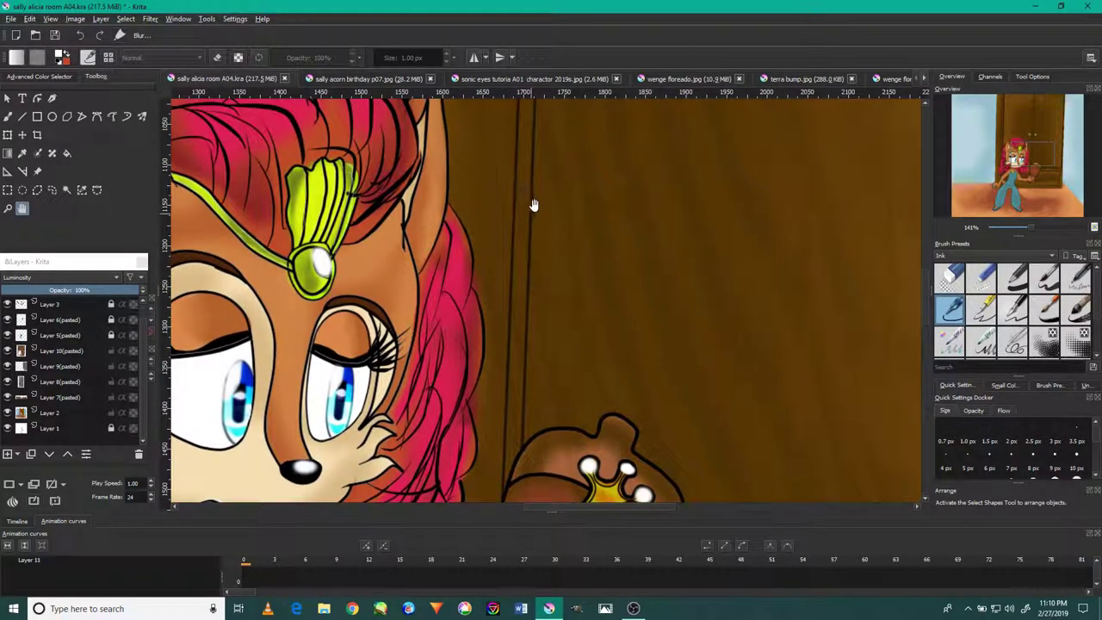
mouse_move(535, 199)
mouse_down()
mouse_move(504, 344)
mouse_move(512, 335)
mouse_up()
drag(512, 214, 494, 369)
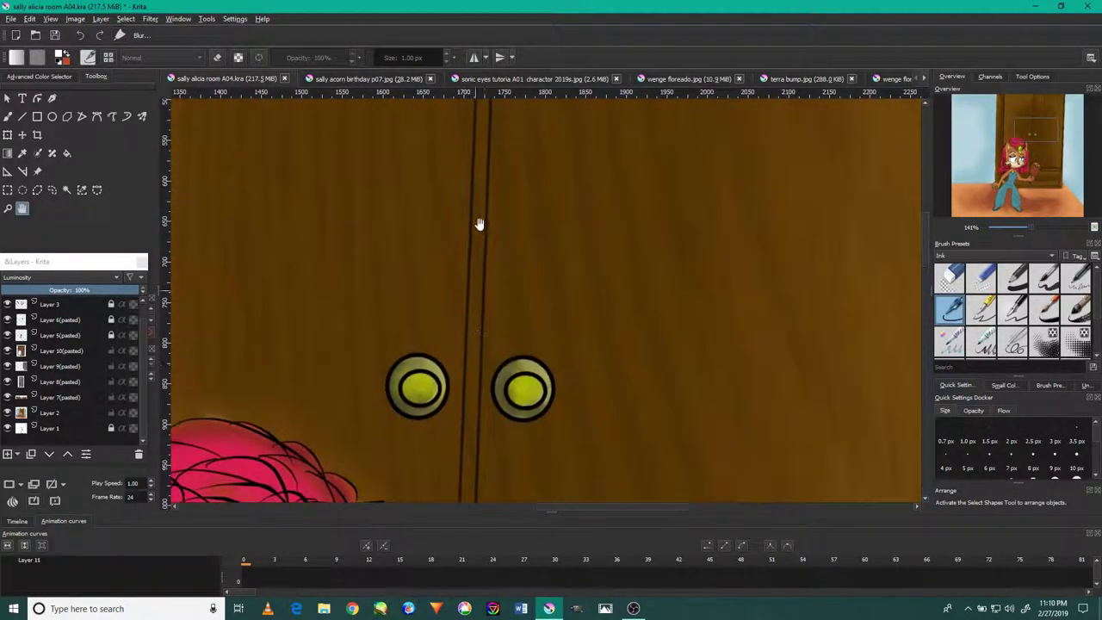
drag(479, 226, 493, 334)
mouse_move(481, 257)
mouse_down()
mouse_move(482, 300)
mouse_move(460, 305)
mouse_move(453, 285)
mouse_move(472, 322)
mouse_move(748, 233)
mouse_move(618, 356)
mouse_move(607, 17)
mouse_up()
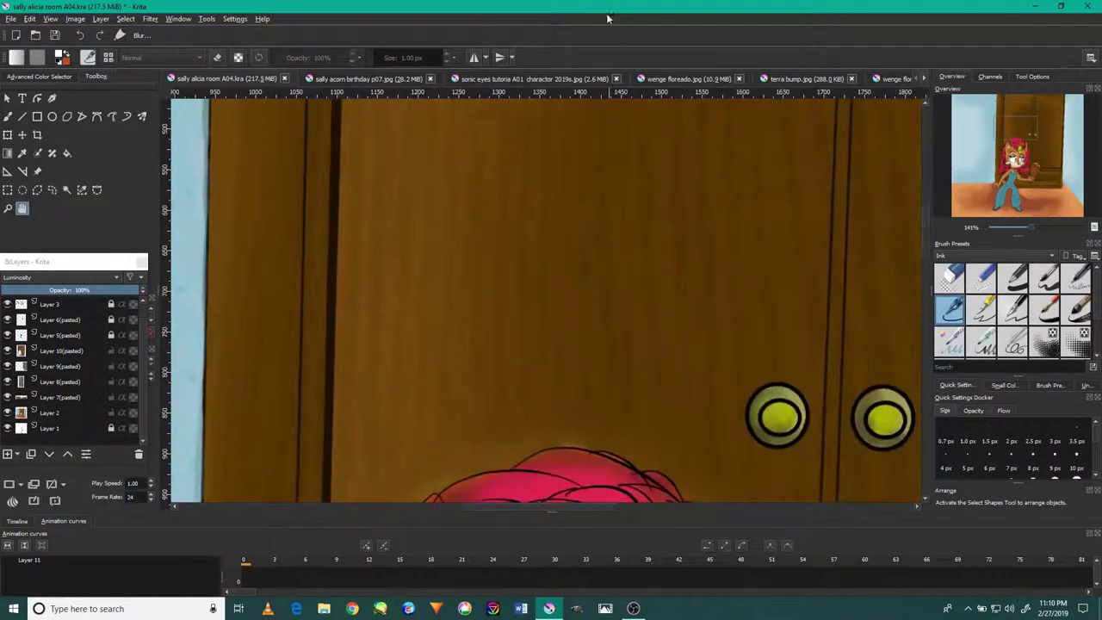
drag(606, 334, 594, 112)
drag(534, 358, 508, 94)
drag(500, 379, 505, 172)
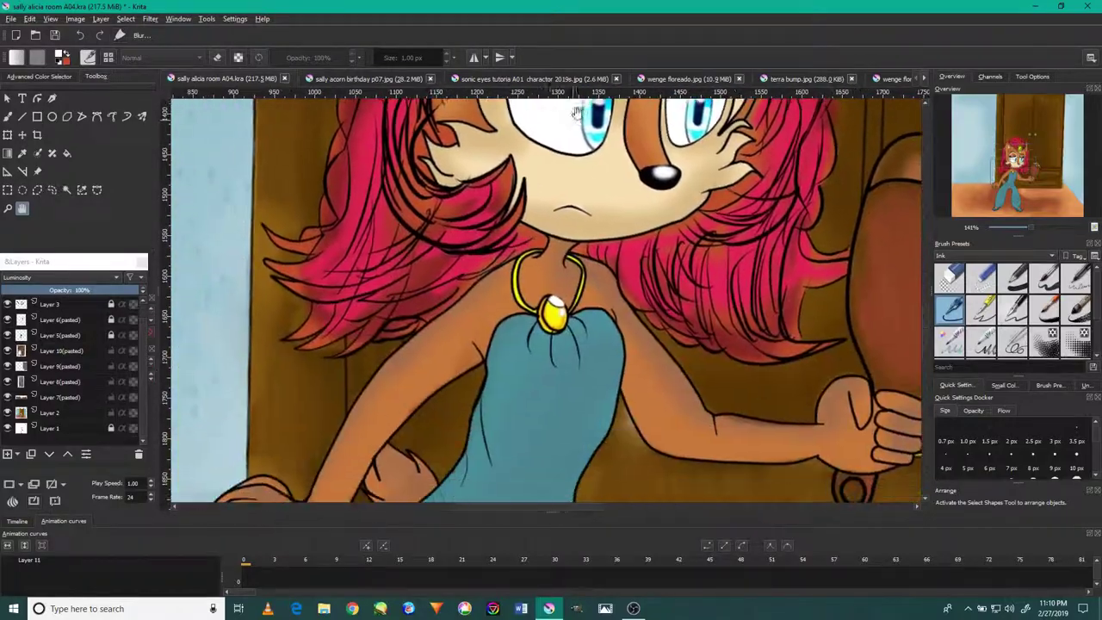
drag(434, 316, 522, 127)
mouse_move(347, 256)
mouse_down()
mouse_move(778, 318)
mouse_move(851, 281)
mouse_up()
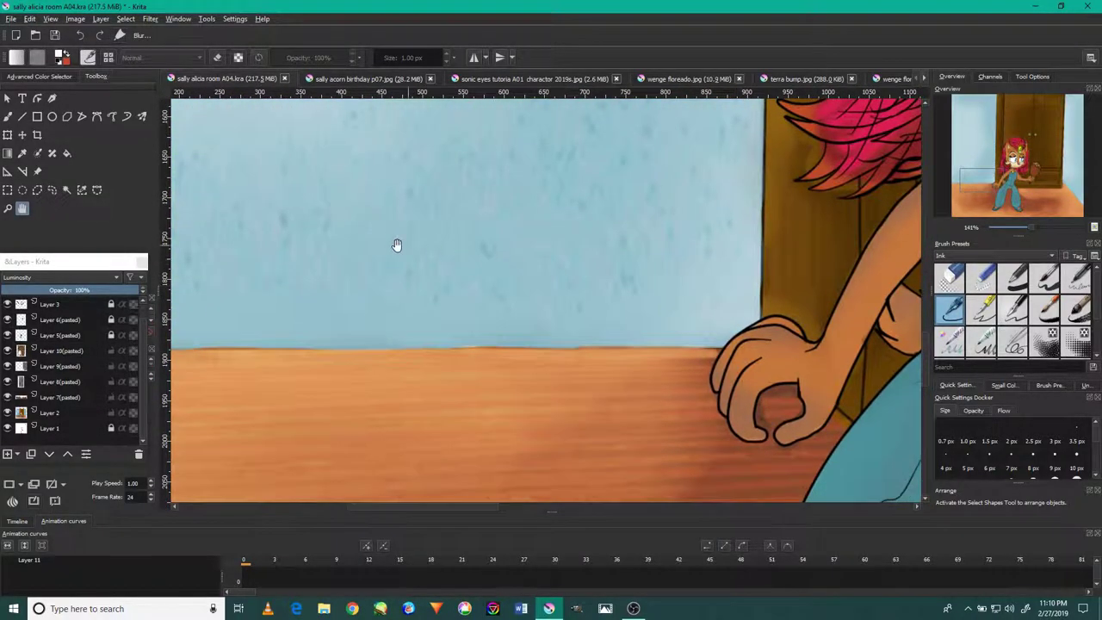
mouse_move(396, 244)
mouse_down()
mouse_move(726, 300)
mouse_move(526, 364)
mouse_up()
mouse_move(647, 238)
mouse_down()
mouse_move(620, 482)
mouse_move(600, 419)
mouse_move(641, 375)
mouse_up()
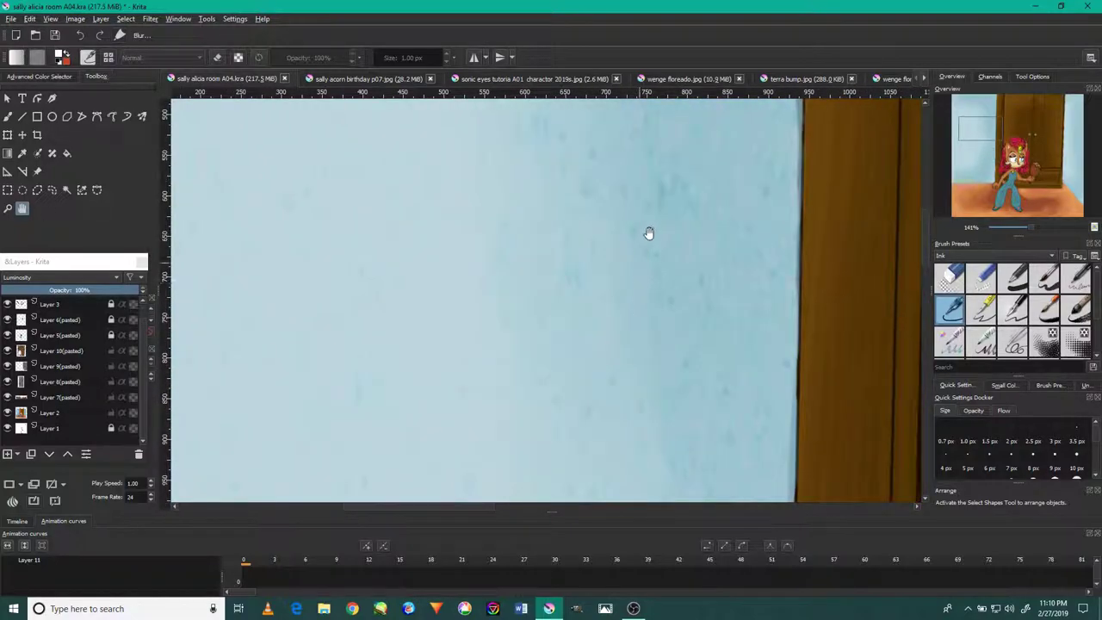
mouse_move(649, 234)
mouse_down()
mouse_move(628, 253)
mouse_move(618, 344)
mouse_move(724, 232)
mouse_up()
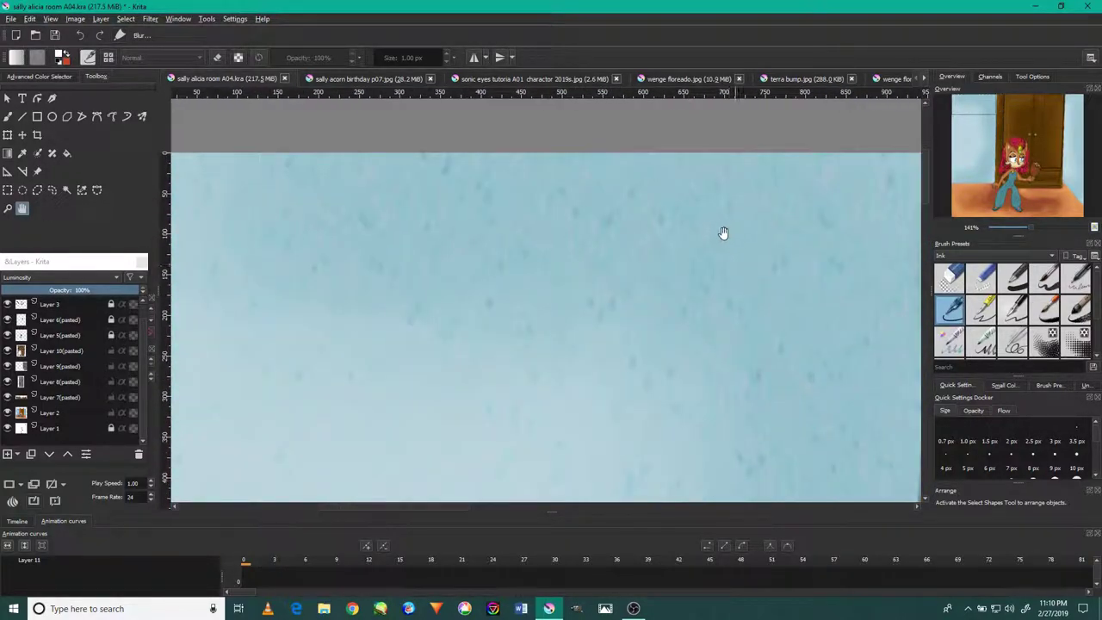
scroll(635, 323, down, 5)
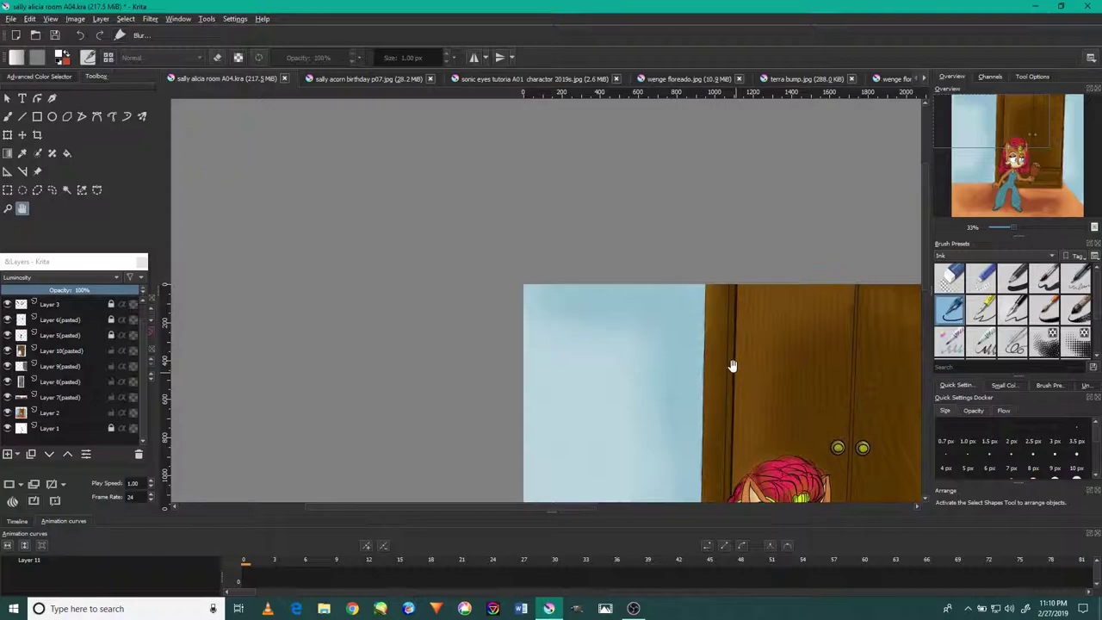
drag(731, 367, 527, 143)
scroll(587, 321, up, 1)
scroll(587, 321, up, 2)
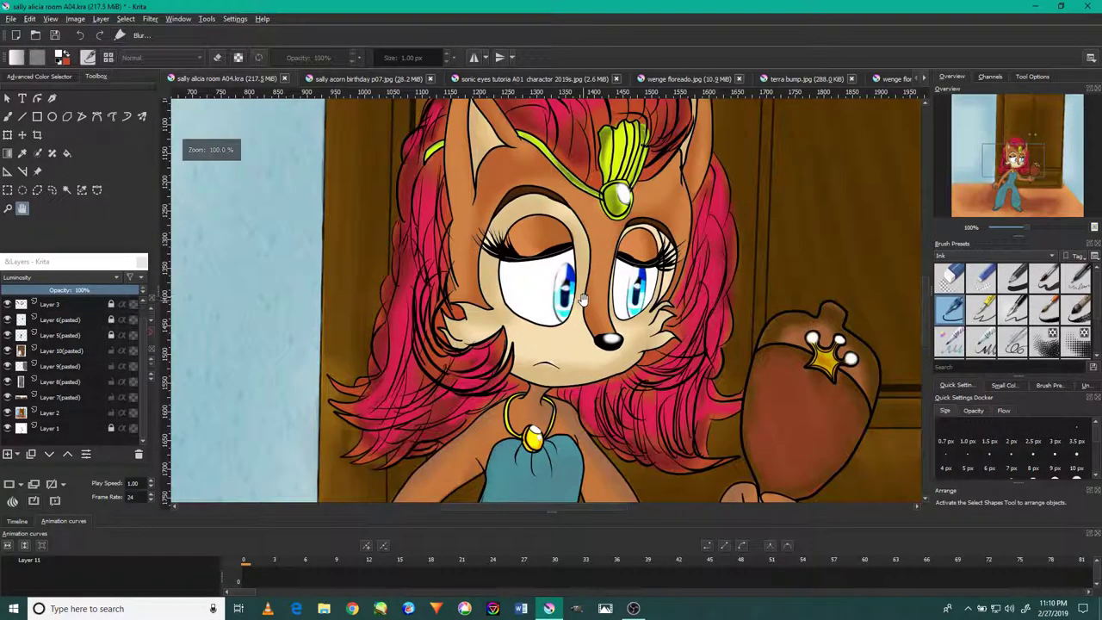
scroll(606, 197, up, 2)
scroll(606, 196, up, 3)
Step: Draw an ellipse around the green tiara jewel
scroll(618, 207, up, 1)
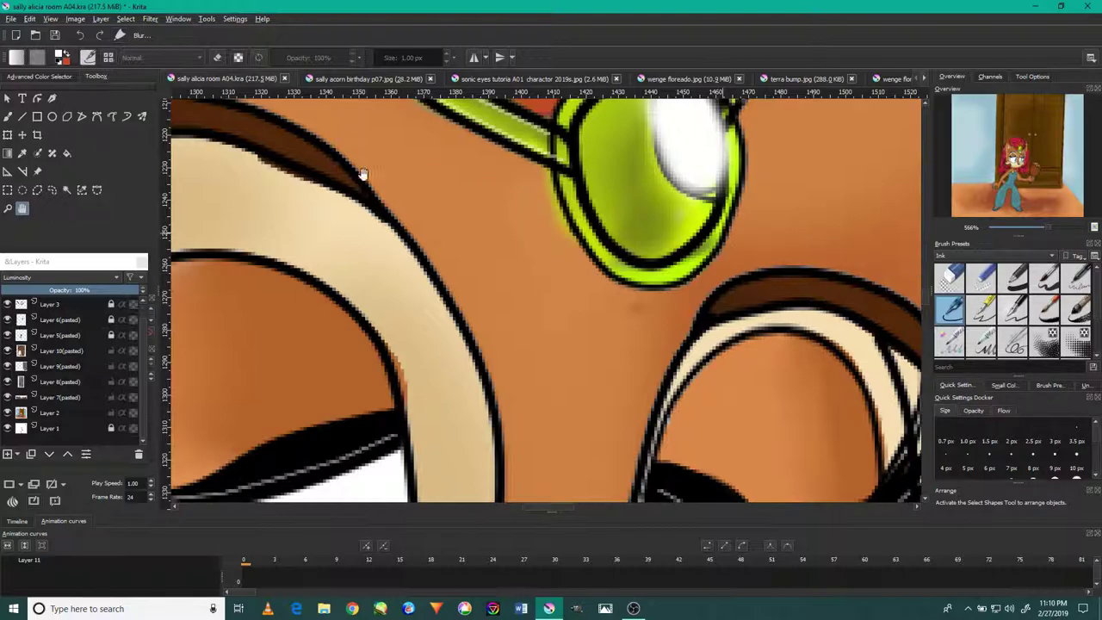
click(54, 116)
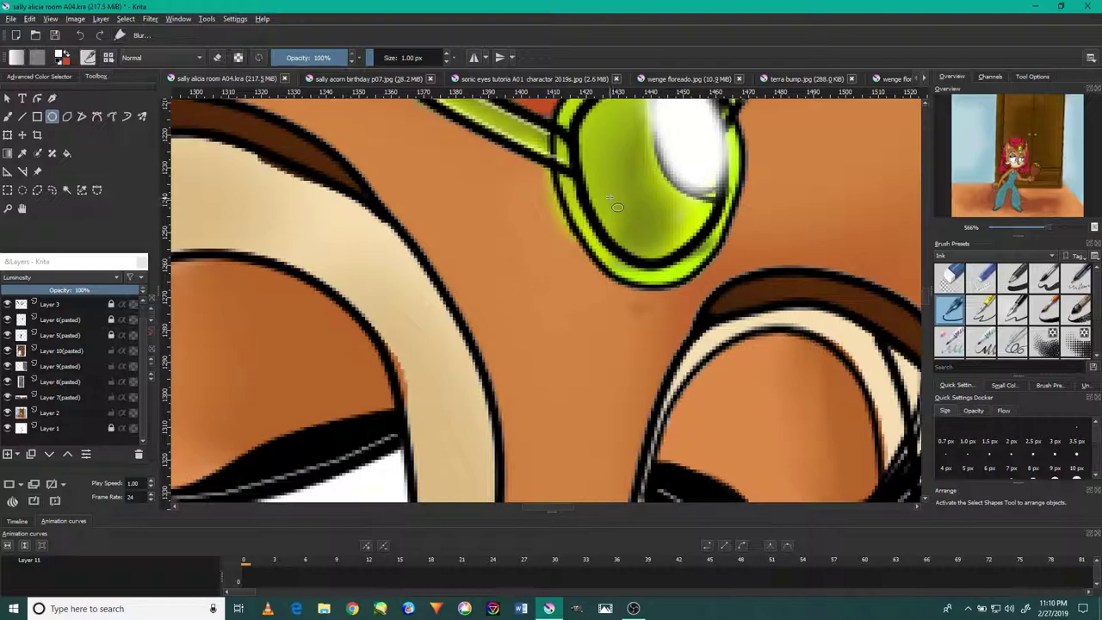
drag(621, 179, 576, 234)
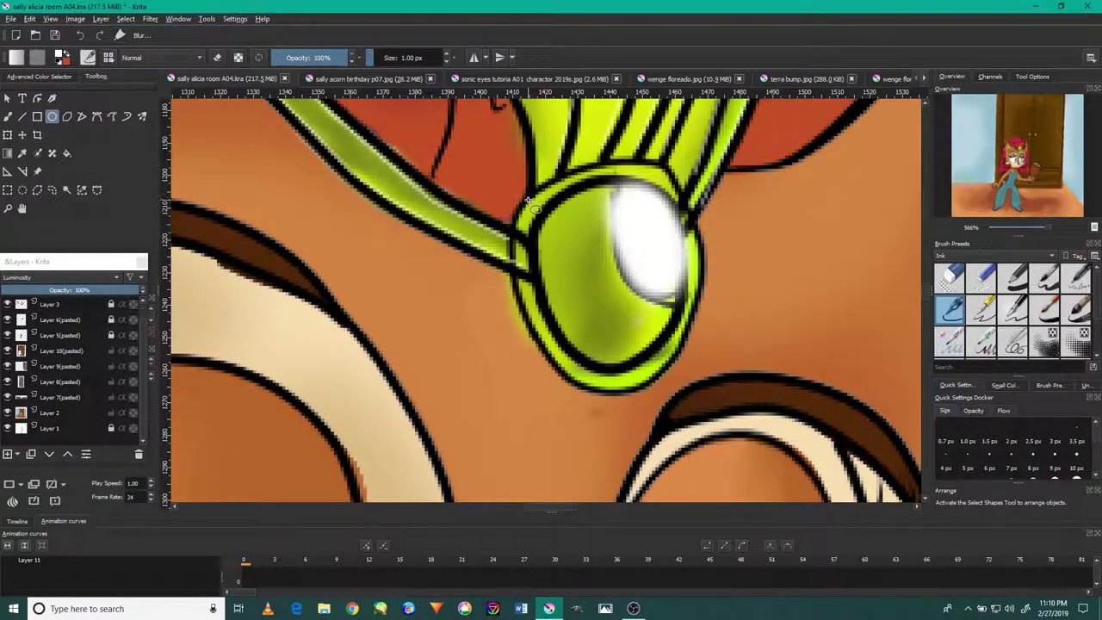
drag(528, 201, 680, 361)
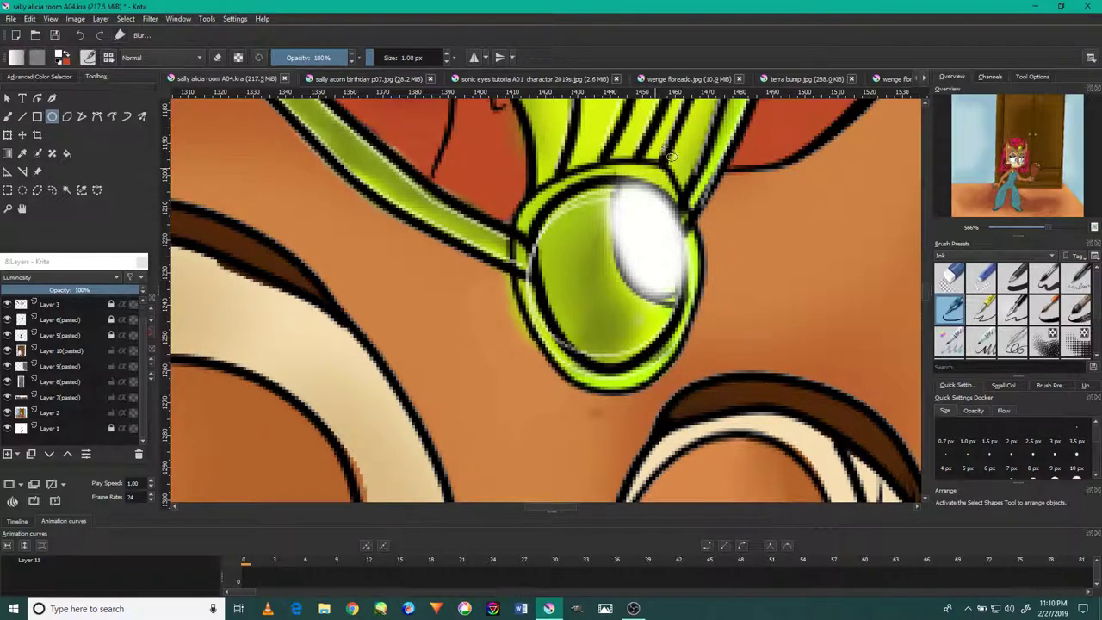
drag(696, 133, 529, 379)
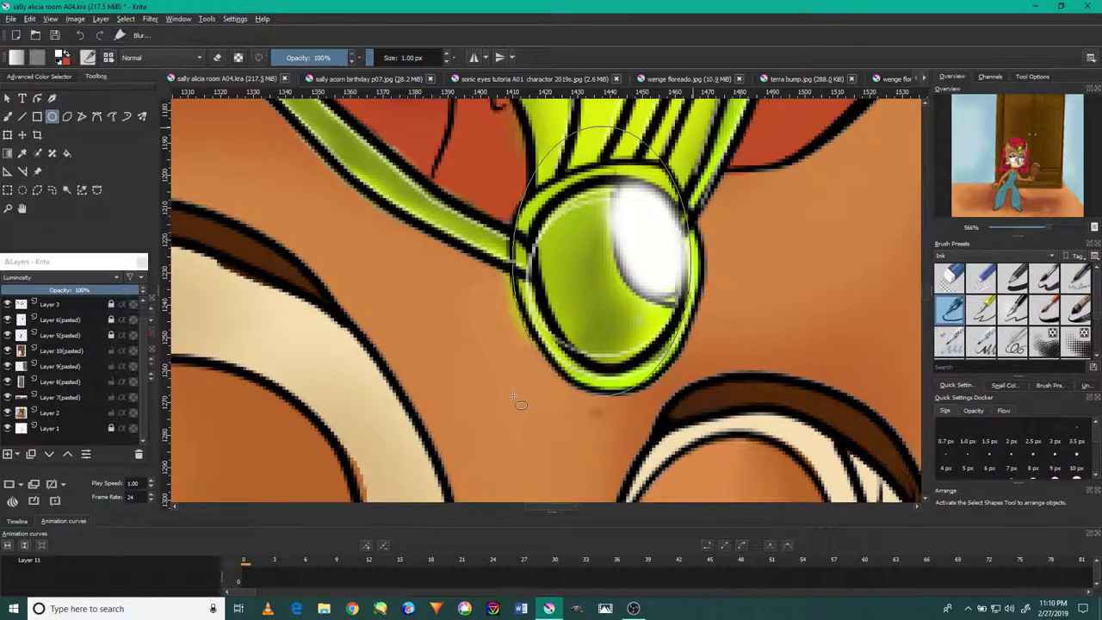
drag(529, 379, 570, 333)
drag(587, 232, 586, 290)
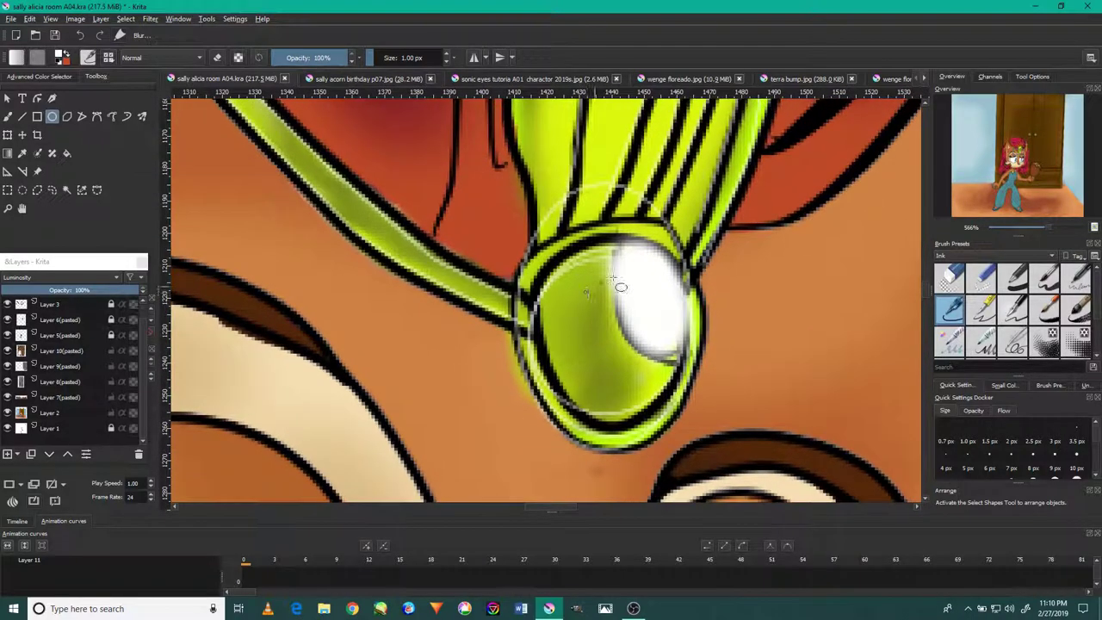
Step: Erase around the gem with an eraser brush, then zoom out to view the whole character
click(950, 277)
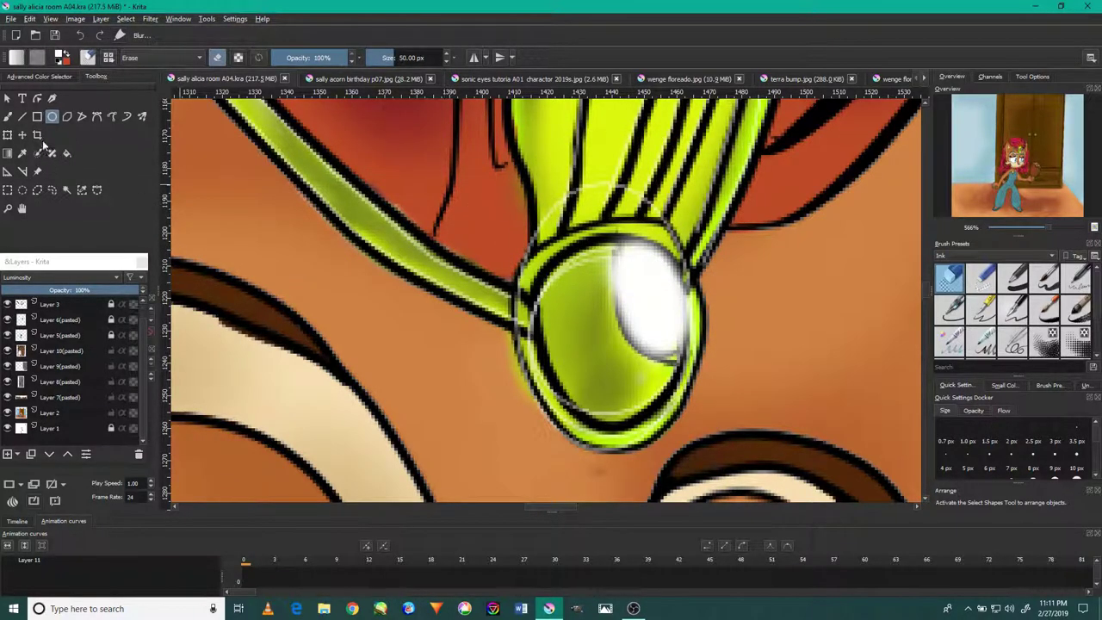
click(7, 116)
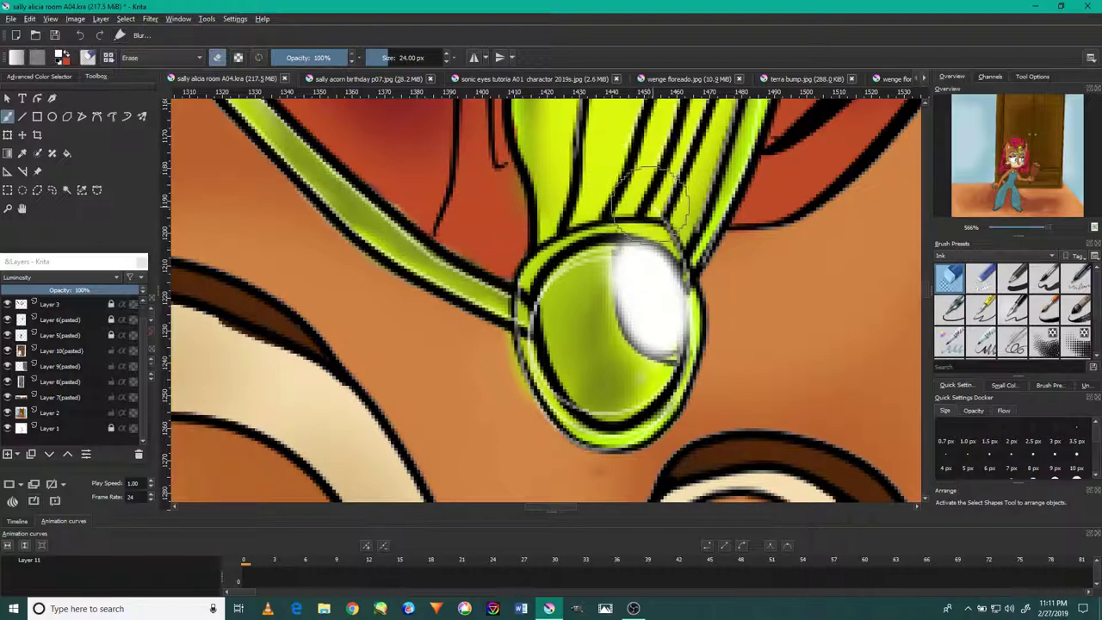
scroll(650, 198, down, 6)
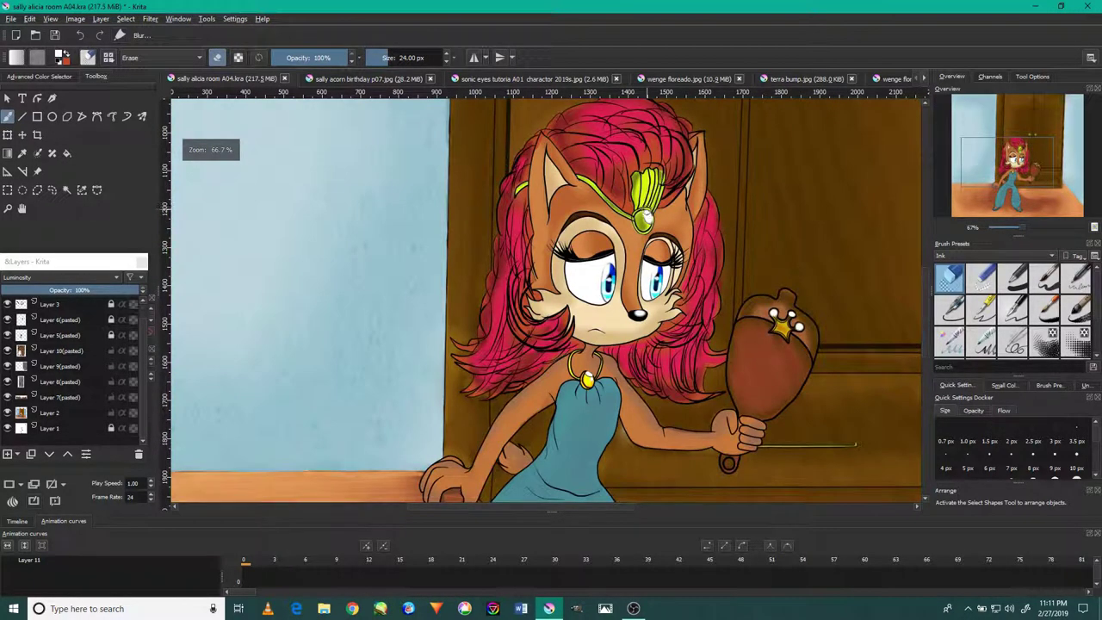
scroll(812, 324, up, 1)
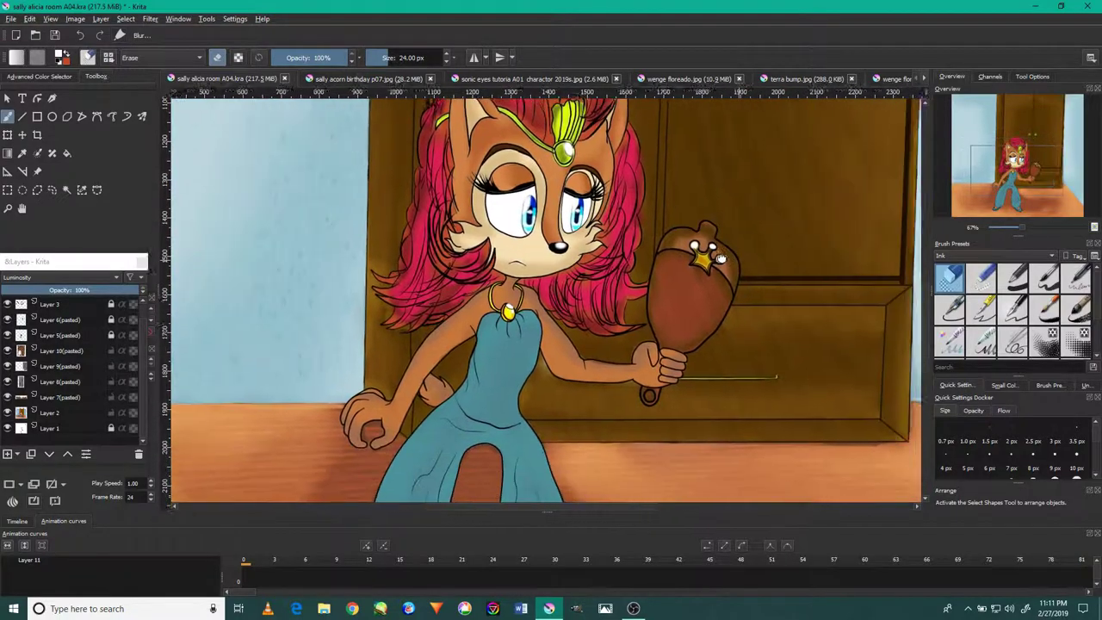
scroll(775, 302, up, 1)
scroll(698, 263, up, 4)
scroll(699, 268, up, 1)
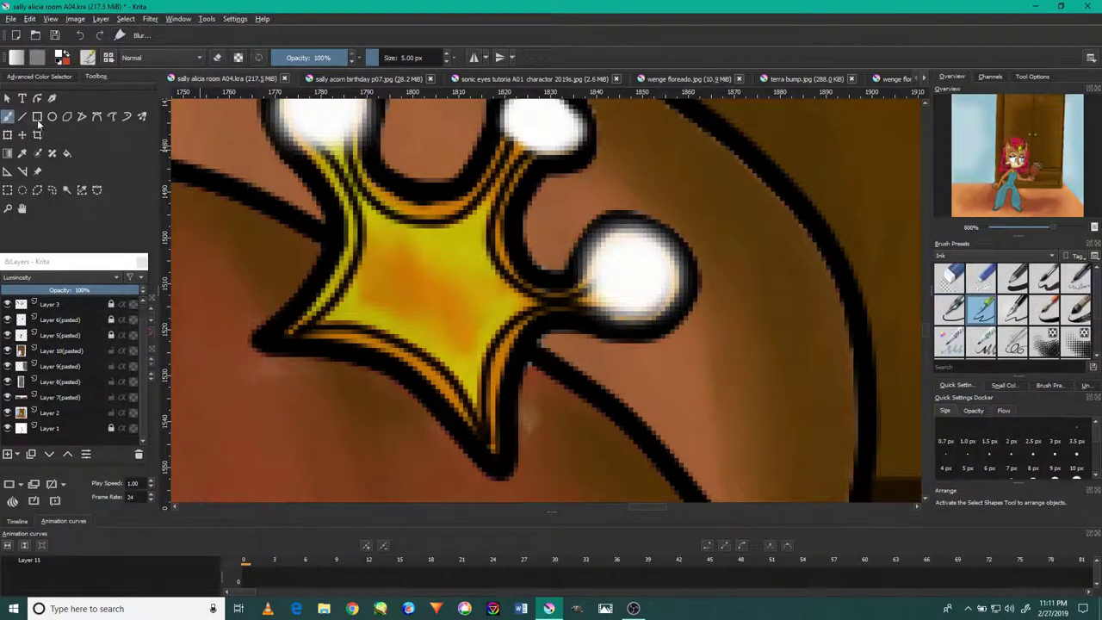
Step: Soften the star ornament's left outline with the 5 px Blur brush, then zoom to check
mouse_move(245, 270)
mouse_down()
mouse_move(318, 319)
mouse_move(301, 321)
mouse_move(340, 280)
mouse_move(344, 227)
mouse_move(315, 135)
mouse_move(345, 123)
mouse_move(362, 185)
mouse_move(406, 192)
mouse_move(475, 172)
mouse_move(524, 117)
mouse_move(504, 177)
mouse_move(505, 246)
mouse_move(546, 276)
mouse_move(600, 287)
mouse_move(524, 312)
mouse_move(474, 430)
mouse_move(422, 366)
mouse_move(351, 353)
mouse_move(344, 332)
mouse_move(295, 332)
mouse_move(295, 319)
mouse_move(310, 323)
mouse_up()
scroll(317, 328, down, 3)
scroll(331, 319, down, 2)
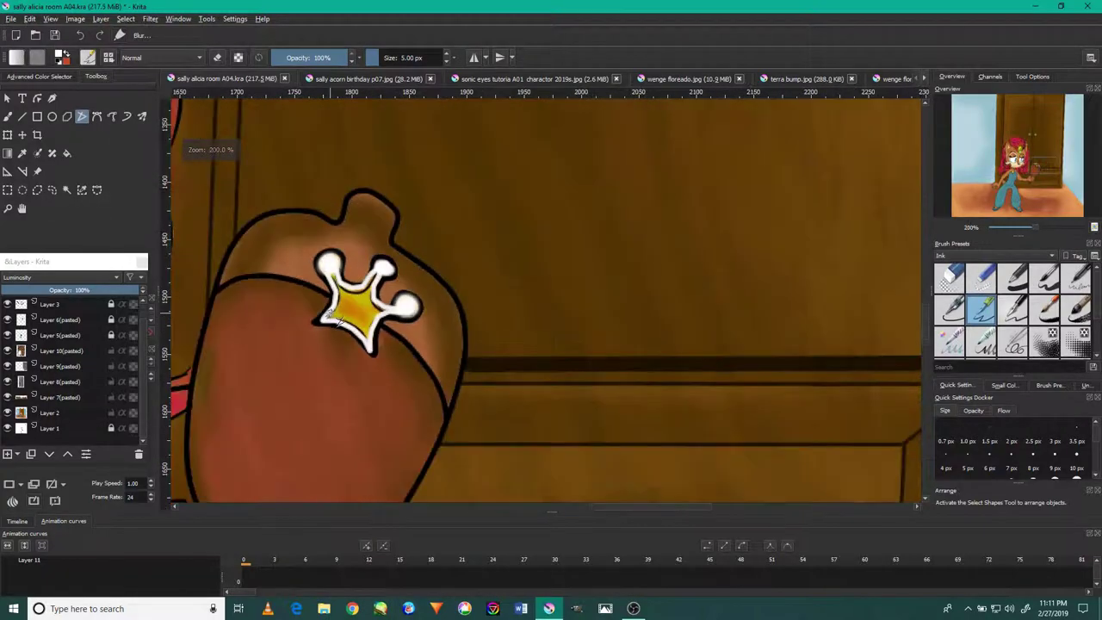
scroll(337, 315, down, 2)
scroll(343, 308, down, 1)
scroll(342, 309, up, 1)
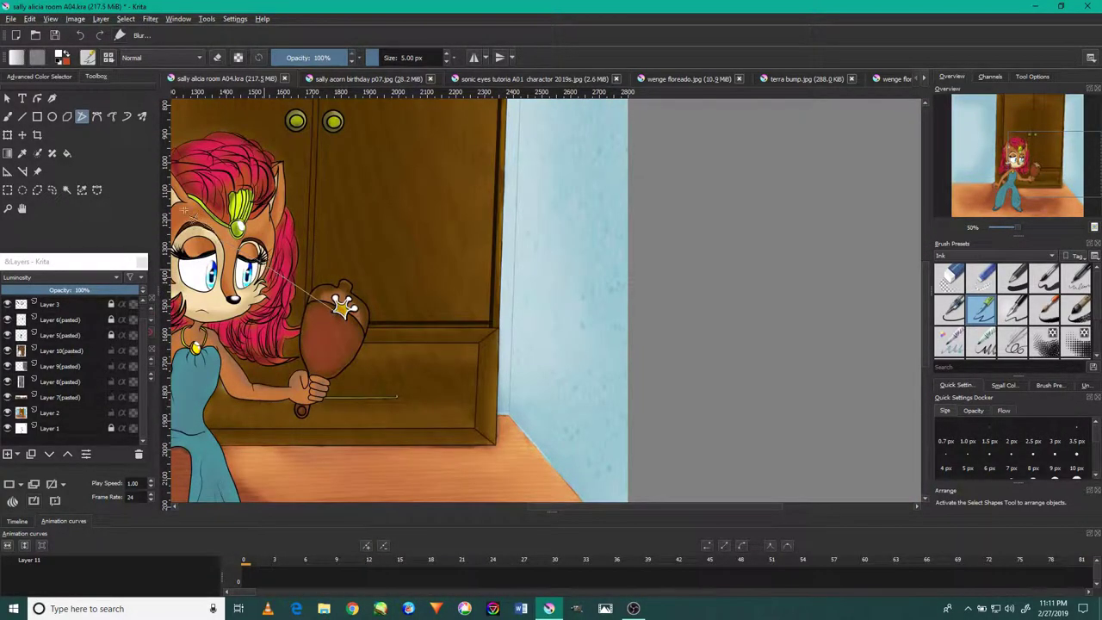
scroll(370, 245, up, 3)
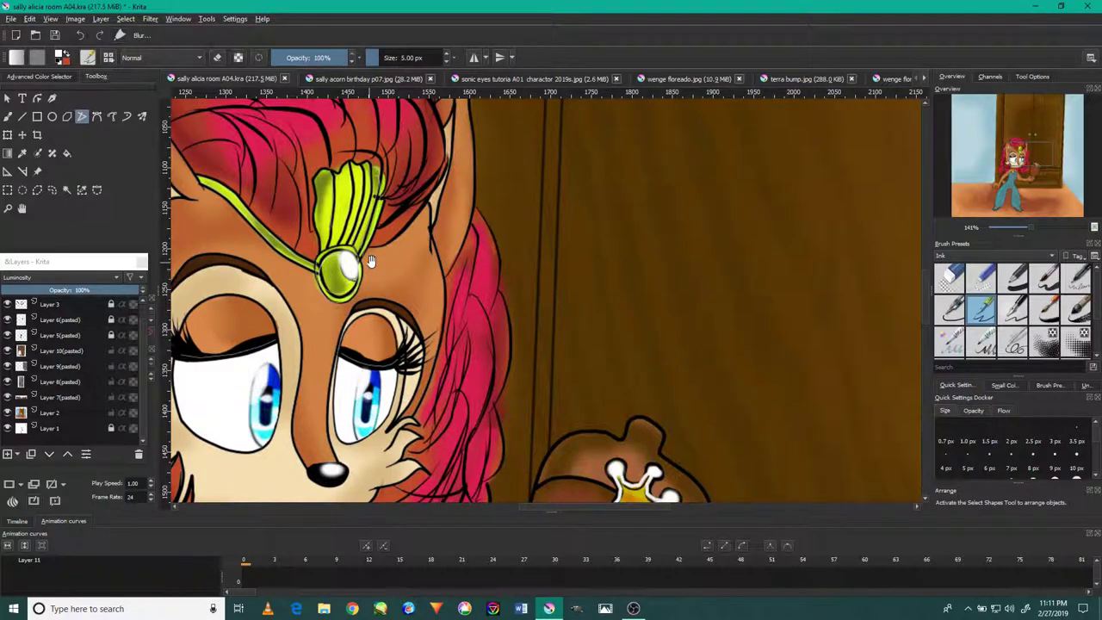
Step: Trace a 1 px Freehand Path line along the tiara gem's edge and up its left rim
drag(370, 261, 534, 229)
scroll(530, 202, up, 3)
scroll(469, 306, up, 2)
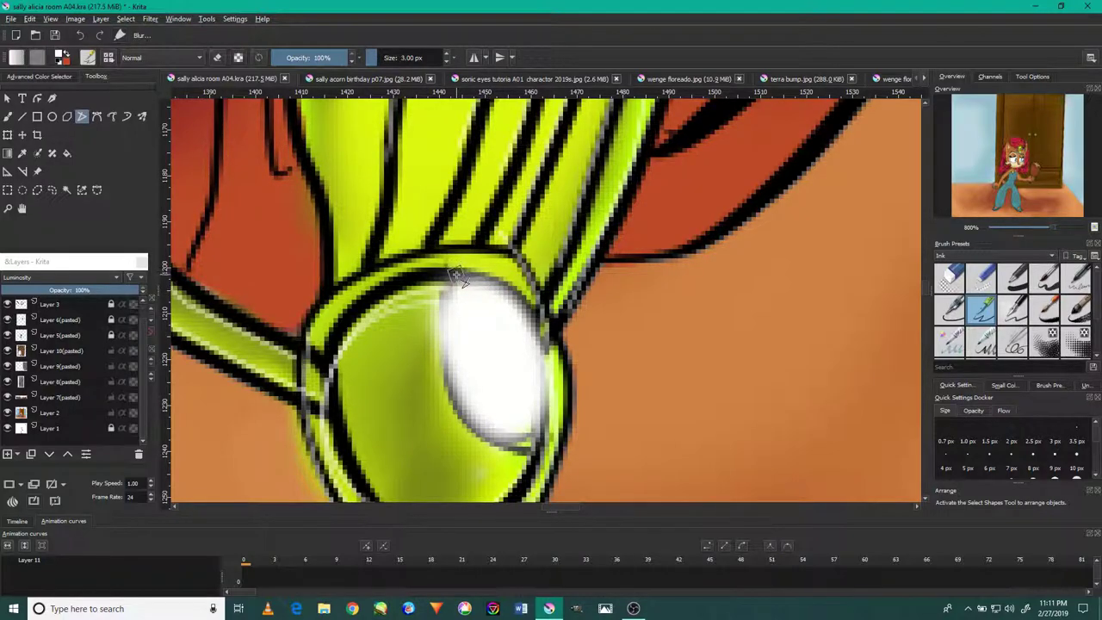
mouse_move(456, 282)
mouse_down()
mouse_move(400, 293)
mouse_move(330, 347)
mouse_move(334, 363)
mouse_move(345, 298)
mouse_move(444, 478)
mouse_move(558, 268)
mouse_move(545, 283)
mouse_move(555, 453)
mouse_move(530, 489)
mouse_move(504, 444)
mouse_move(421, 455)
mouse_up()
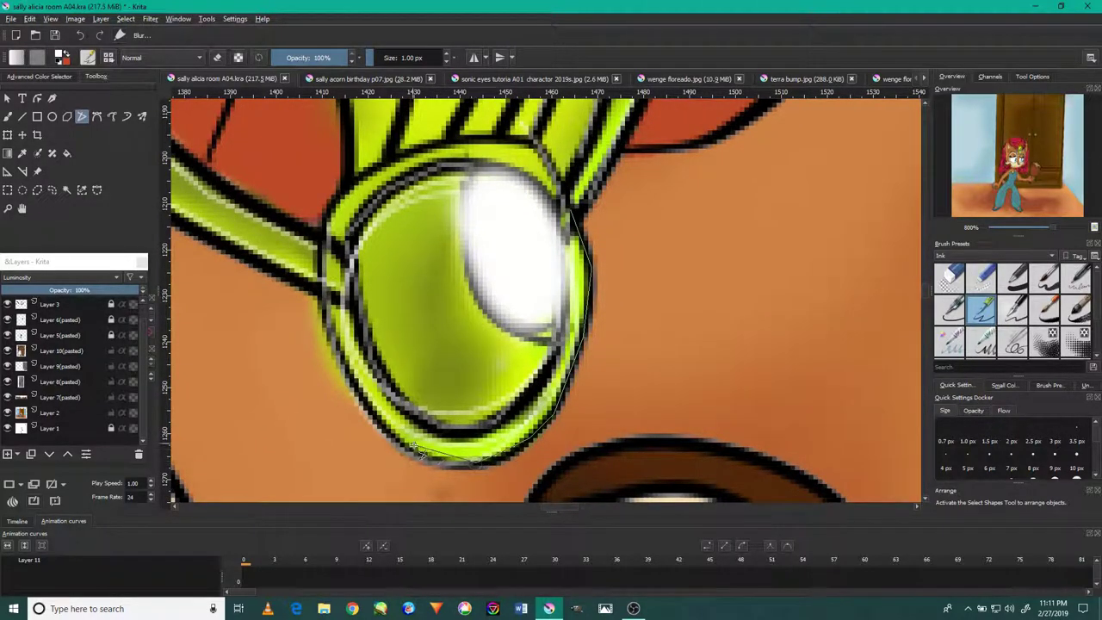
mouse_move(344, 383)
mouse_down()
mouse_move(317, 226)
mouse_move(344, 181)
mouse_move(443, 141)
mouse_move(508, 136)
mouse_move(535, 142)
mouse_move(564, 220)
mouse_up()
Step: Zoom in on the necklace and trace a thin line up its strand
scroll(532, 204, down, 4)
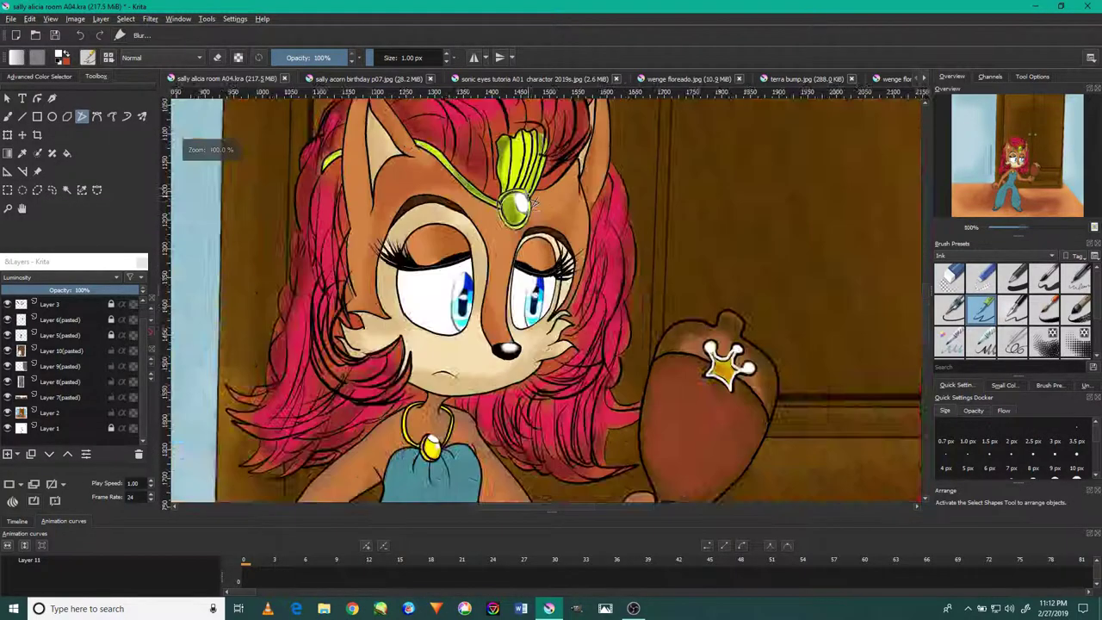
scroll(535, 202, down, 3)
scroll(539, 200, up, 2)
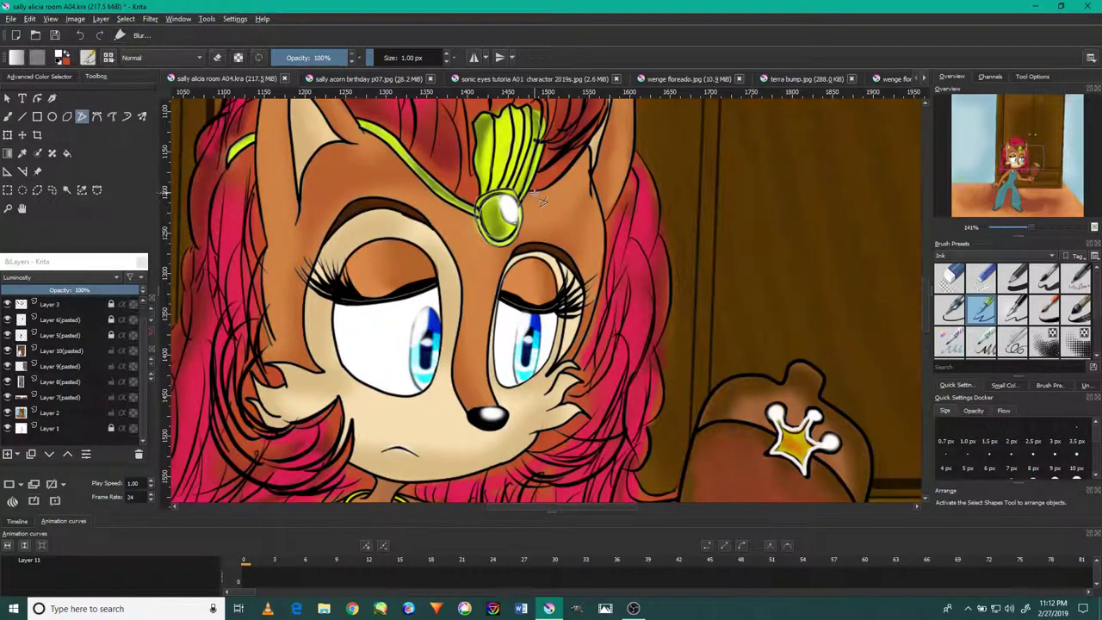
scroll(543, 201, down, 1)
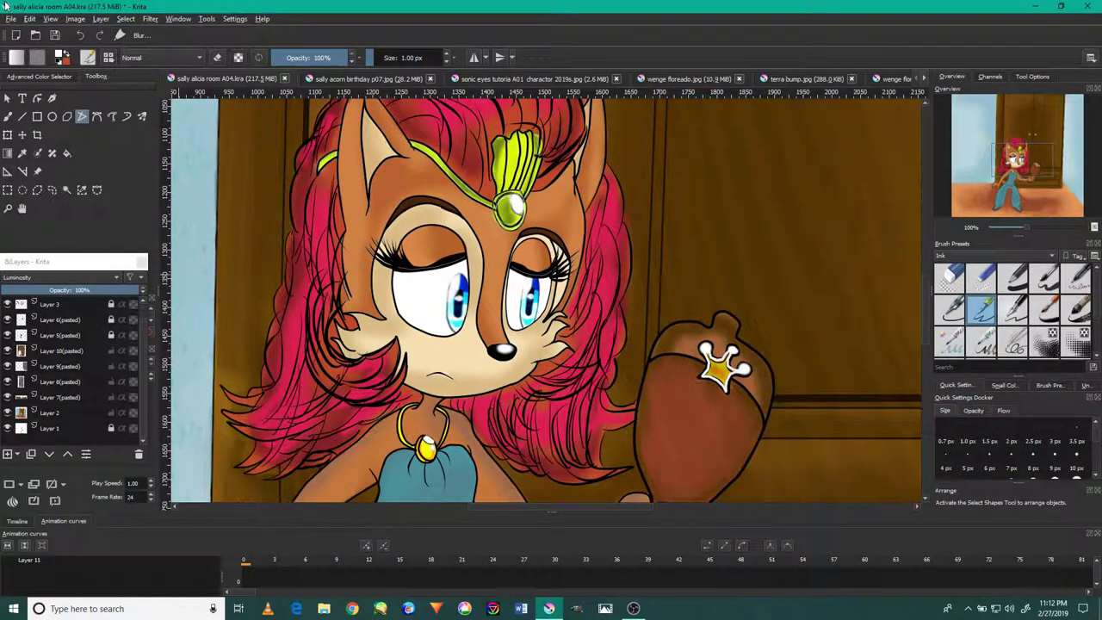
scroll(722, 332, down, 3)
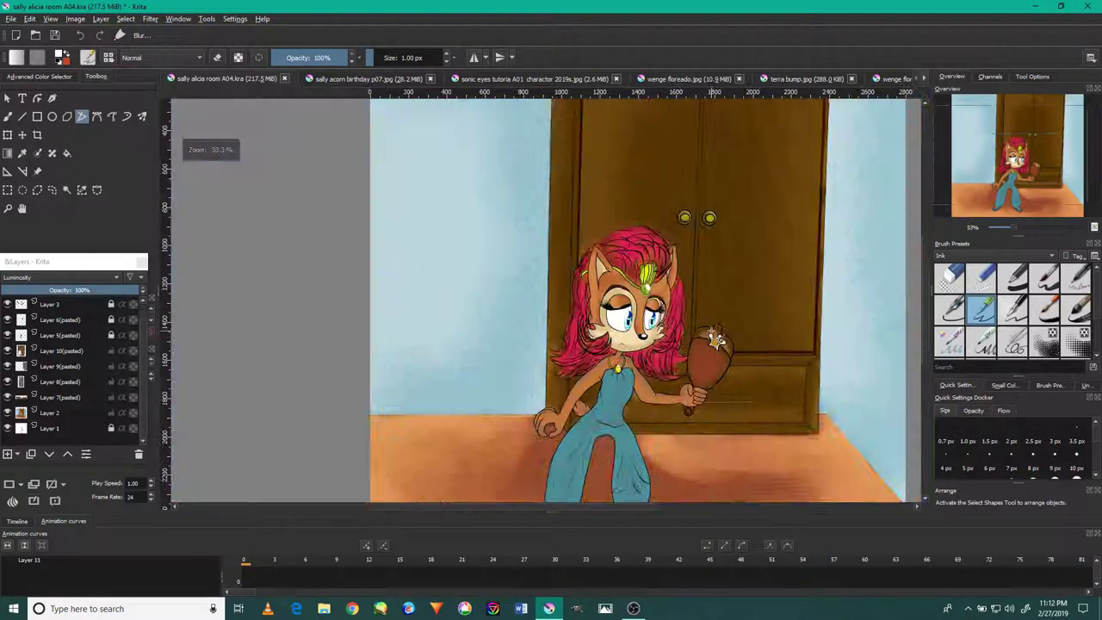
scroll(718, 251, up, 1)
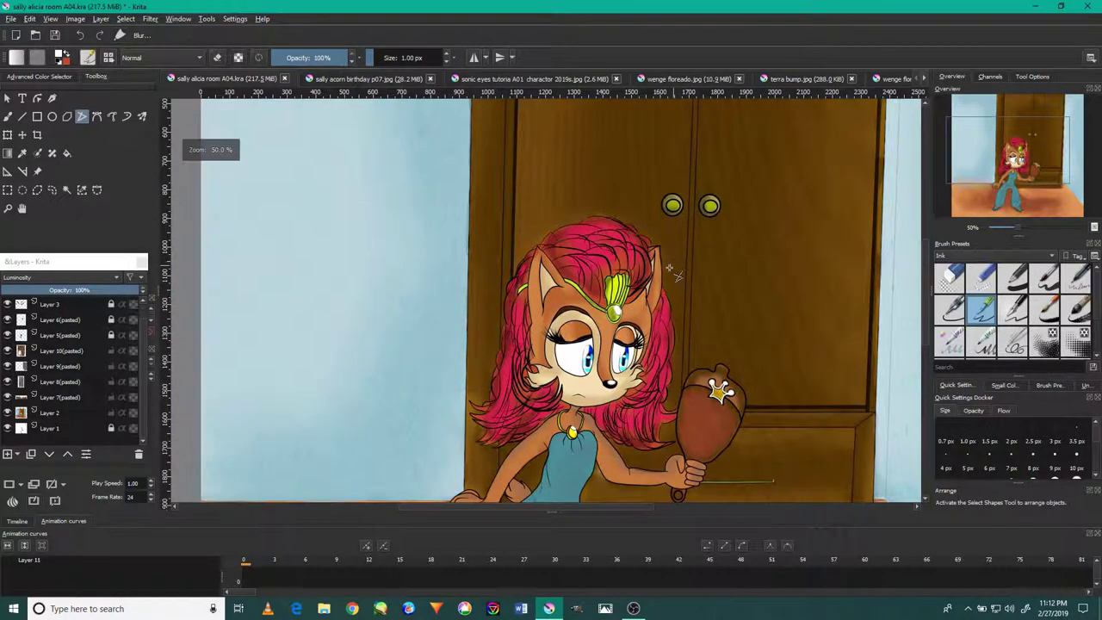
scroll(560, 301, down, 3)
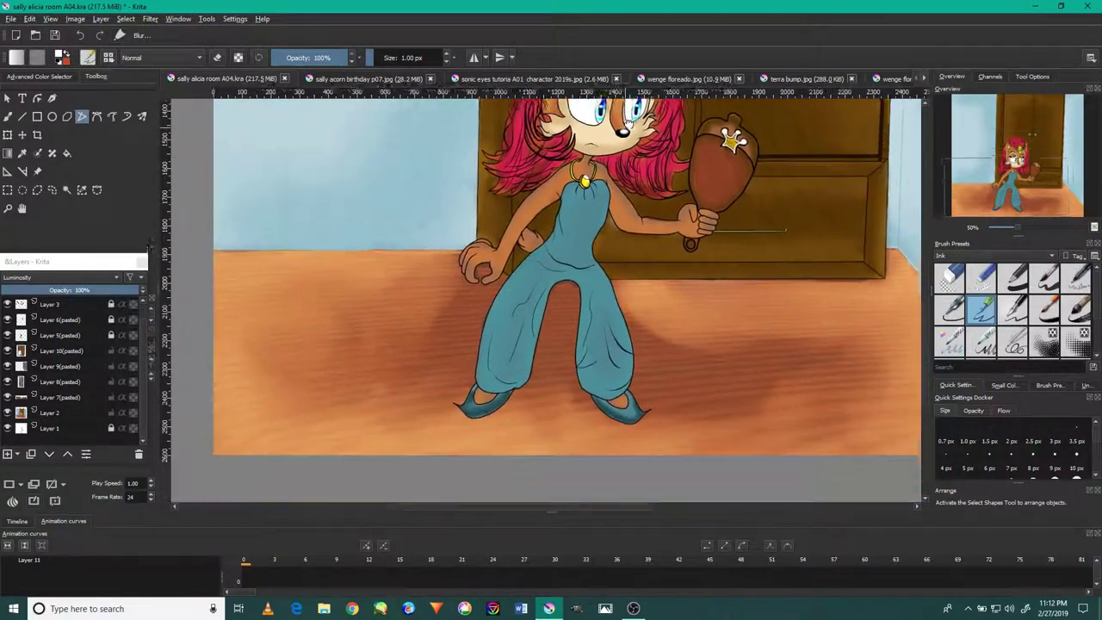
scroll(576, 291, up, 10)
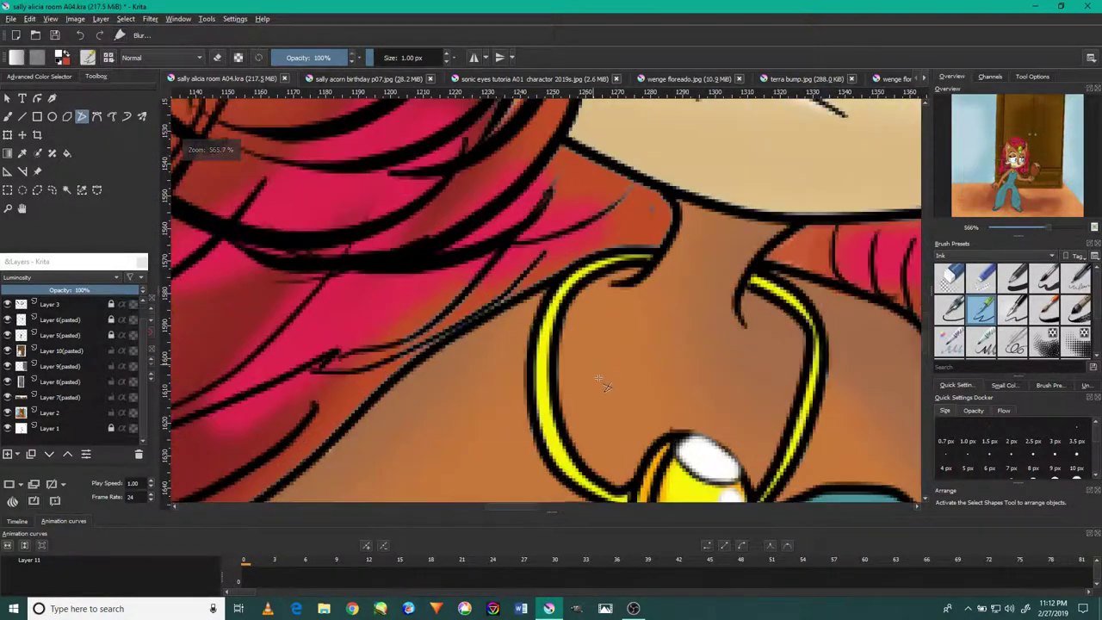
scroll(622, 509, up, 1)
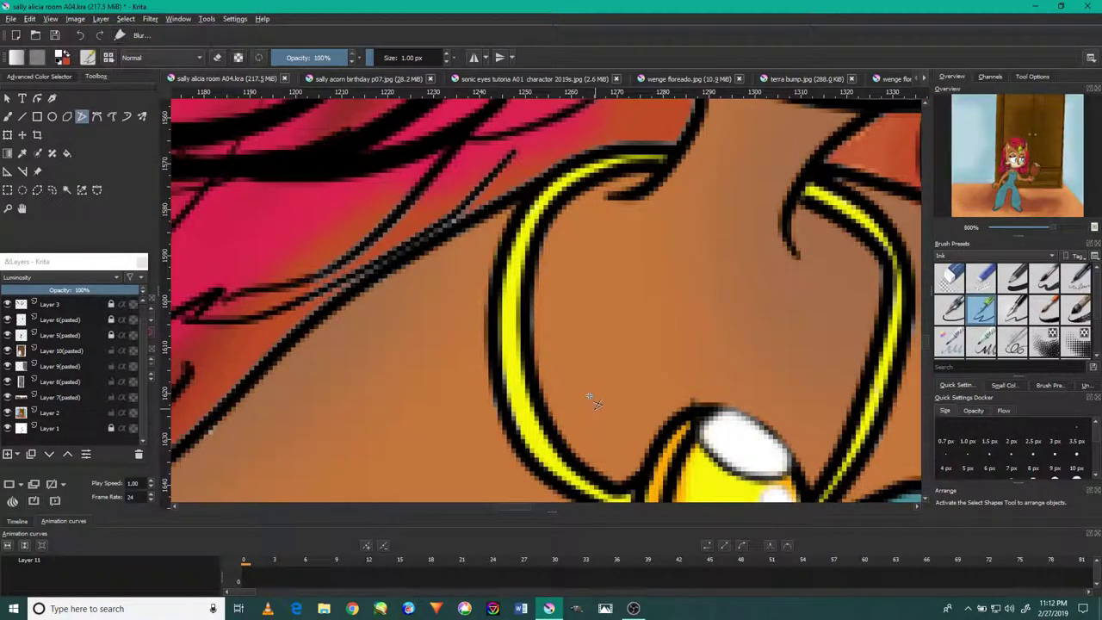
scroll(588, 376, down, 3)
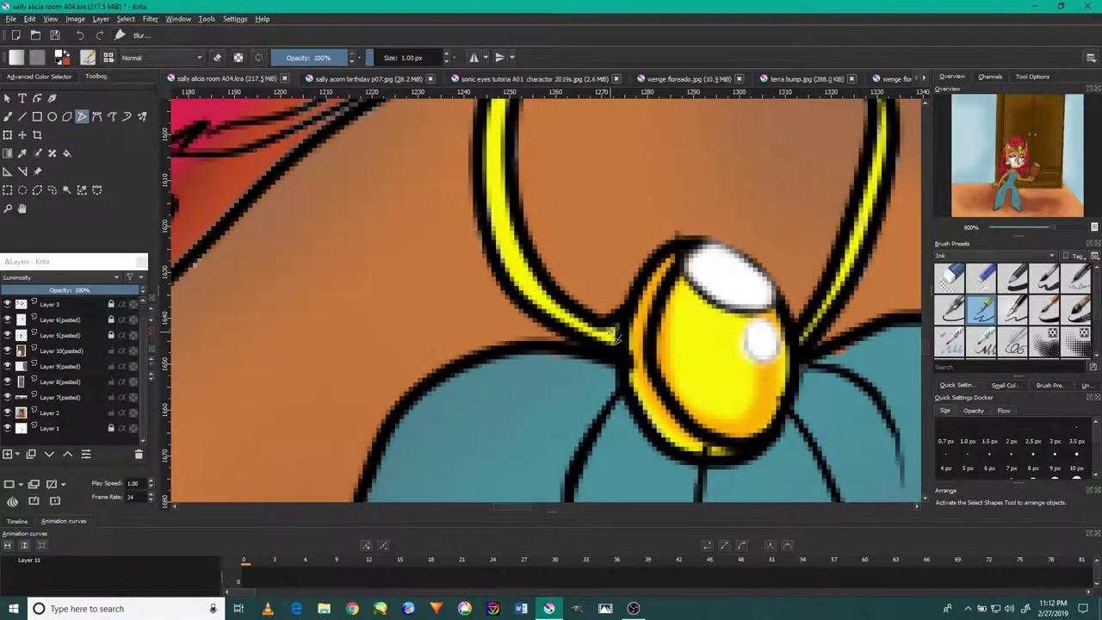
mouse_move(613, 337)
mouse_down()
mouse_move(523, 250)
mouse_move(499, 192)
mouse_move(547, 153)
mouse_move(532, 217)
mouse_move(628, 149)
mouse_move(680, 148)
mouse_move(650, 134)
mouse_move(555, 182)
mouse_move(505, 255)
mouse_move(502, 315)
mouse_move(532, 429)
mouse_move(644, 506)
mouse_up()
scroll(511, 193, up, 3)
scroll(543, 154, up, 3)
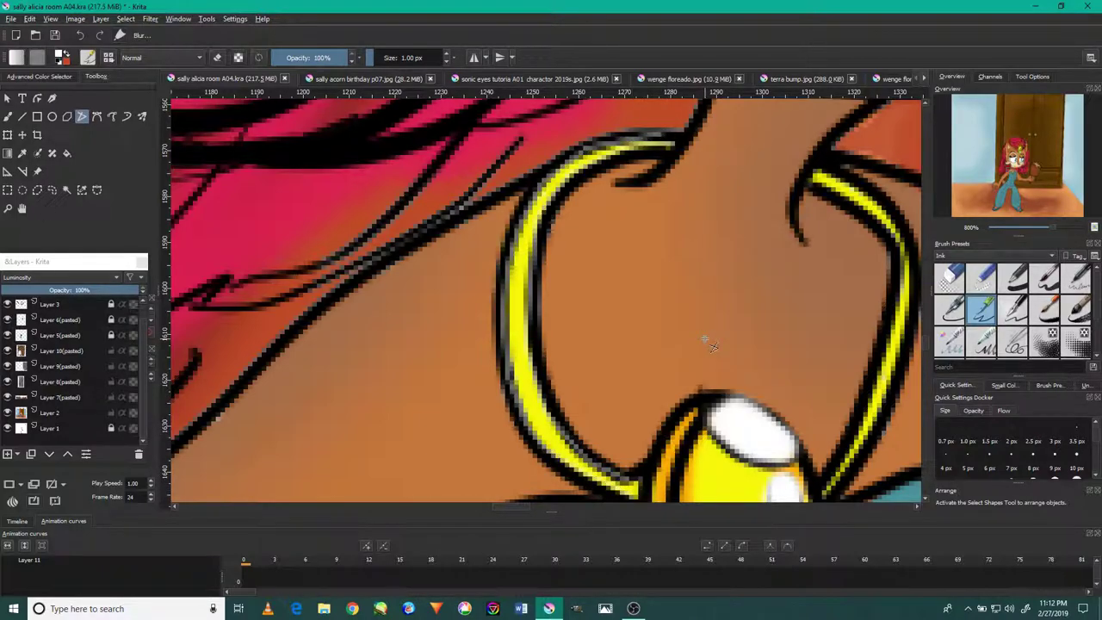
Step: Trace thin lines along the upper and lower yellow necklace strands
drag(713, 311, 559, 229)
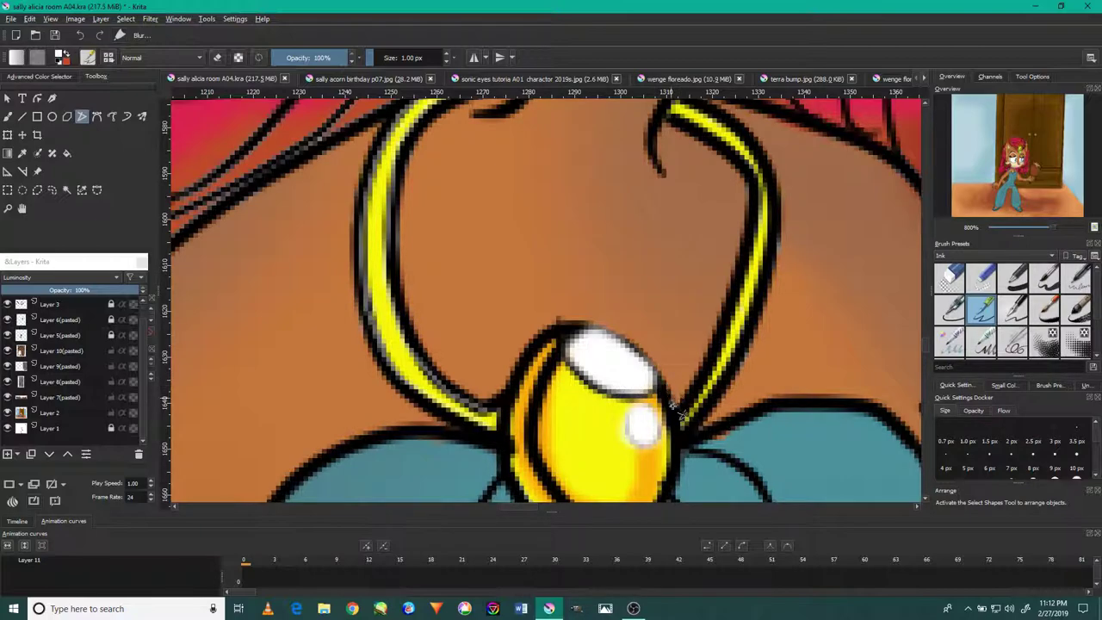
drag(687, 413, 741, 292)
mouse_move(772, 210)
mouse_down()
mouse_move(748, 164)
mouse_move(704, 148)
mouse_up()
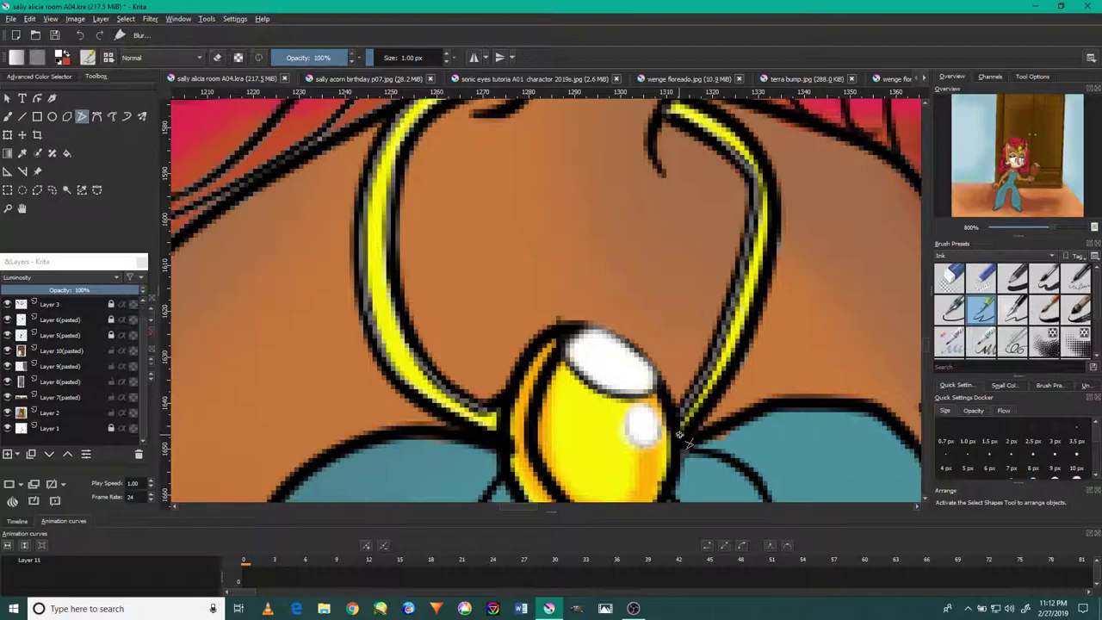
drag(684, 432, 761, 305)
mouse_move(772, 221)
mouse_down()
mouse_move(766, 168)
mouse_move(710, 112)
mouse_move(678, 103)
mouse_up()
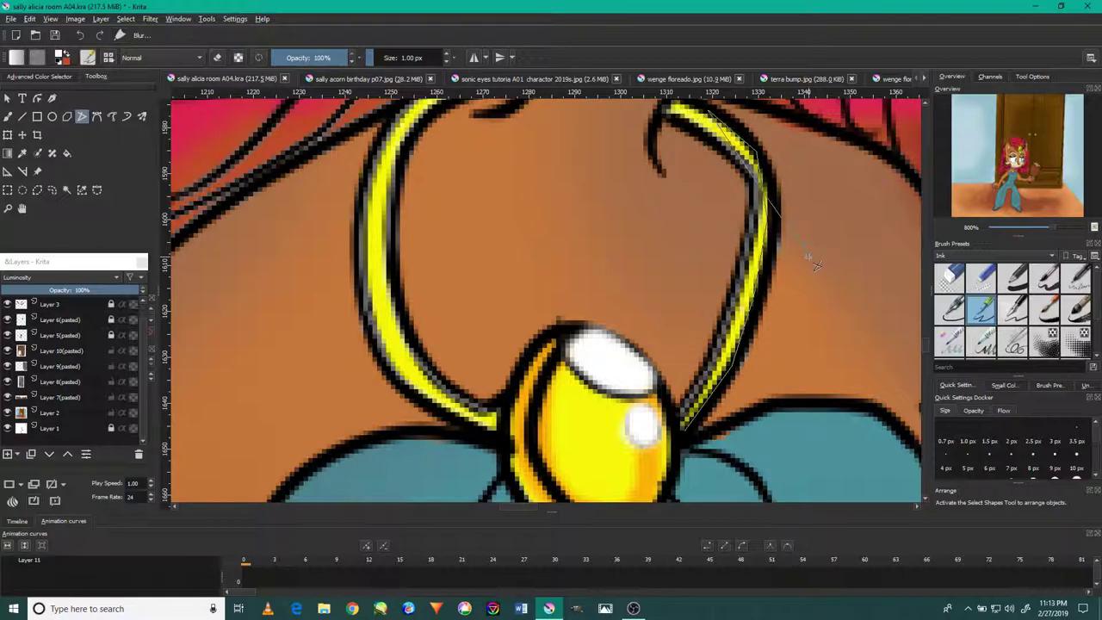
scroll(758, 245, up, 2)
scroll(689, 207, up, 2)
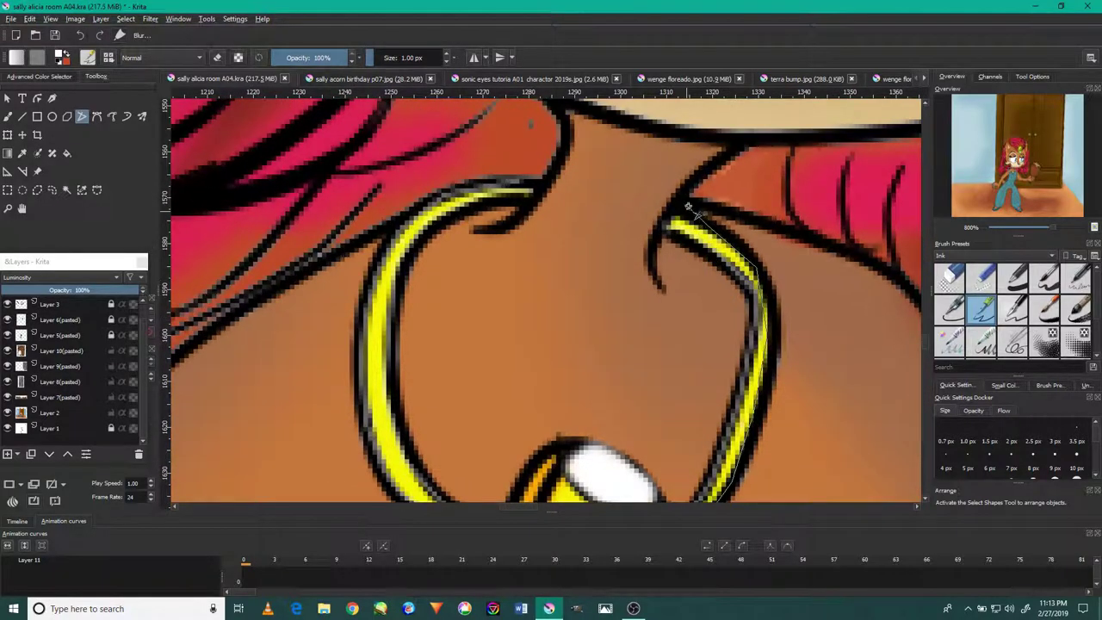
drag(702, 228, 729, 235)
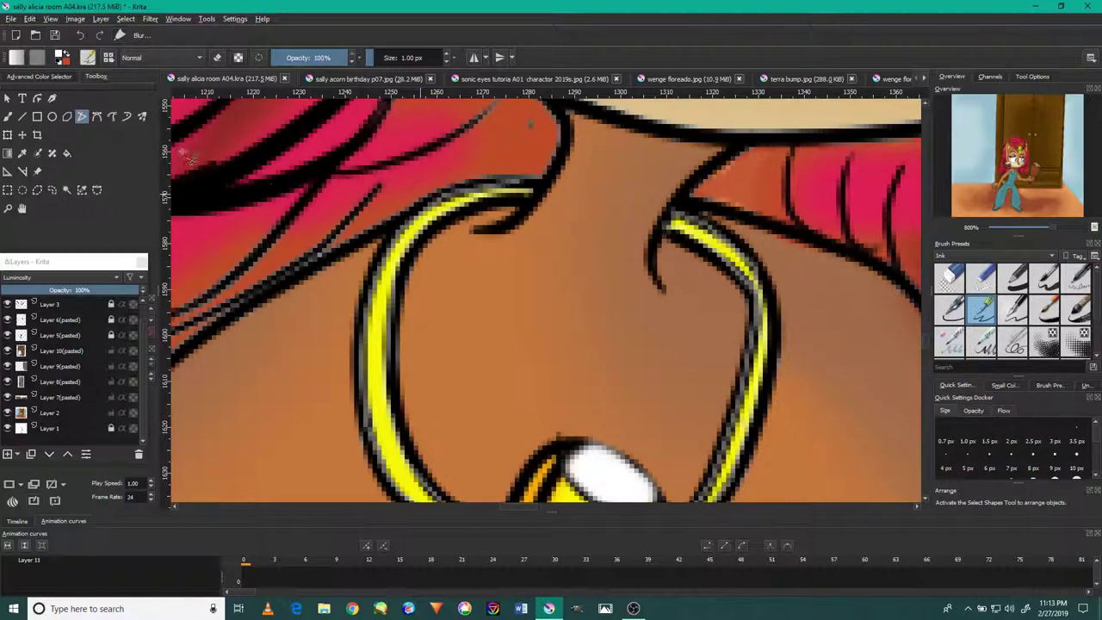
Step: Draw a light ellipse around the pendant, undoing two misplaced attempts
click(53, 116)
scroll(564, 430, down, 3)
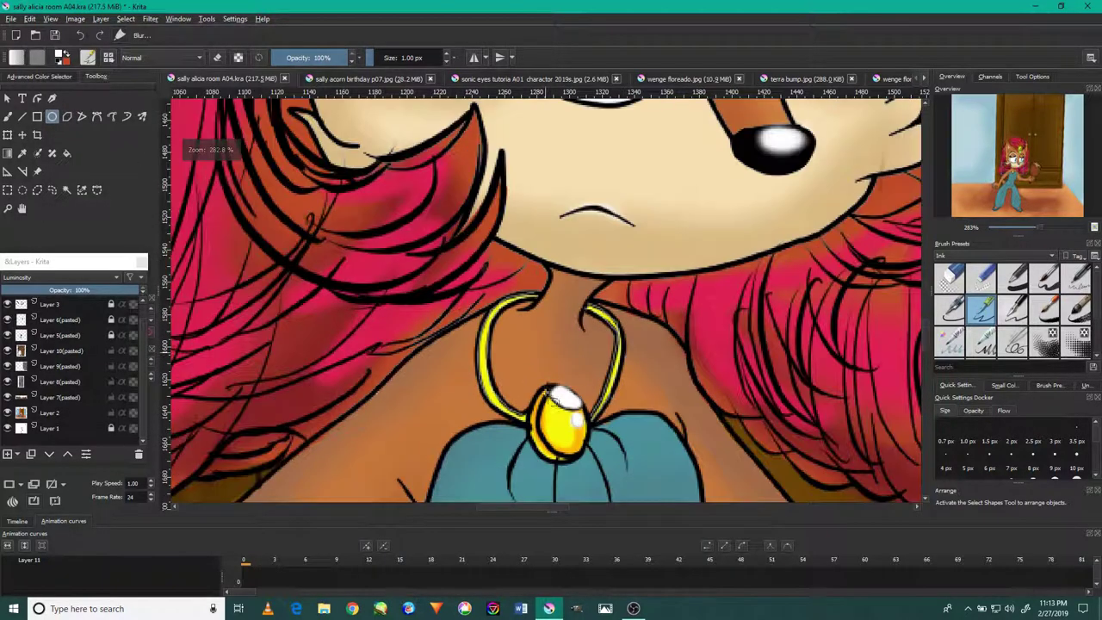
scroll(564, 461, up, 3)
drag(564, 482, 680, 313)
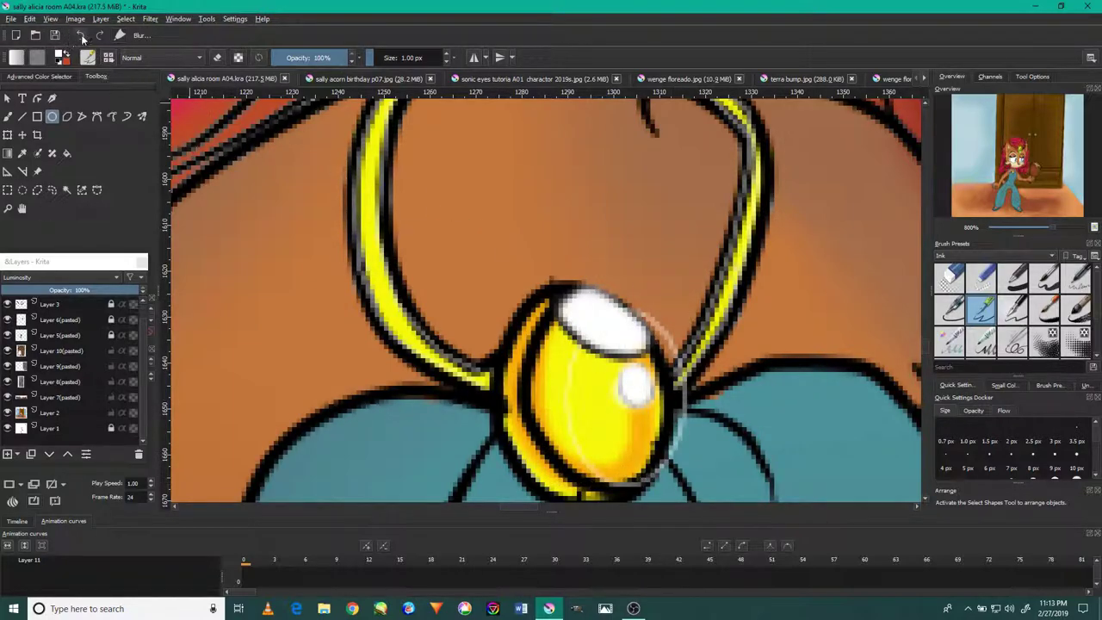
click(78, 35)
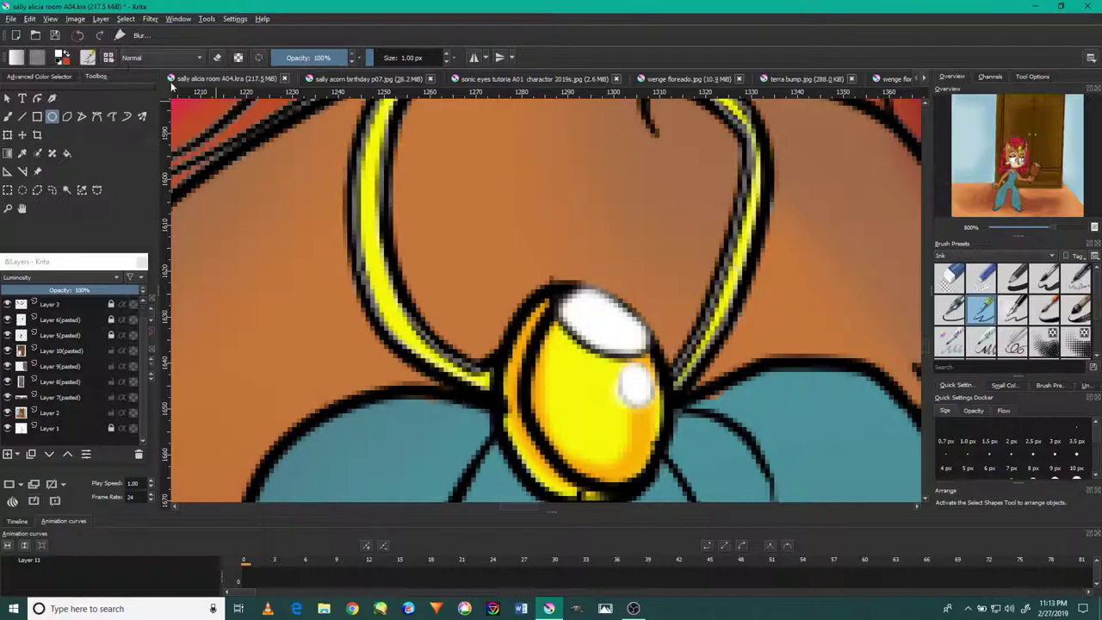
drag(493, 277, 667, 498)
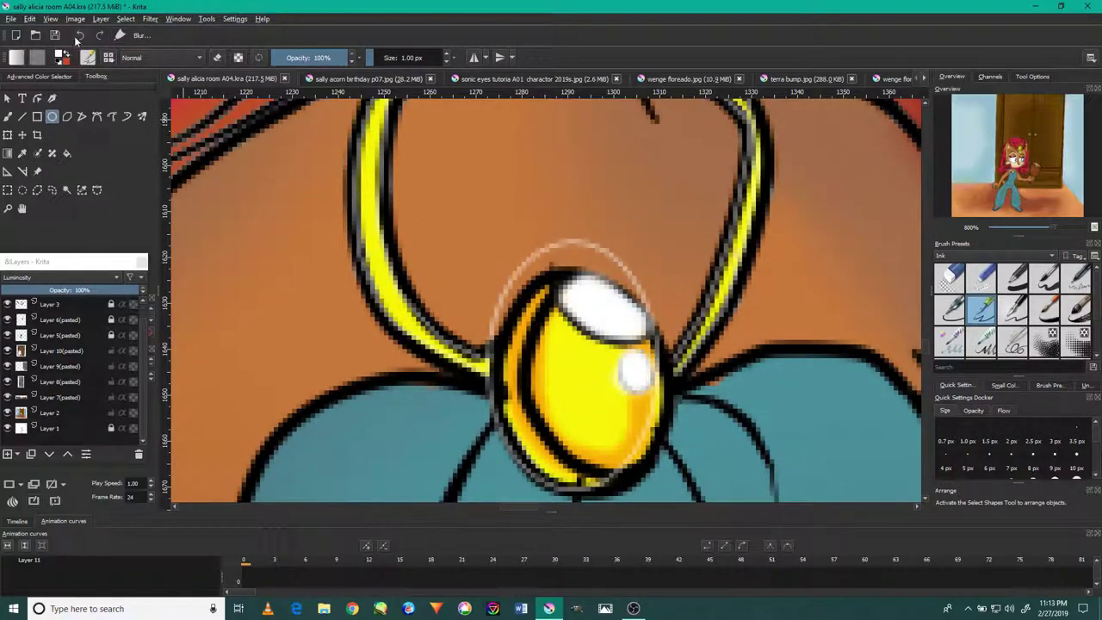
click(77, 36)
mouse_move(513, 253)
mouse_down()
mouse_move(661, 493)
mouse_move(667, 482)
mouse_up()
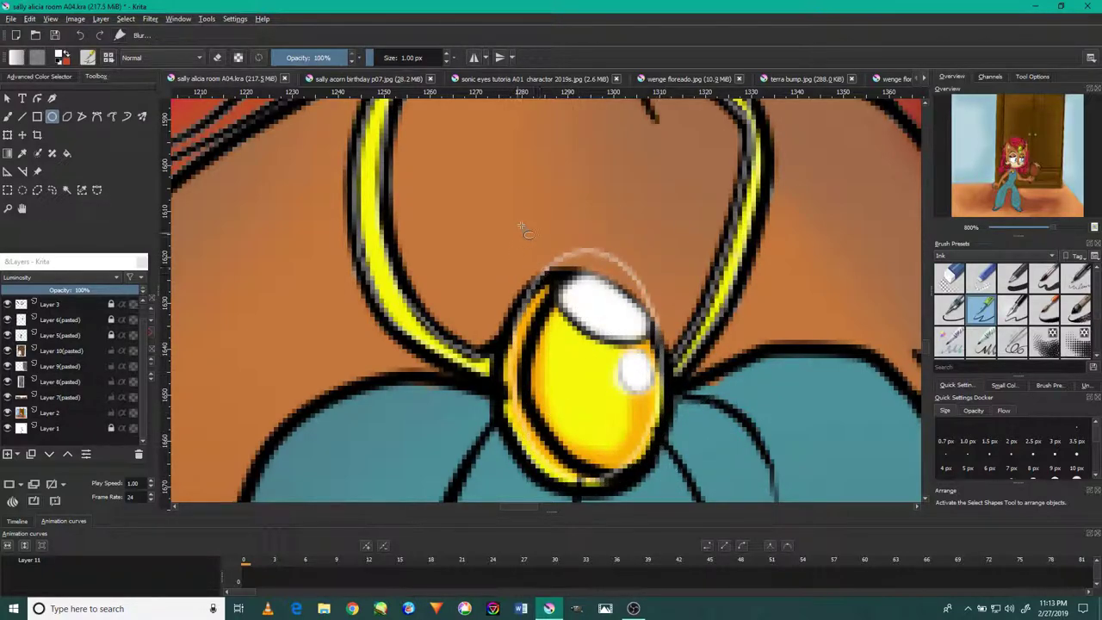
drag(522, 227, 682, 484)
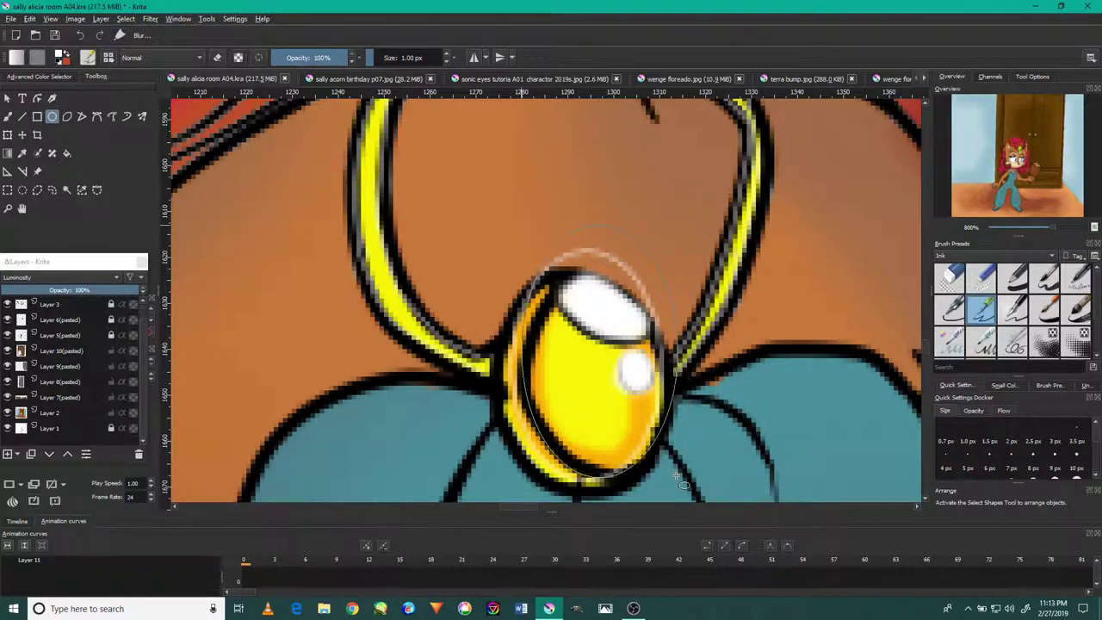
drag(682, 485, 685, 475)
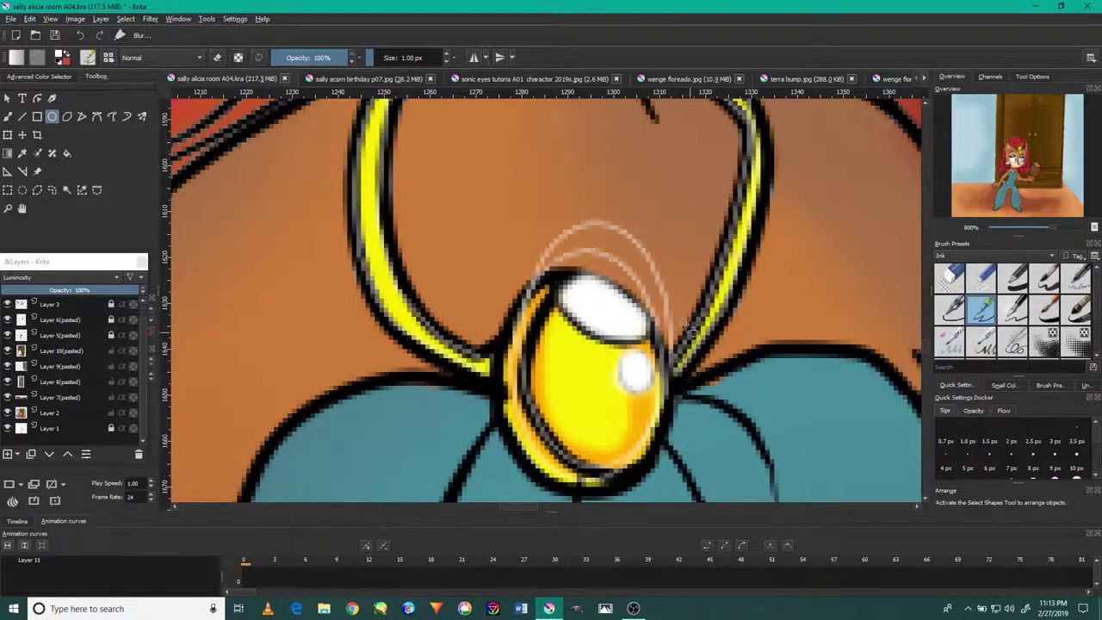
Step: Add more thin elliptical rings along the pendant's inner edge and rim
drag(698, 293, 579, 439)
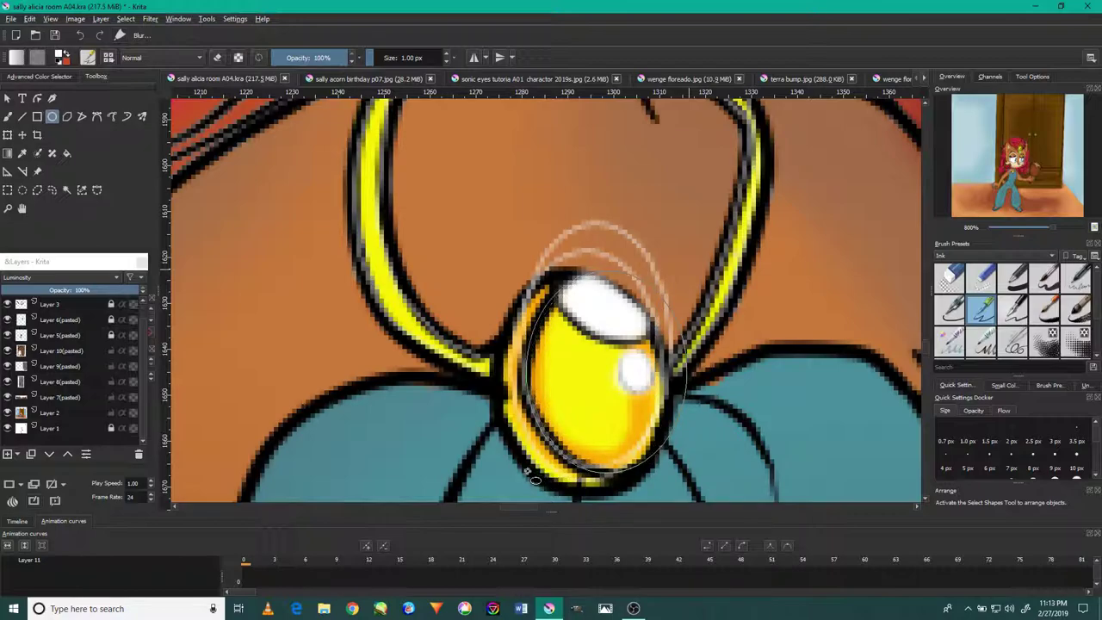
drag(680, 249, 501, 490)
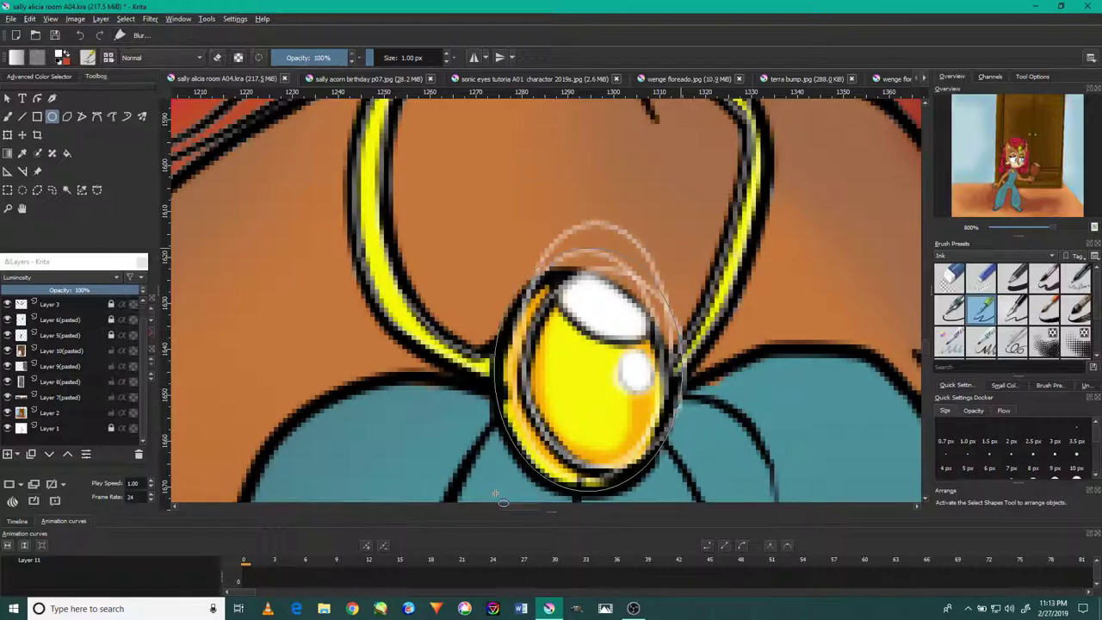
drag(501, 489, 509, 502)
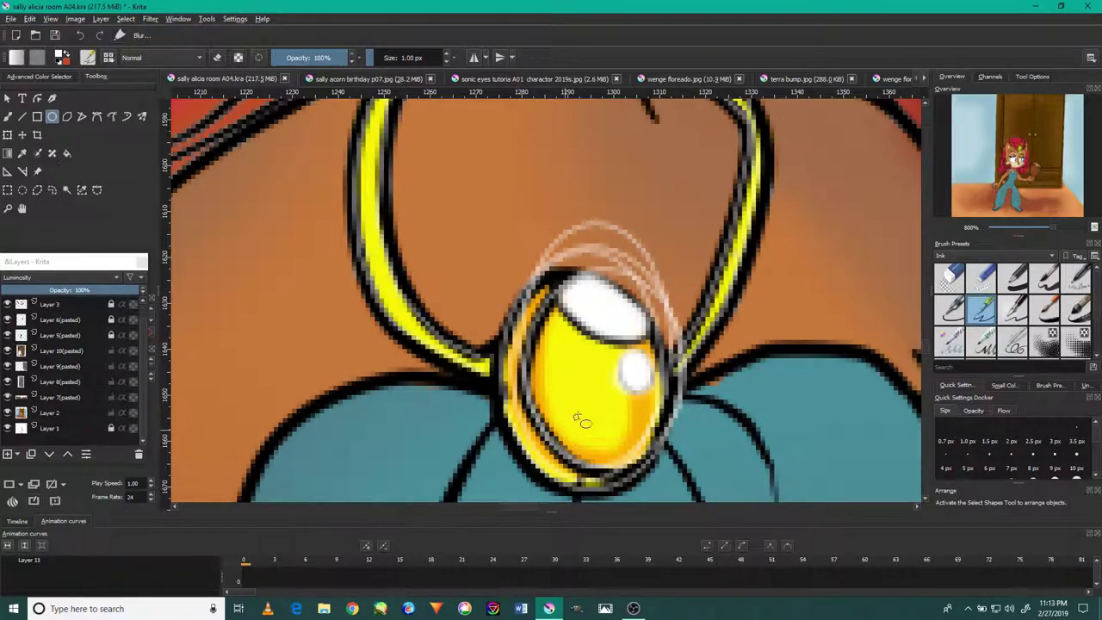
scroll(585, 419, down, 5)
Step: Erase the faint white sketch arcs around the pendant's top and right edge with a small eraser
click(949, 278)
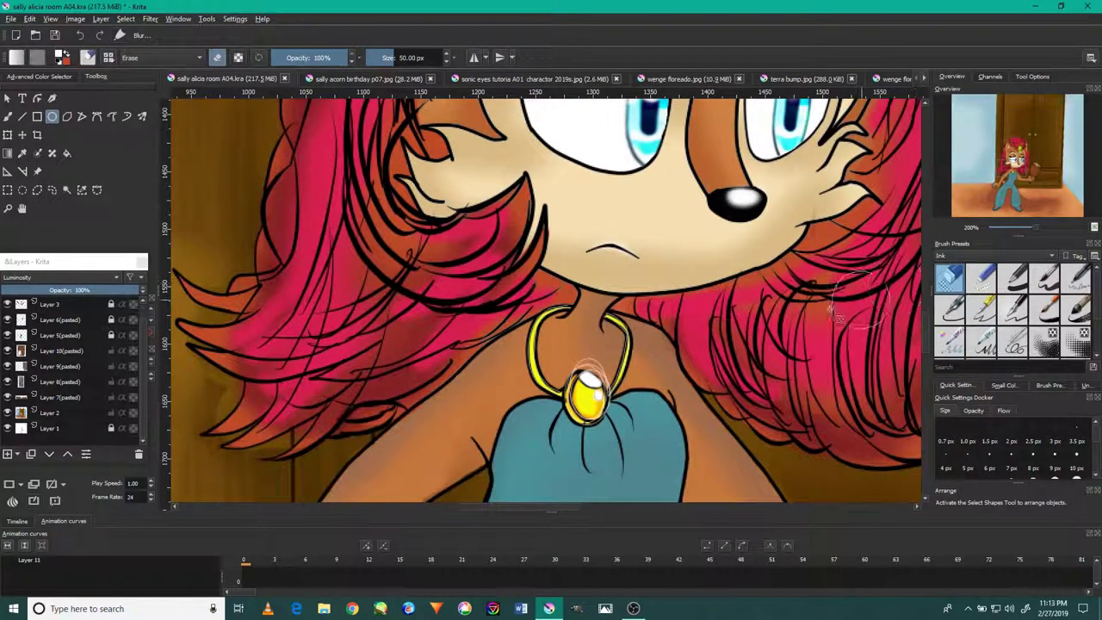
click(9, 118)
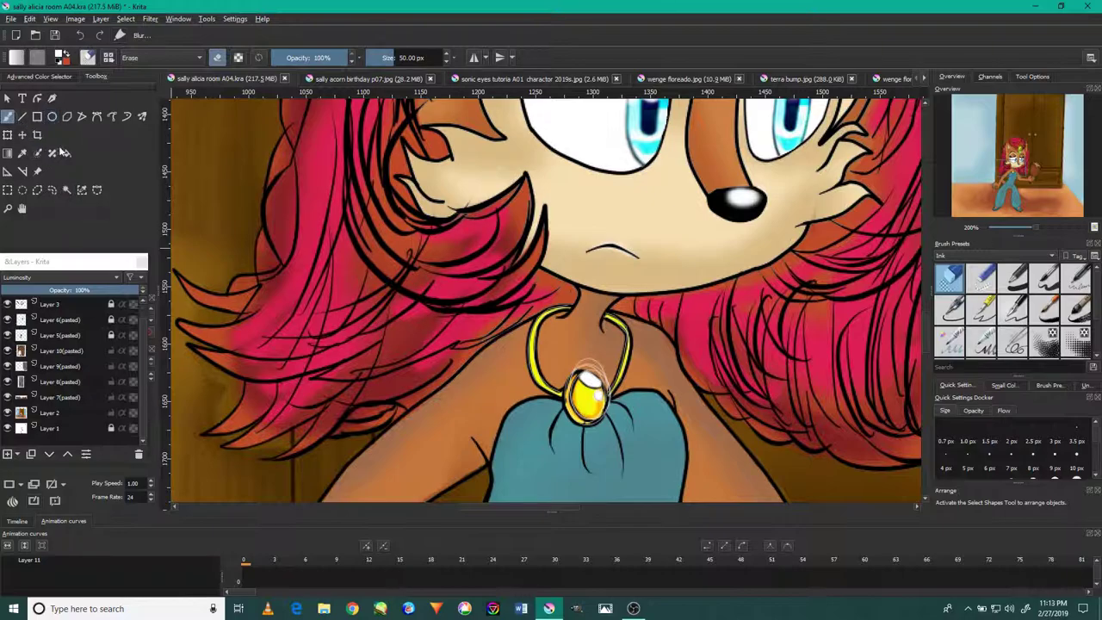
scroll(586, 396, up, 2)
scroll(508, 344, up, 2)
mouse_move(500, 418)
mouse_down()
mouse_move(508, 379)
mouse_move(491, 370)
mouse_up()
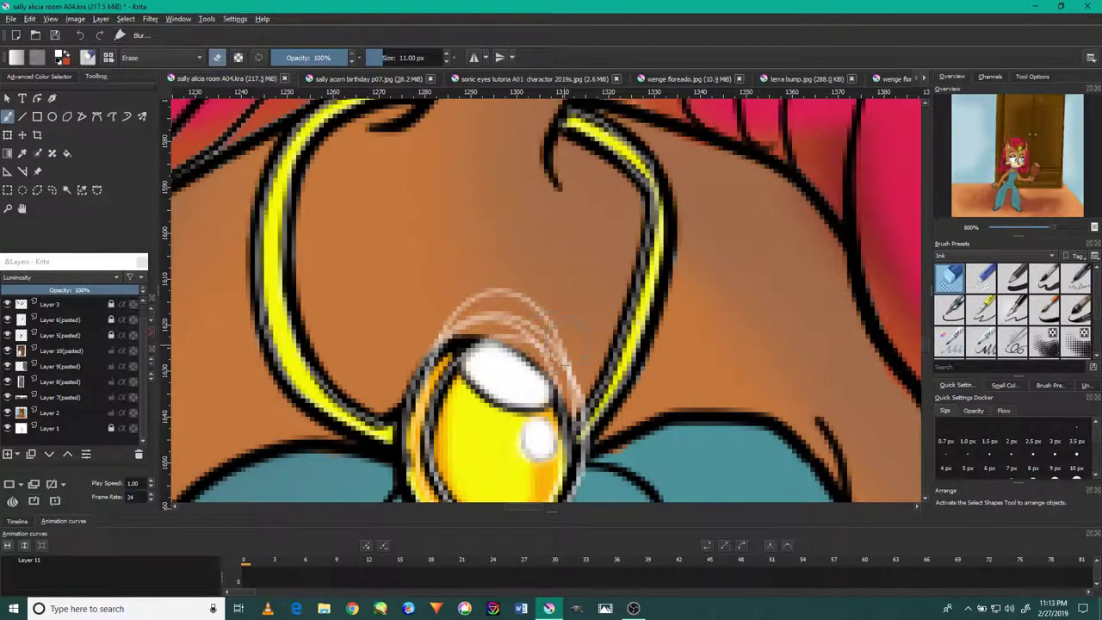
drag(564, 366, 491, 295)
drag(439, 337, 470, 342)
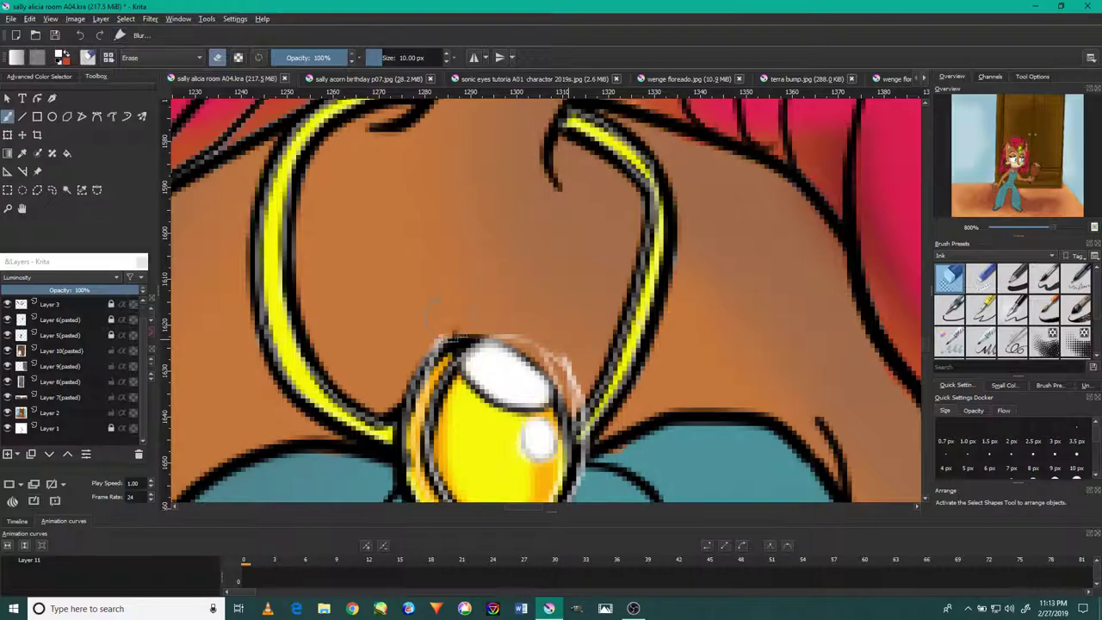
drag(594, 396, 516, 318)
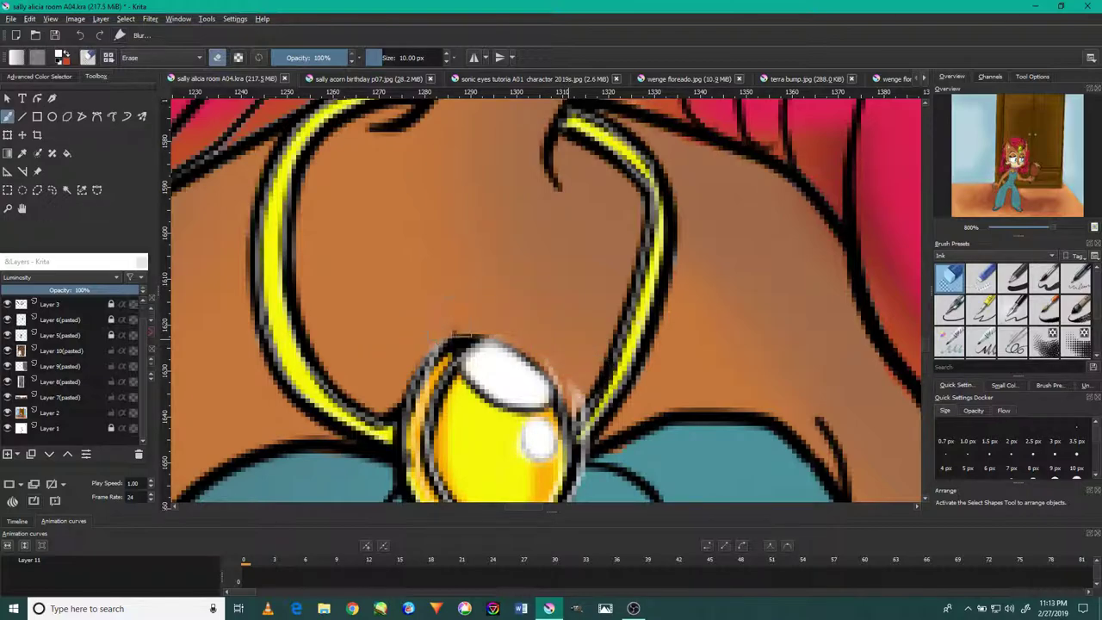
drag(607, 368, 586, 430)
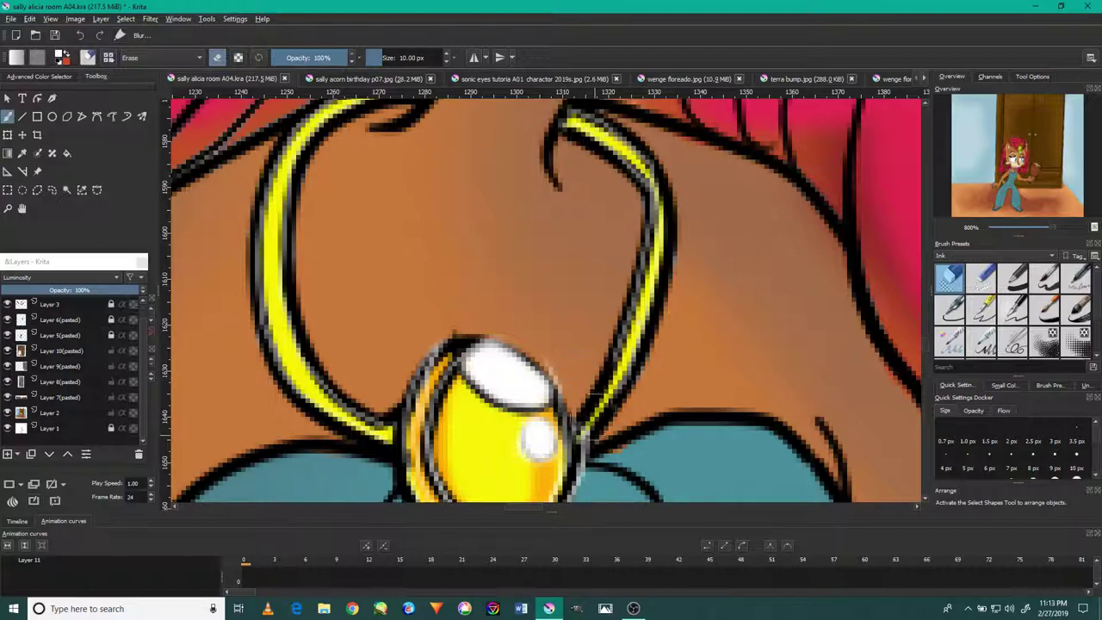
drag(559, 353, 529, 235)
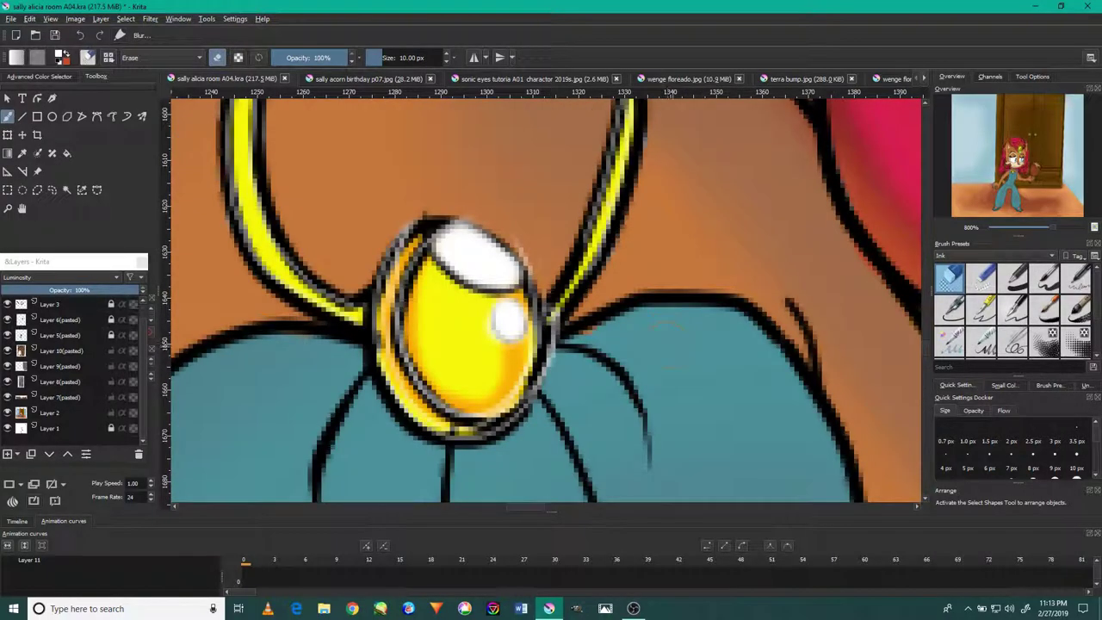
Step: Pick a normal painting brush from the Digital brush presets at a smaller size
click(1001, 257)
click(997, 233)
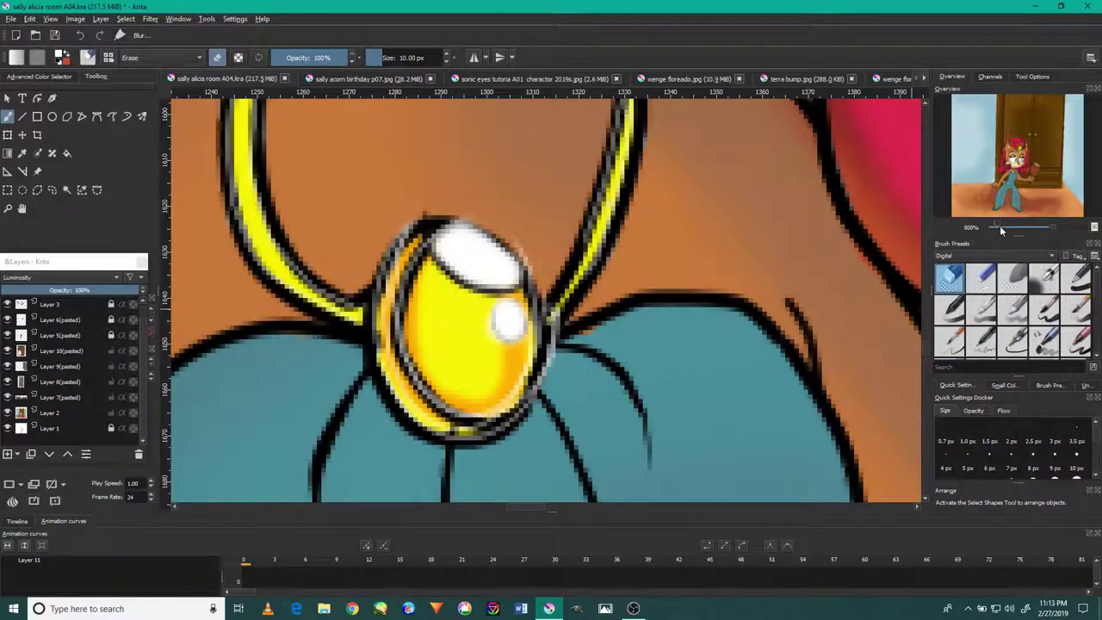
scroll(1019, 296, down, 2)
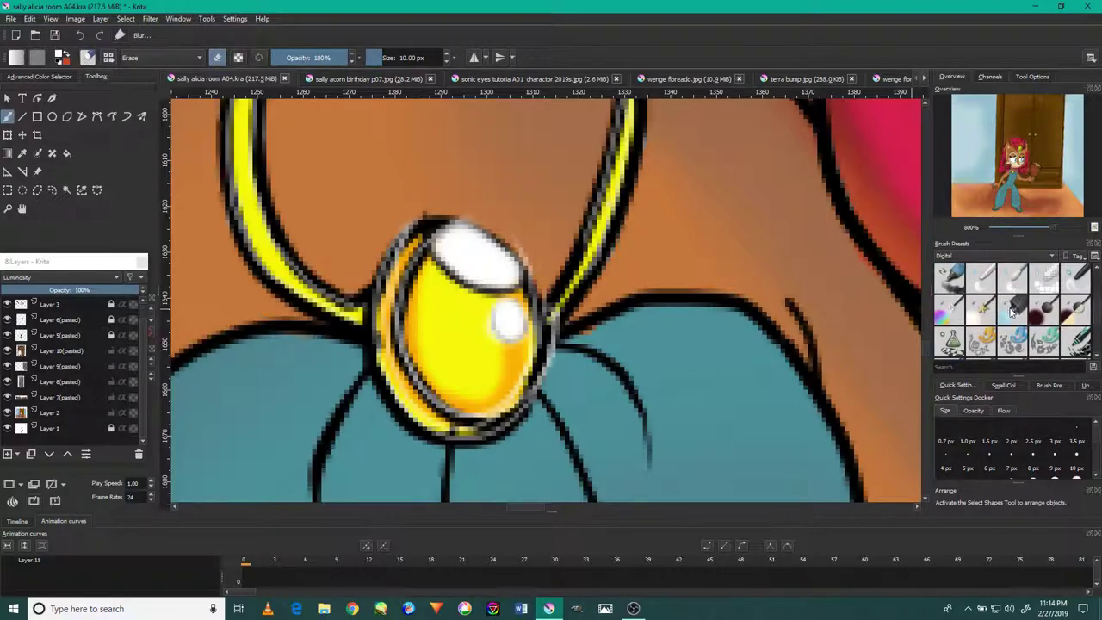
click(980, 277)
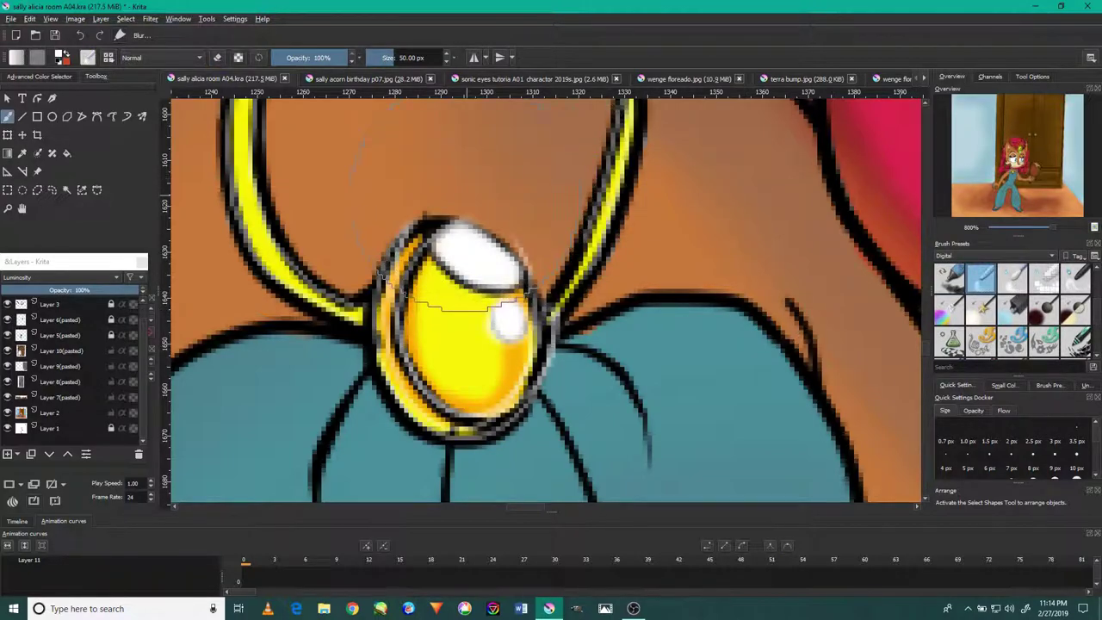
key(bracketleft)
key(bracketleft)
key(bracketleft)
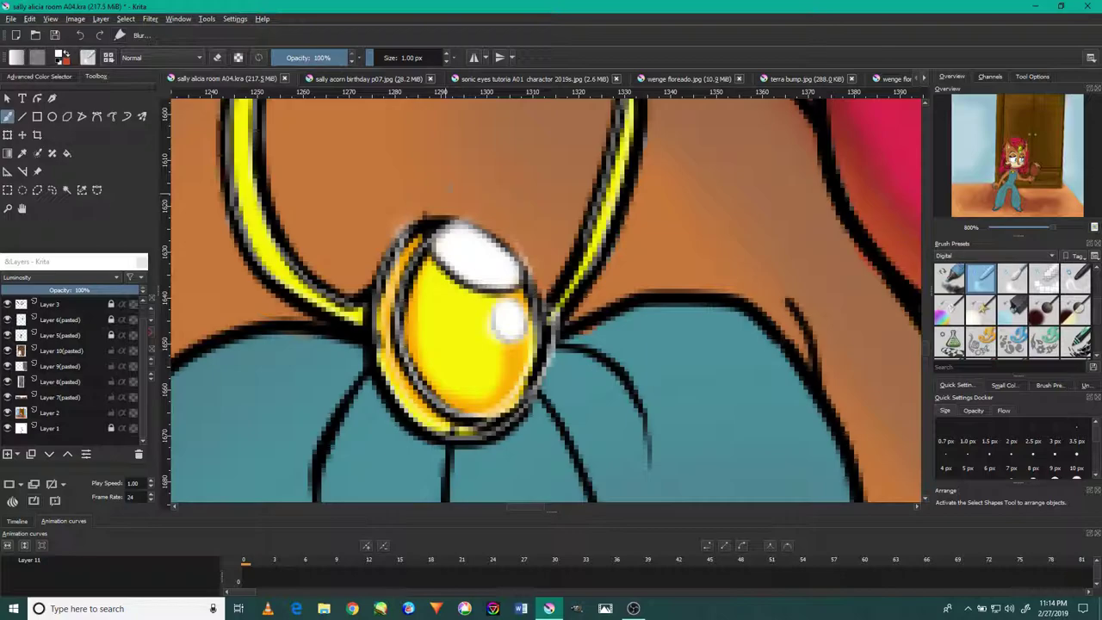
Step: Choose a different brush preset, sample the mirror handle's colour, and shrink the brush to 18 px
scroll(511, 226, down, 3)
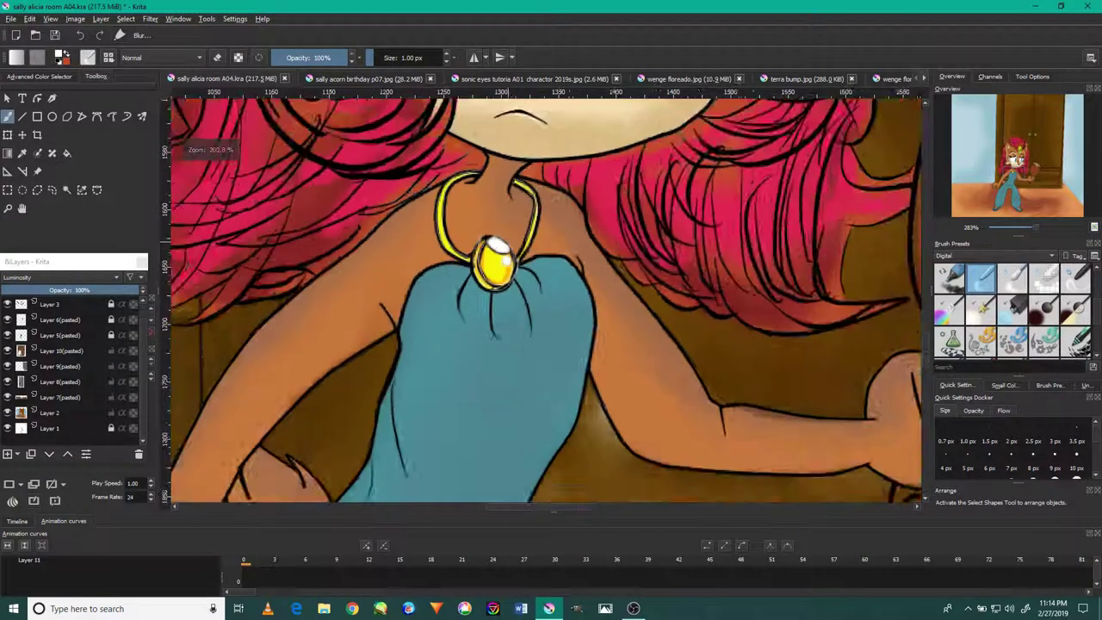
scroll(512, 227, down, 2)
scroll(512, 227, down, 3)
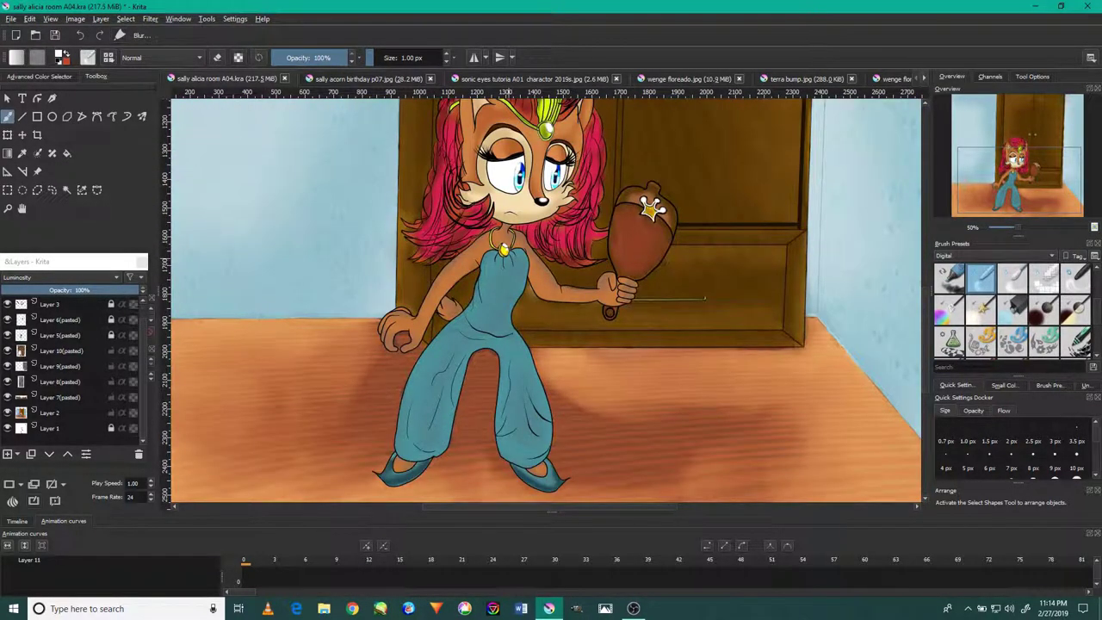
scroll(517, 304, up, 2)
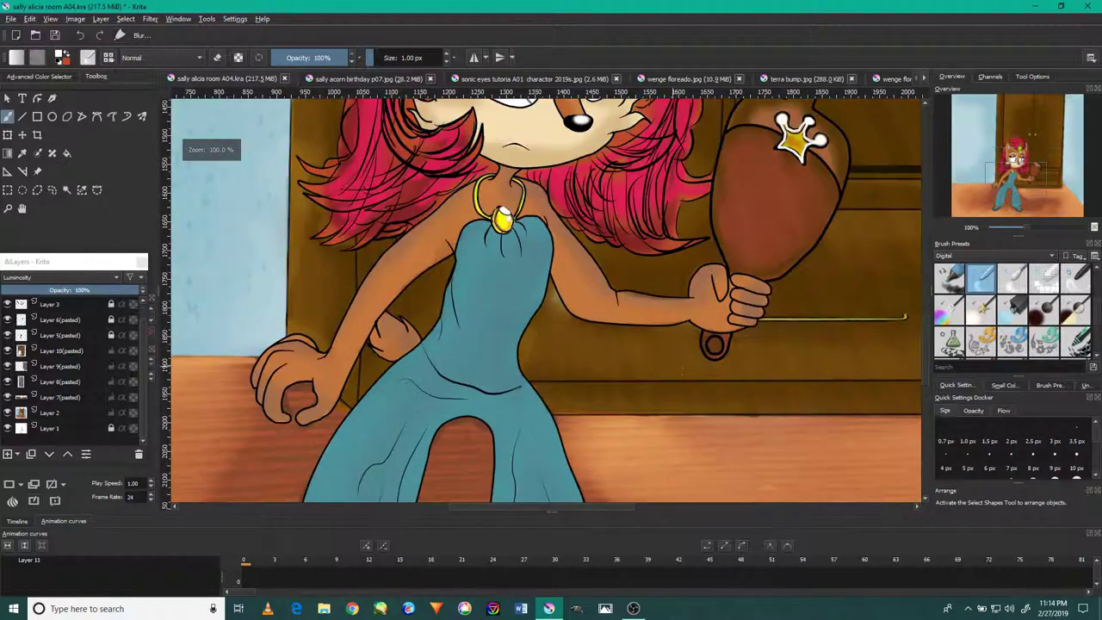
scroll(725, 377, up, 2)
scroll(1055, 294, down, 2)
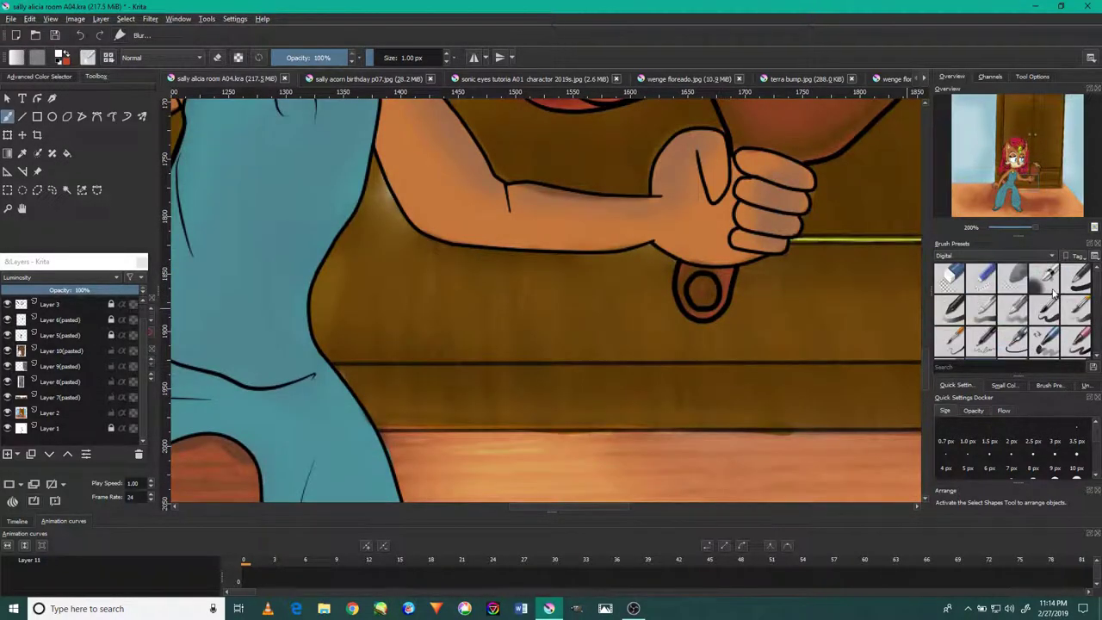
click(1047, 280)
scroll(776, 273, up, 2)
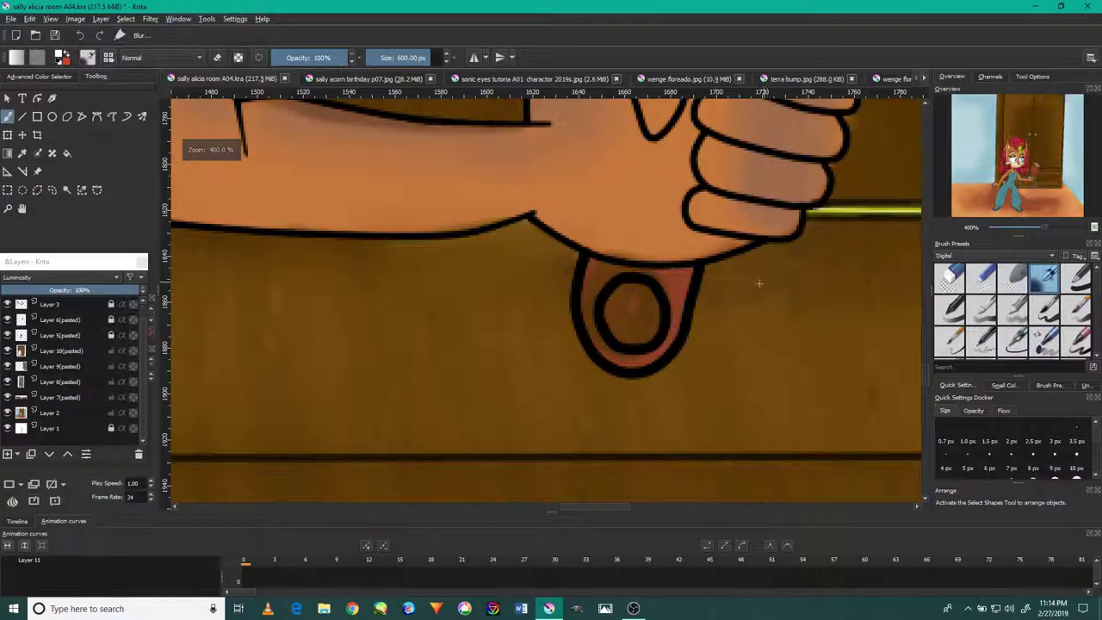
ctrl+click(645, 325)
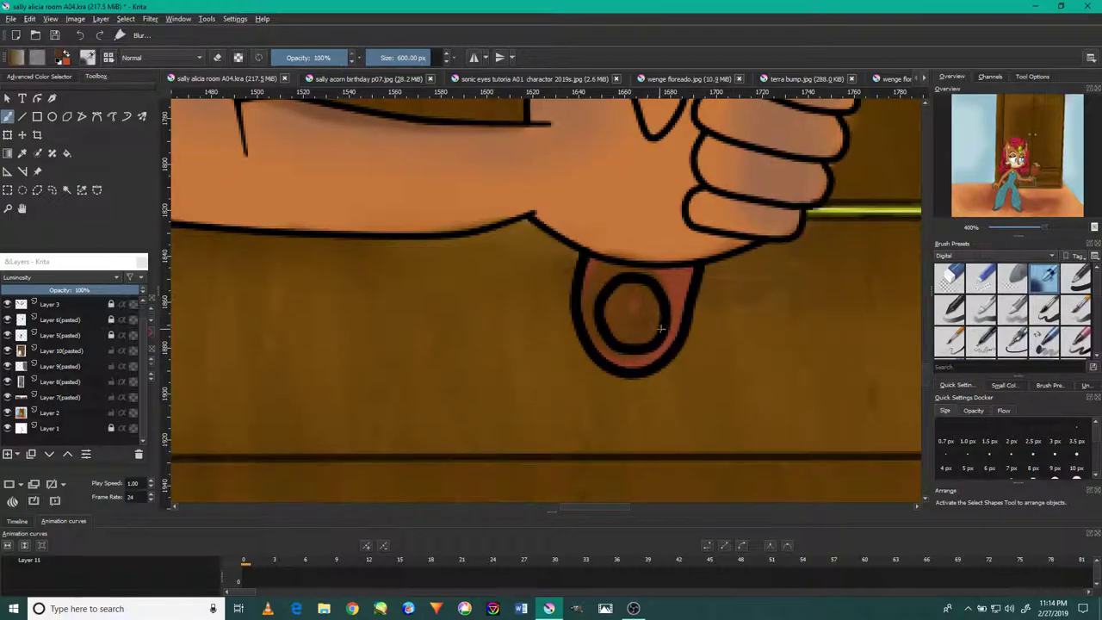
mouse_move(661, 332)
shift+mouse_down()
mouse_move(648, 299)
mouse_move(628, 319)
mouse_move(644, 305)
mouse_move(680, 310)
shift+mouse_up()
scroll(680, 309, down, 4)
scroll(680, 308, down, 3)
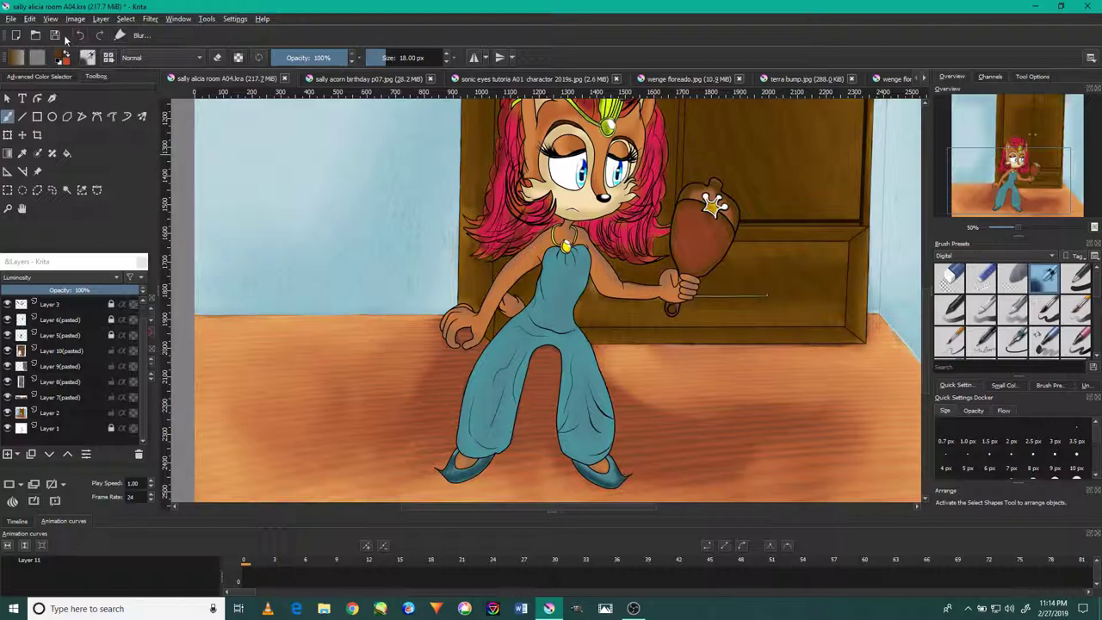
Step: Save the illustration as a new Krita file, sally alicia room A05.kra
click(11, 19)
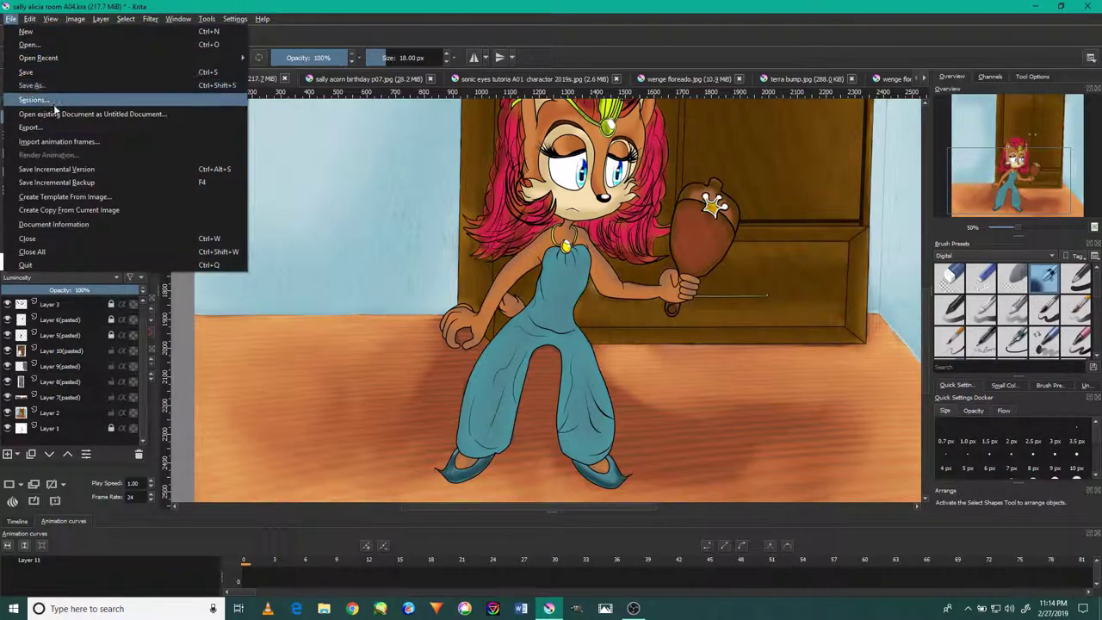
click(34, 85)
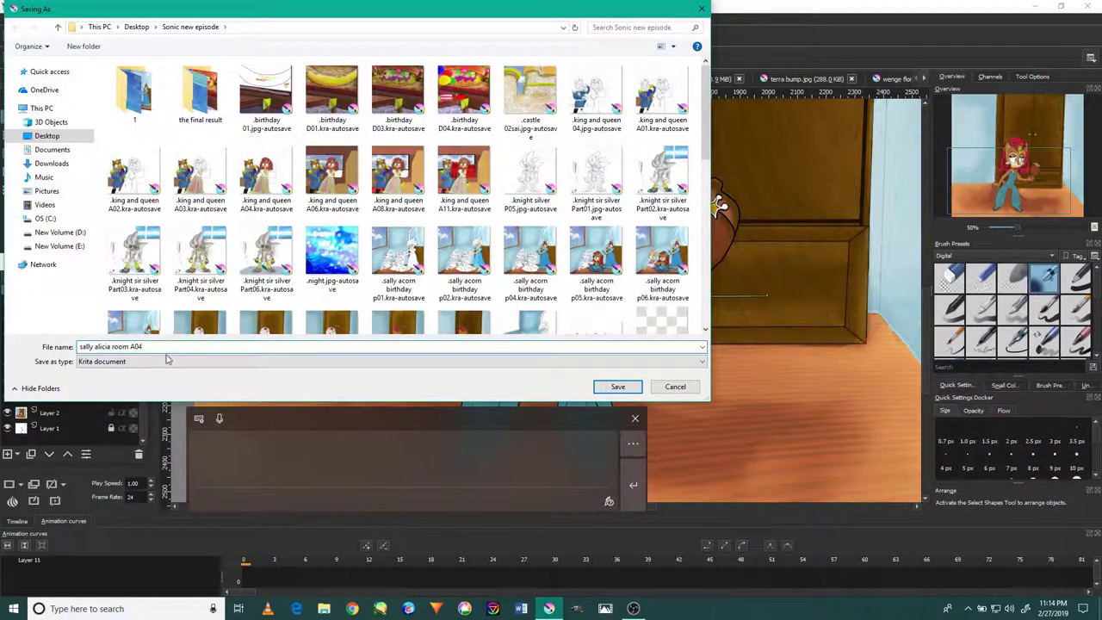
key(BackSpace)
text(4)
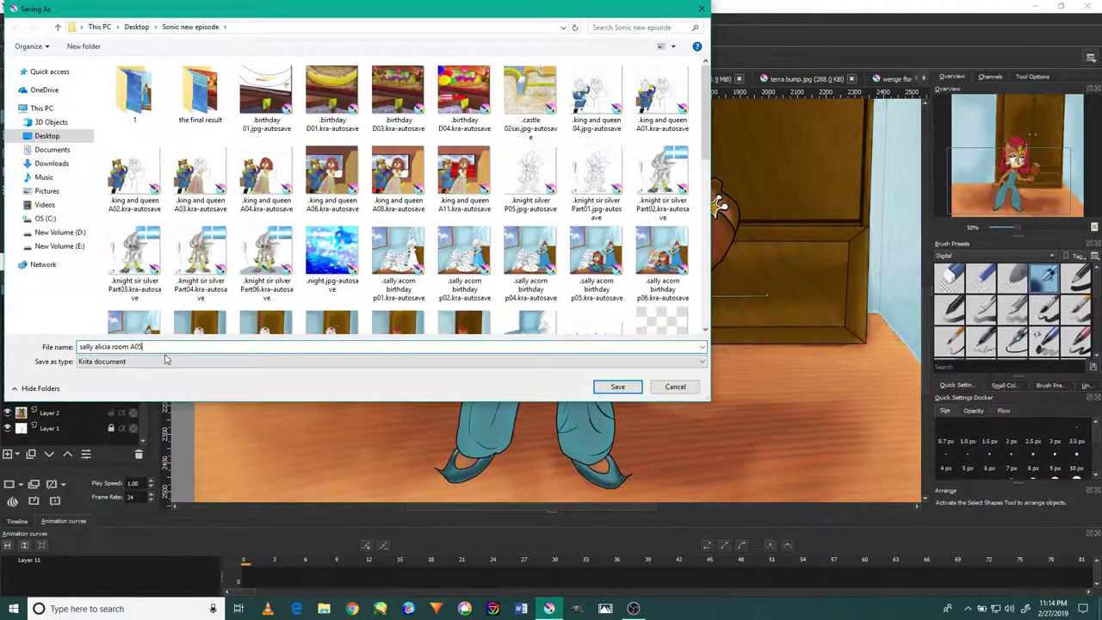
key(Return)
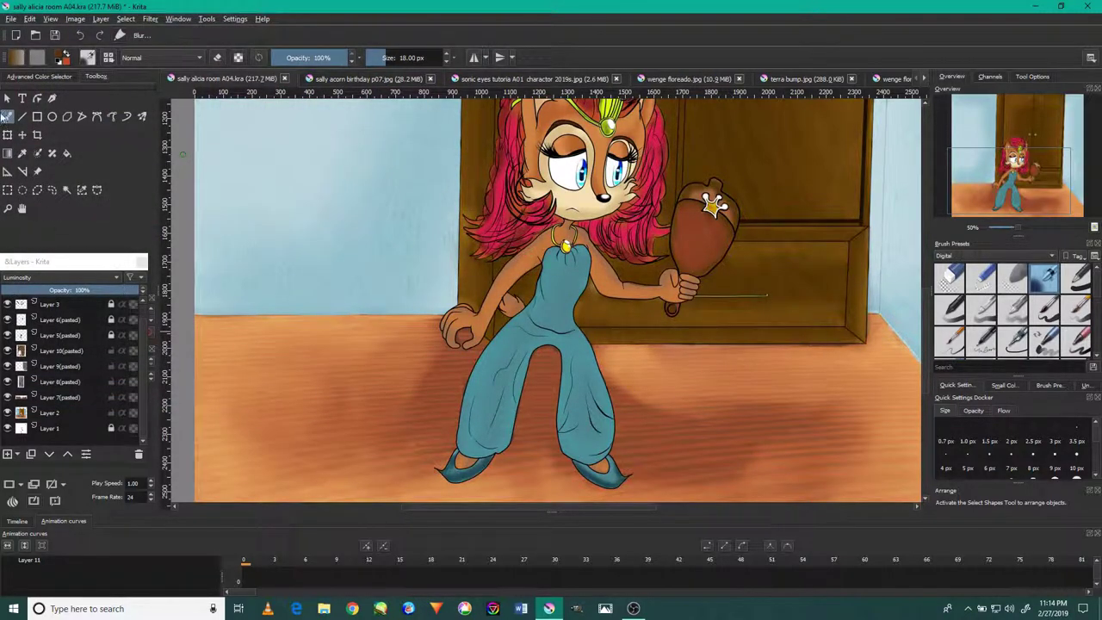
Step: Export it as JPEG image sally alicia room A05.jpg into 'the final result' folder
click(11, 19)
click(35, 83)
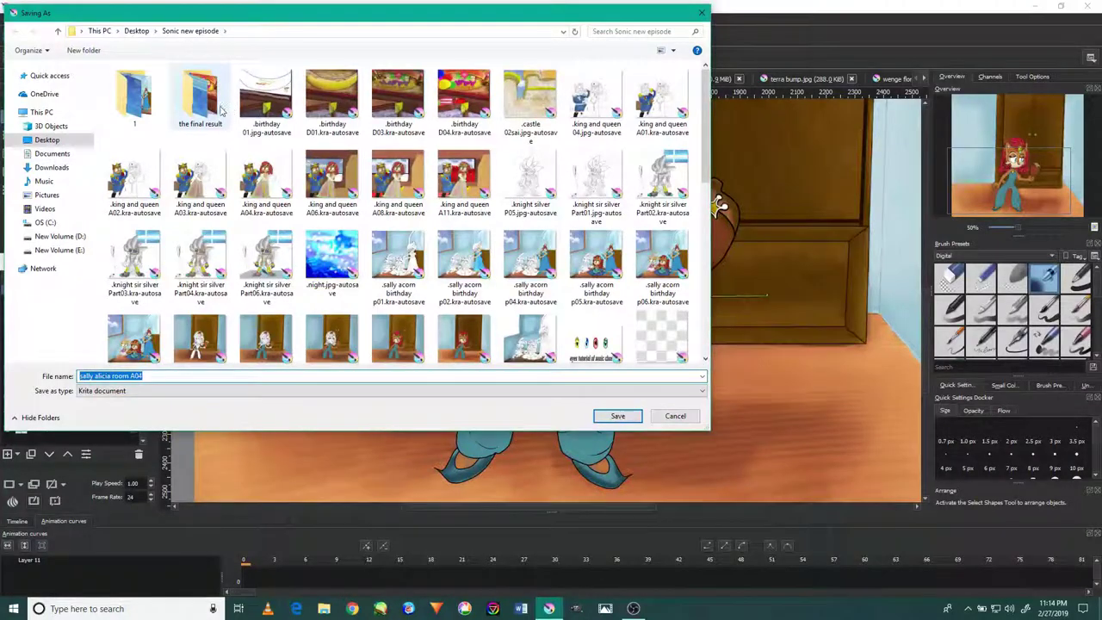
double_click(221, 108)
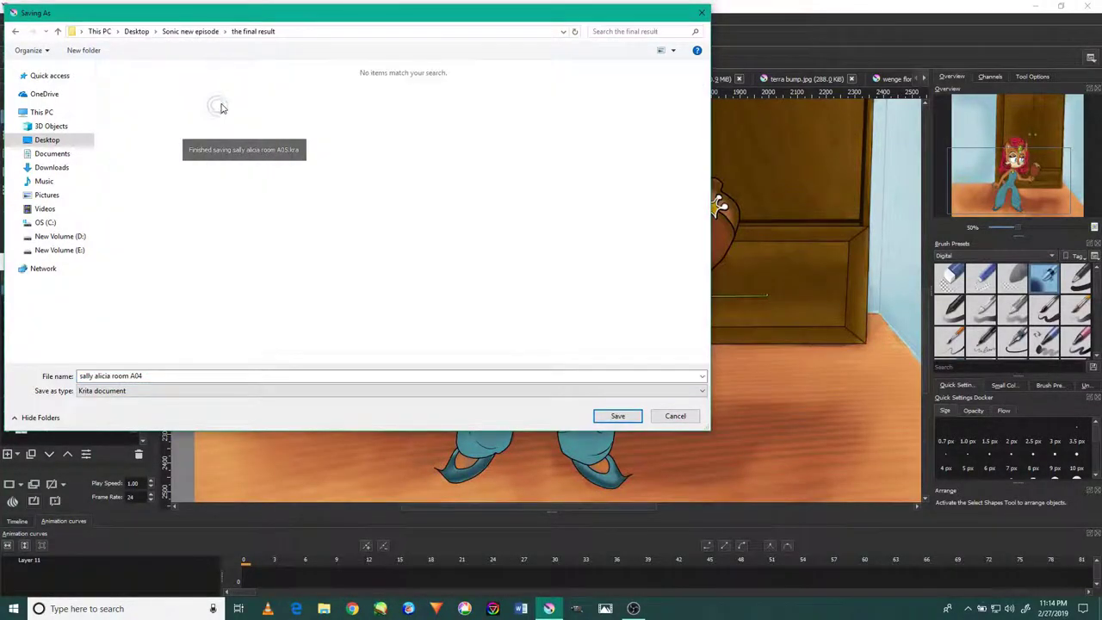
click(152, 391)
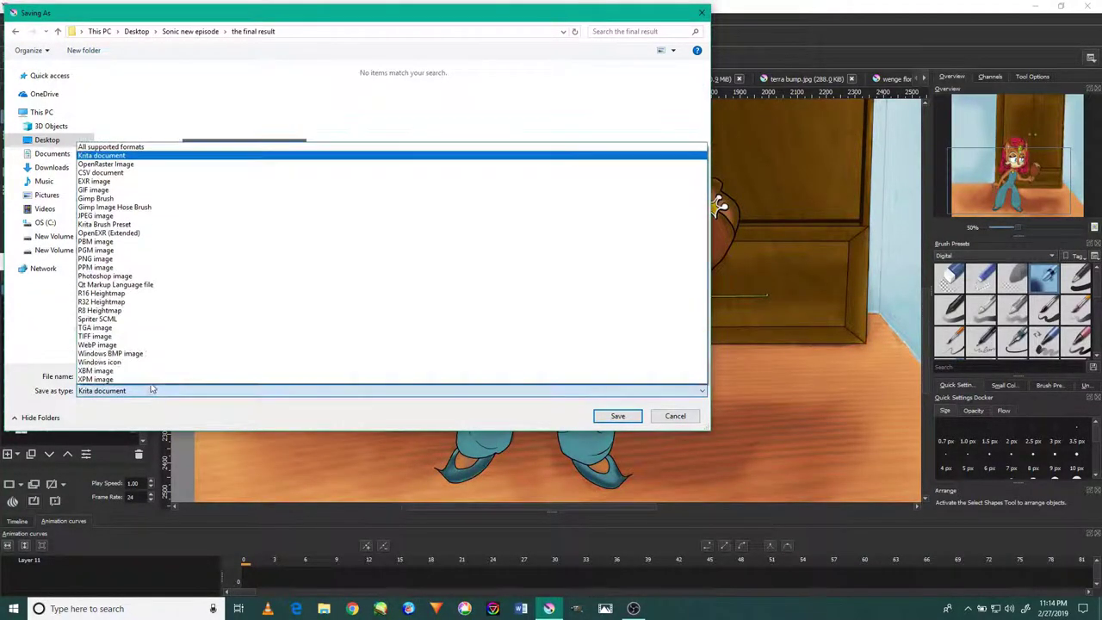
click(168, 216)
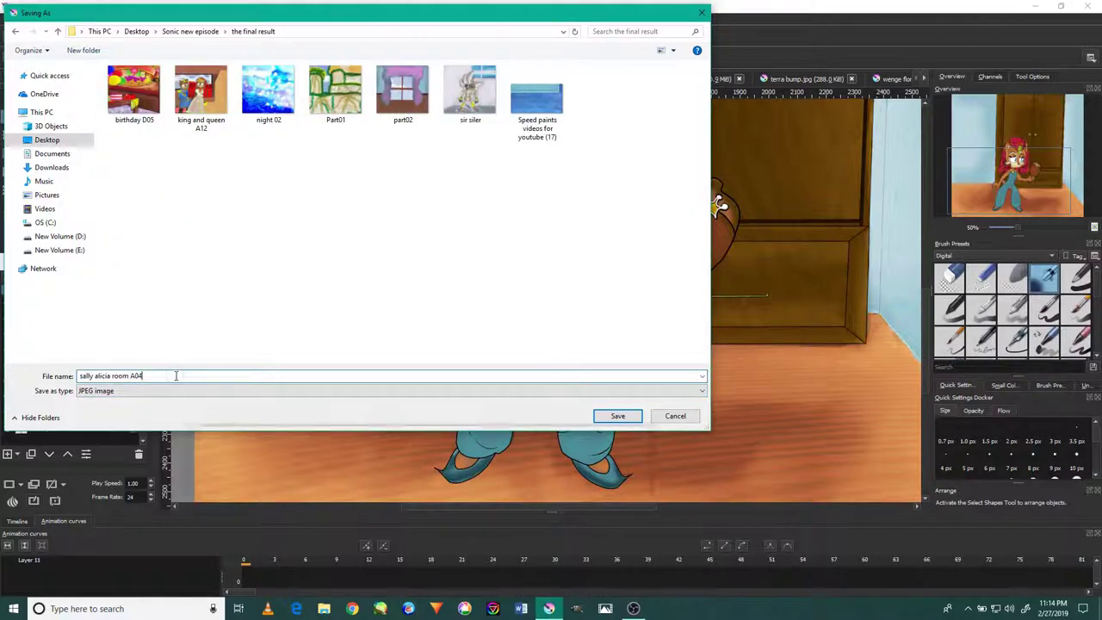
key(super+h)
key(BackSpace)
text(5)
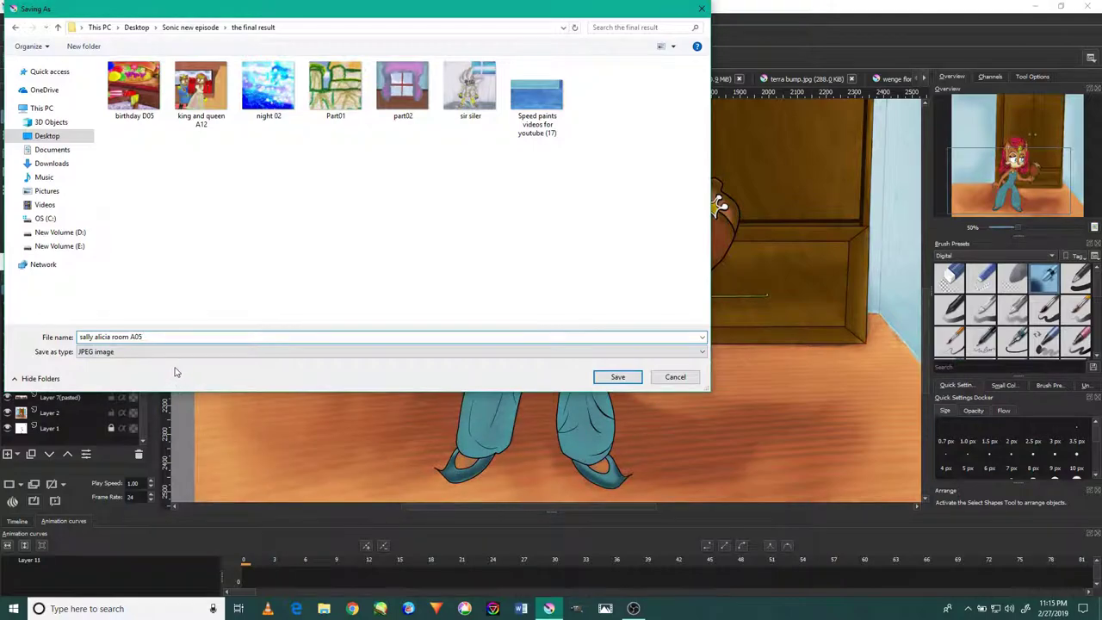
key(Return)
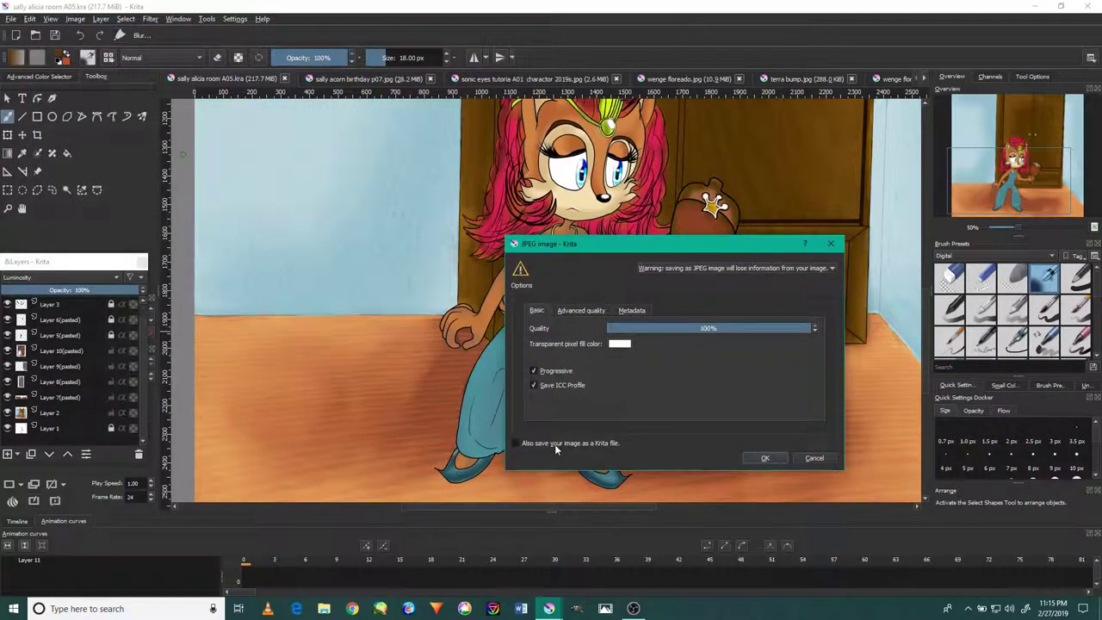
key(Return)
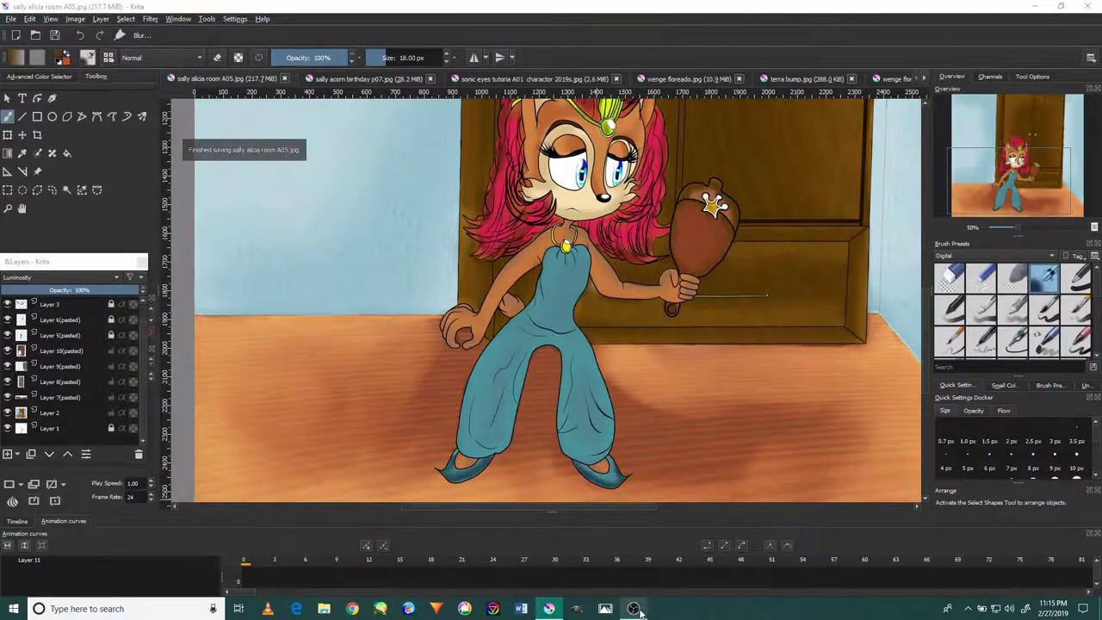
click(634, 609)
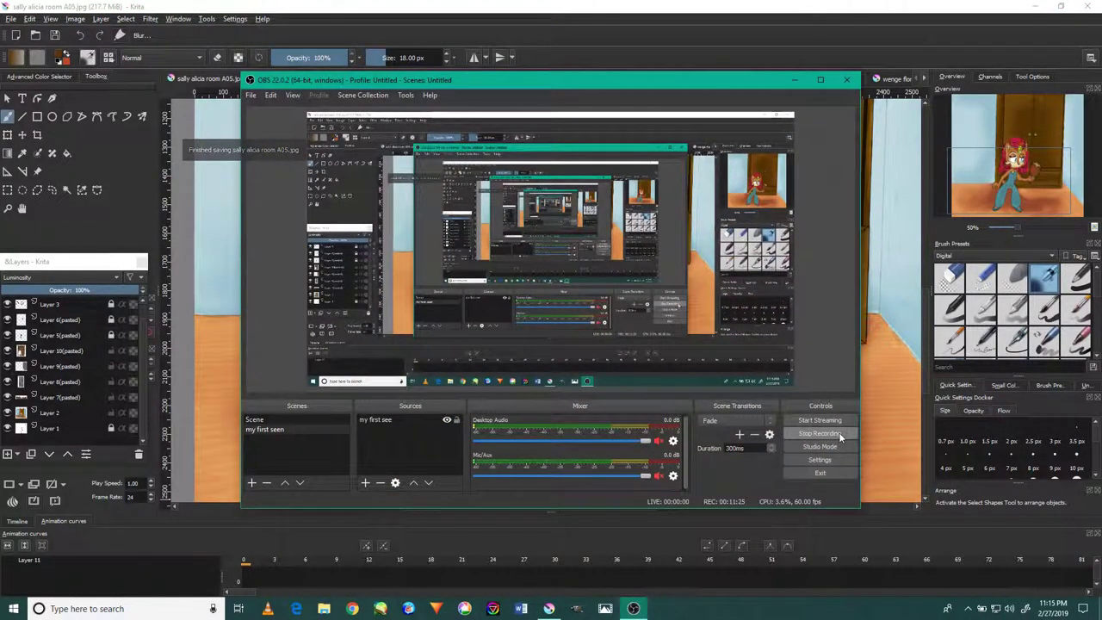